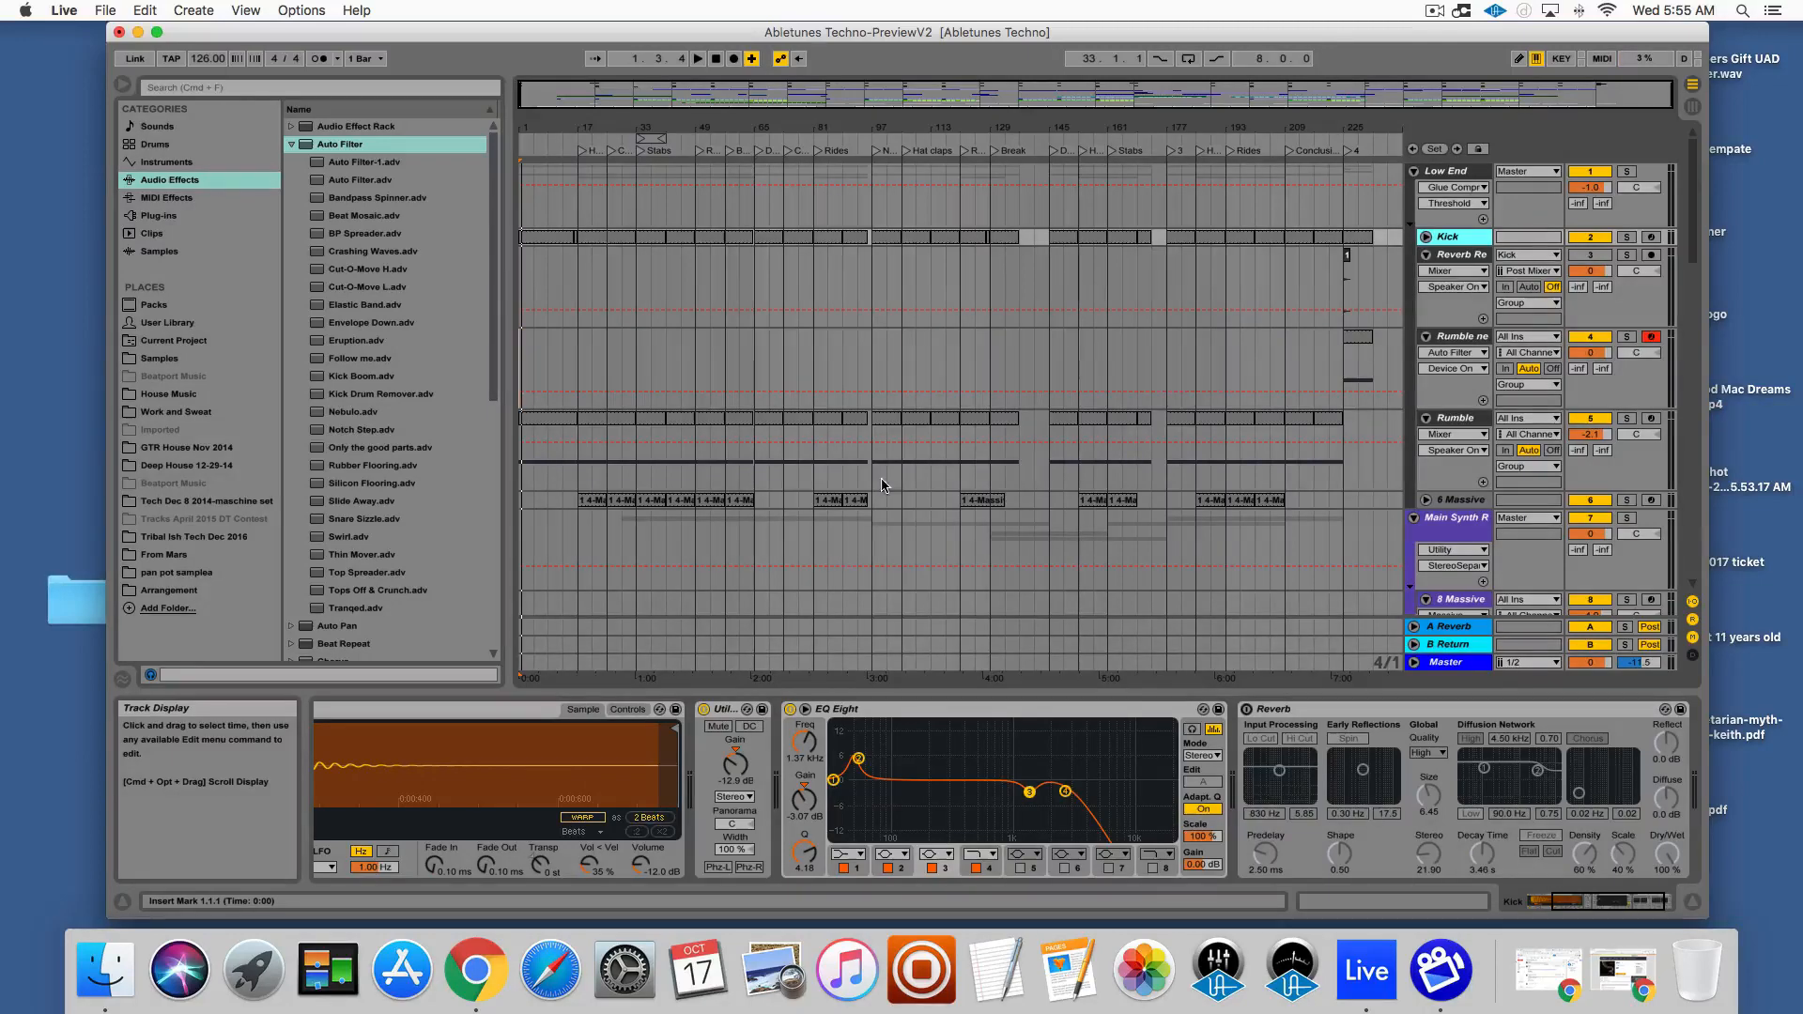
pyautogui.hscroll(3, 787, 345)
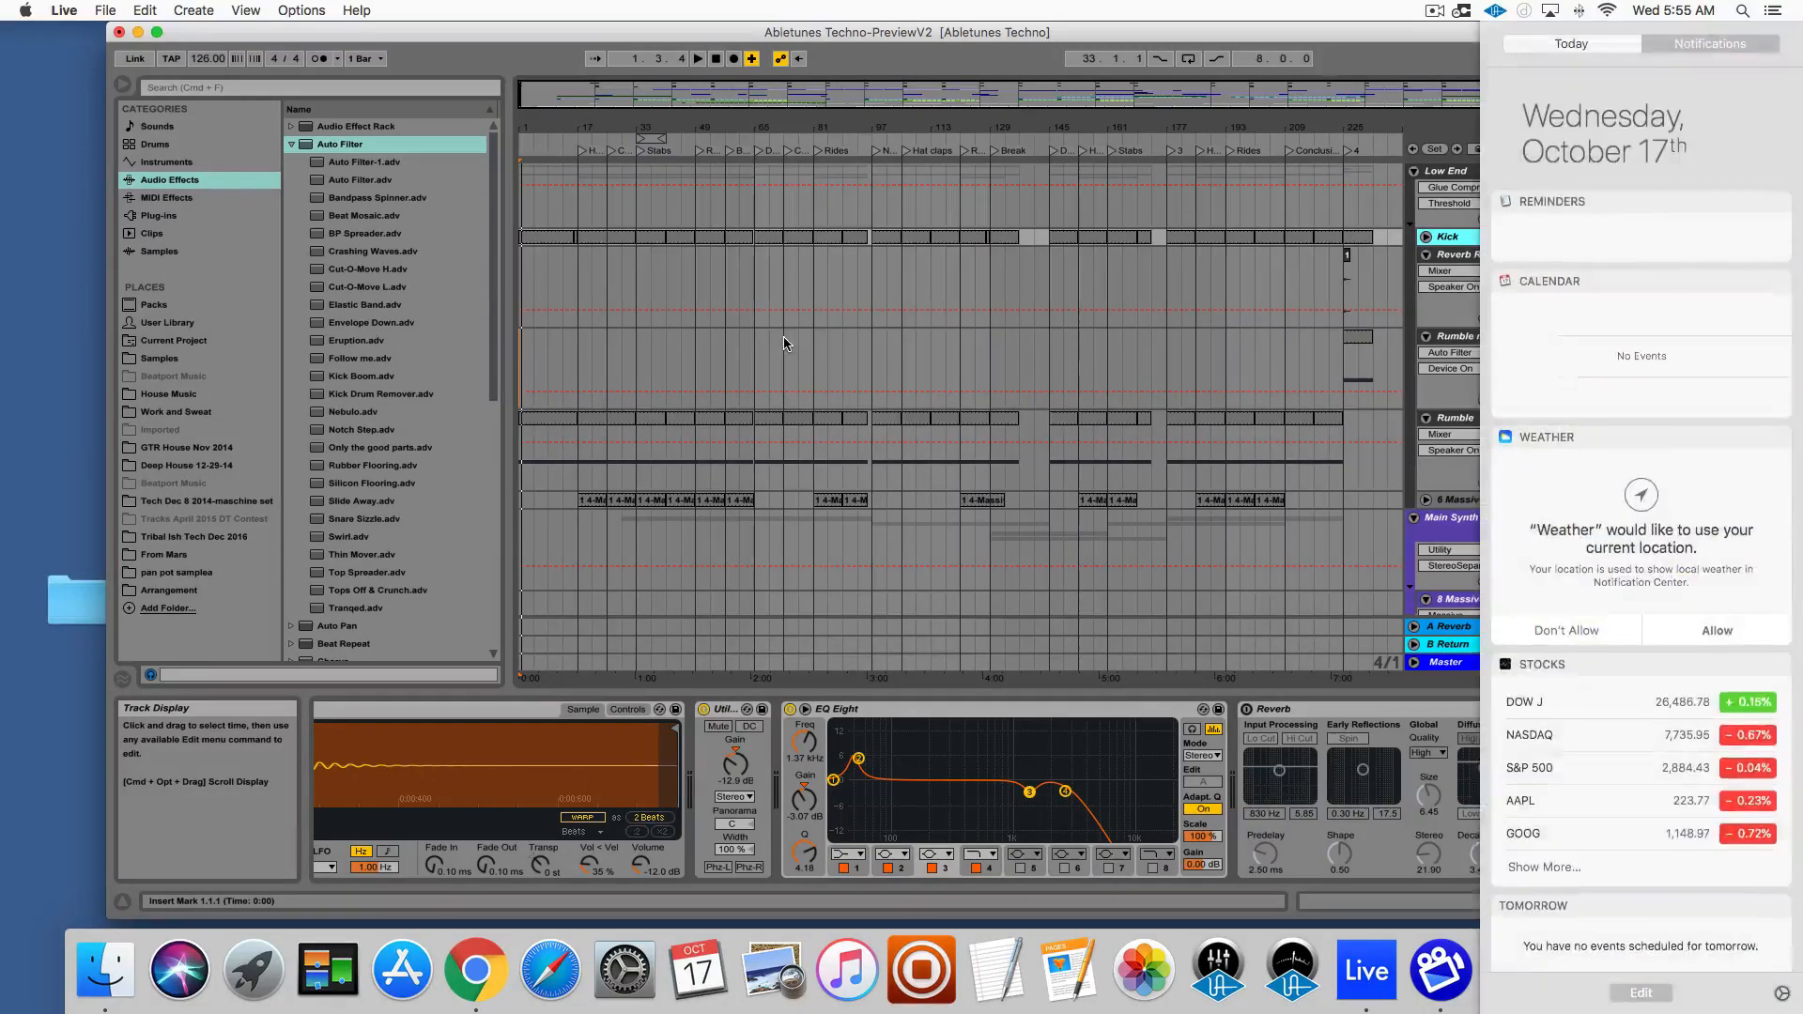
pyautogui.click(504, 31)
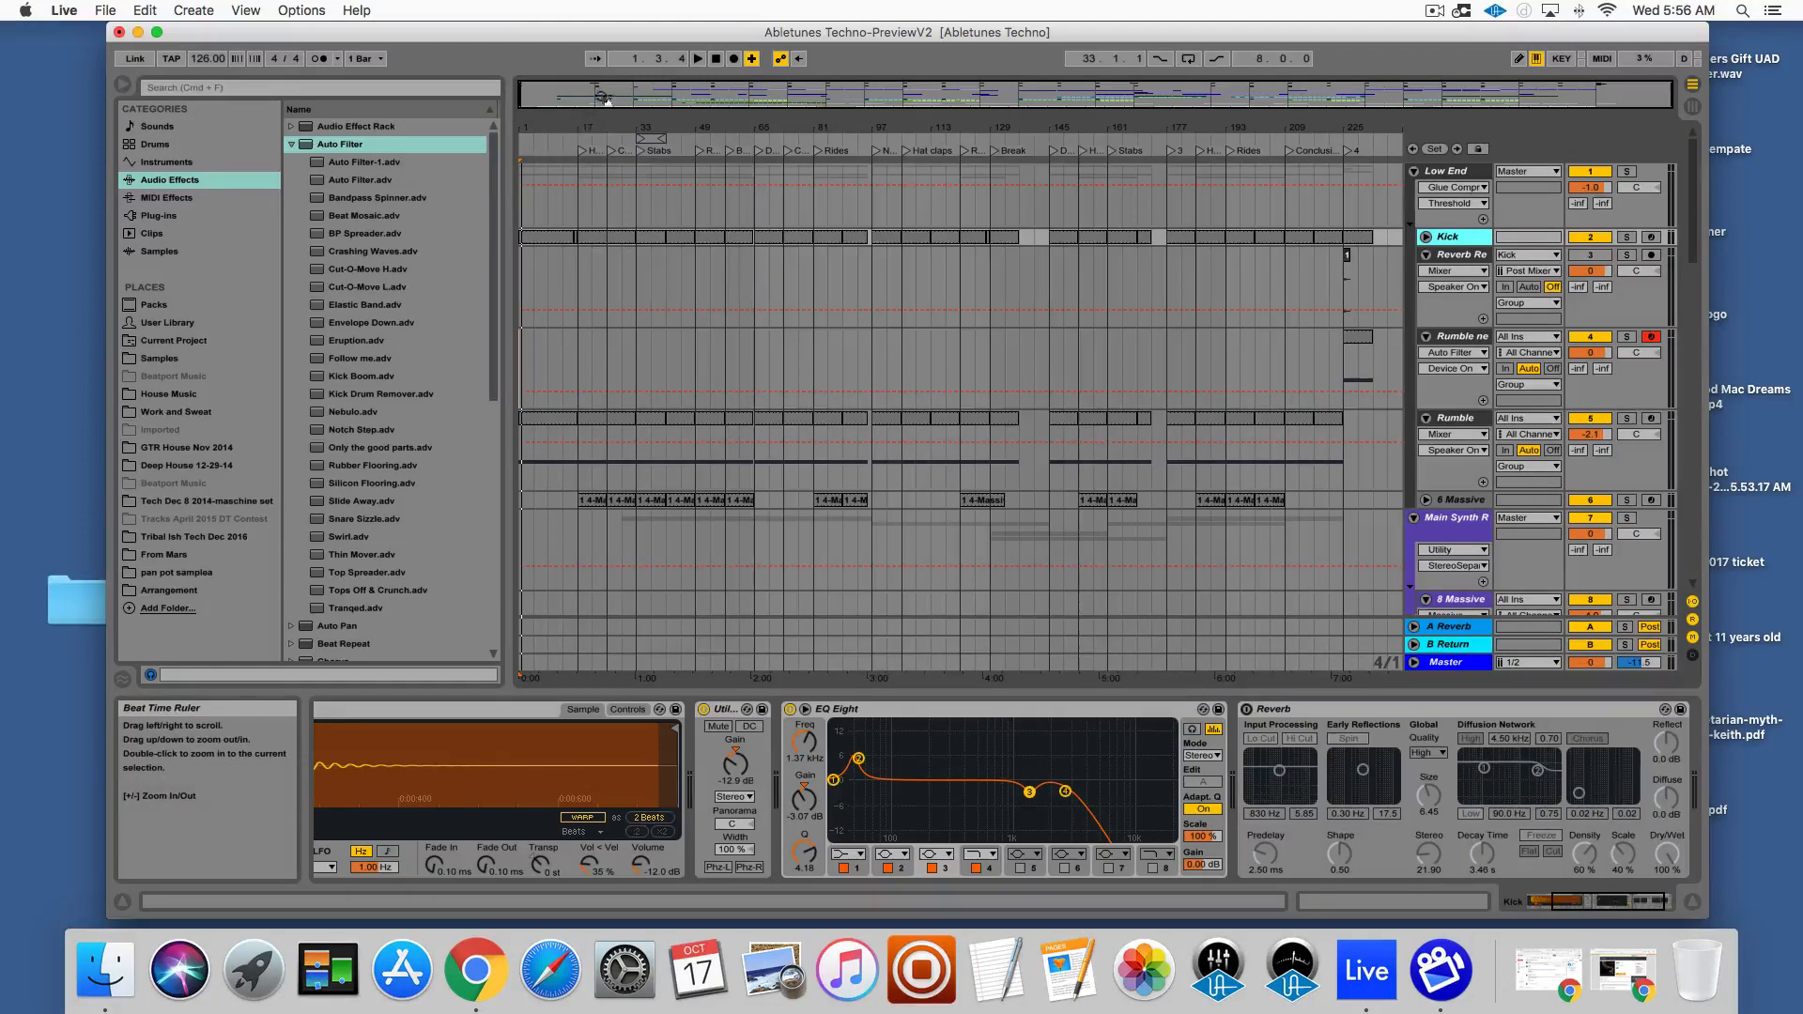
# Play part of the arrangement's intro, then audition the track from the first Stabs locator at bar 33
pyautogui.click(630, 58)
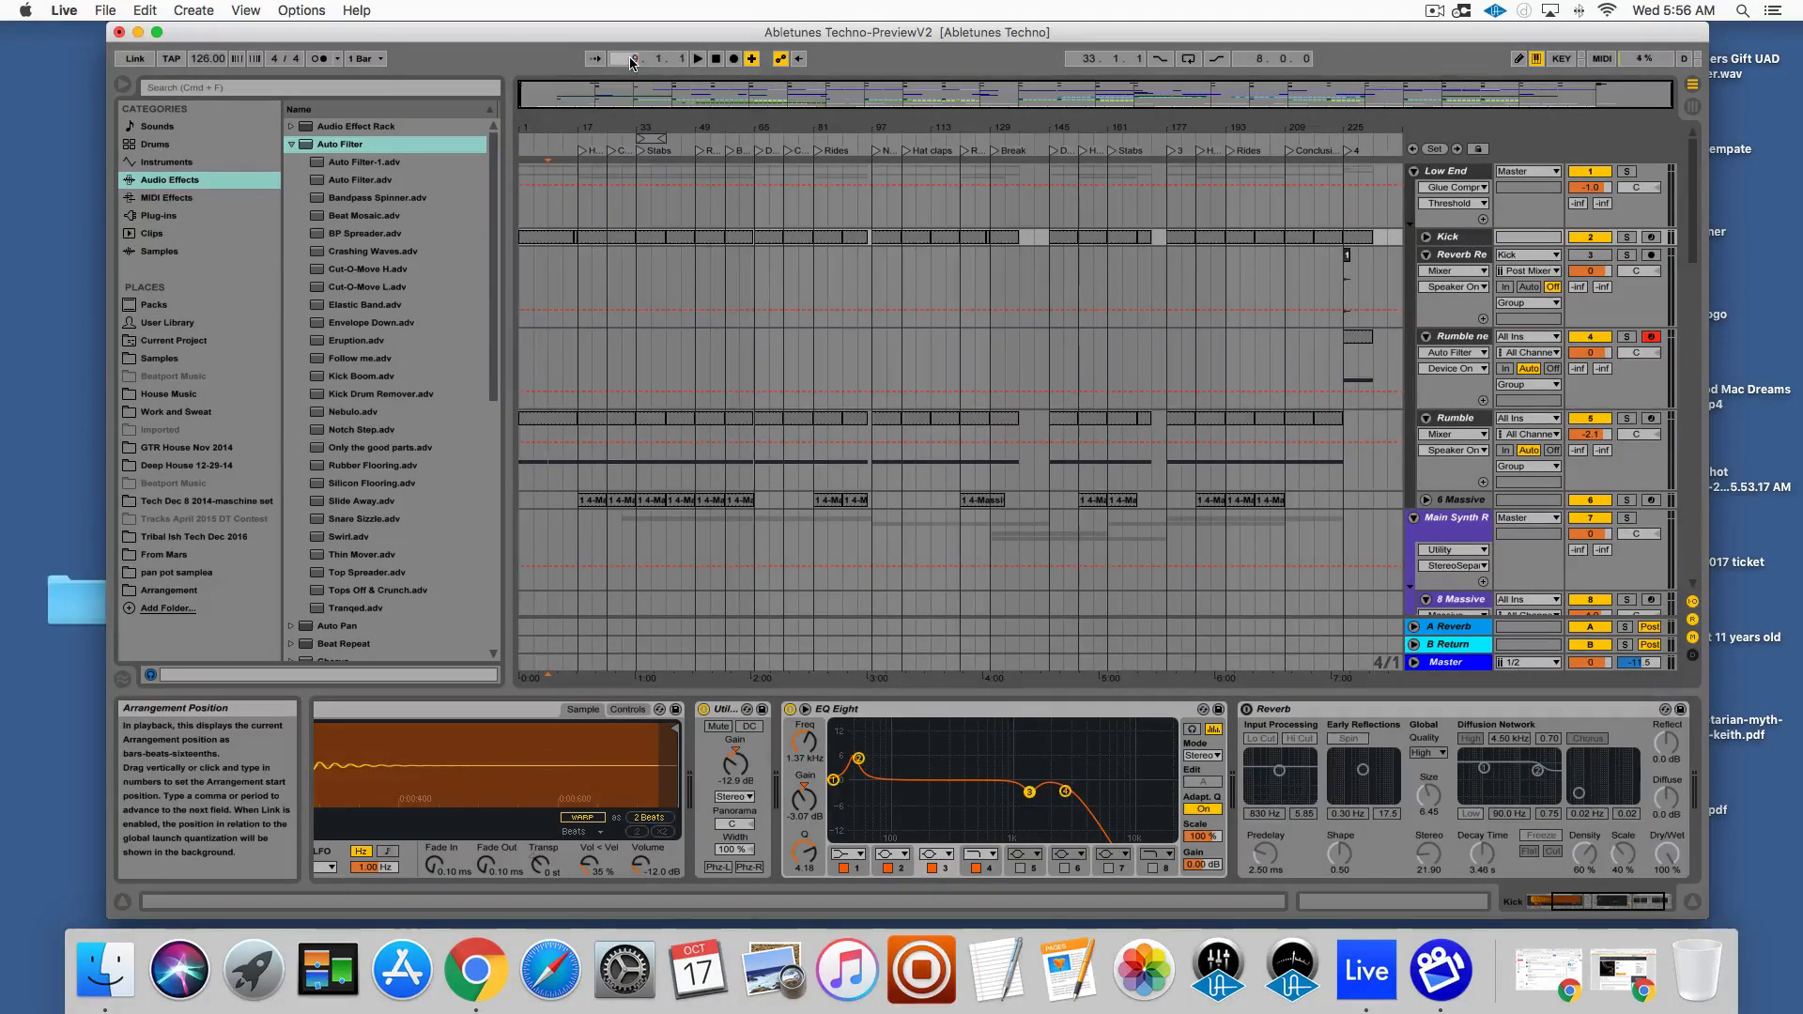
pyautogui.press('space')
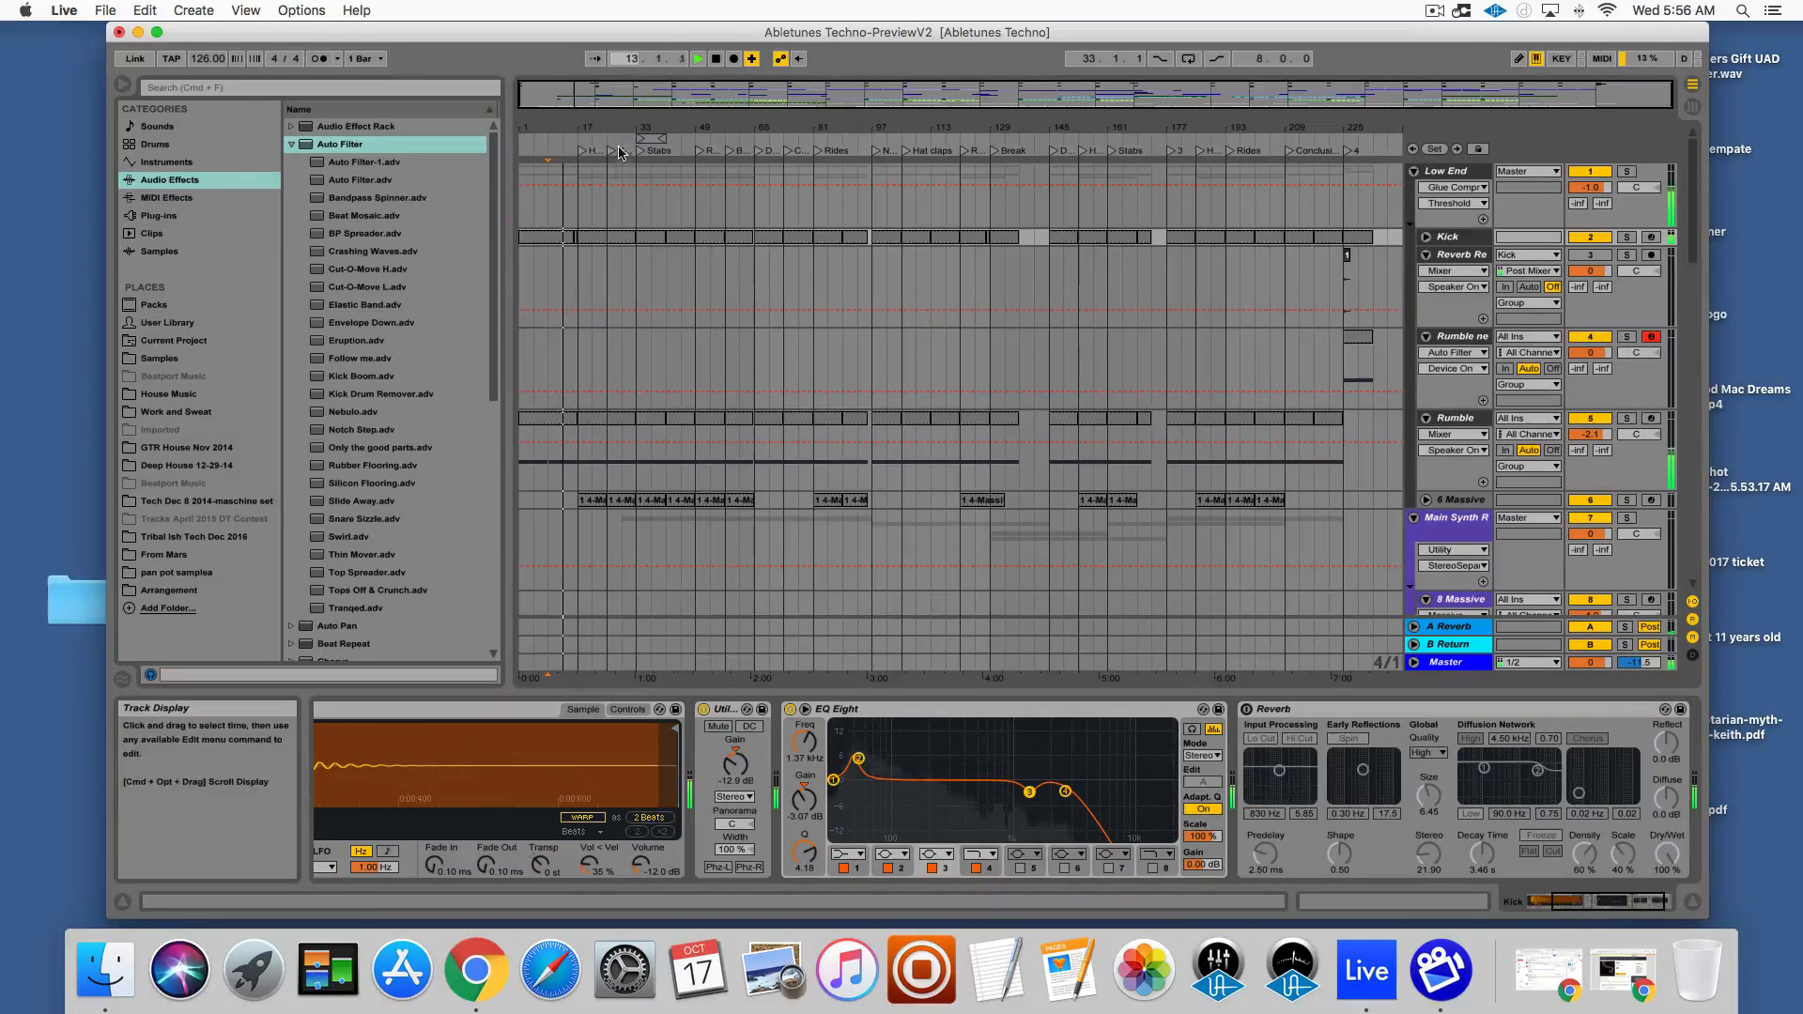
pyautogui.press('space')
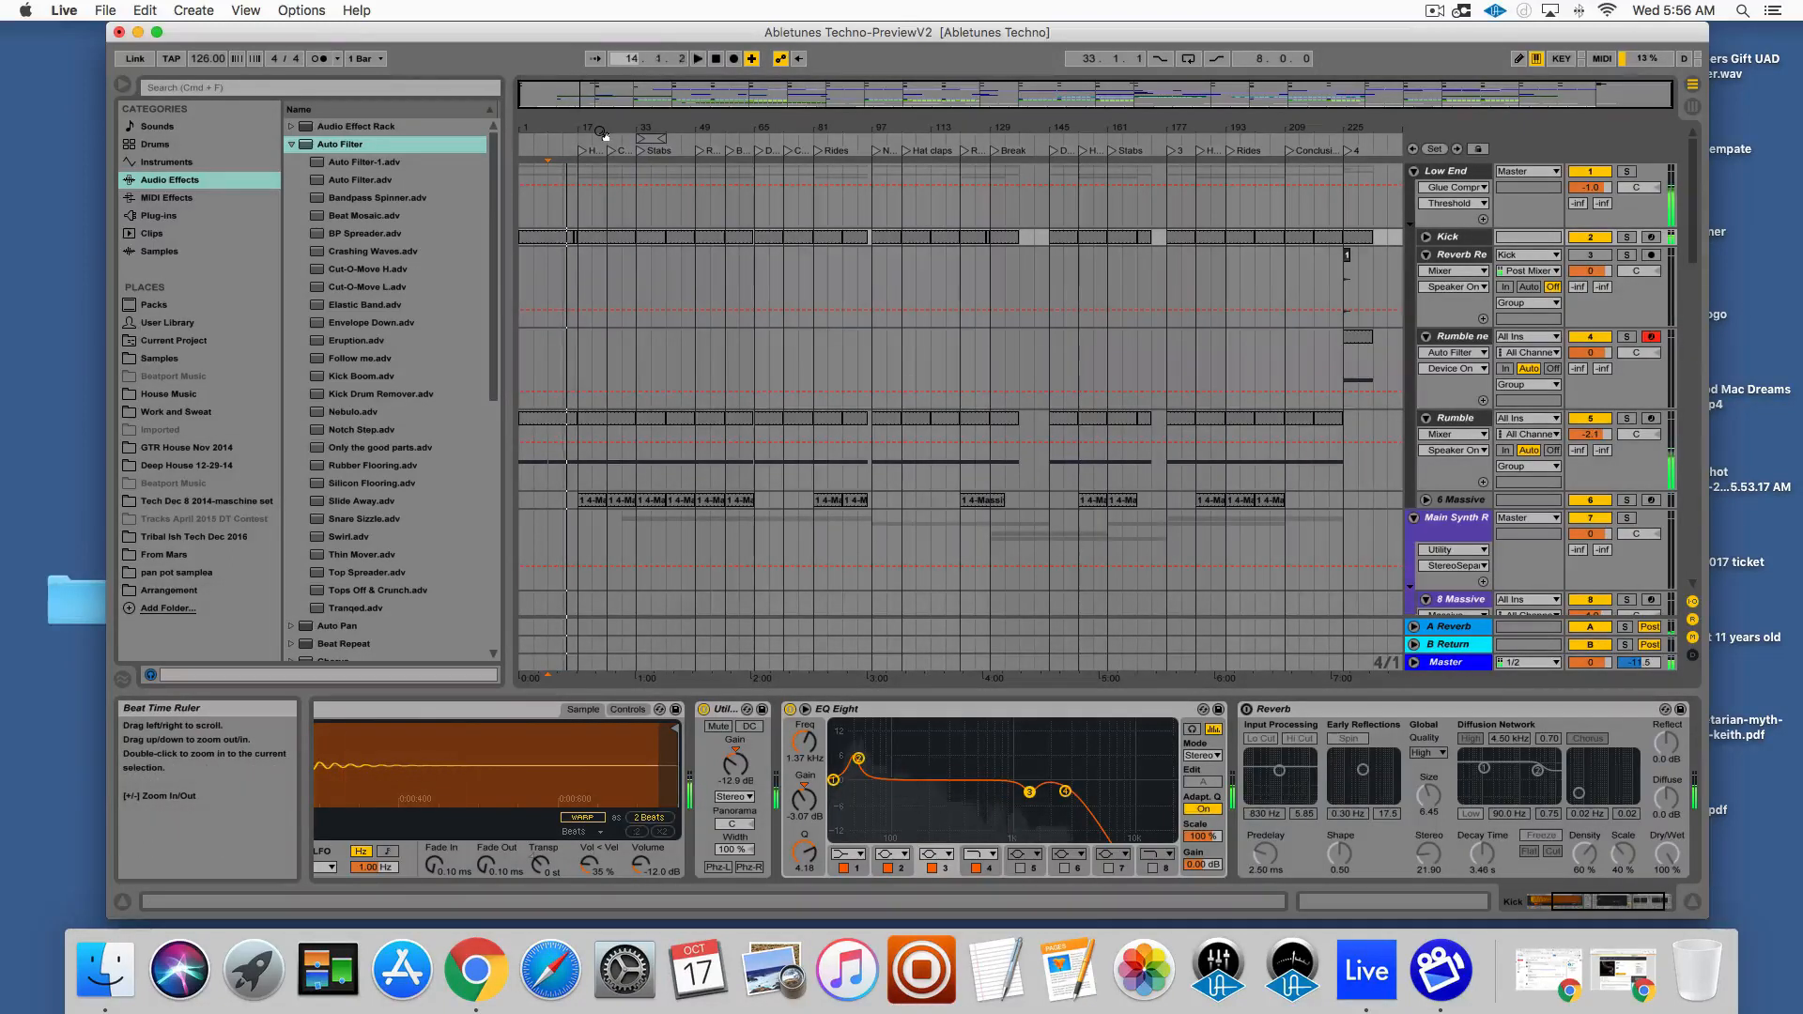
pyautogui.doubleClick(641, 158)
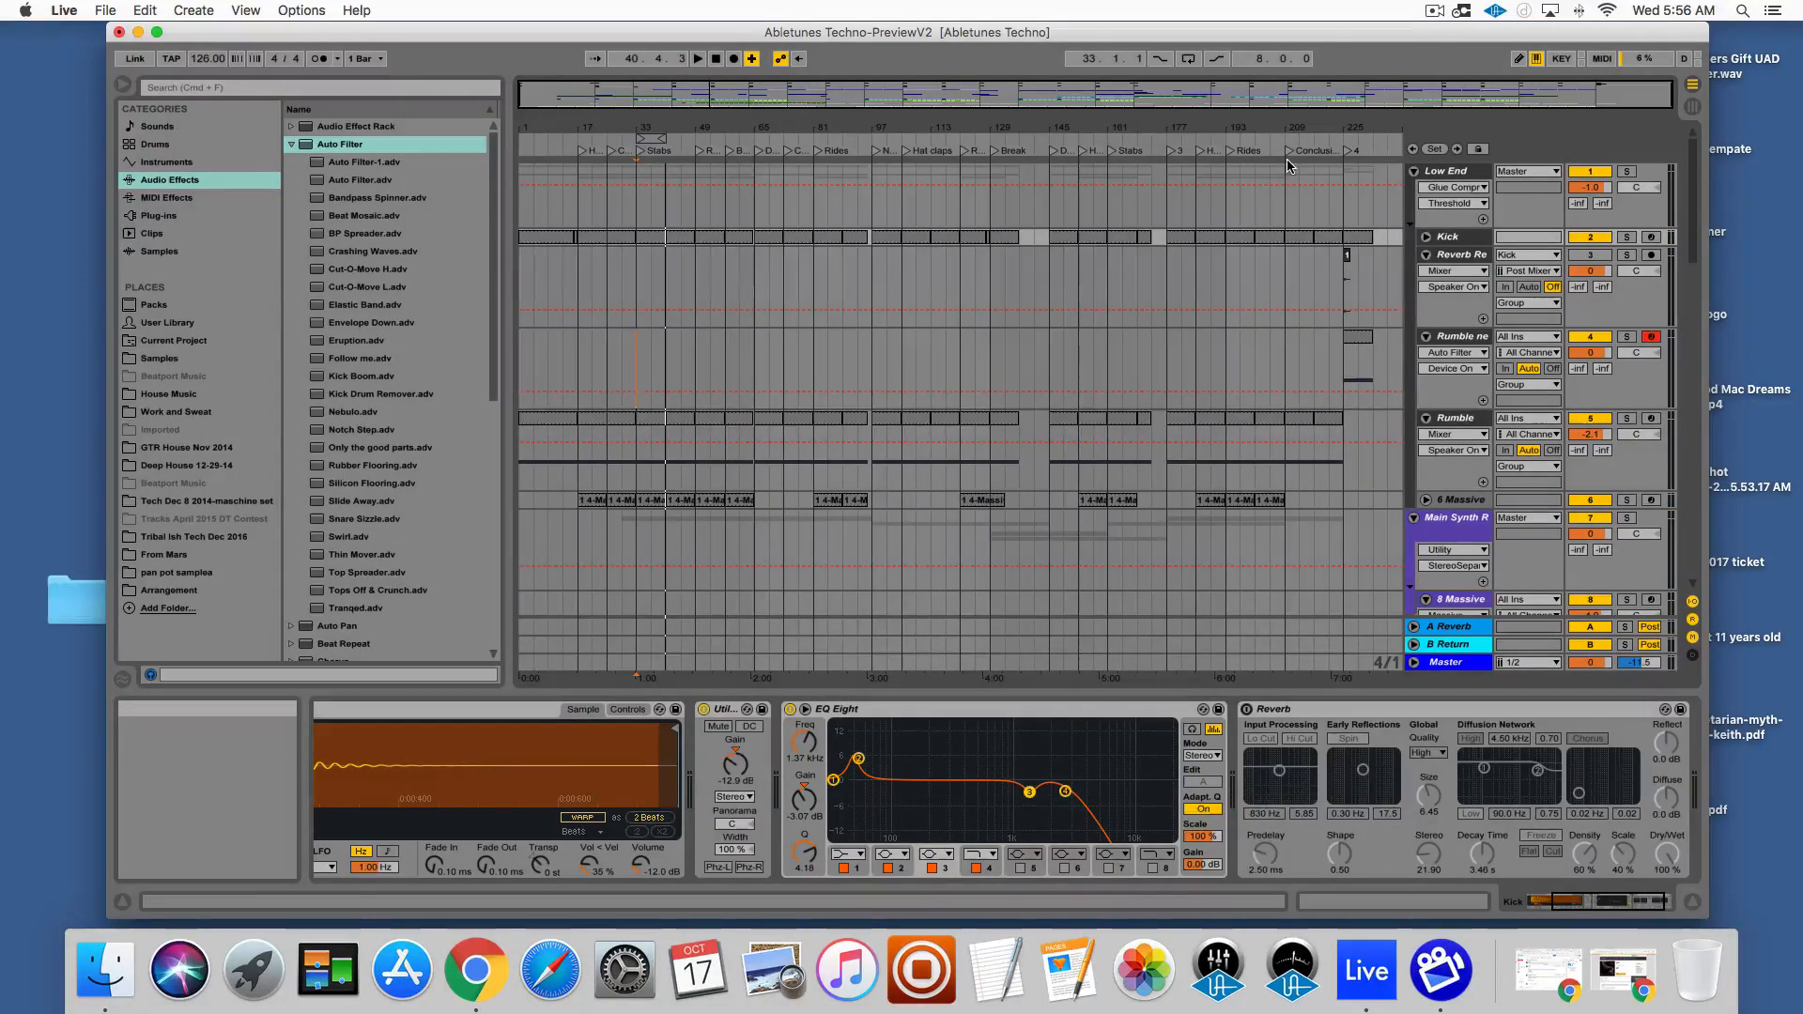
# Audition the Kick track soloed from bar 33, then solo the Low End group and play it from the same point
pyautogui.click(1627, 236)
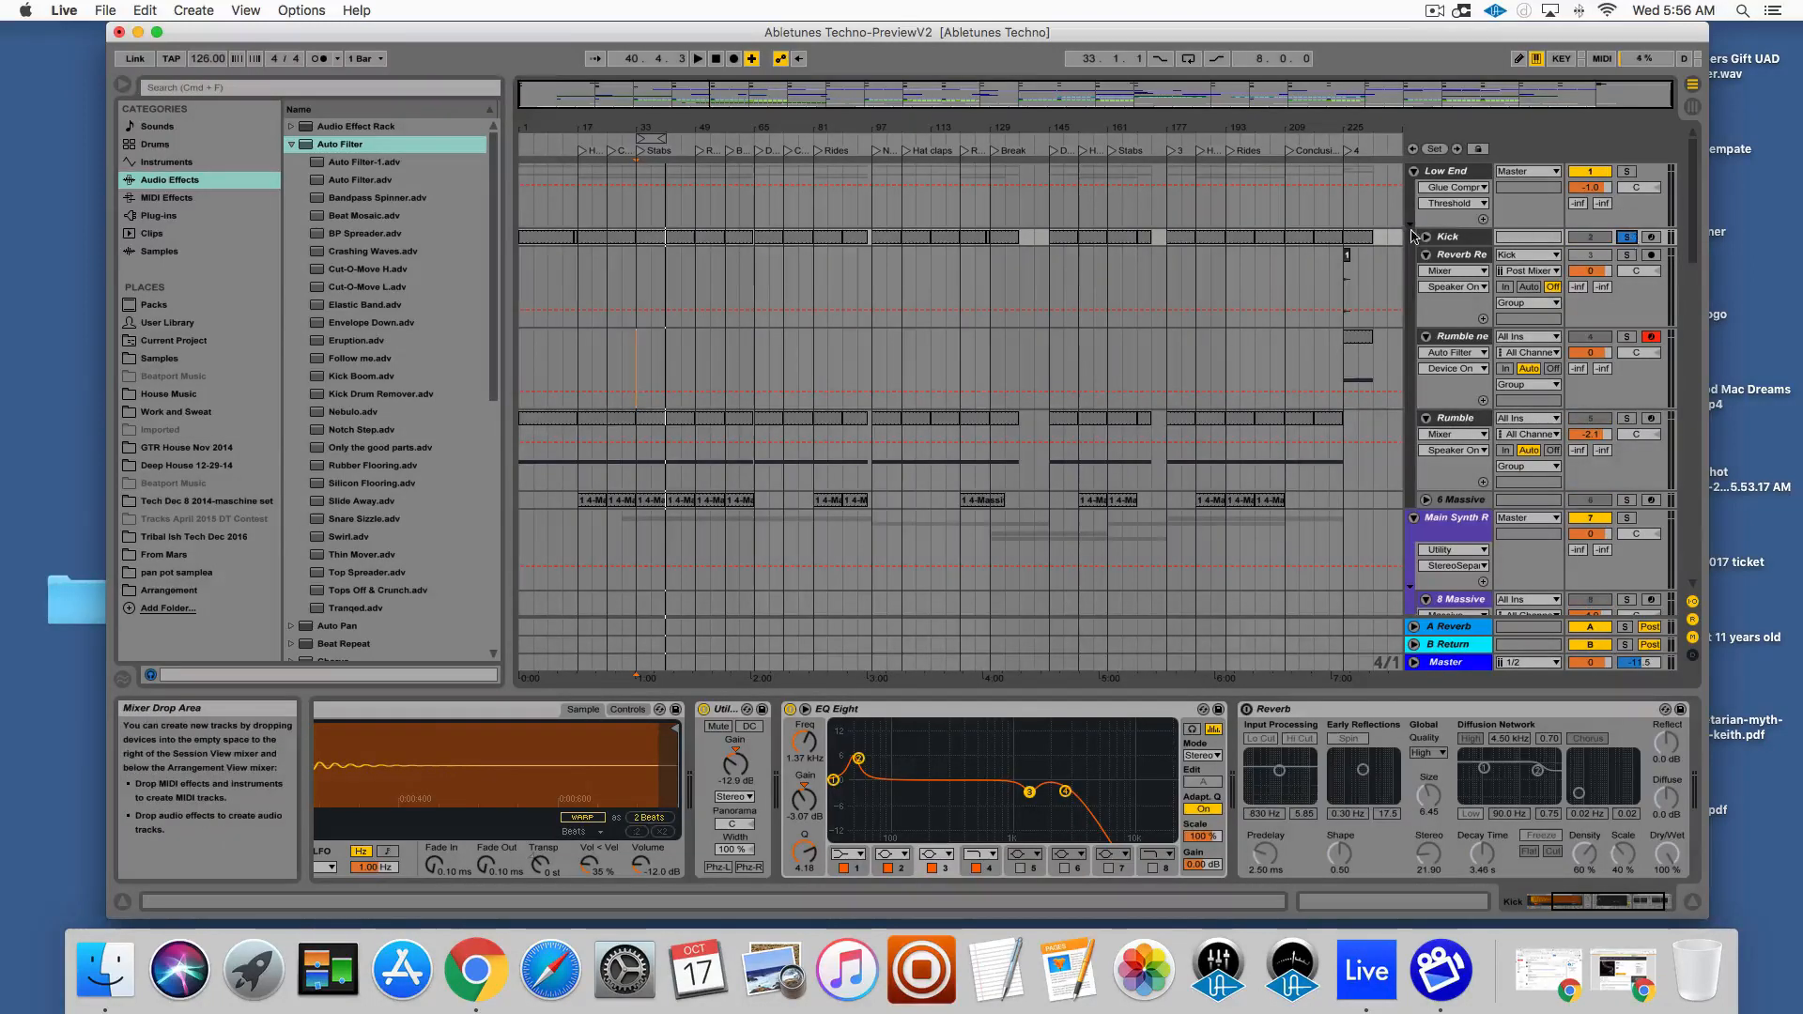
pyautogui.press('space')
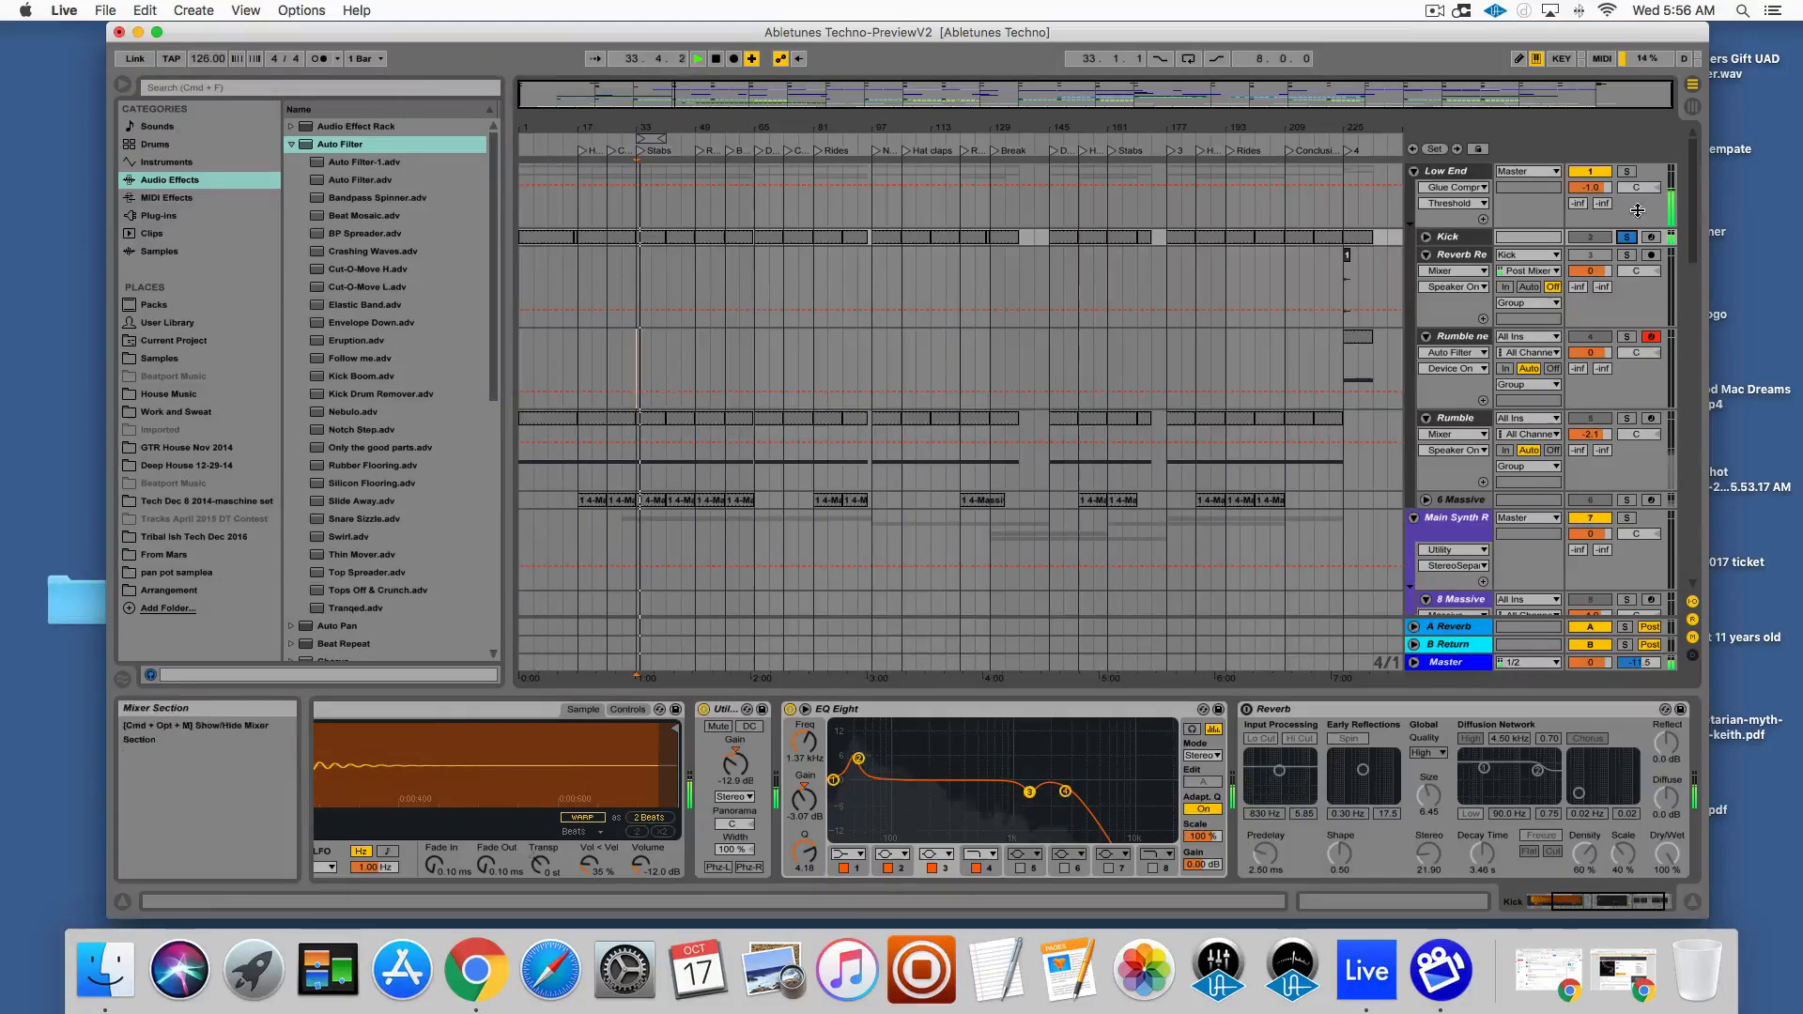
pyautogui.press('space')
pyautogui.click(1630, 172)
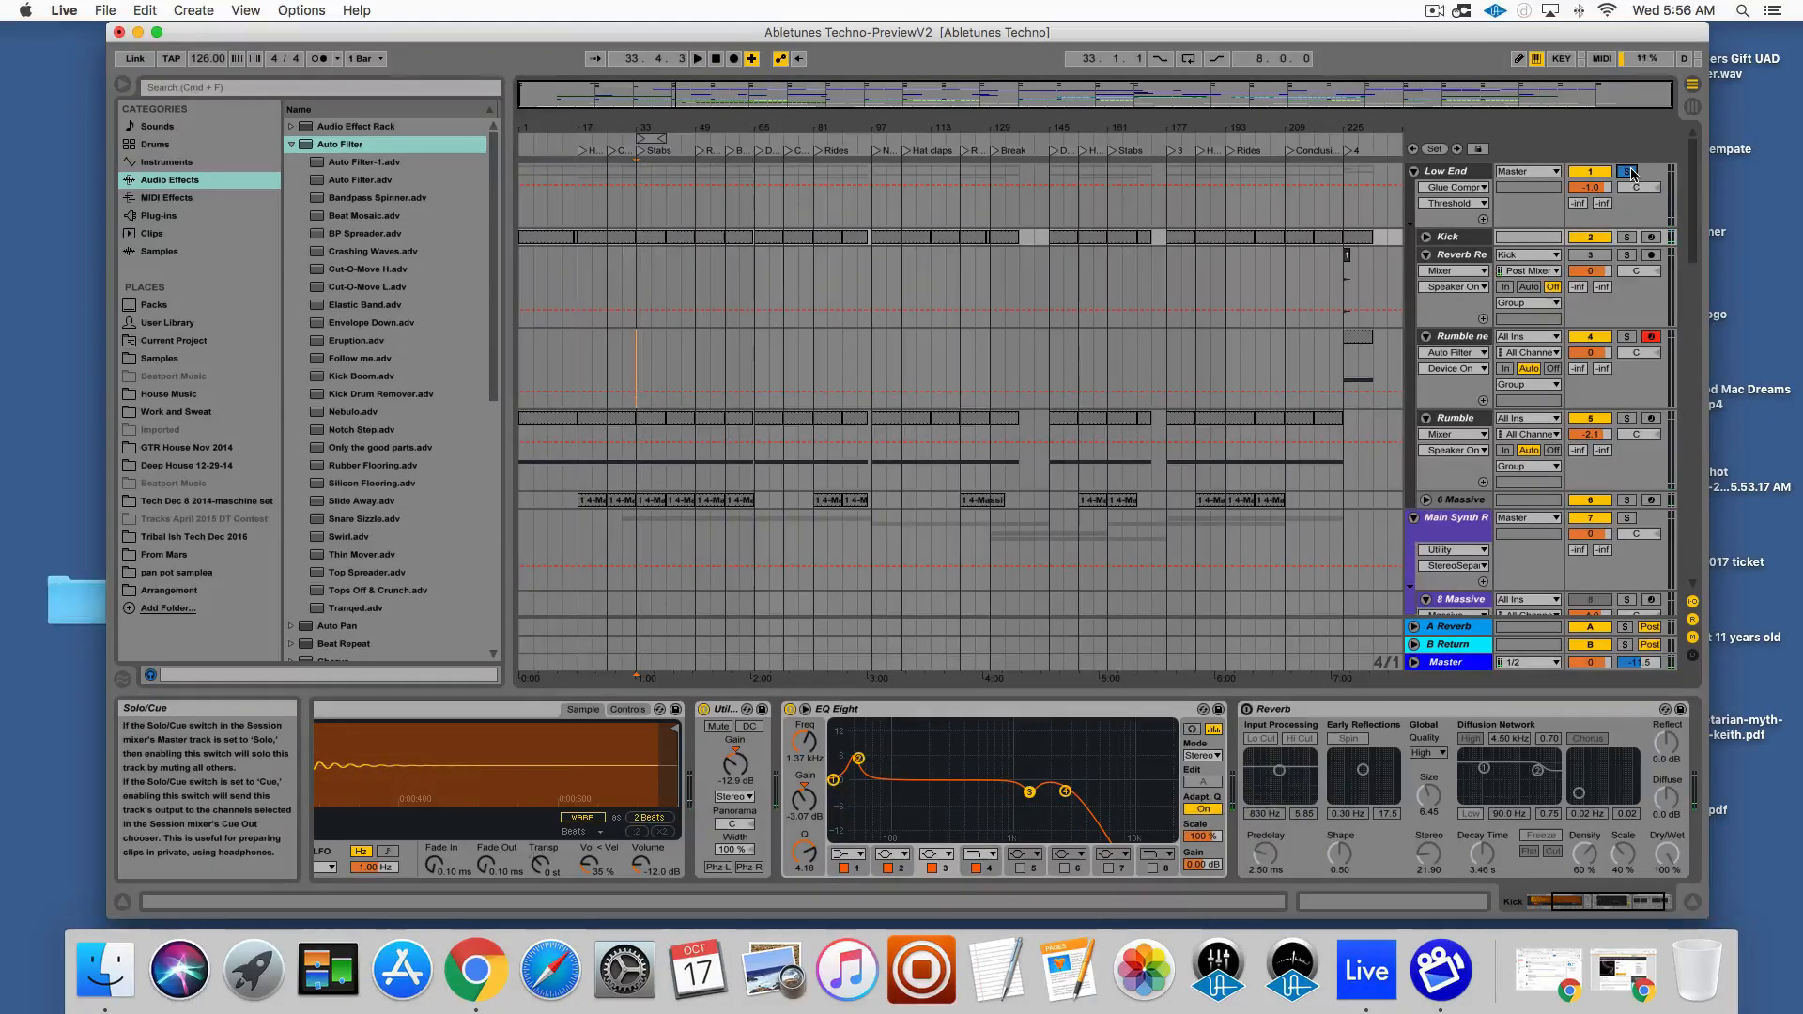
pyautogui.press('space')
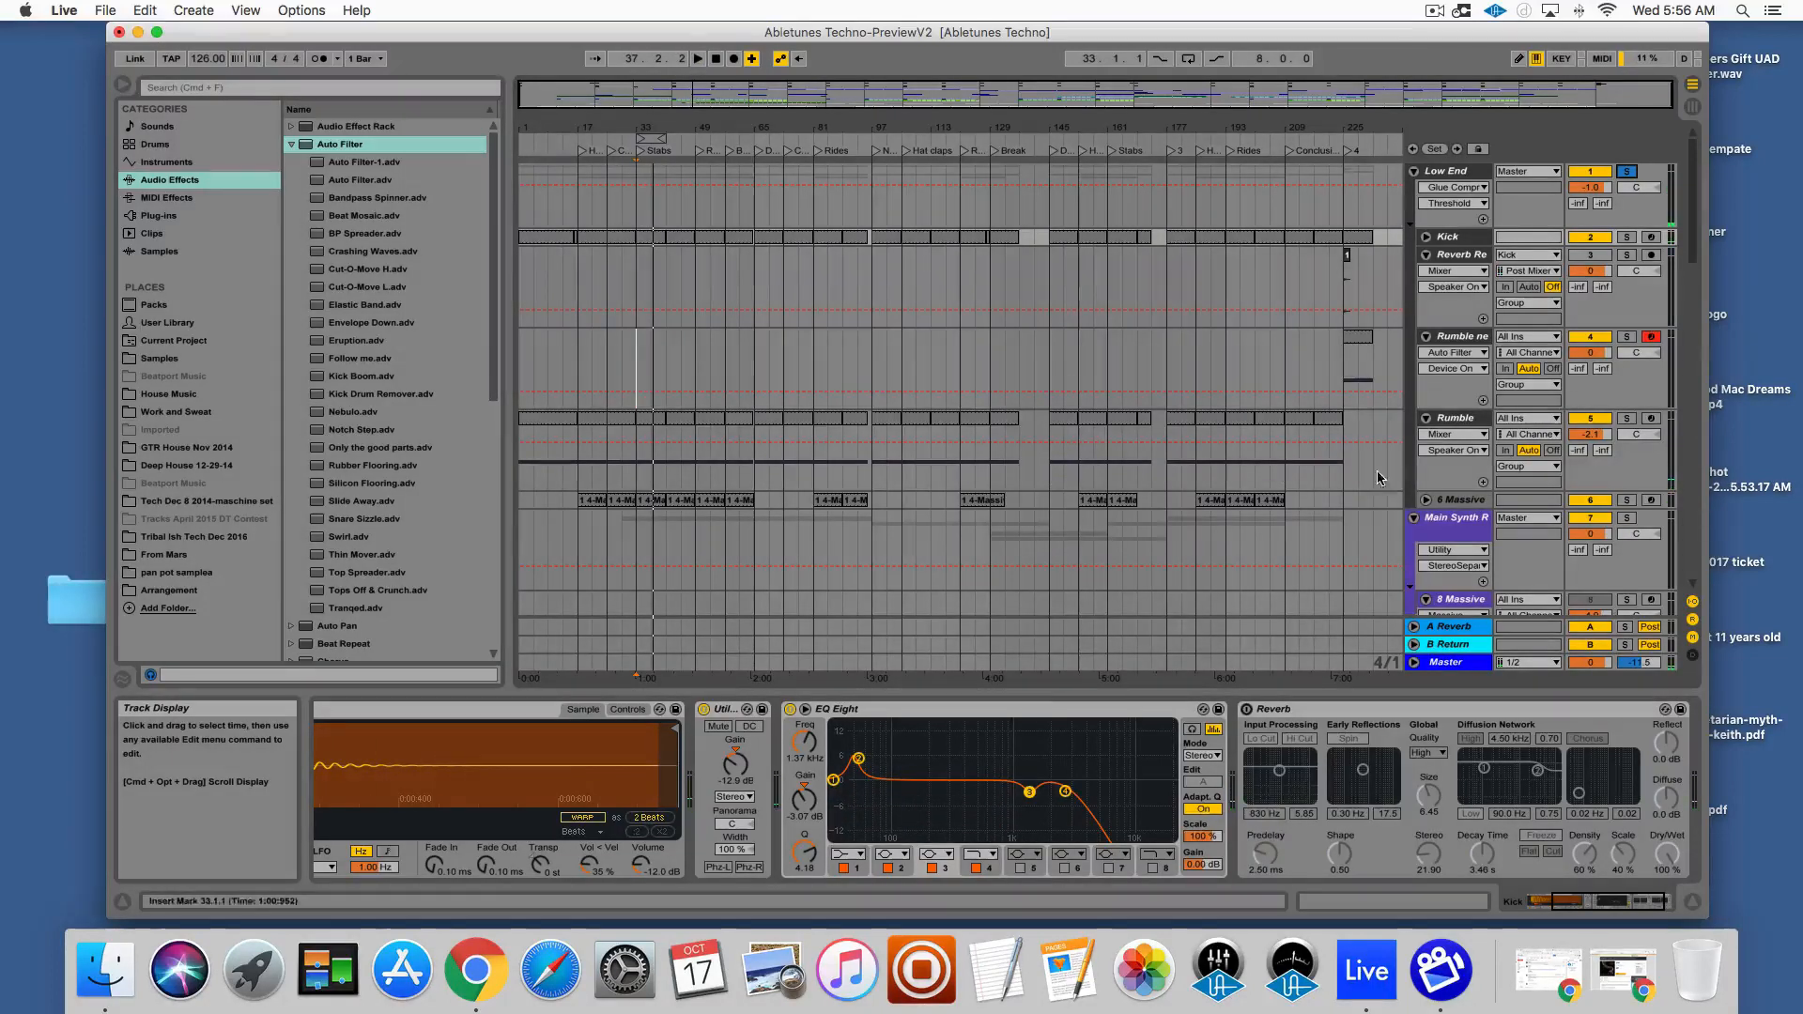
# Unfold the Kick track and examine its device chain, including the EQ Eight curve in the enlarged display and the Reverb
pyautogui.click(1425, 237)
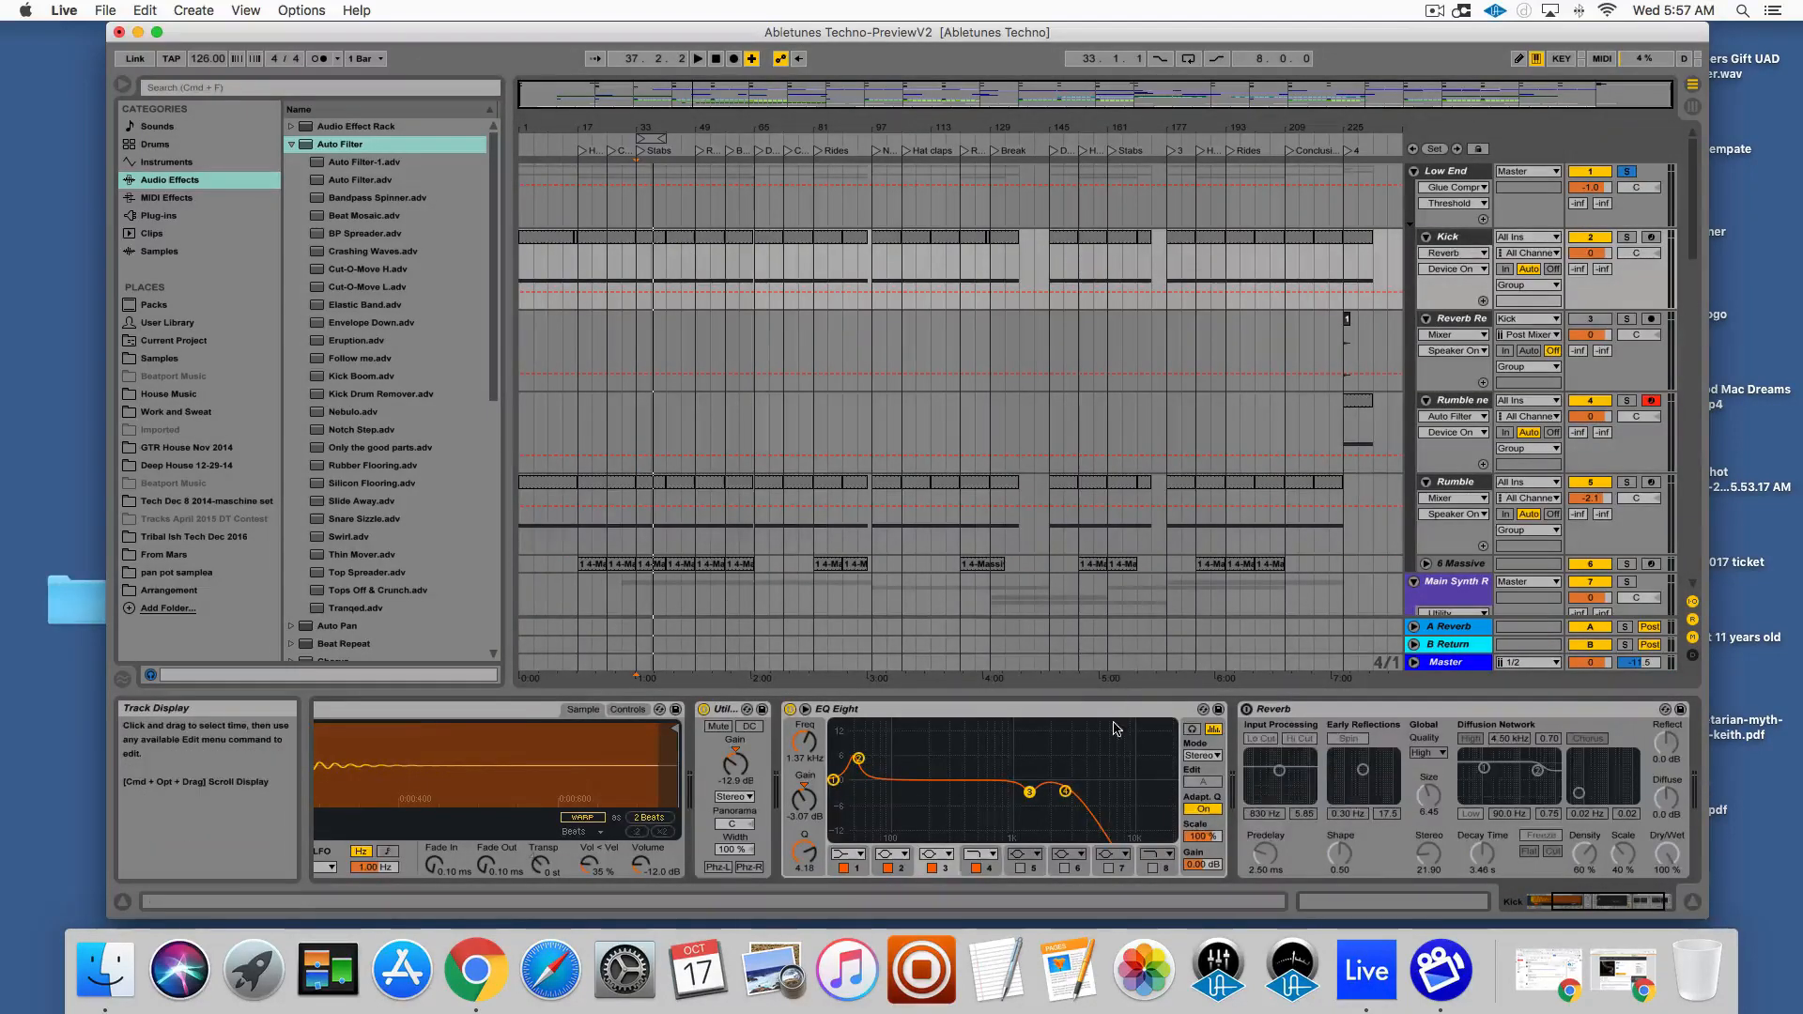
pyautogui.click(1447, 238)
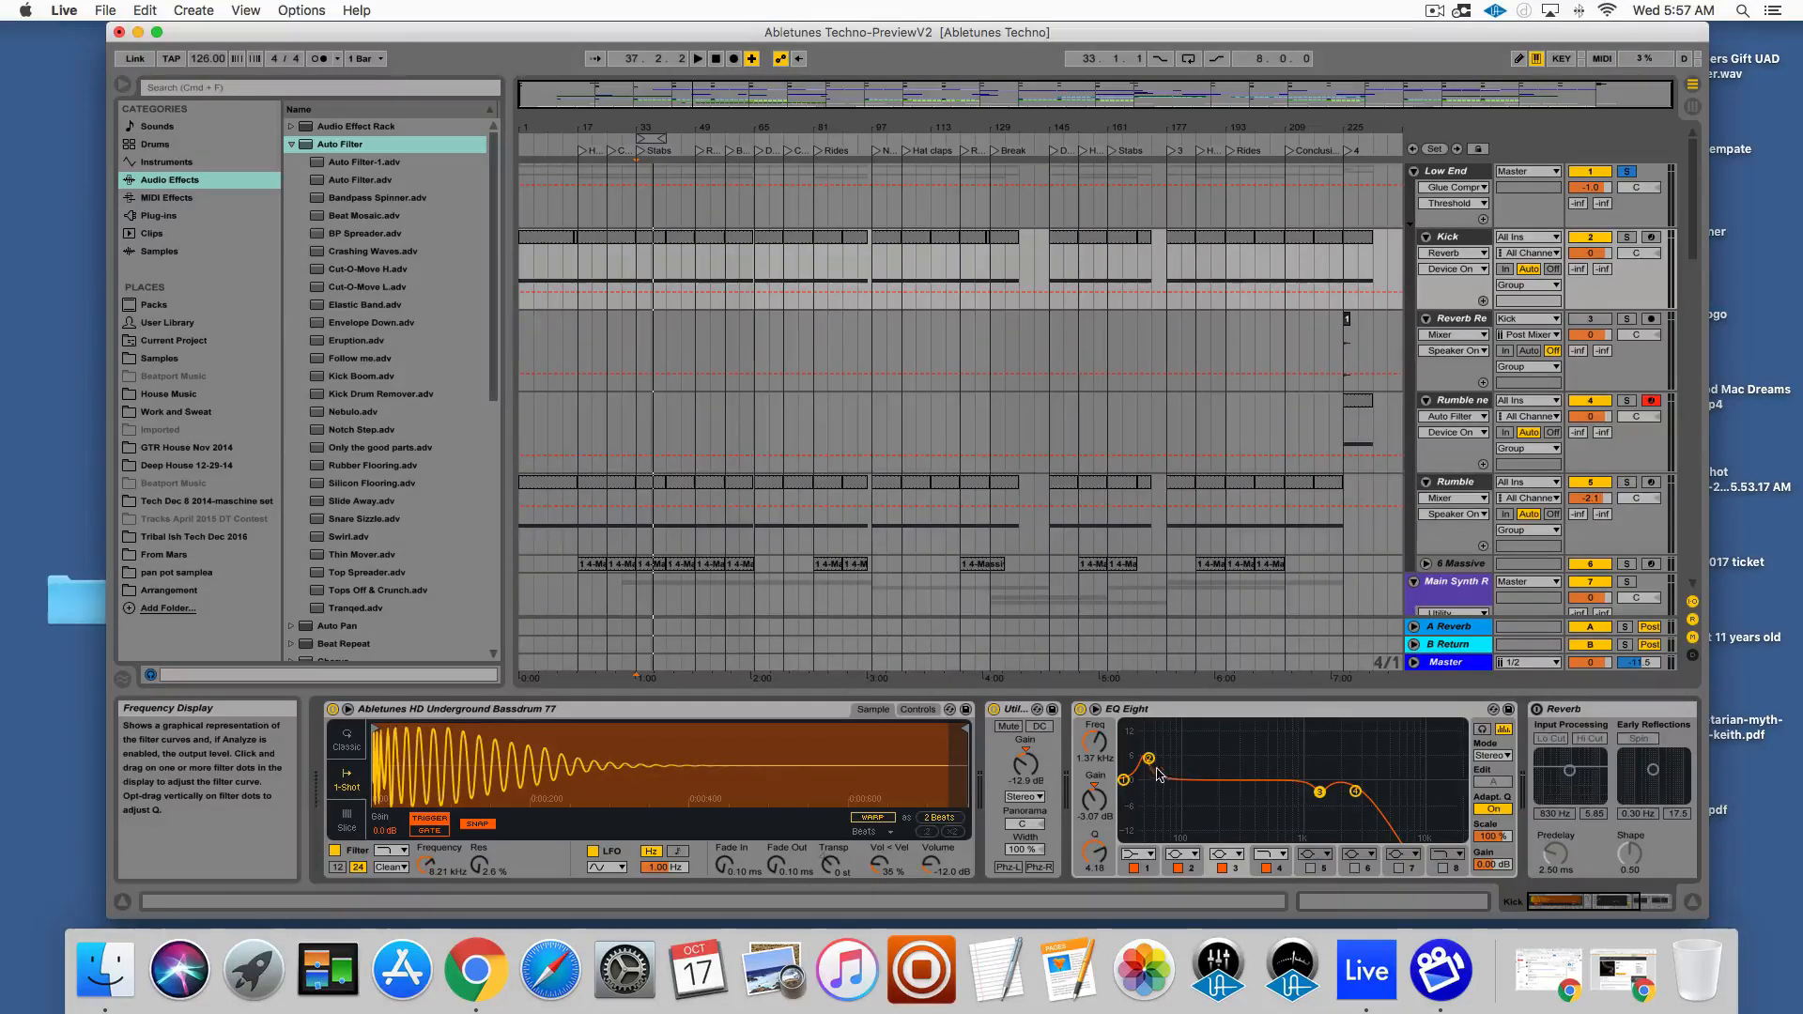
pyautogui.click(1096, 710)
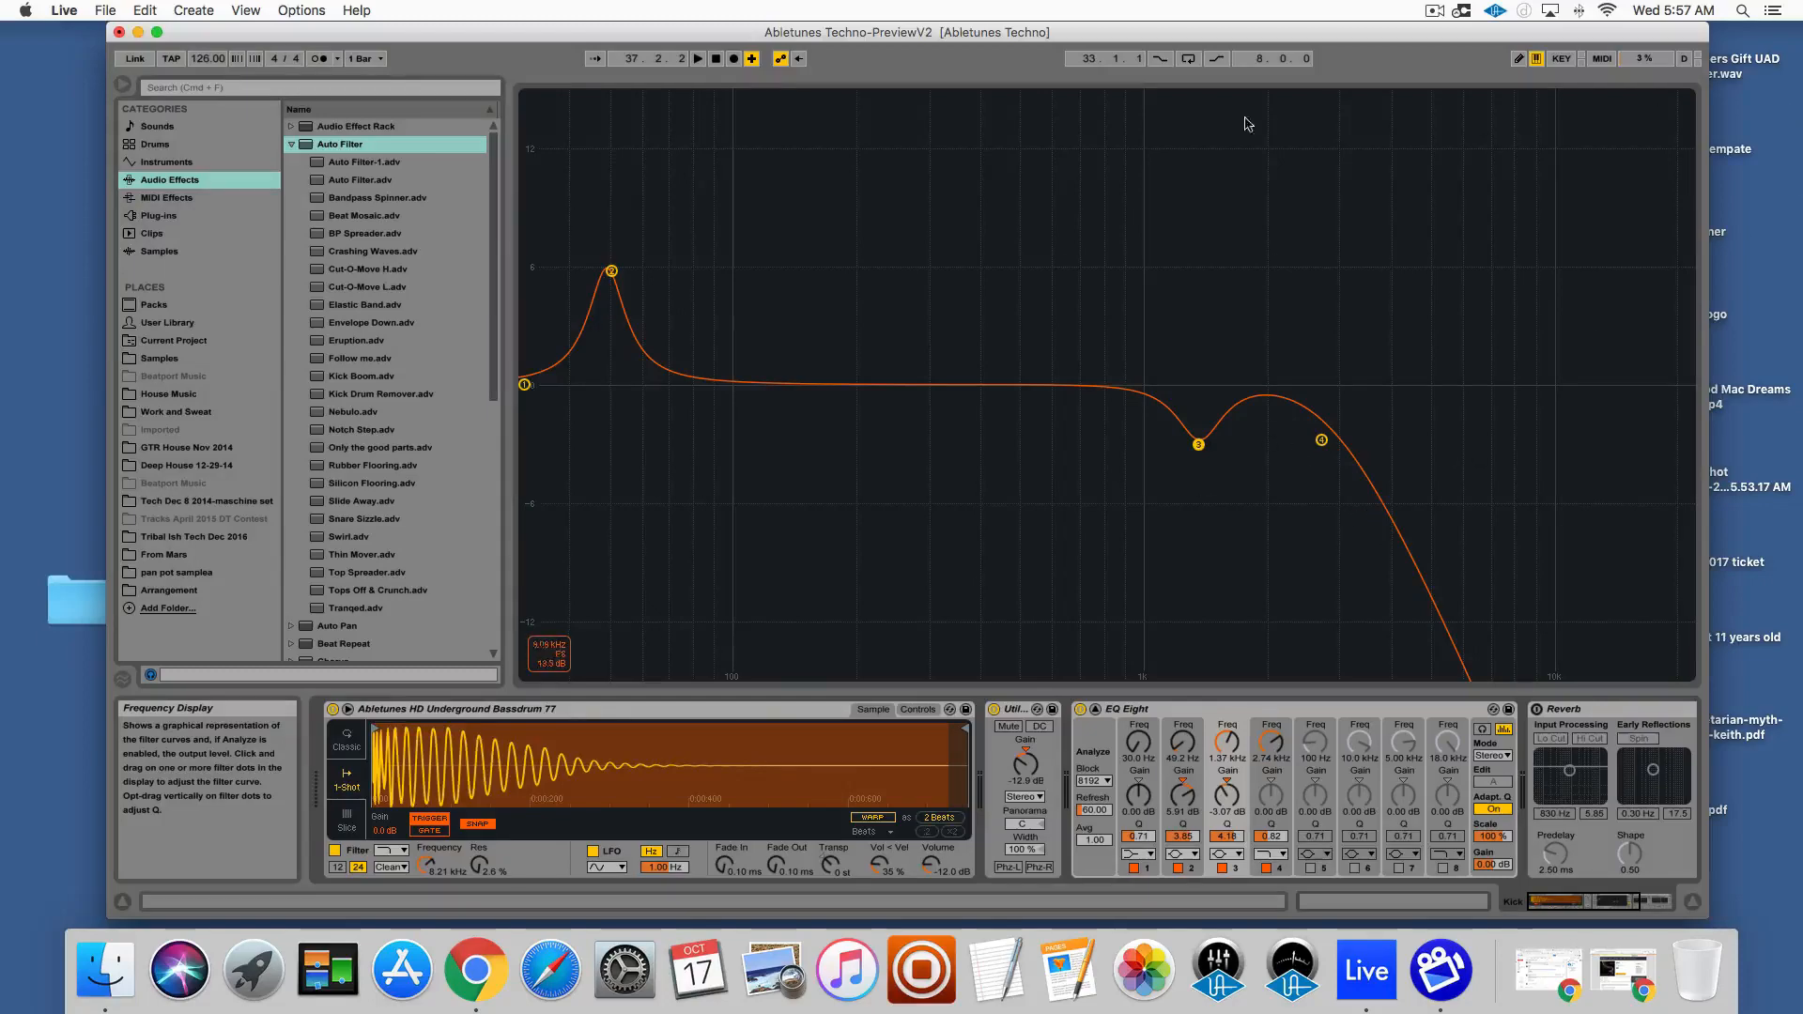
pyautogui.click(1095, 711)
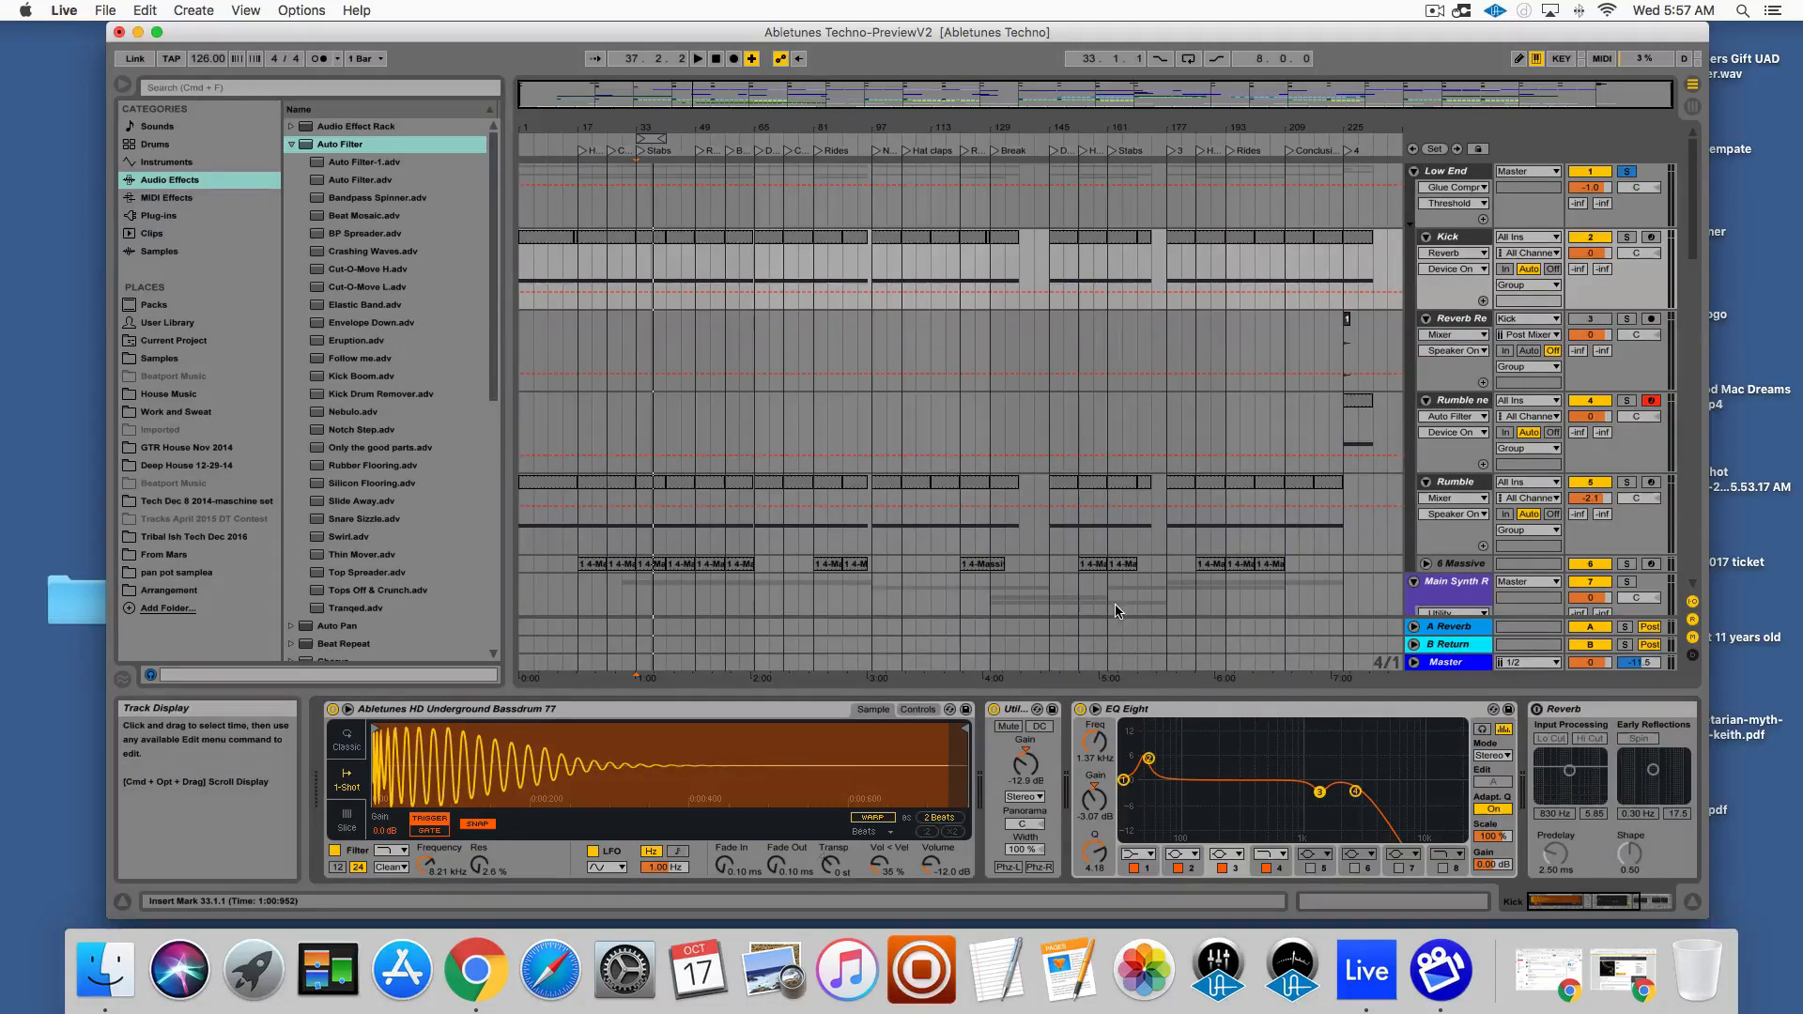
pyautogui.scroll(-2, 1116, 611)
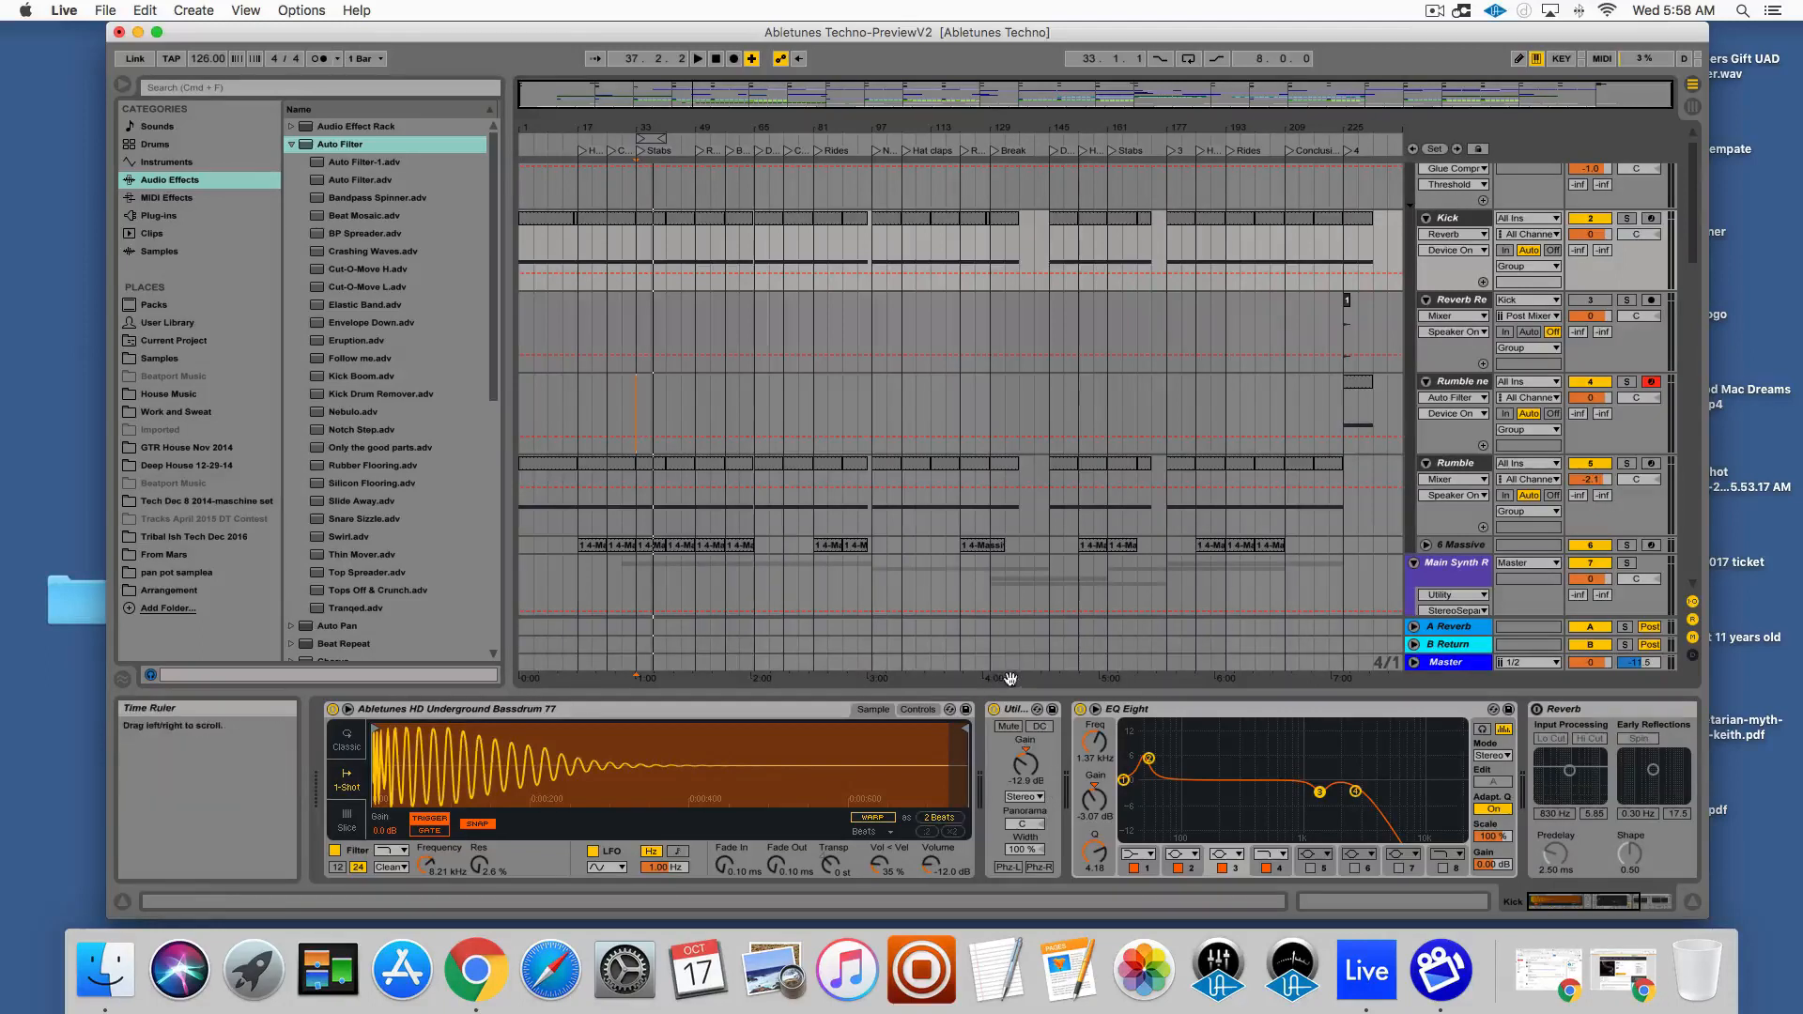
pyautogui.scroll(-1, 1076, 526)
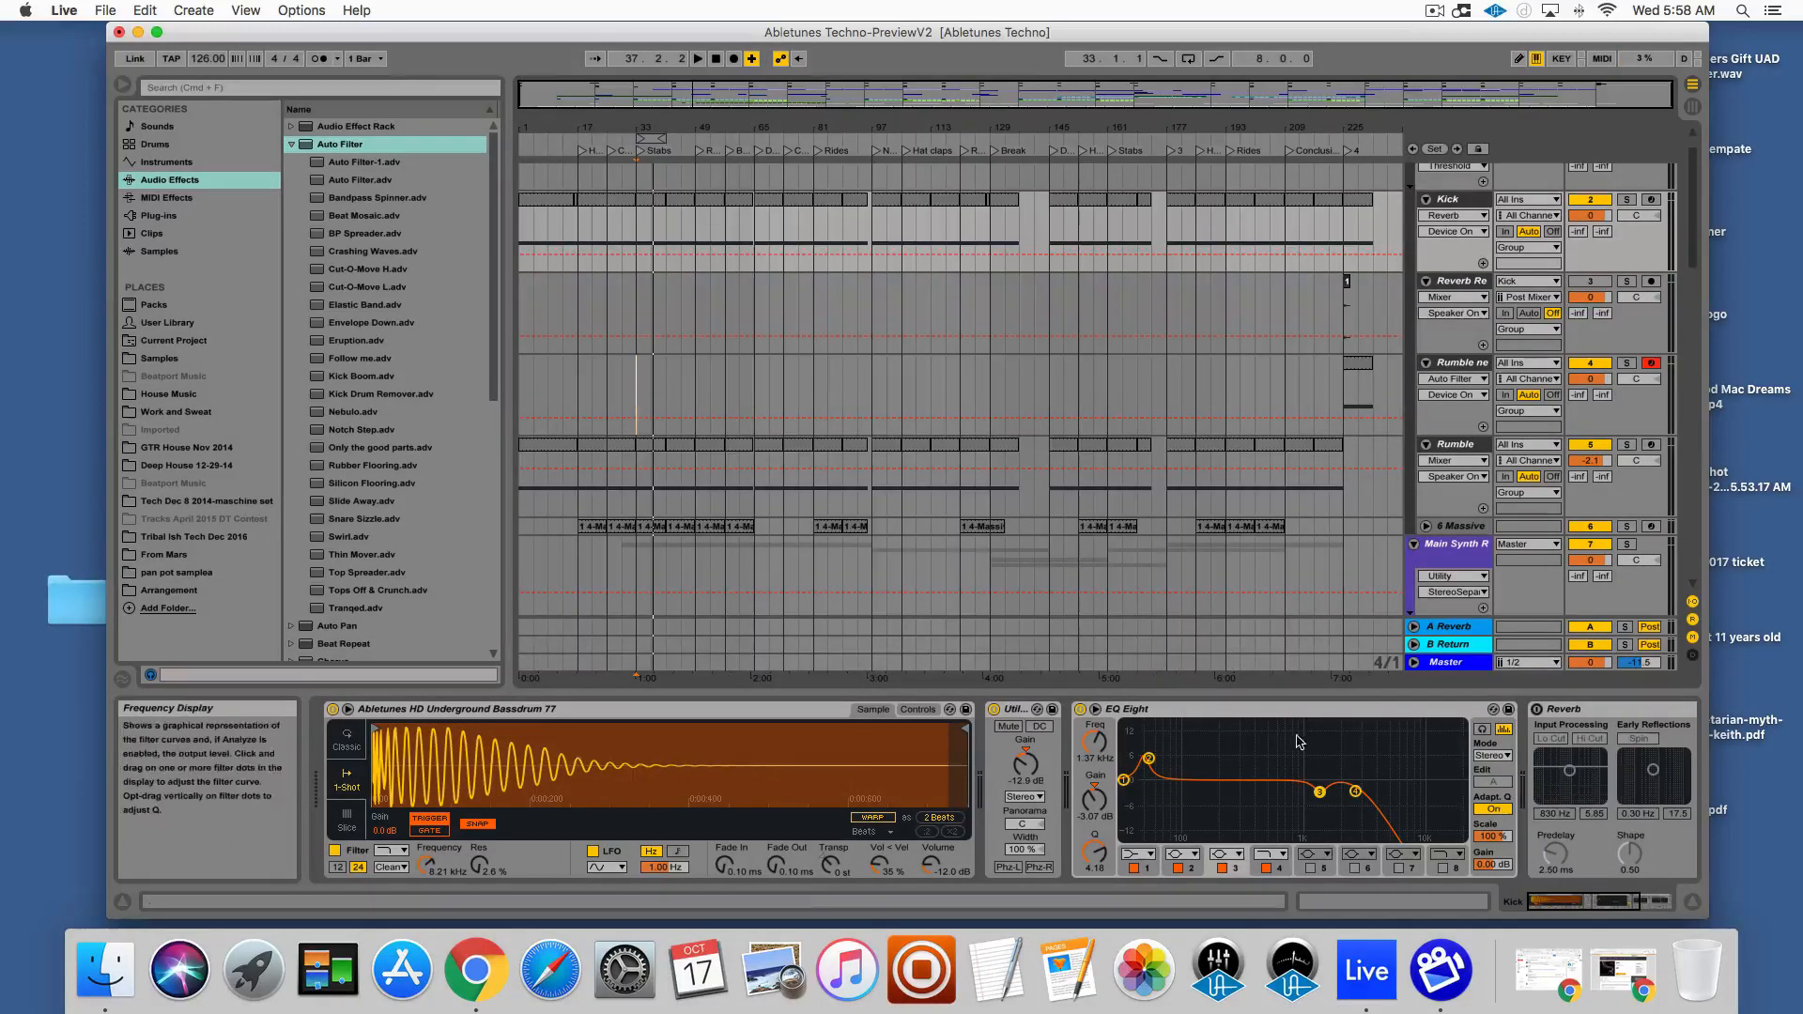
pyautogui.hscroll(5, 1420, 737)
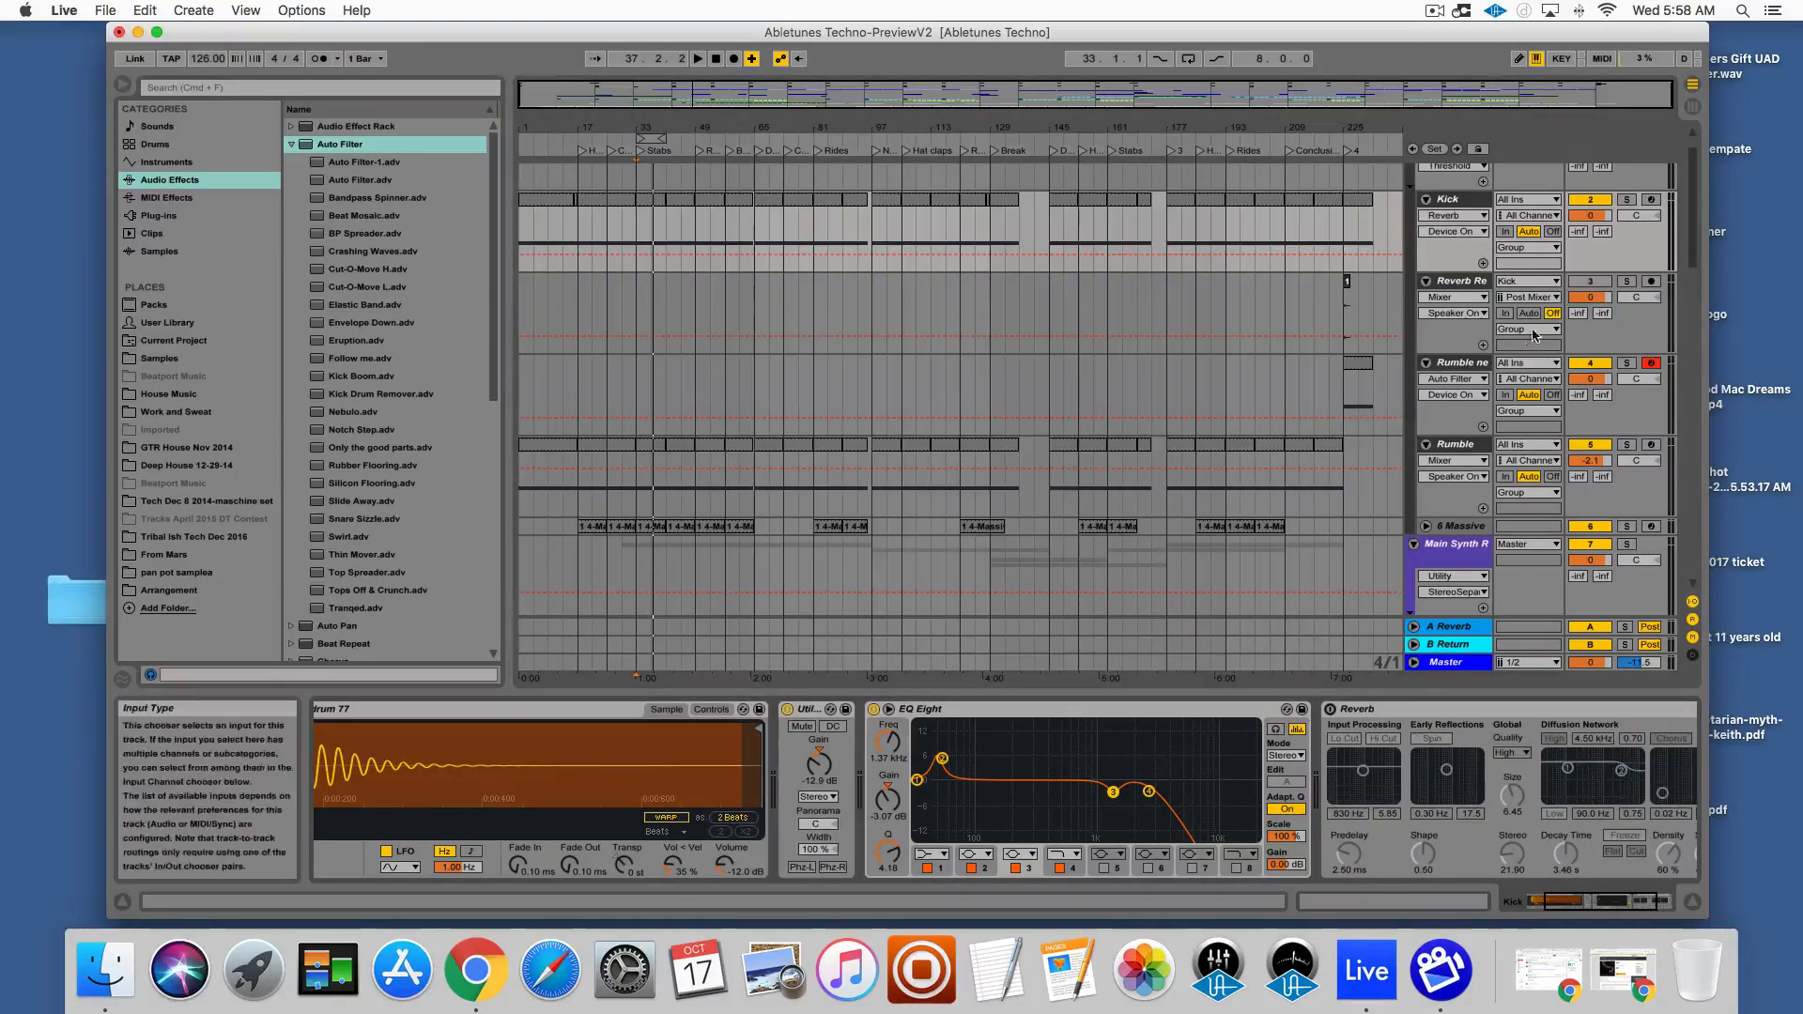
# Play the low end from bar 33, solo the Reverb Re track and then the Rumble track, and inspect the Rumble devices
pyautogui.press('space')
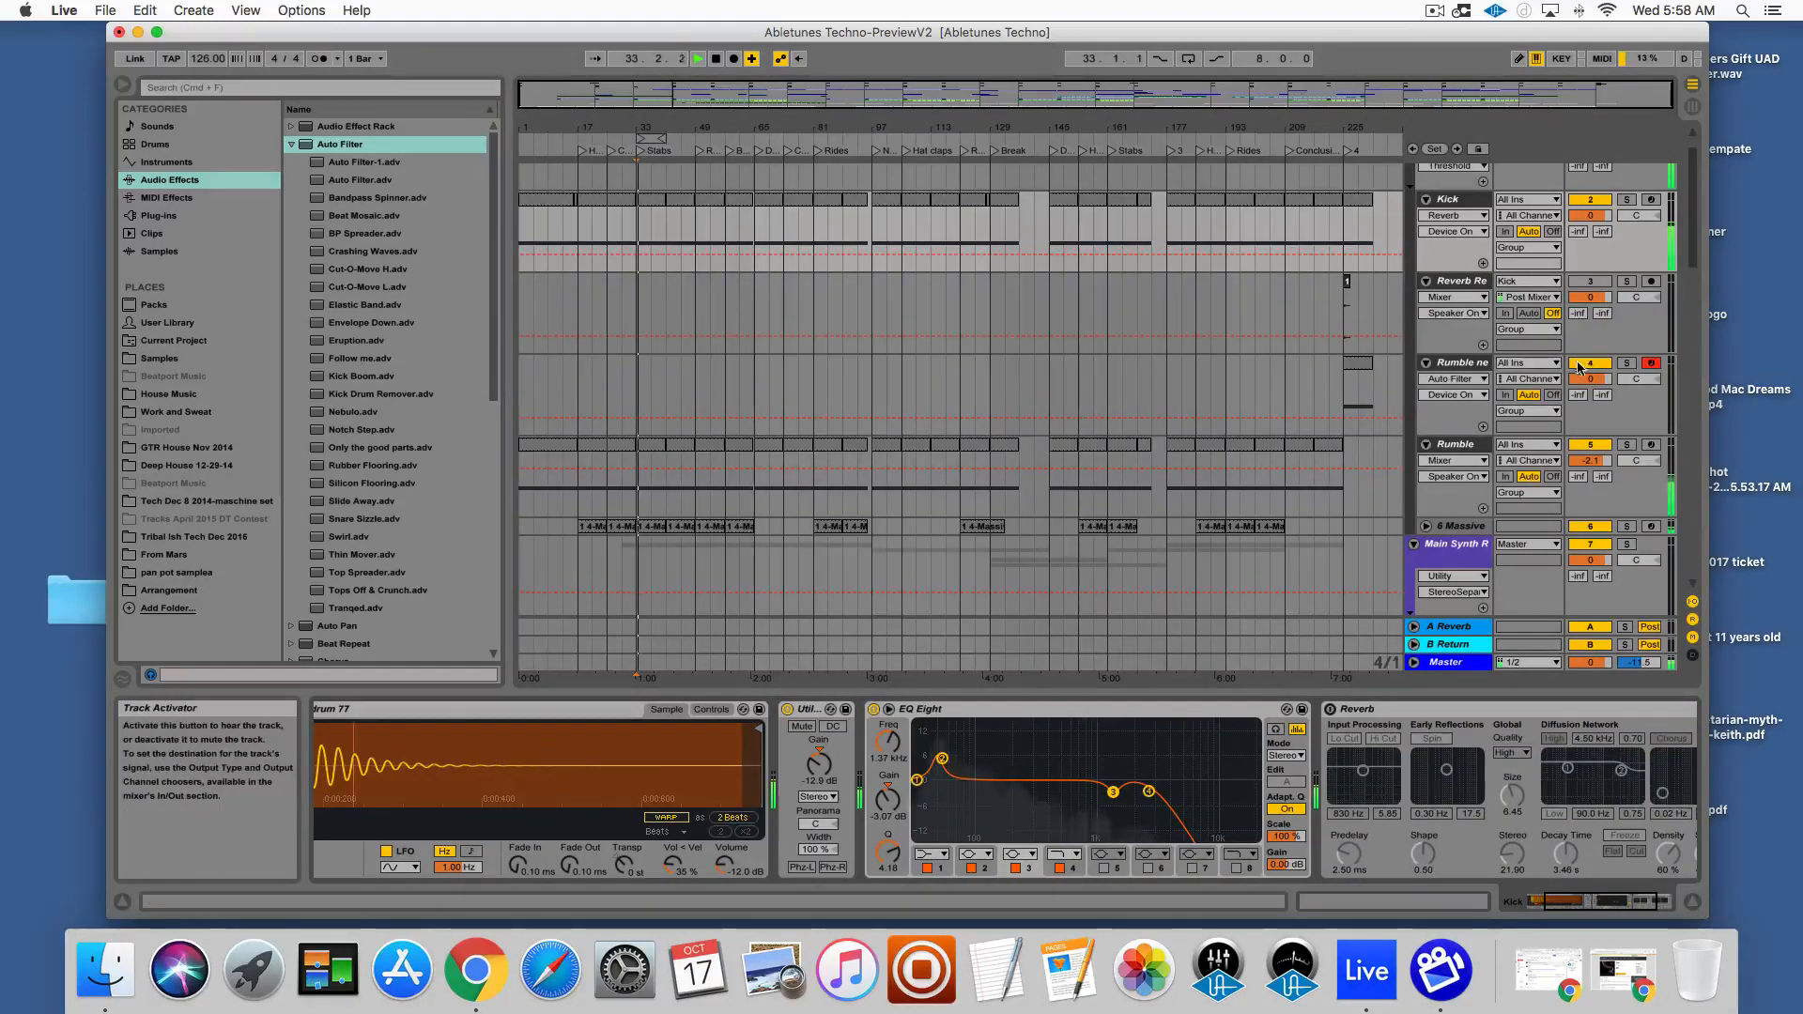
pyautogui.click(1570, 369)
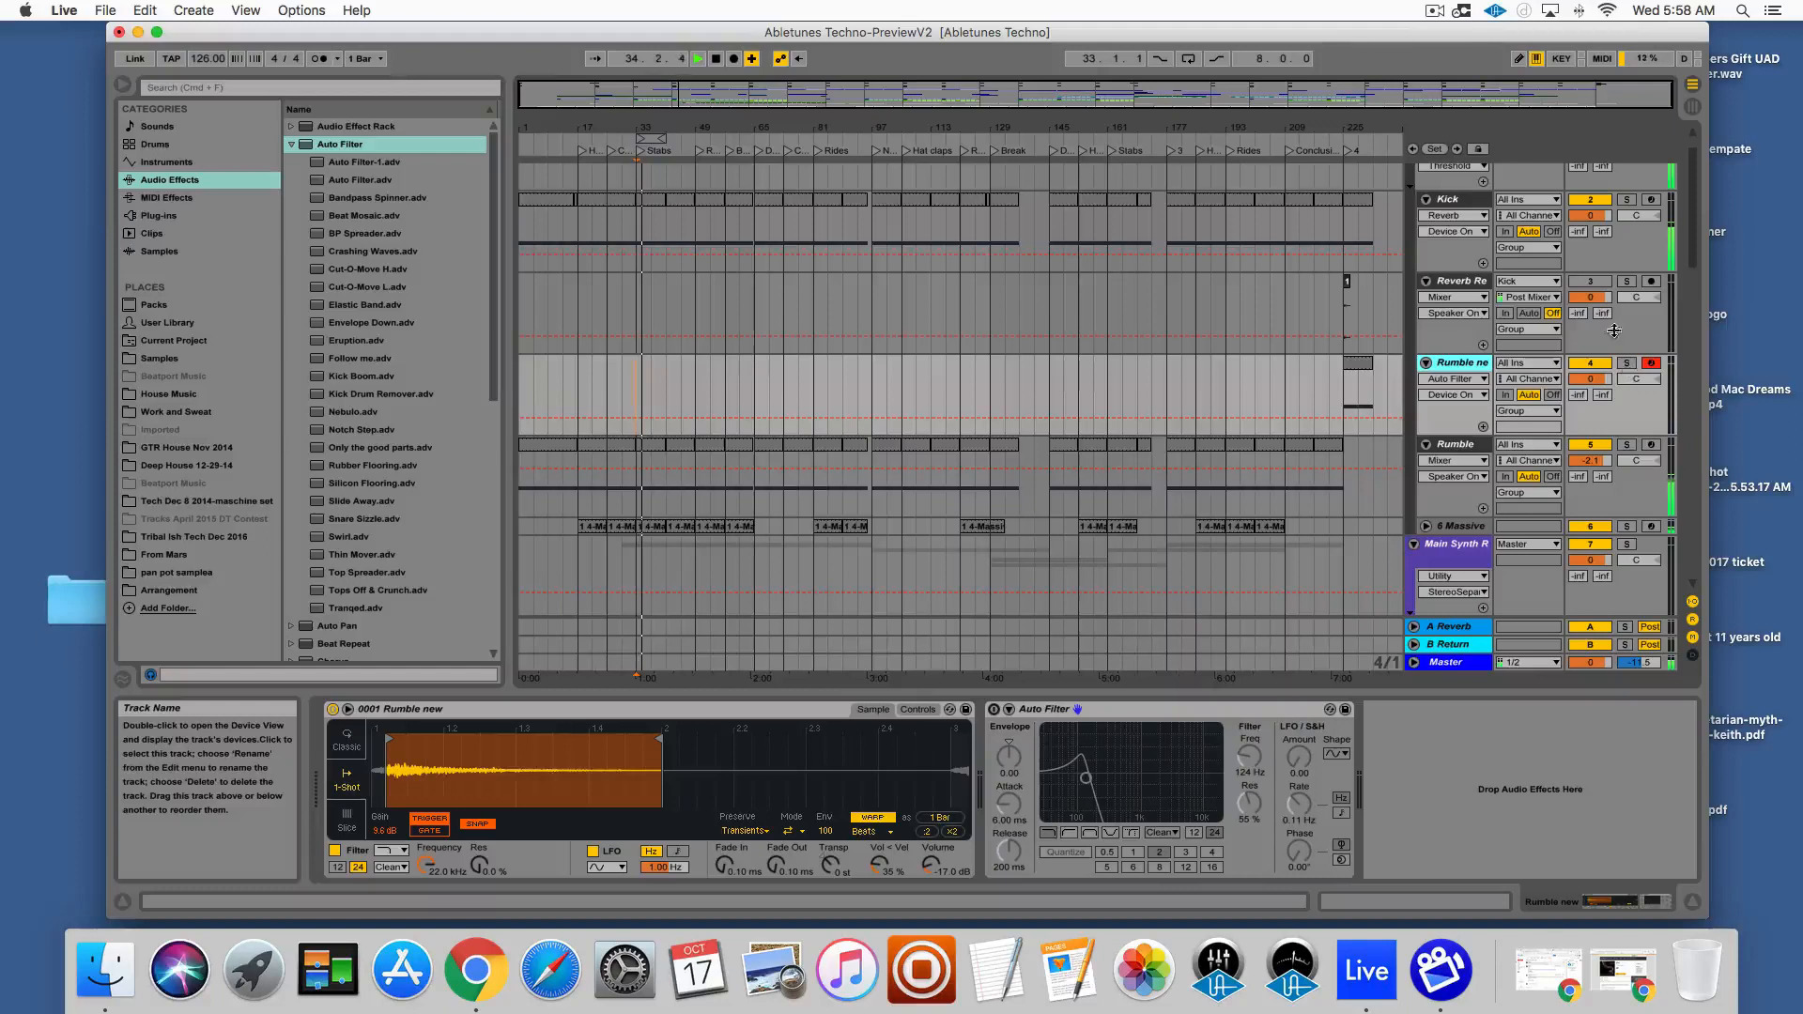
pyautogui.click(1626, 284)
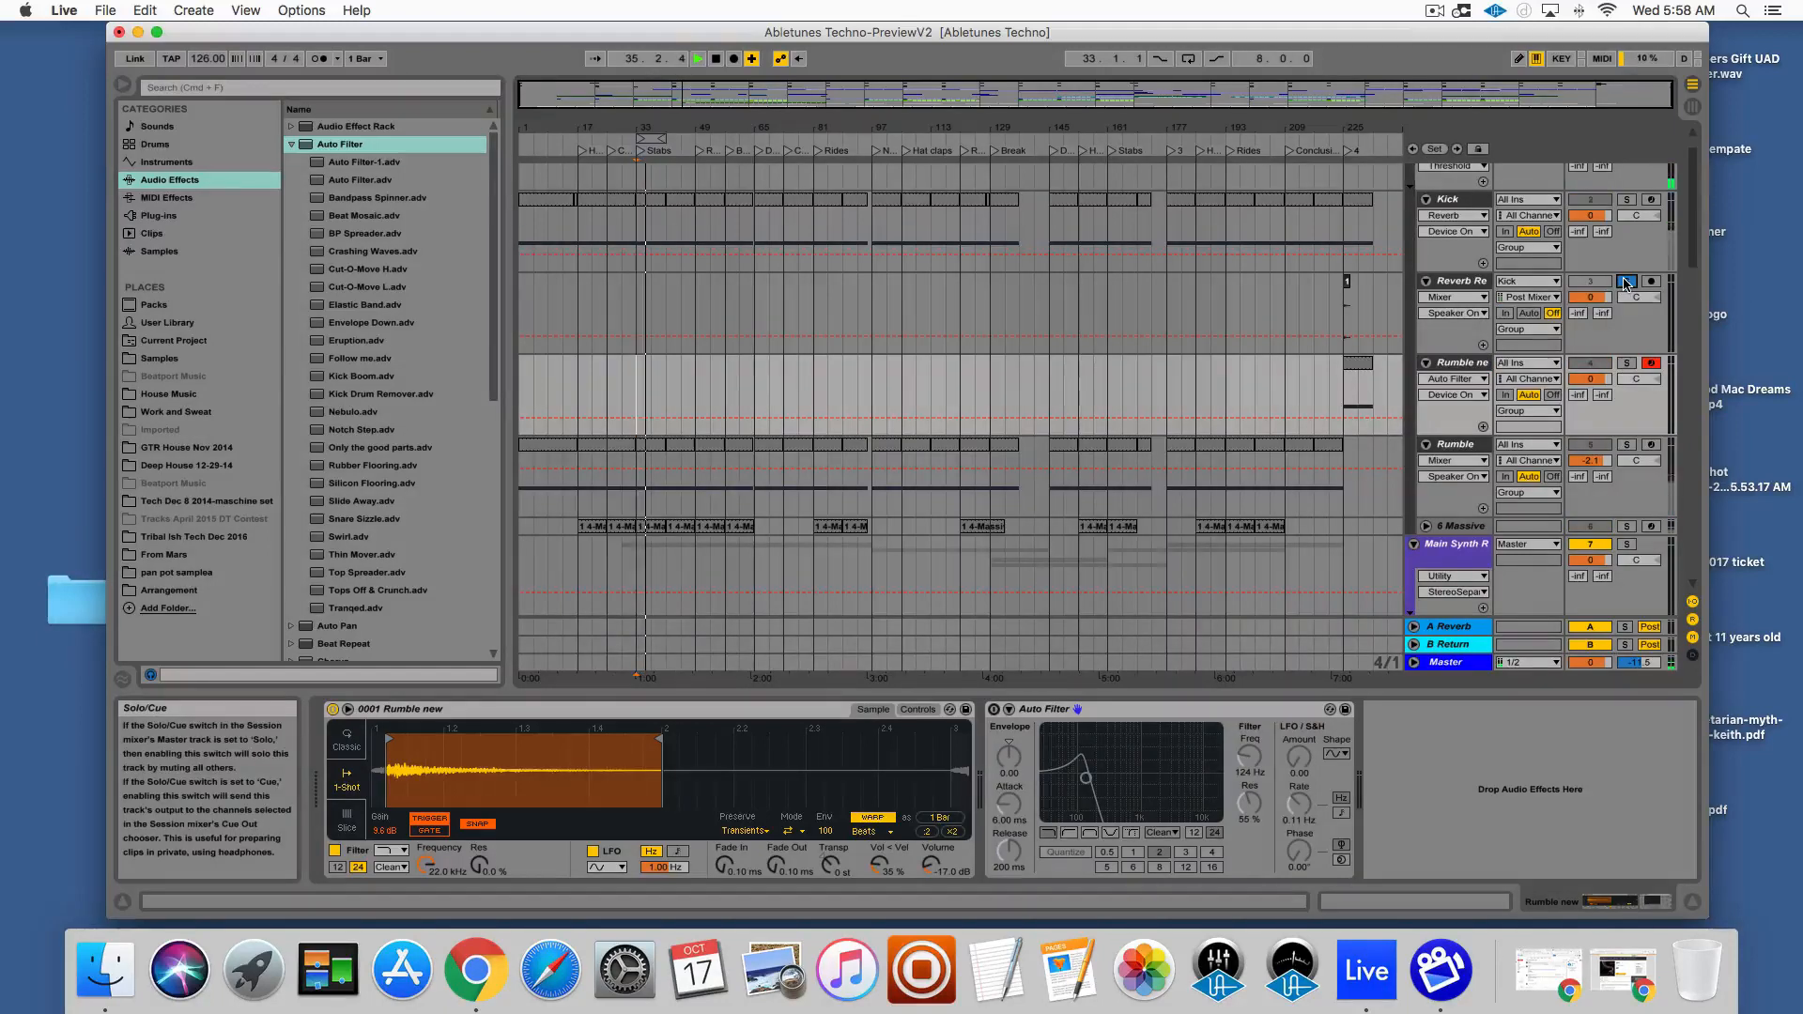
pyautogui.click(1629, 446)
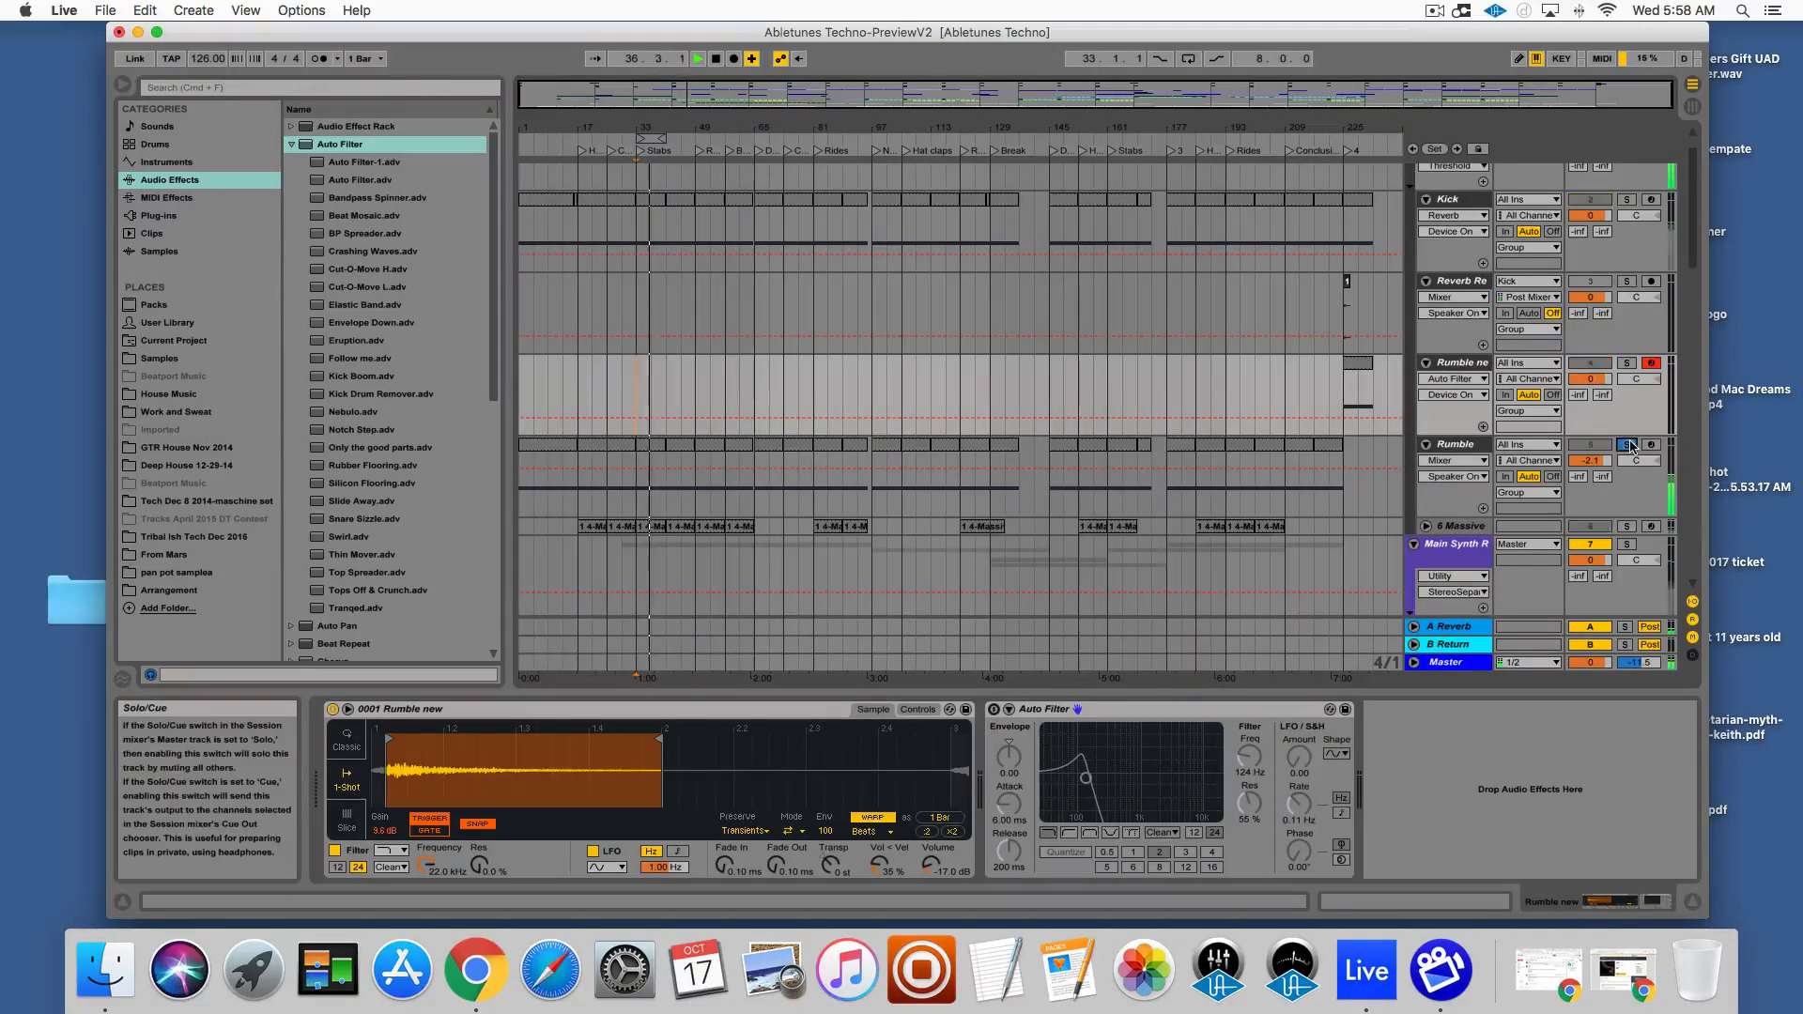
pyautogui.click(1451, 446)
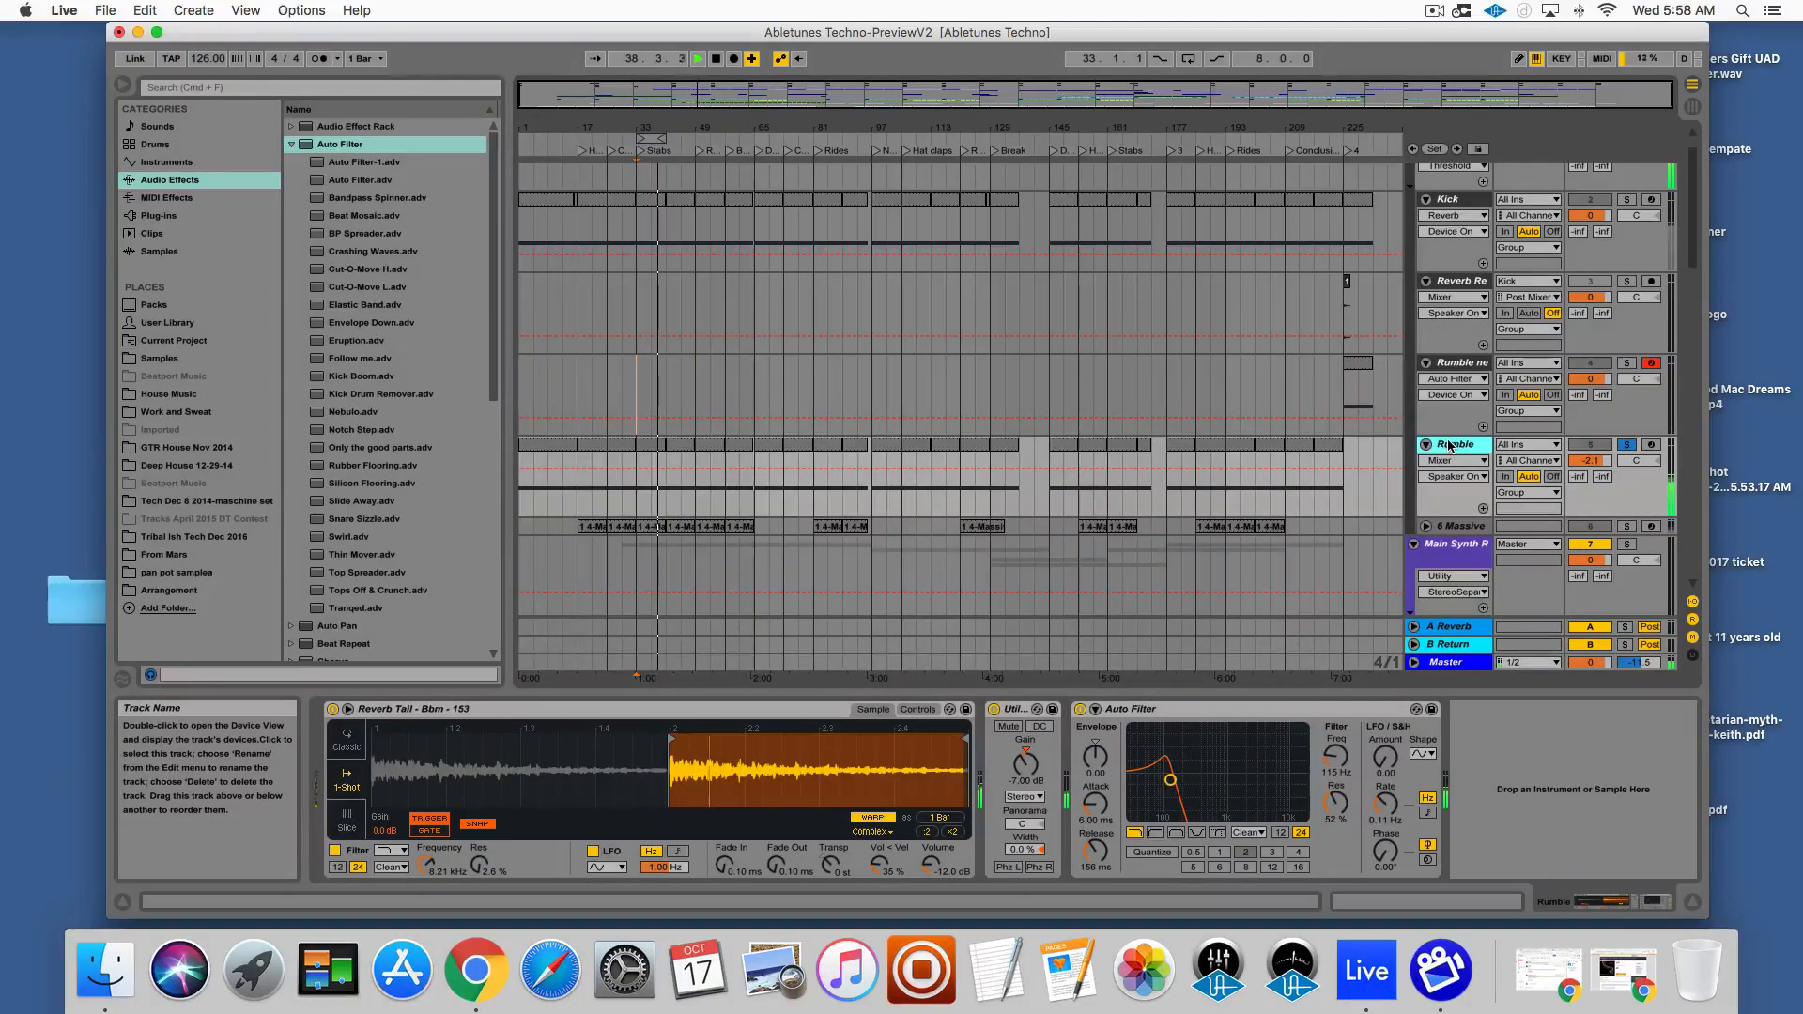
pyautogui.press('space')
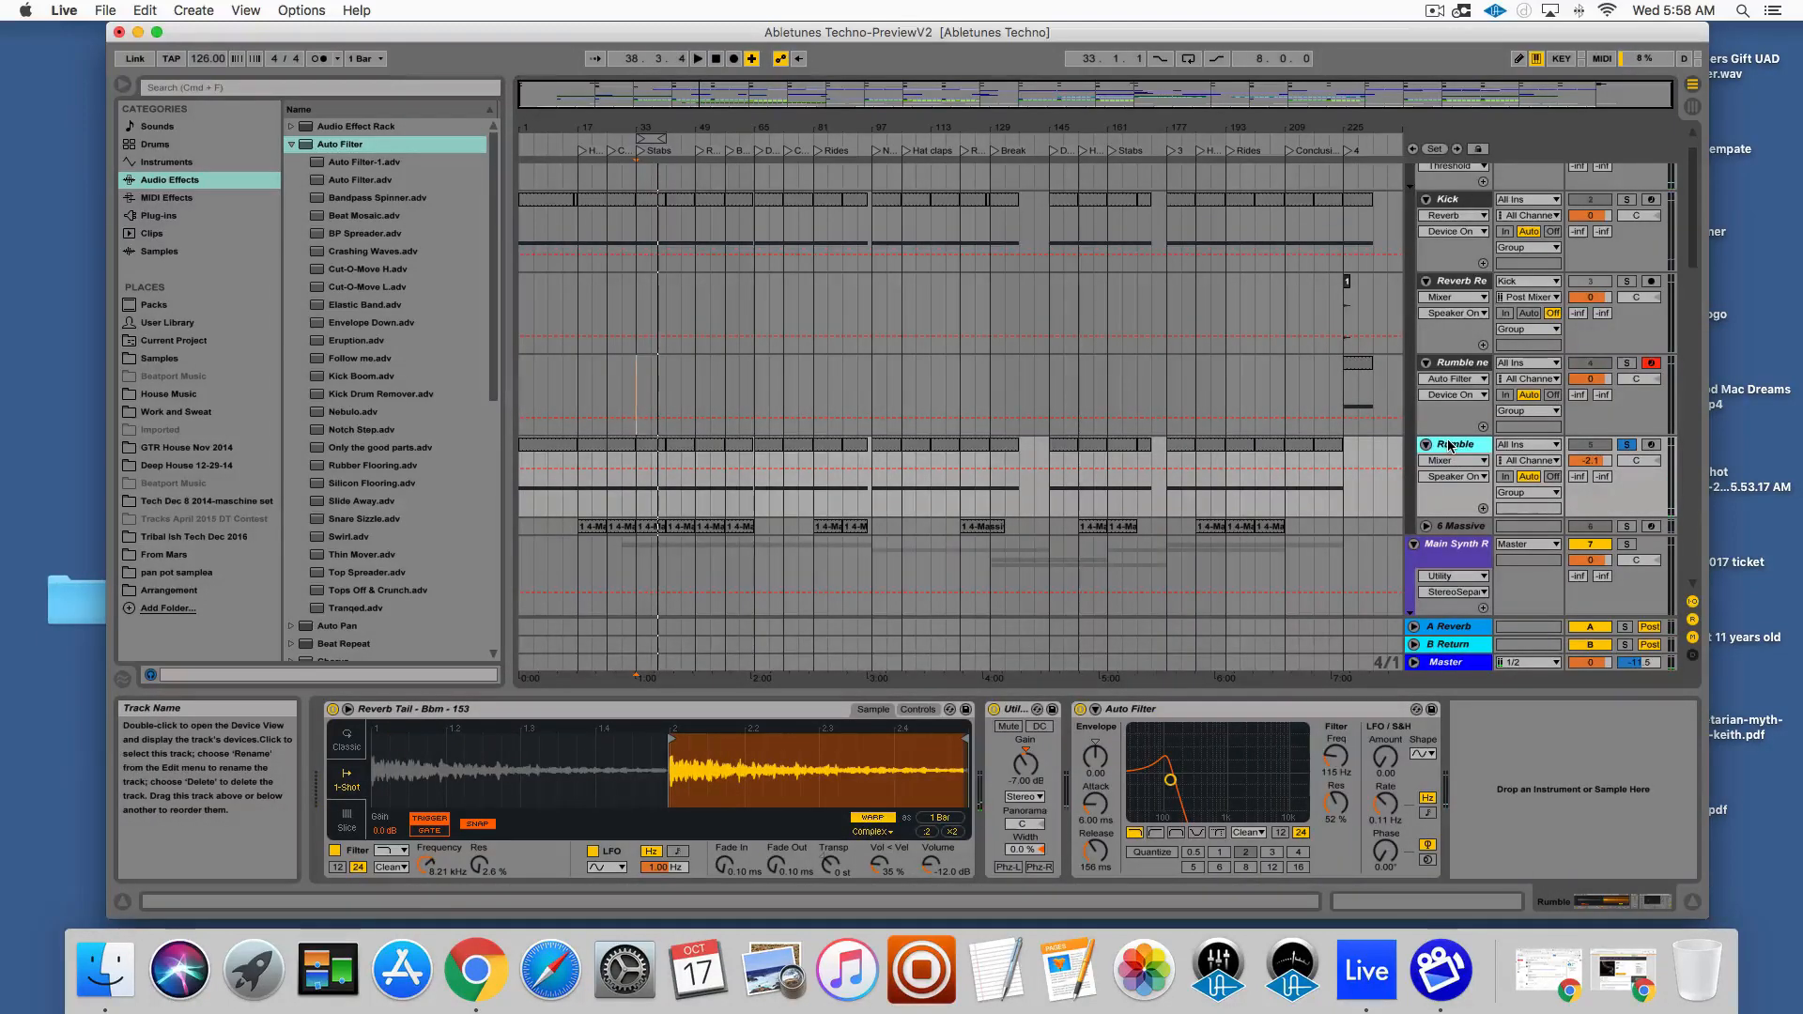
pyautogui.press('space')
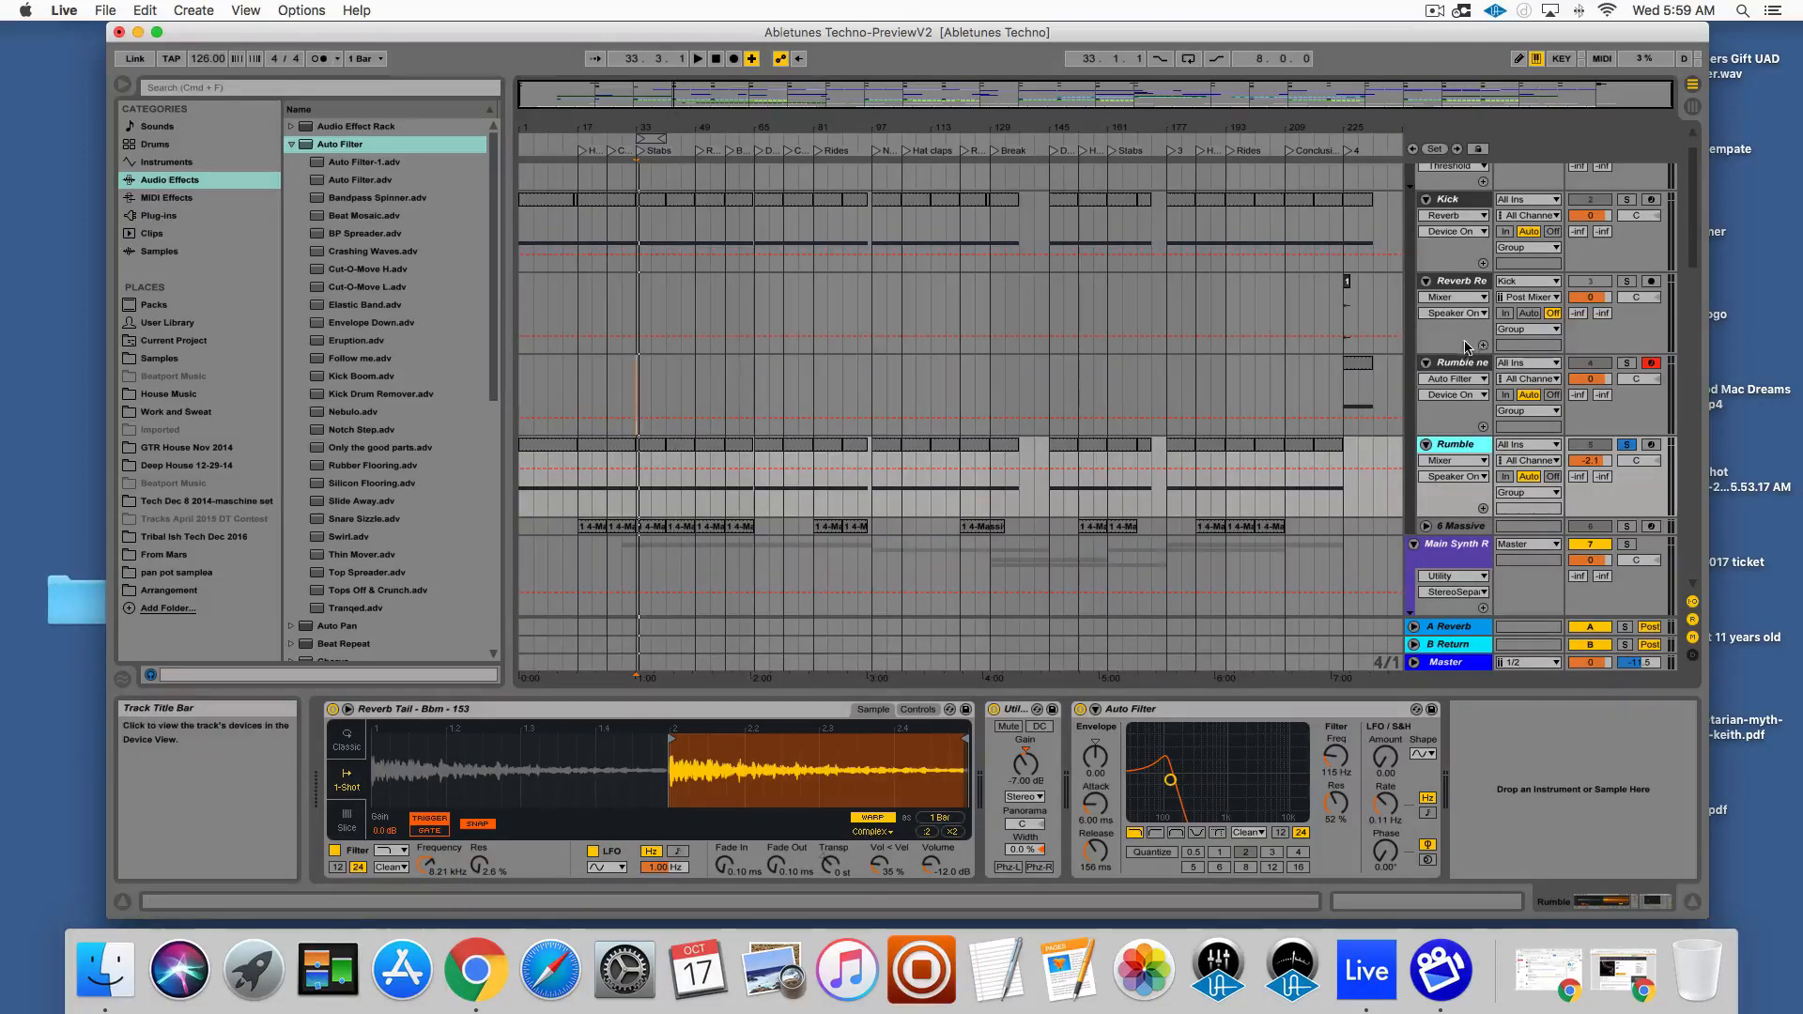
# Unfold the 6 Massive track, solo it and audition it from bar 33
pyautogui.click(1435, 527)
pyautogui.click(1426, 527)
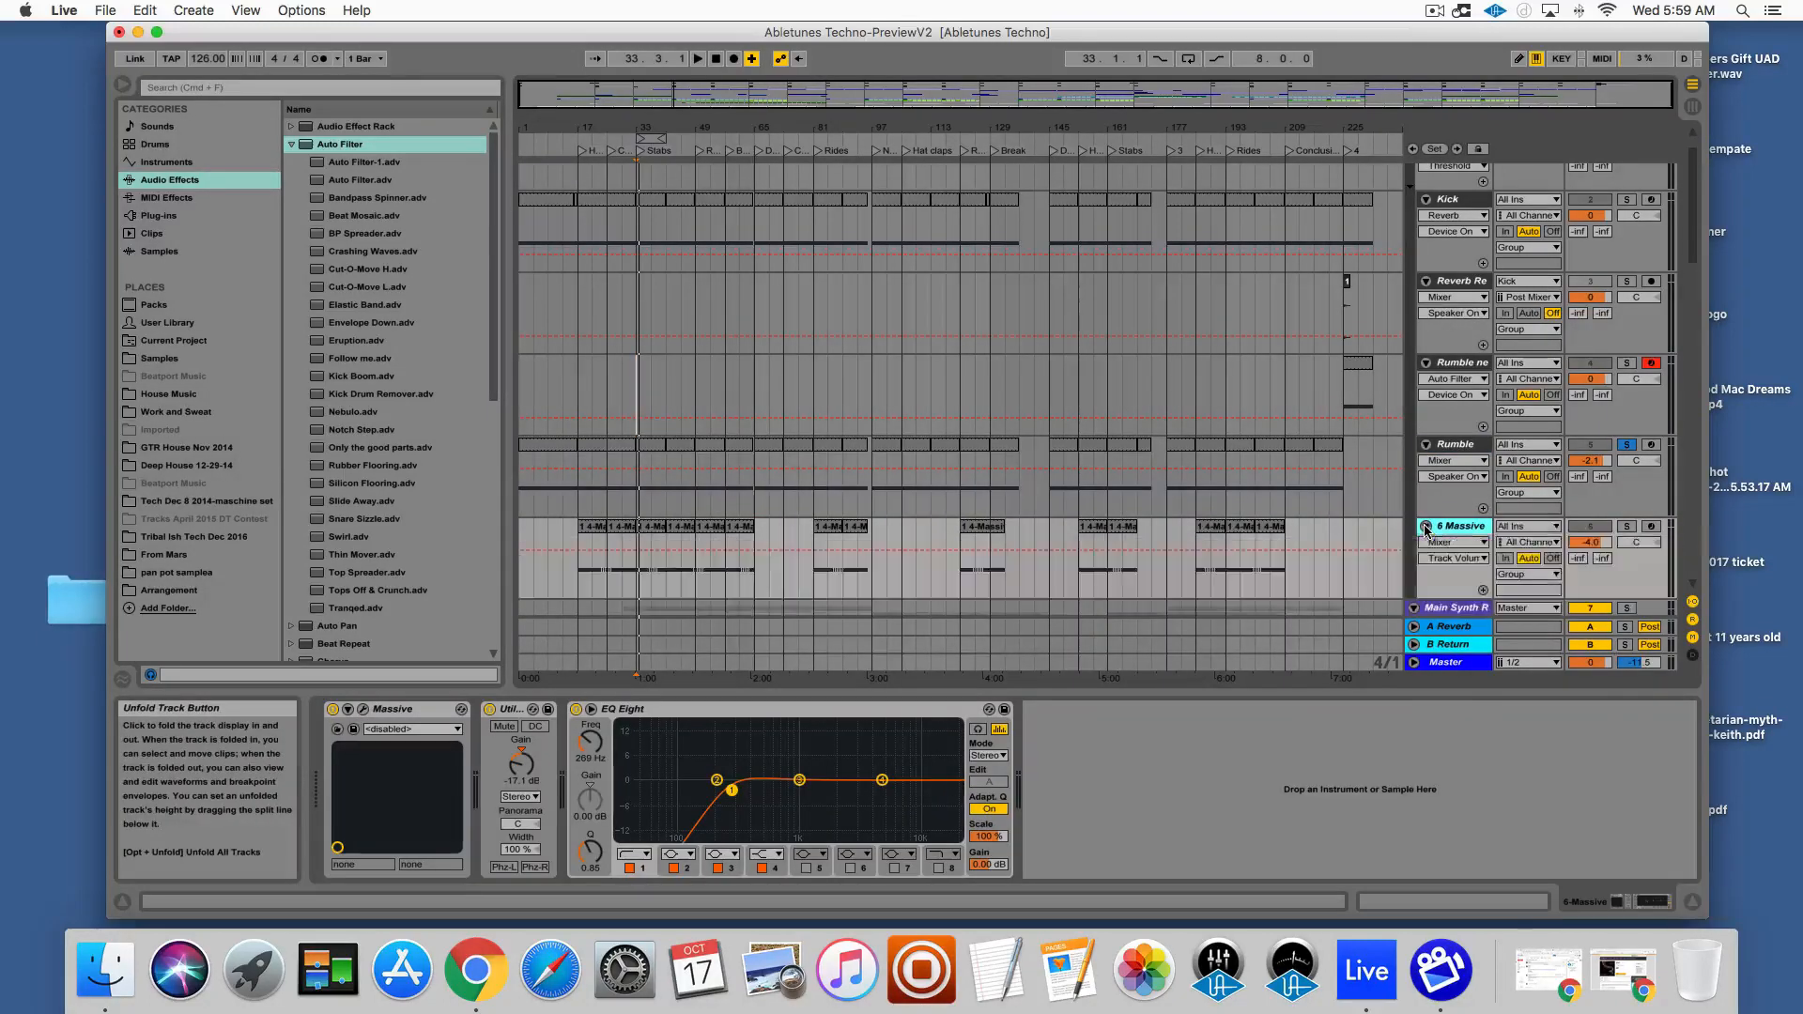
pyautogui.click(1626, 527)
pyautogui.press('space')
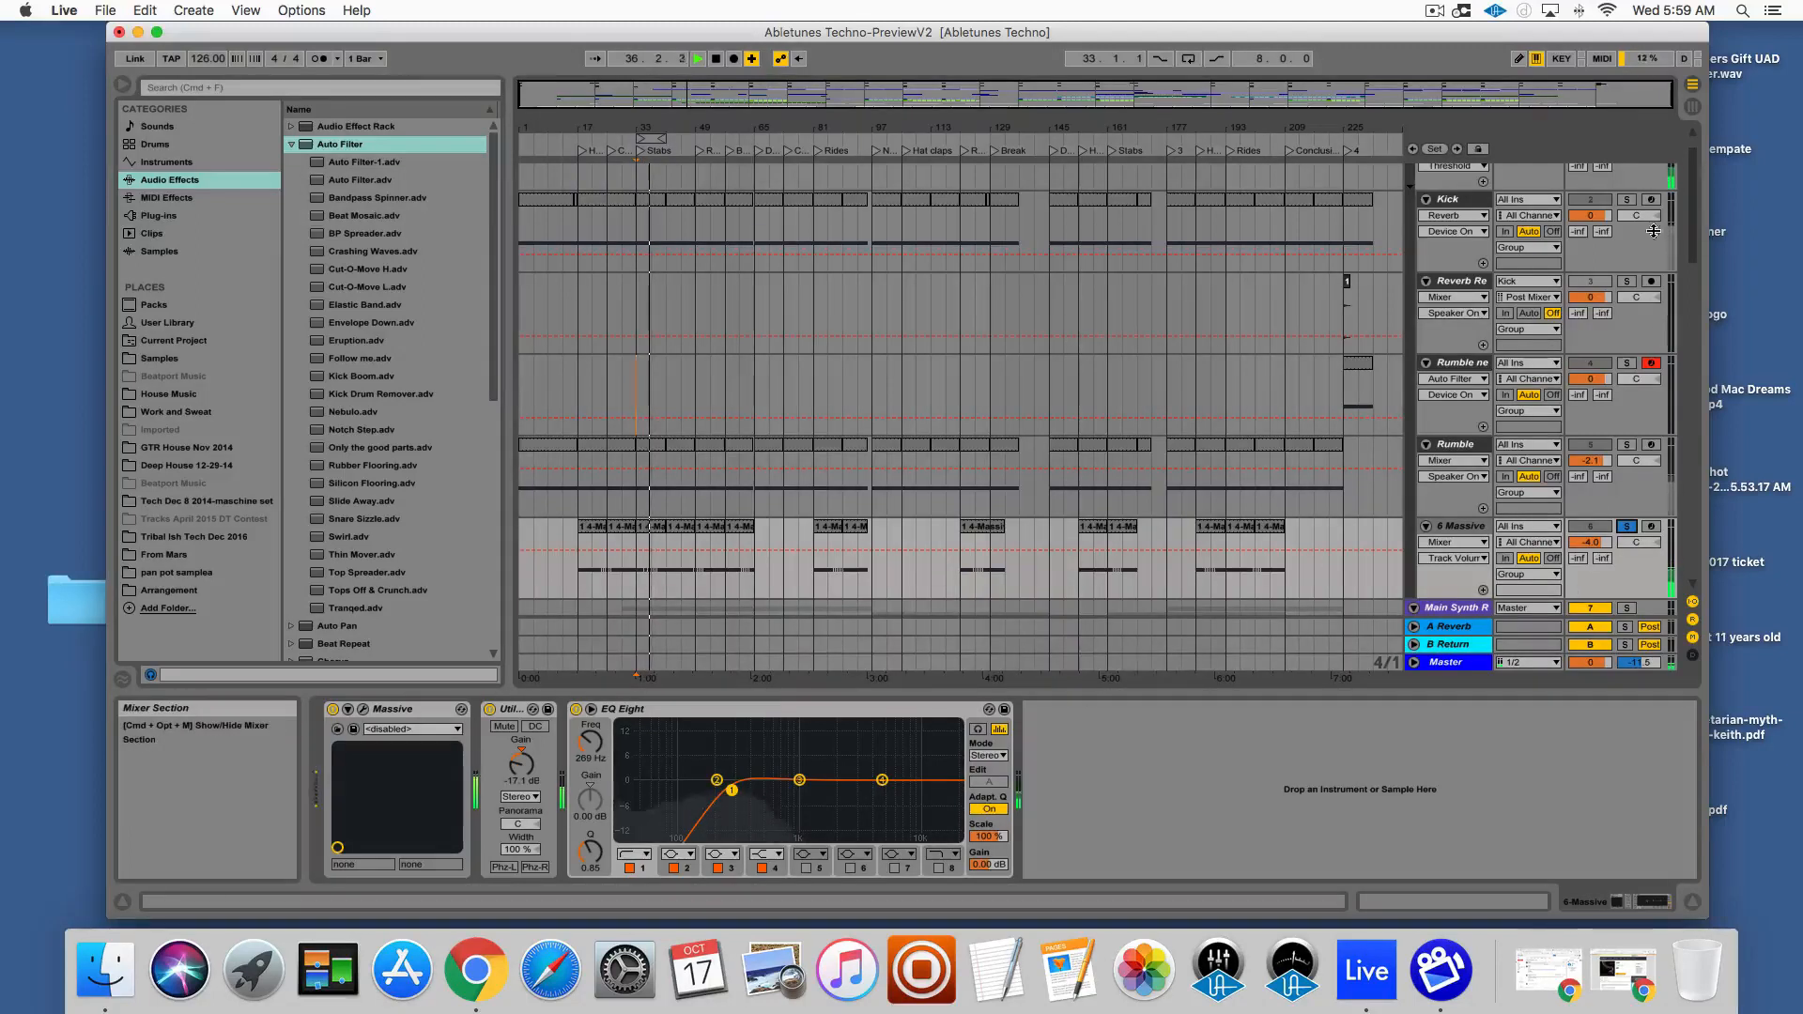
pyautogui.press('space')
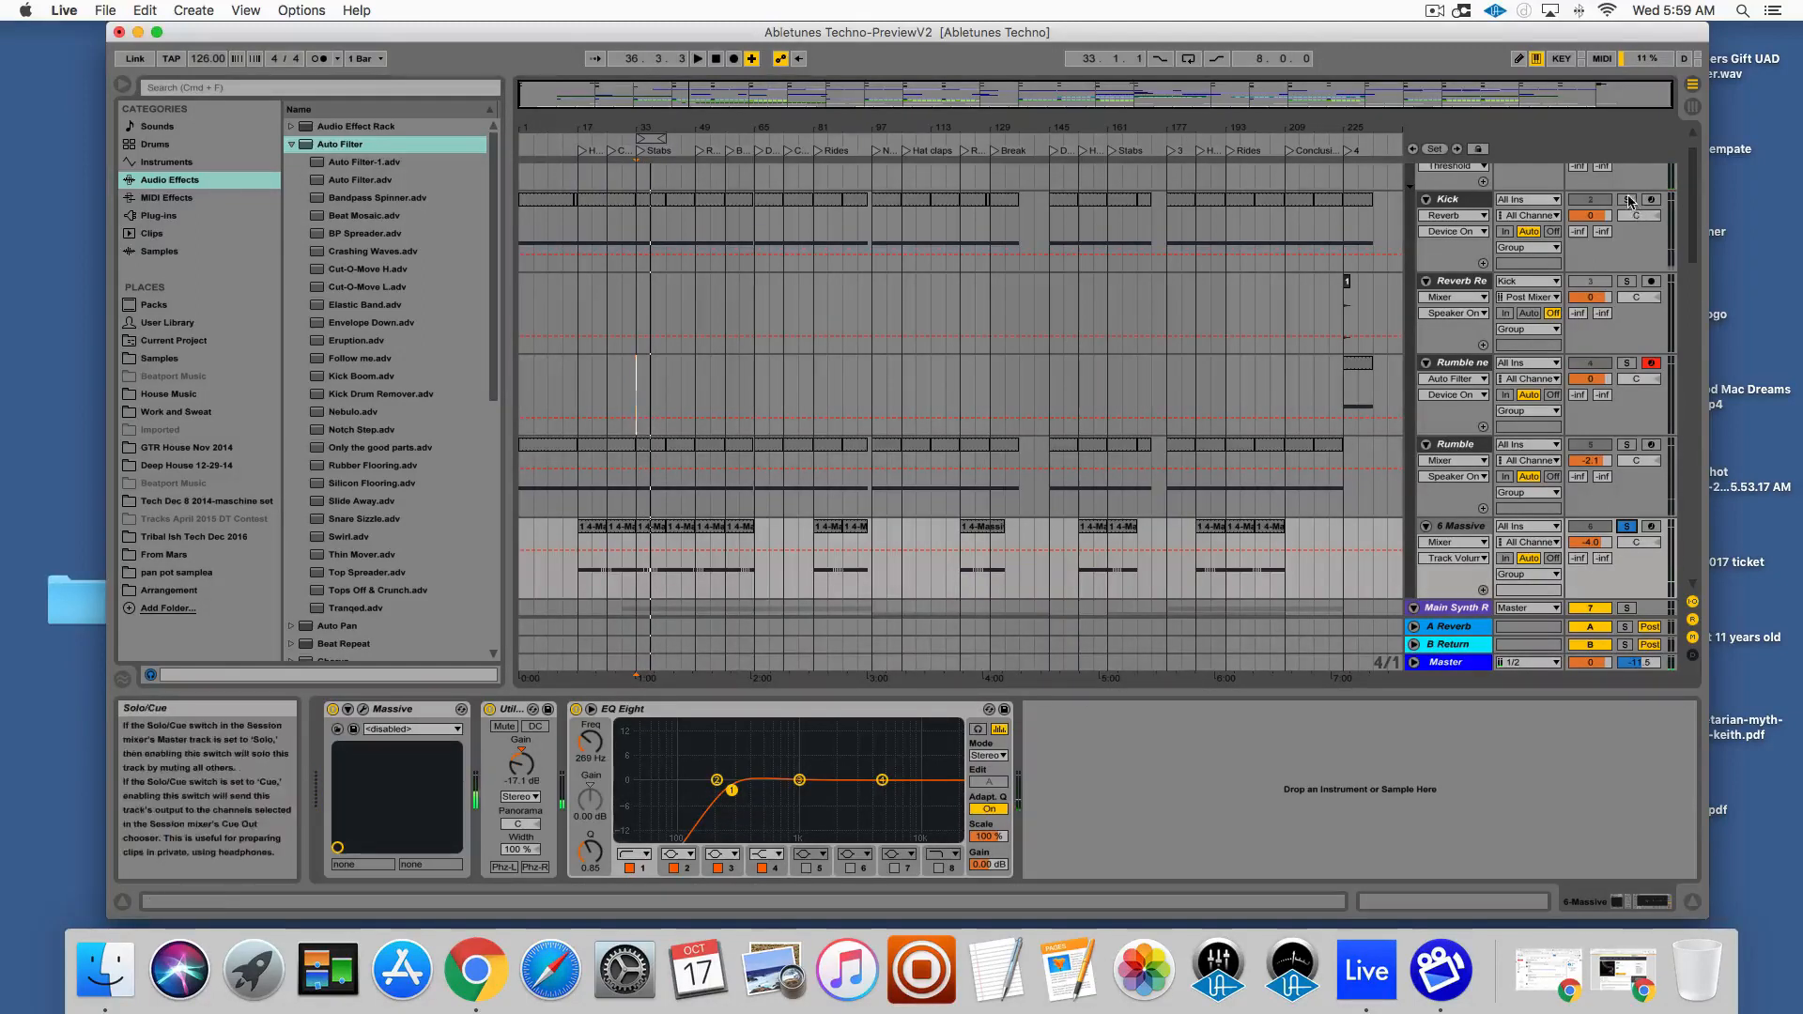
# Listen to the Kick and the whole Low End group soloed from bar 33, then return the solo to 6 Massive
pyautogui.press('space')
pyautogui.scroll(1, 1629, 202)
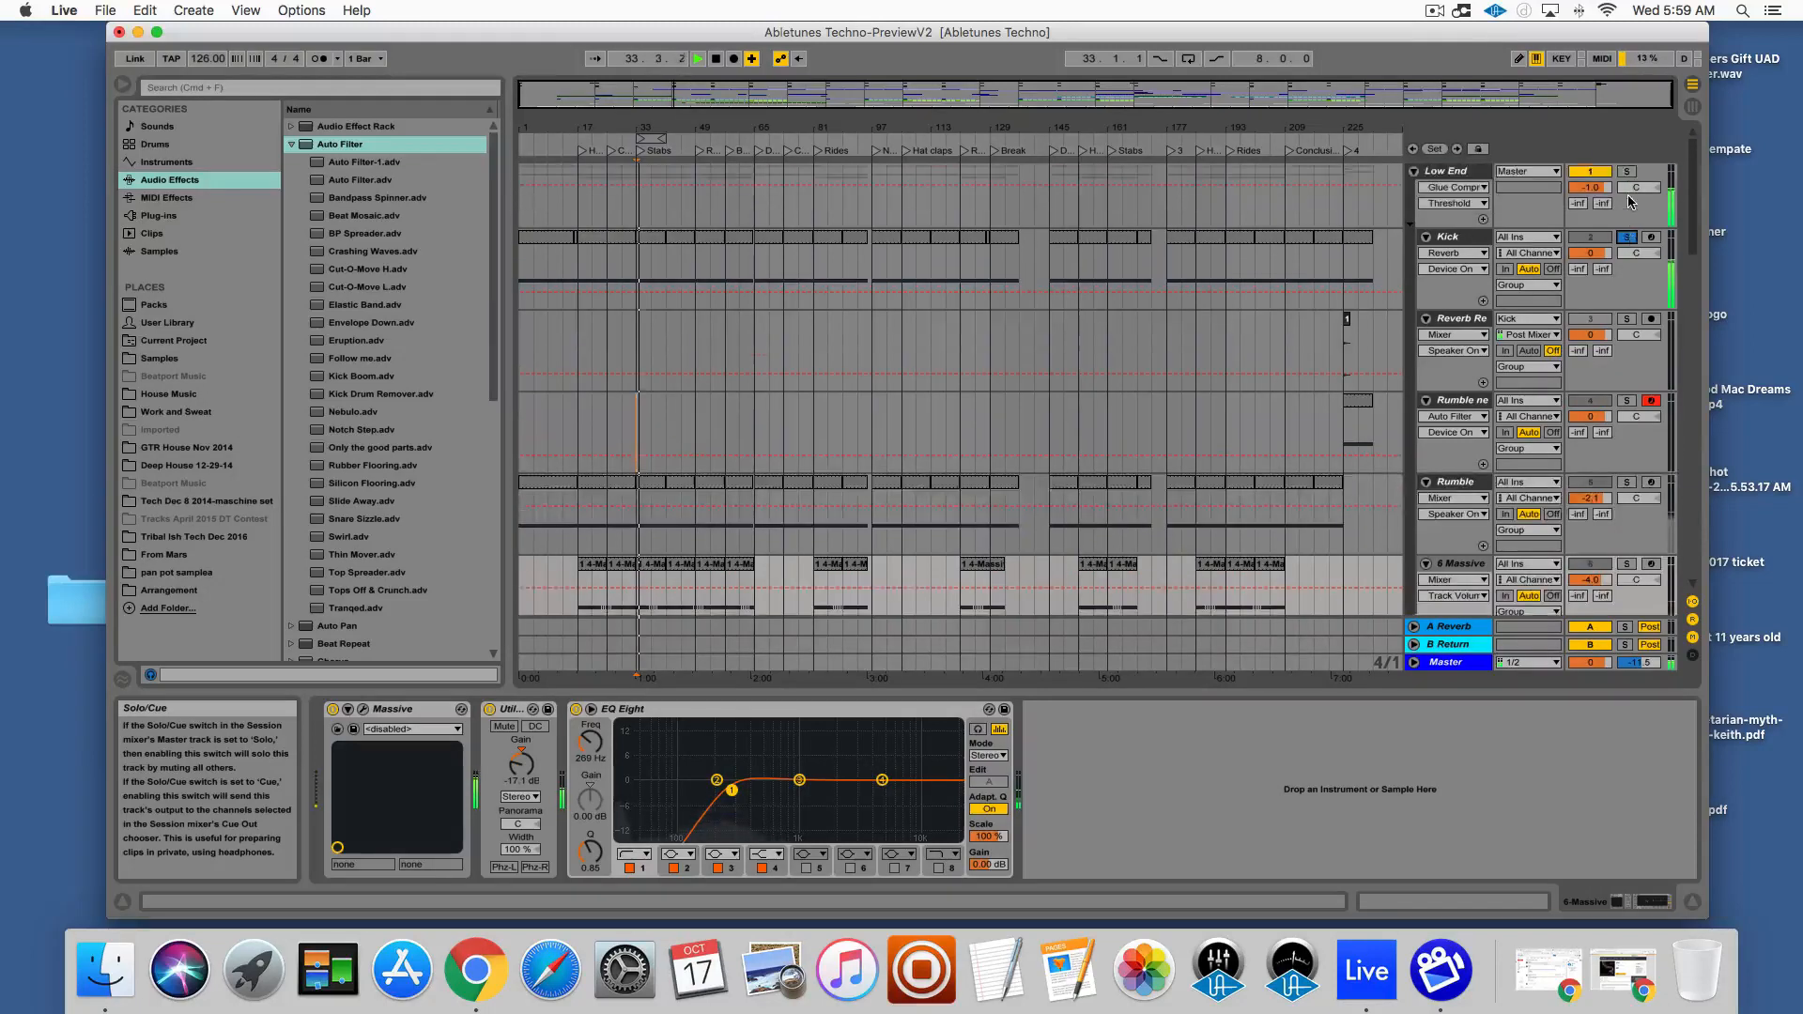
pyautogui.click(1626, 172)
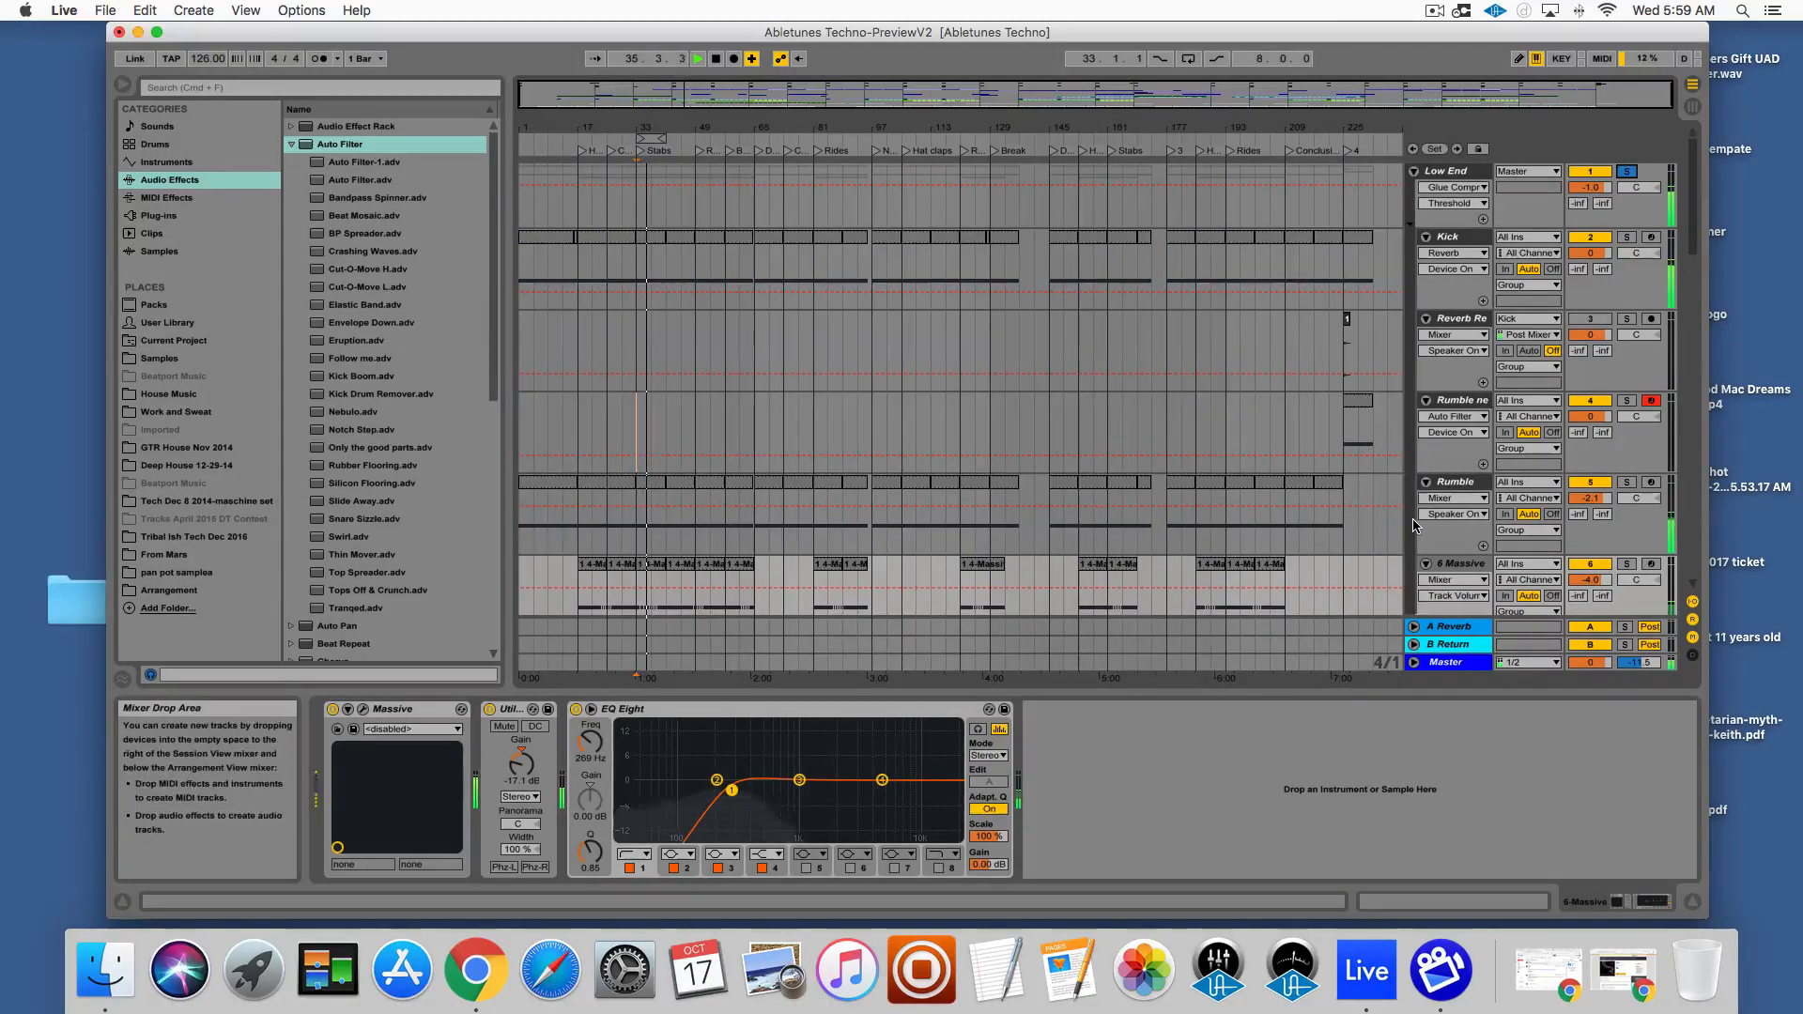
pyautogui.click(1625, 564)
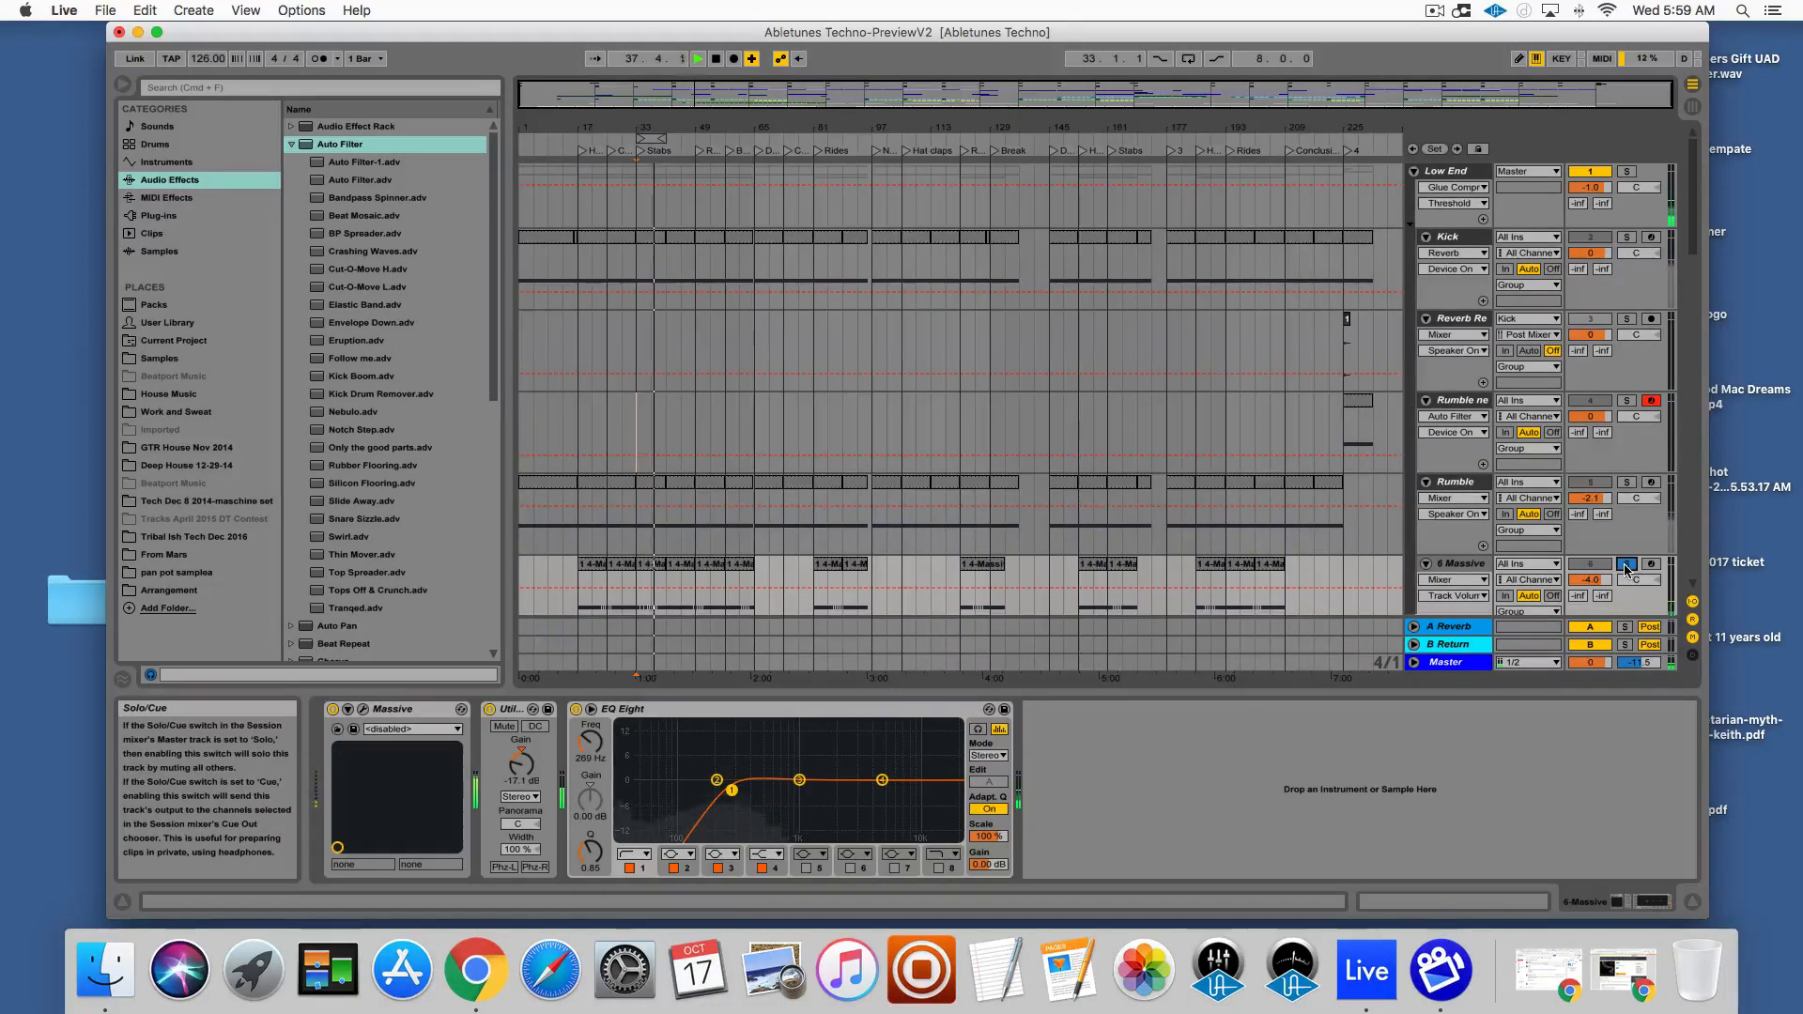
# Play 6 Massive with its EQ Eight curve in the enlarged display, comparing the sound with the EQ bypassed and active
pyautogui.click(1453, 566)
pyautogui.scroll(-5, 1452, 566)
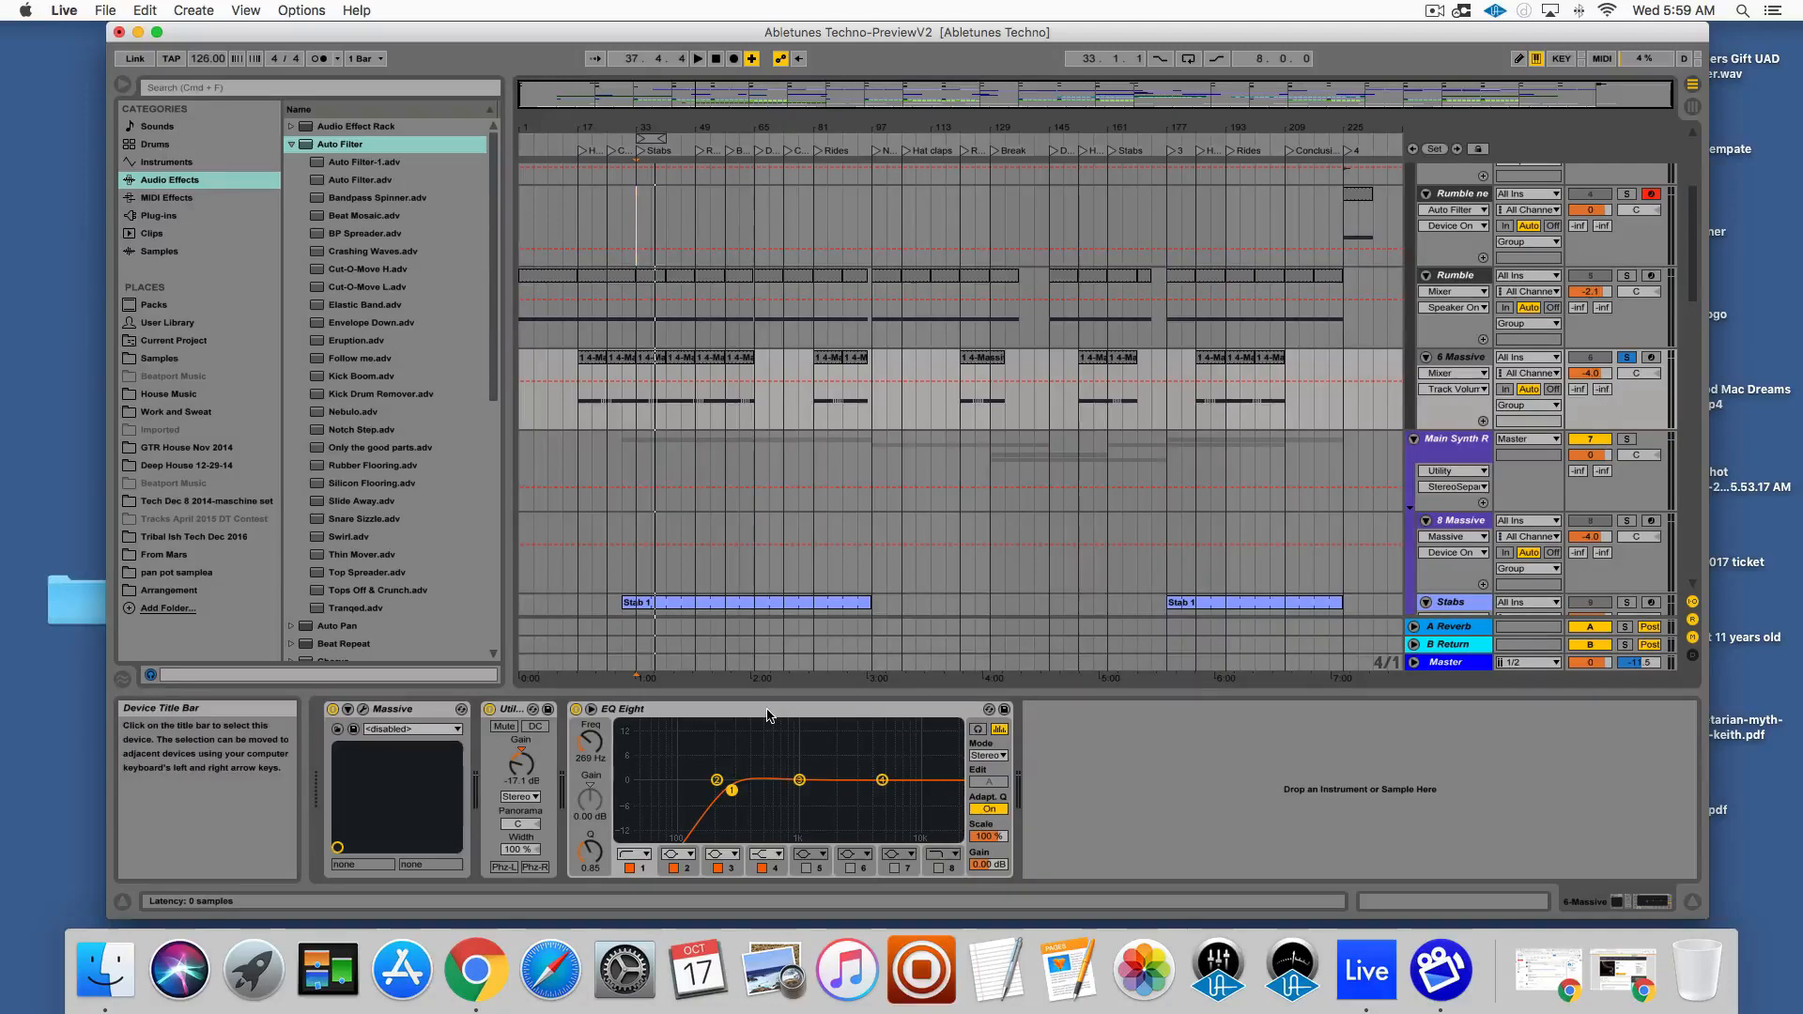
pyautogui.press('space')
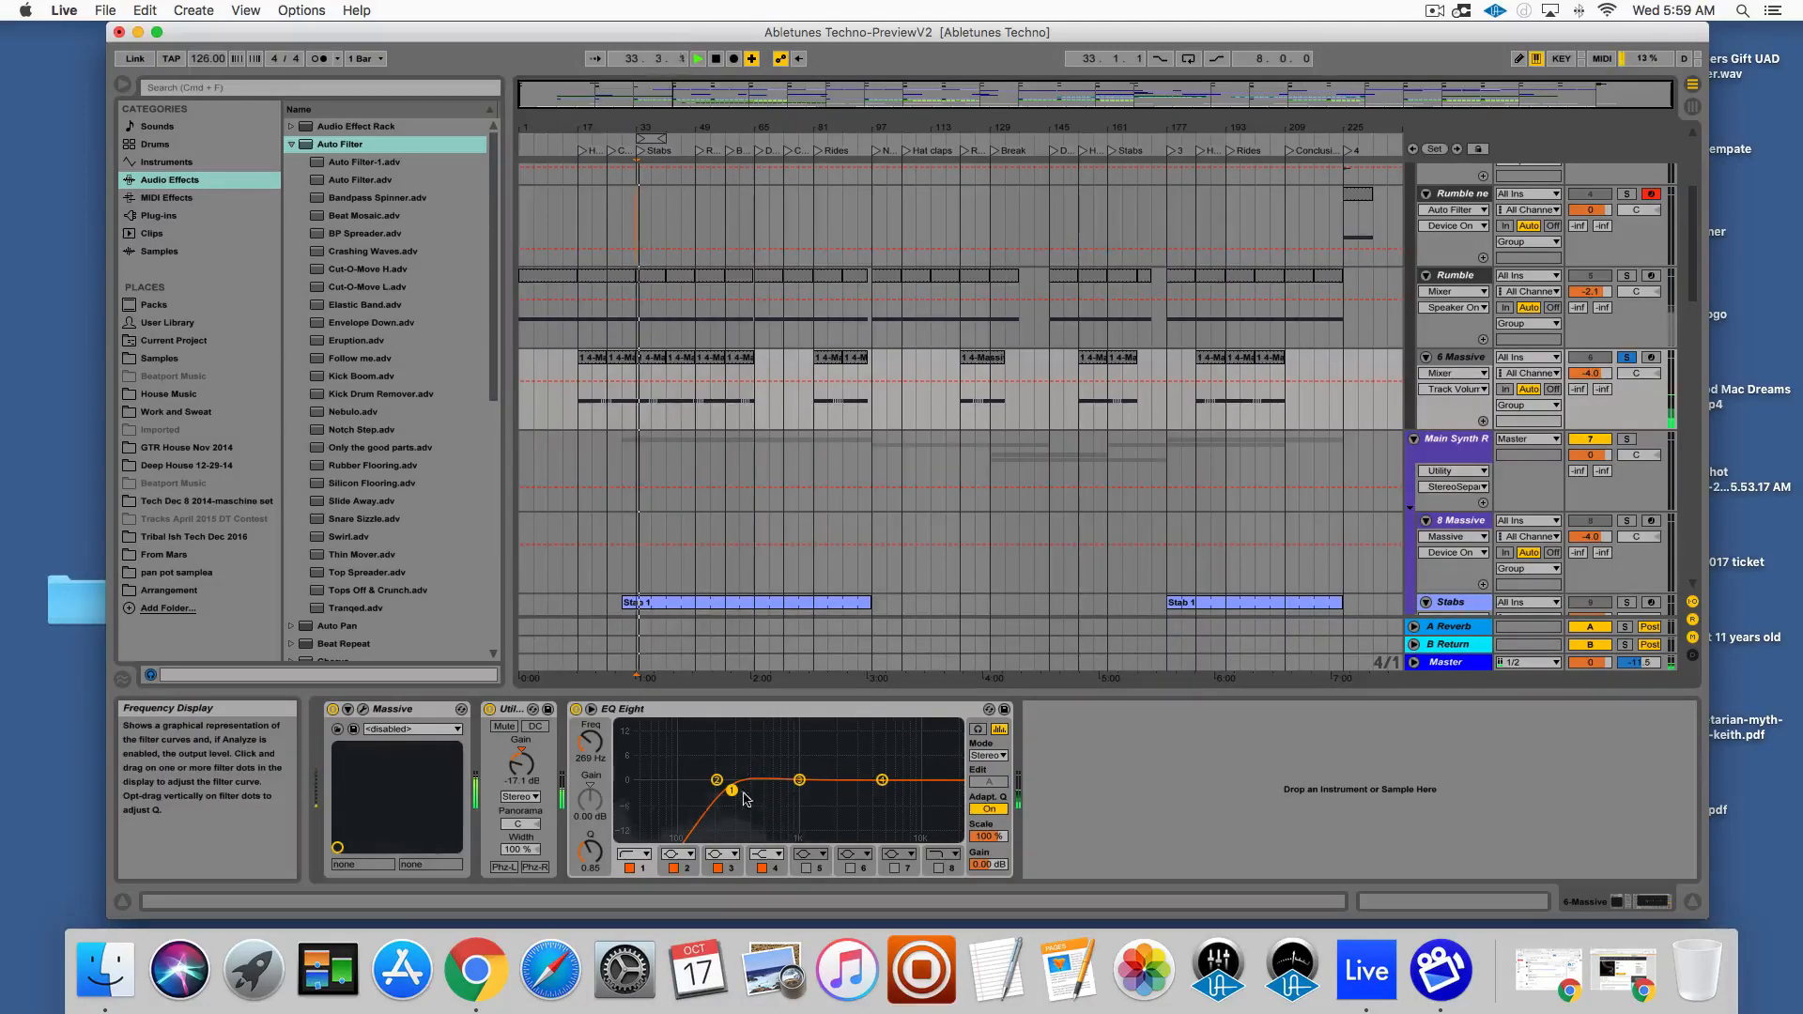
pyautogui.click(592, 709)
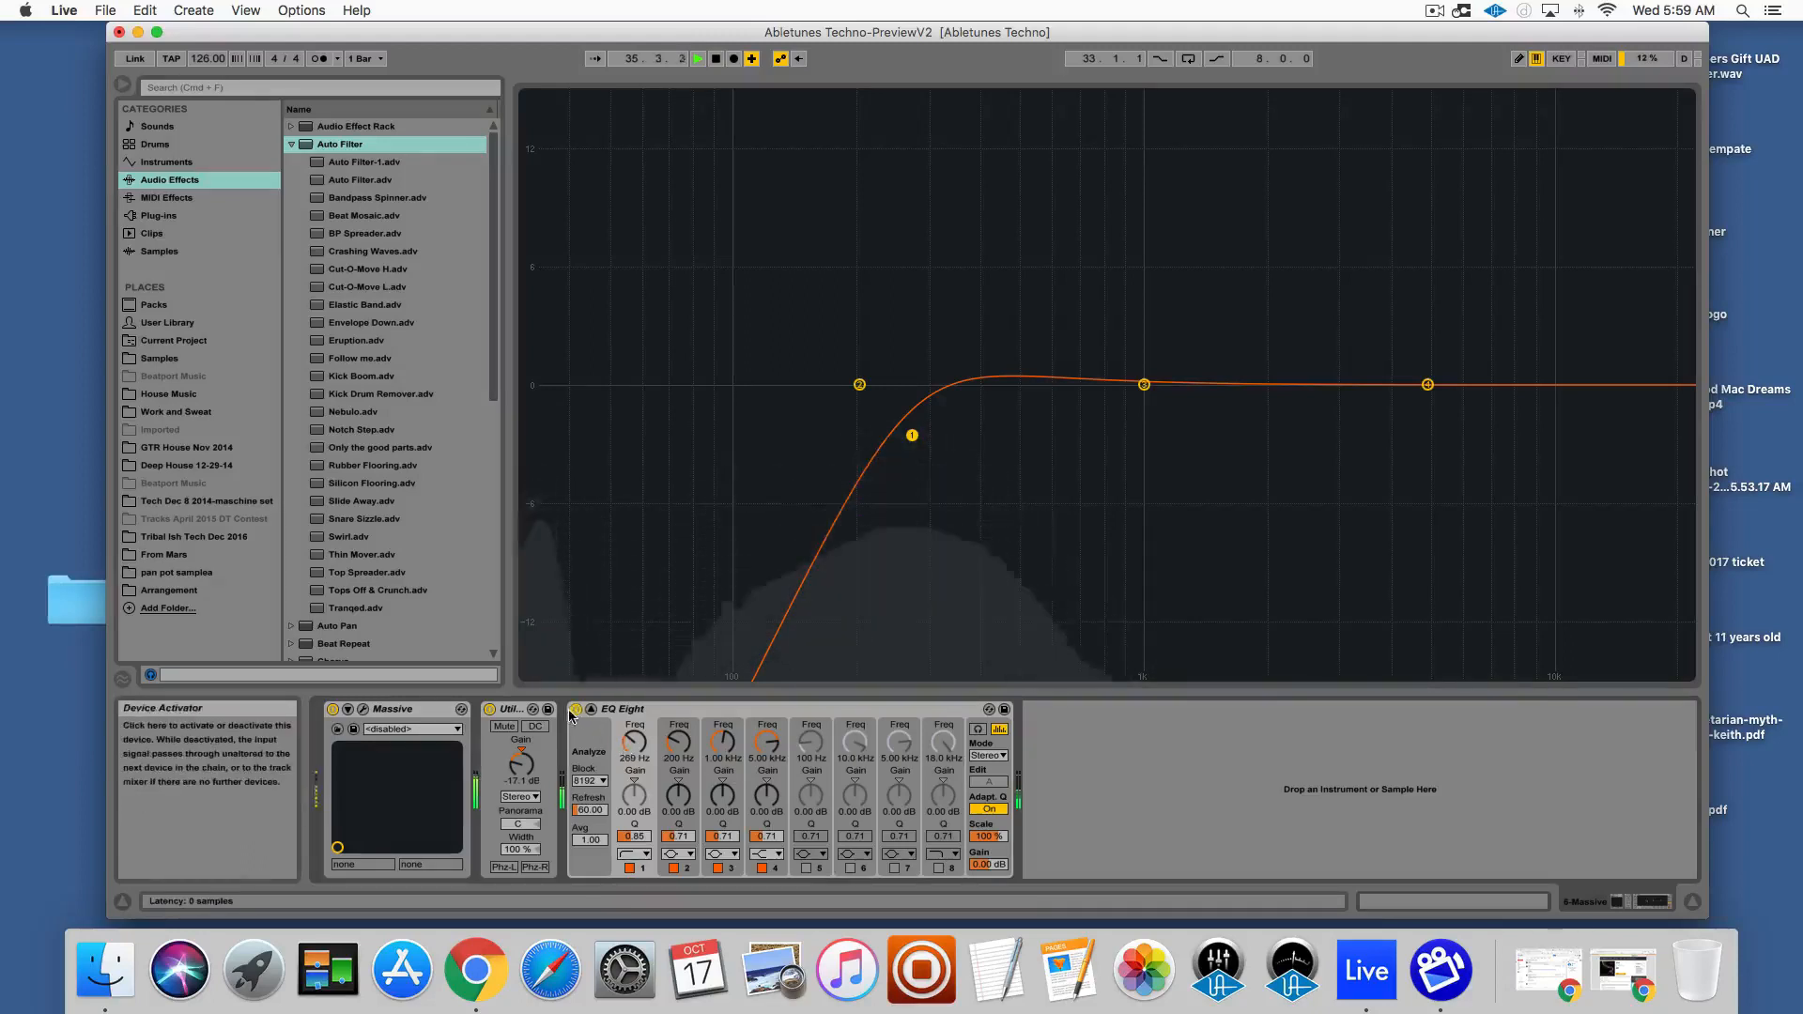
pyautogui.click(575, 710)
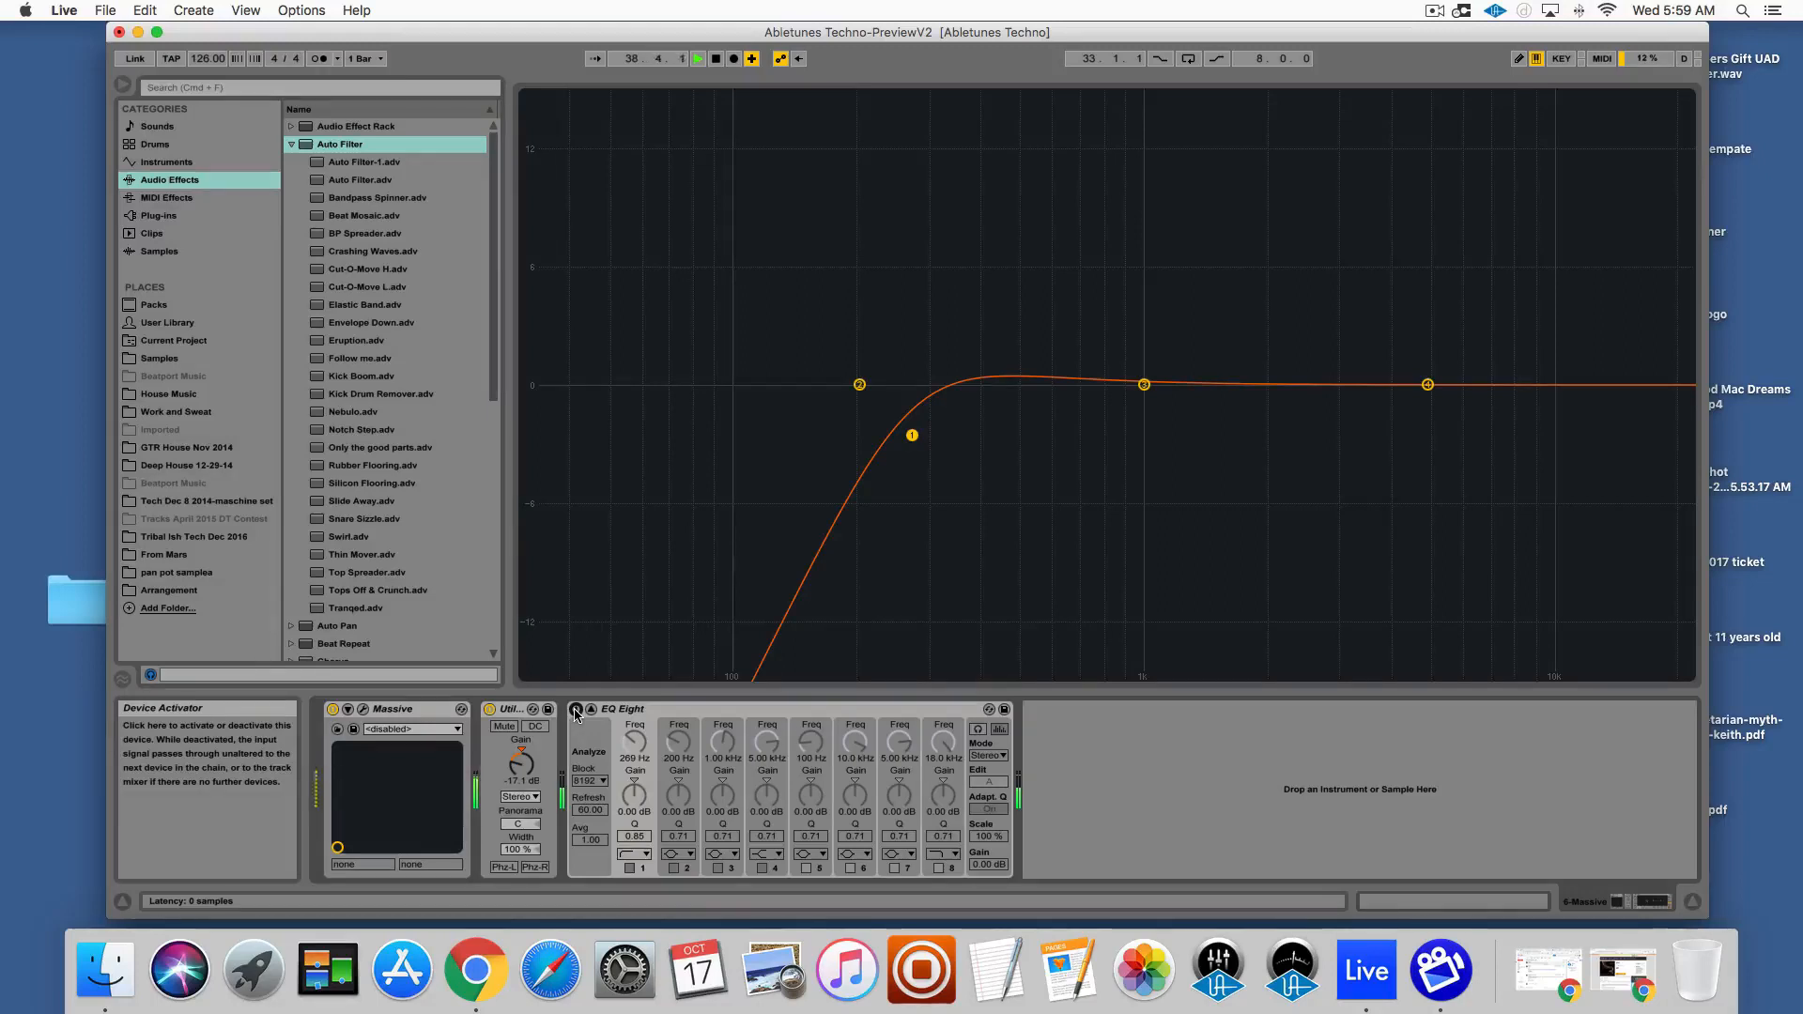
pyautogui.click(575, 709)
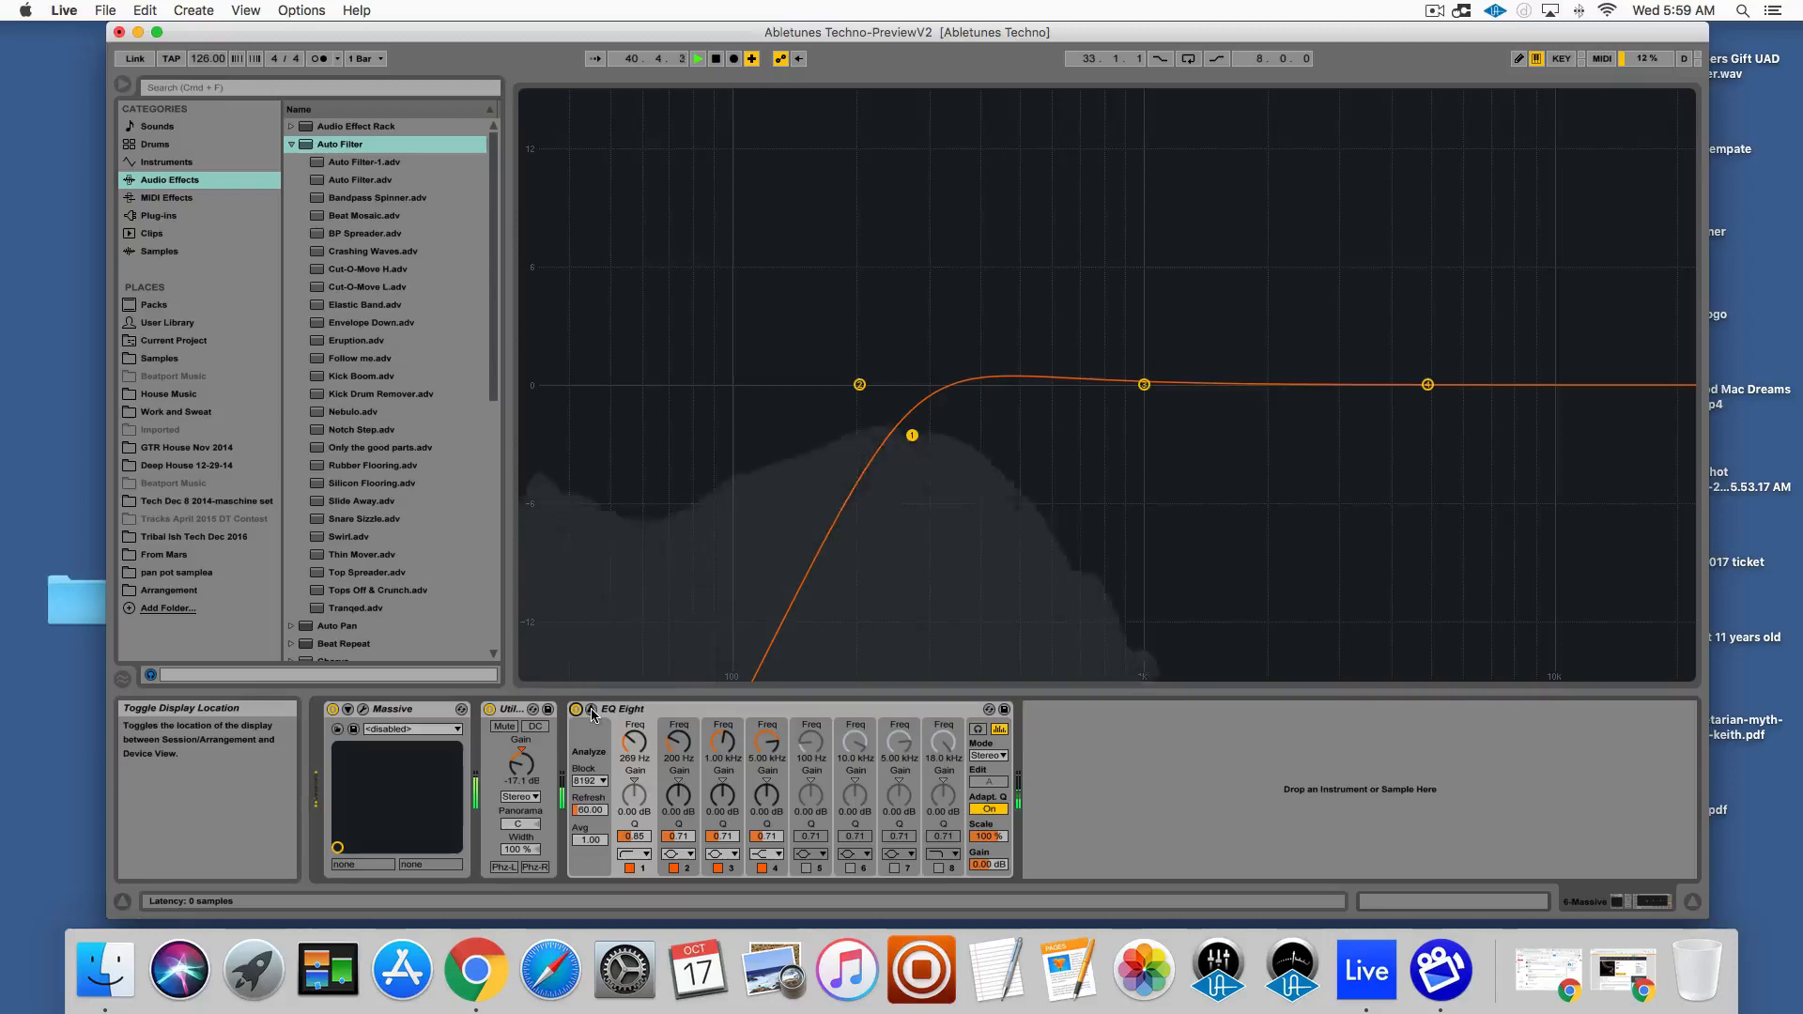
# Return the EQ Eight display to the device chain and switch the solo from 6 Massive to the whole Low End group during playback
pyautogui.click(591, 709)
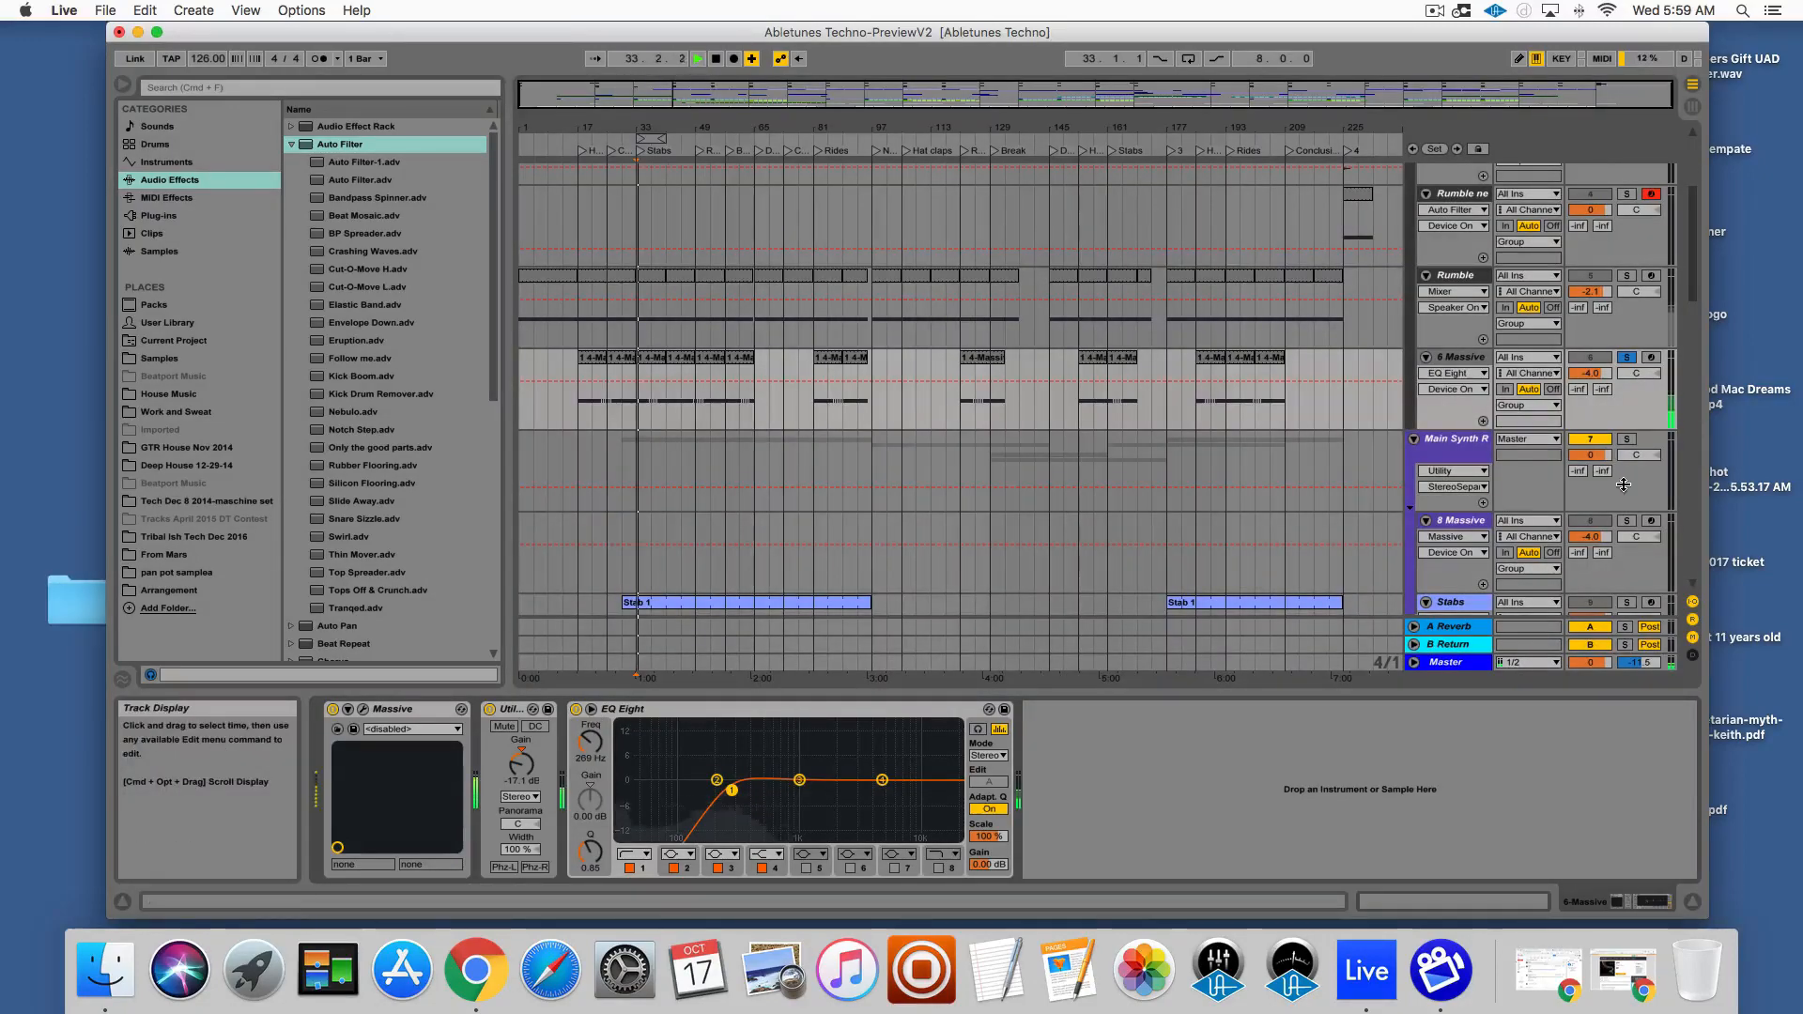
pyautogui.click(1631, 393)
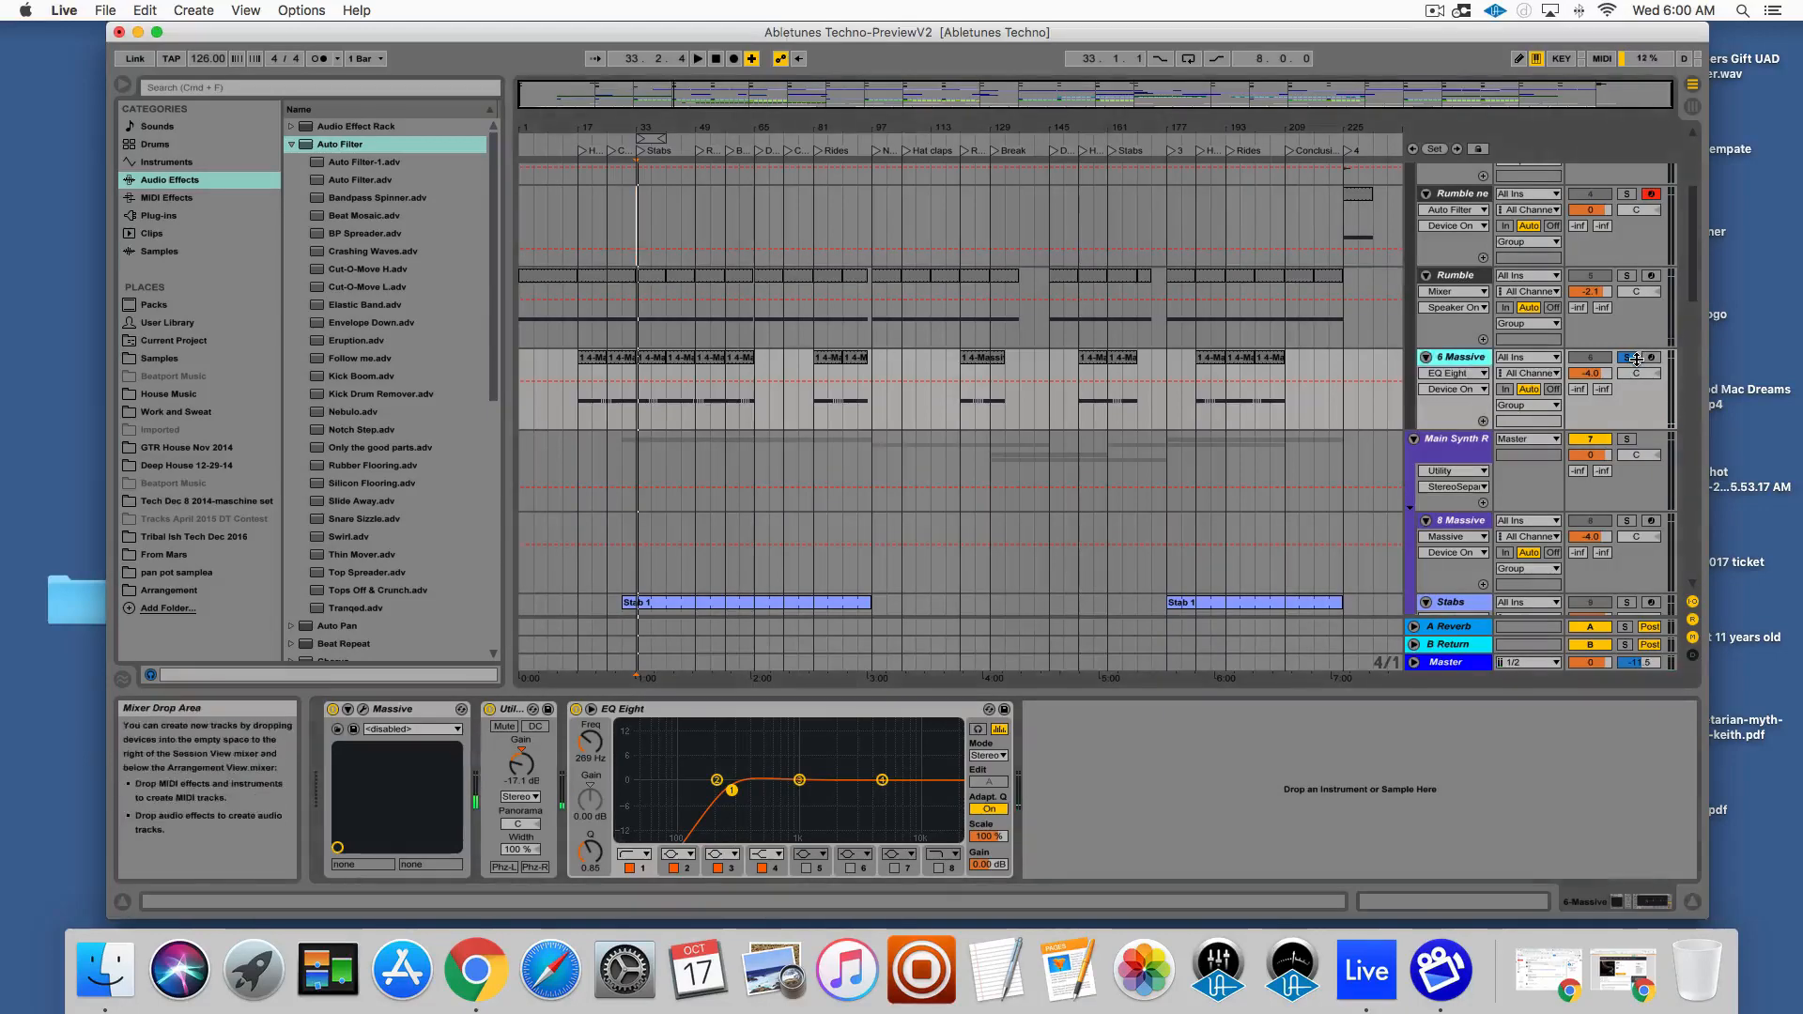
pyautogui.press('Left')
pyautogui.press('Right')
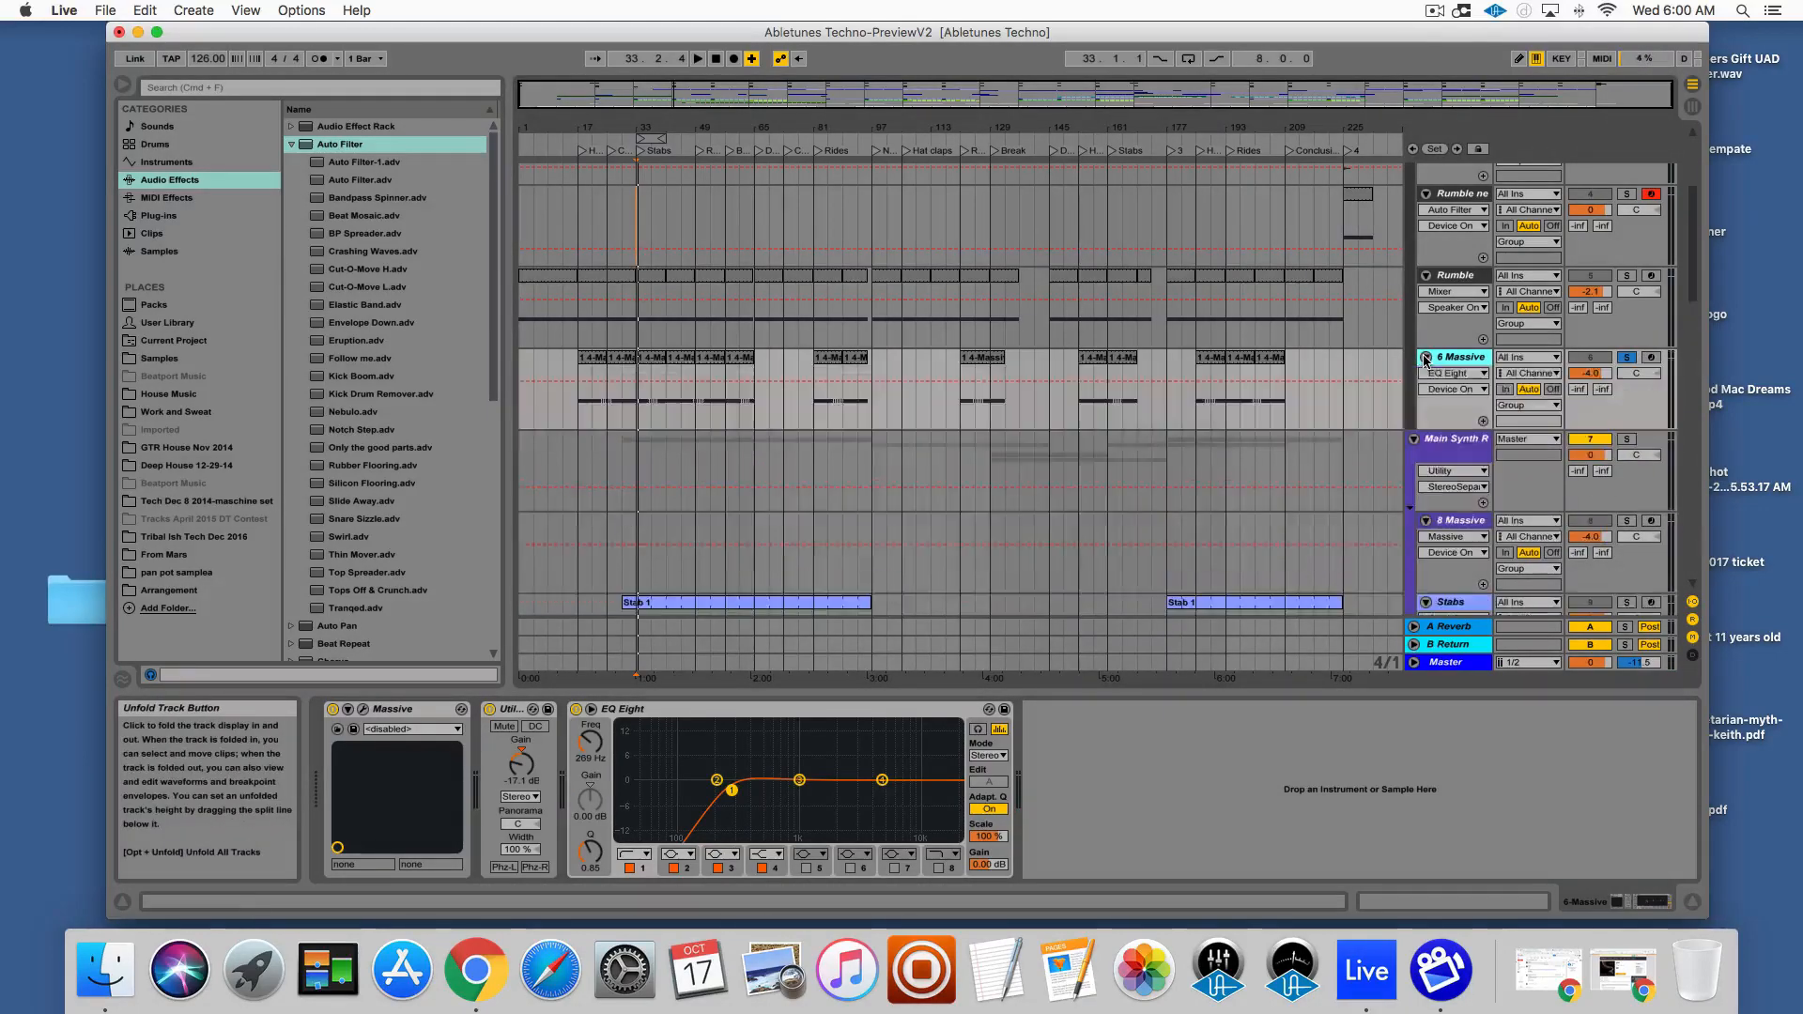
pyautogui.scroll(5, 1630, 329)
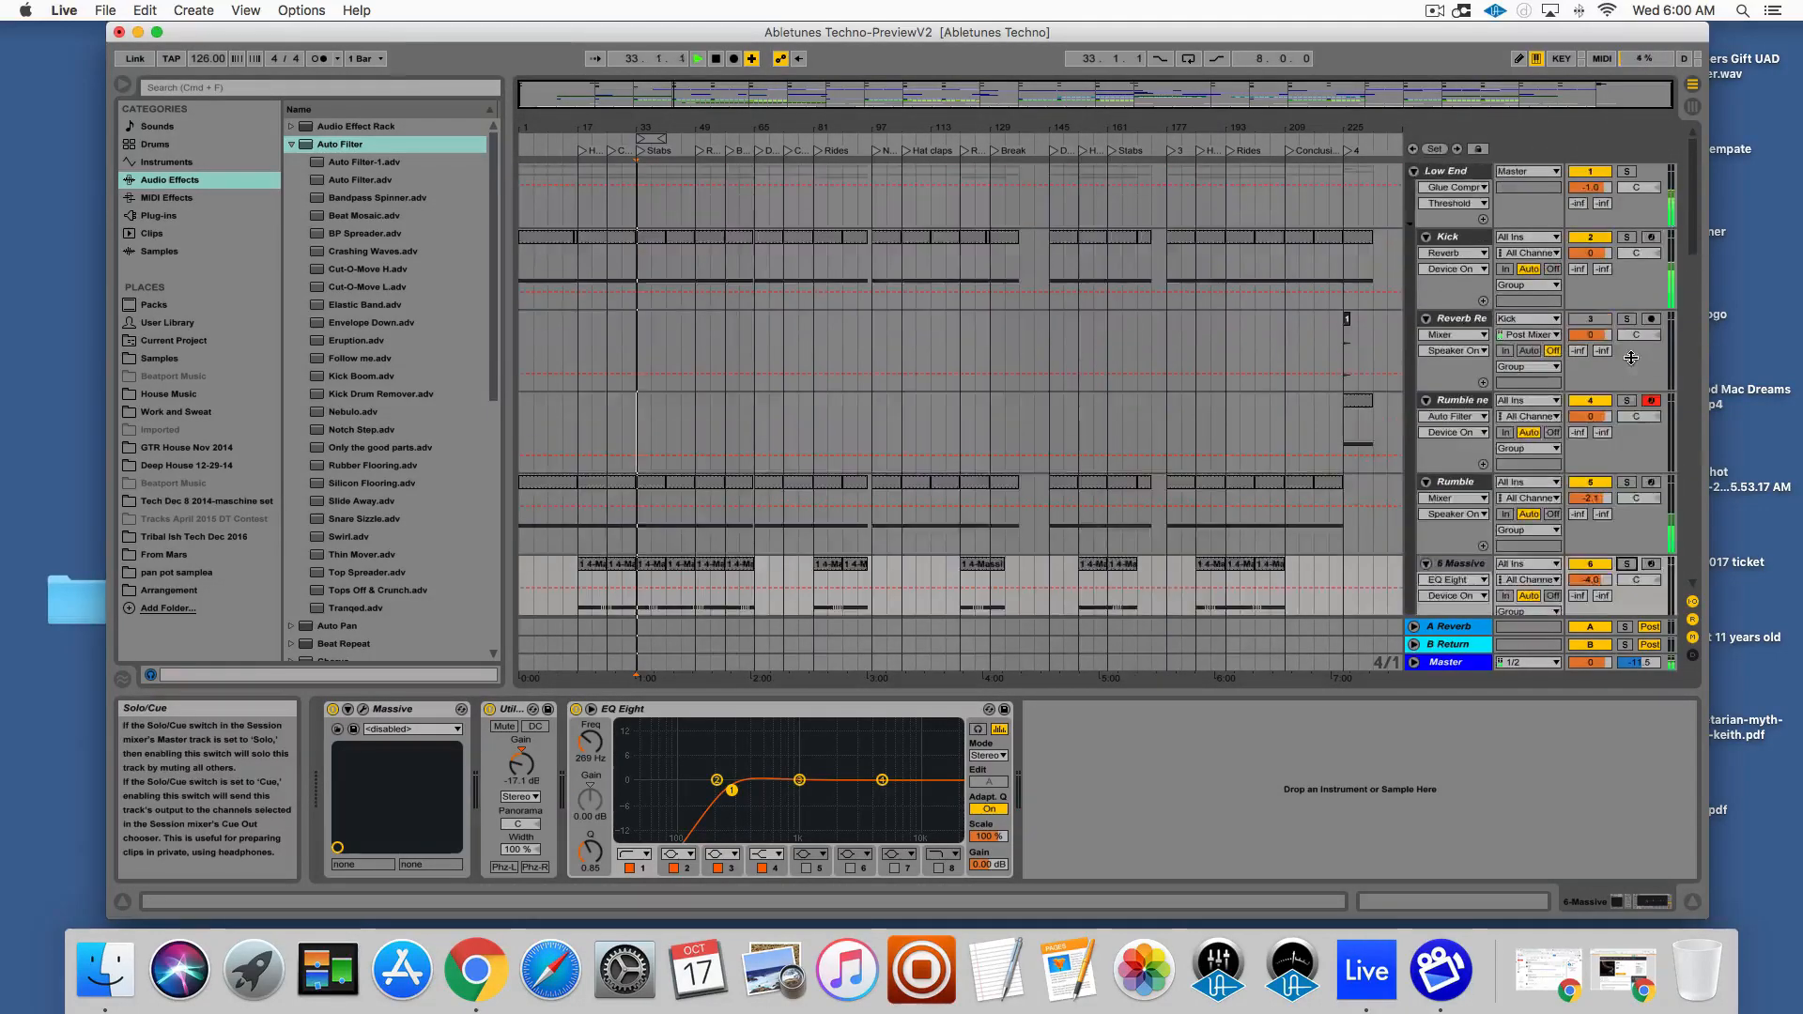
pyautogui.click(1626, 171)
pyautogui.scroll(-4, 1537, 453)
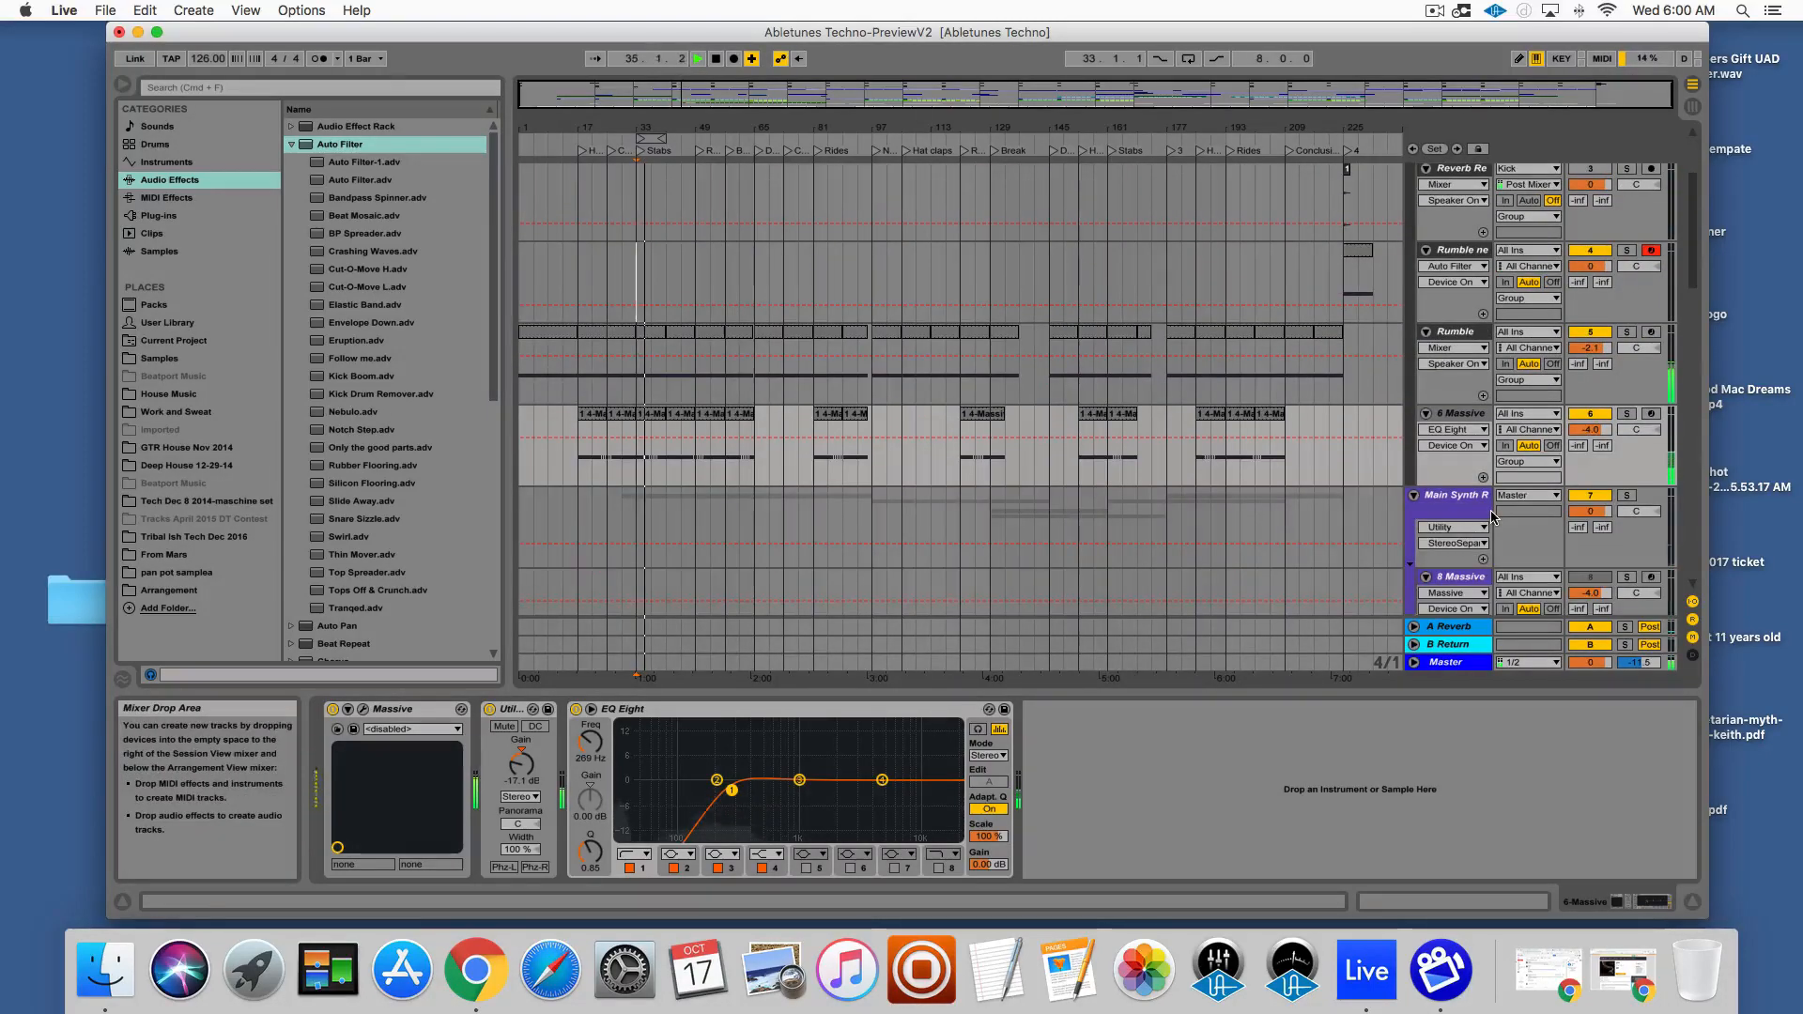
# Play the low end and compare it with 6 Massive's EQ Eight bypassed and active
pyautogui.click(1458, 414)
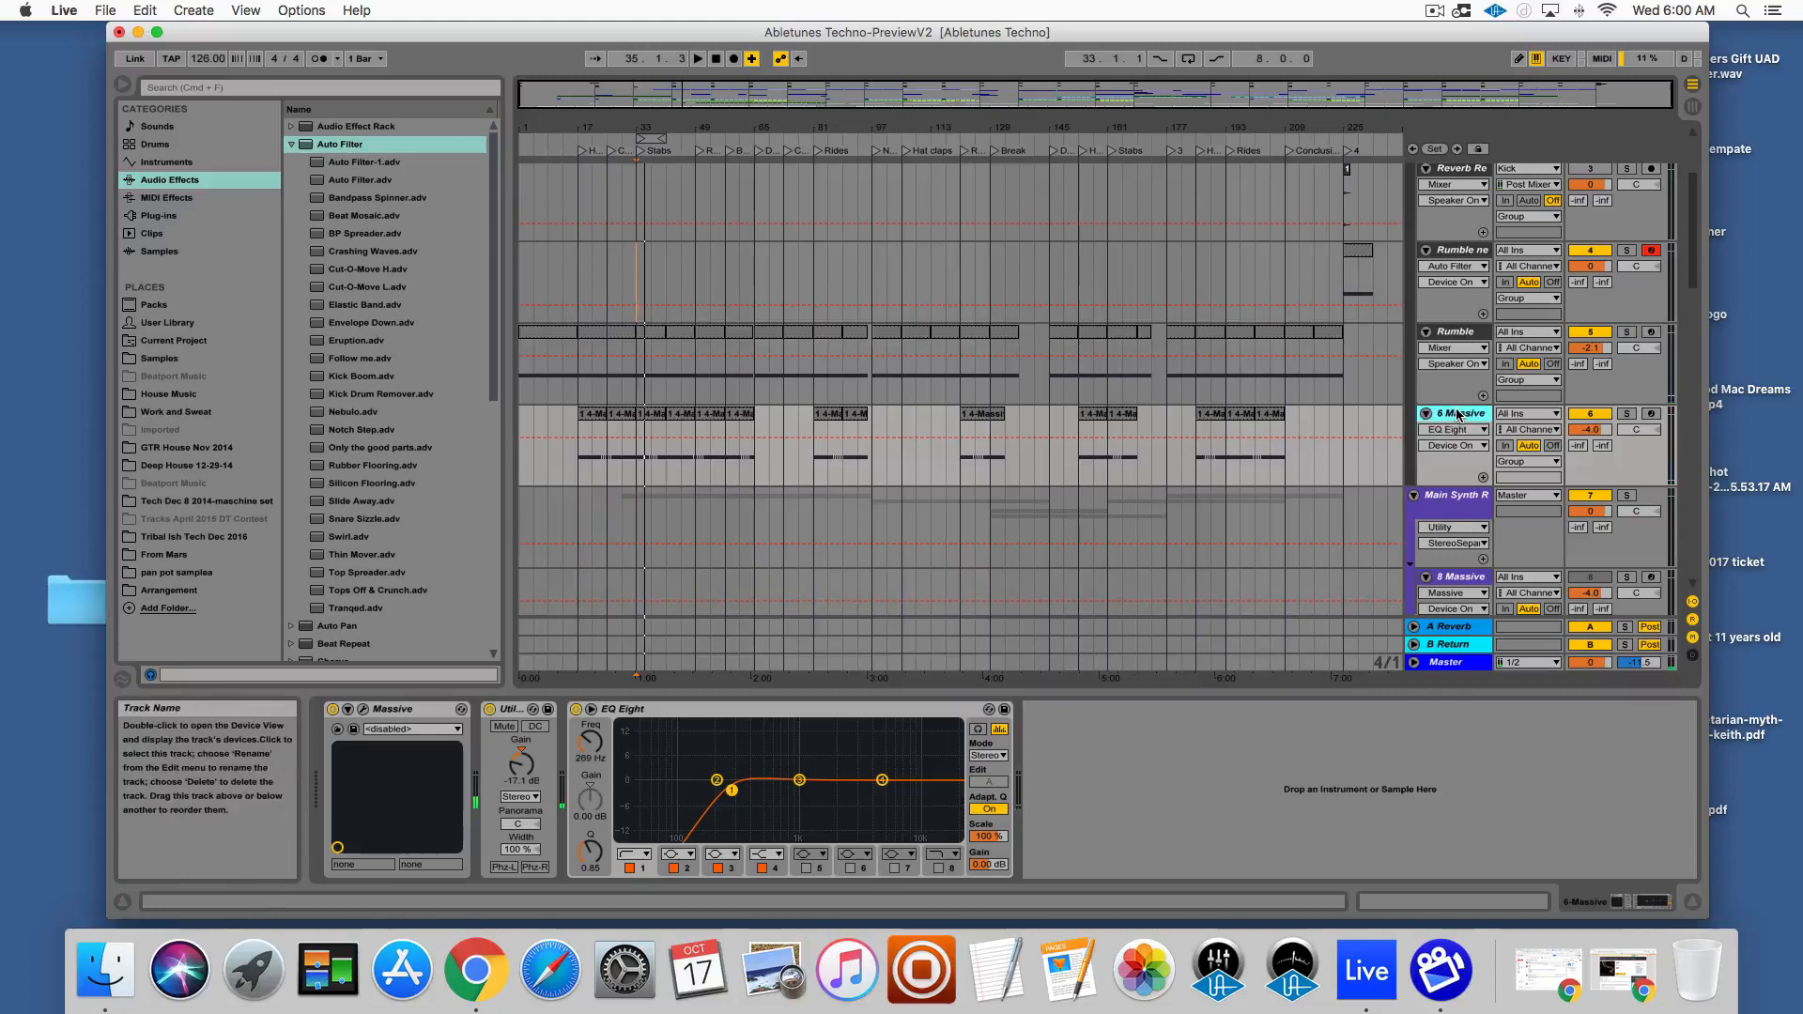
pyautogui.click(576, 711)
pyautogui.press('space')
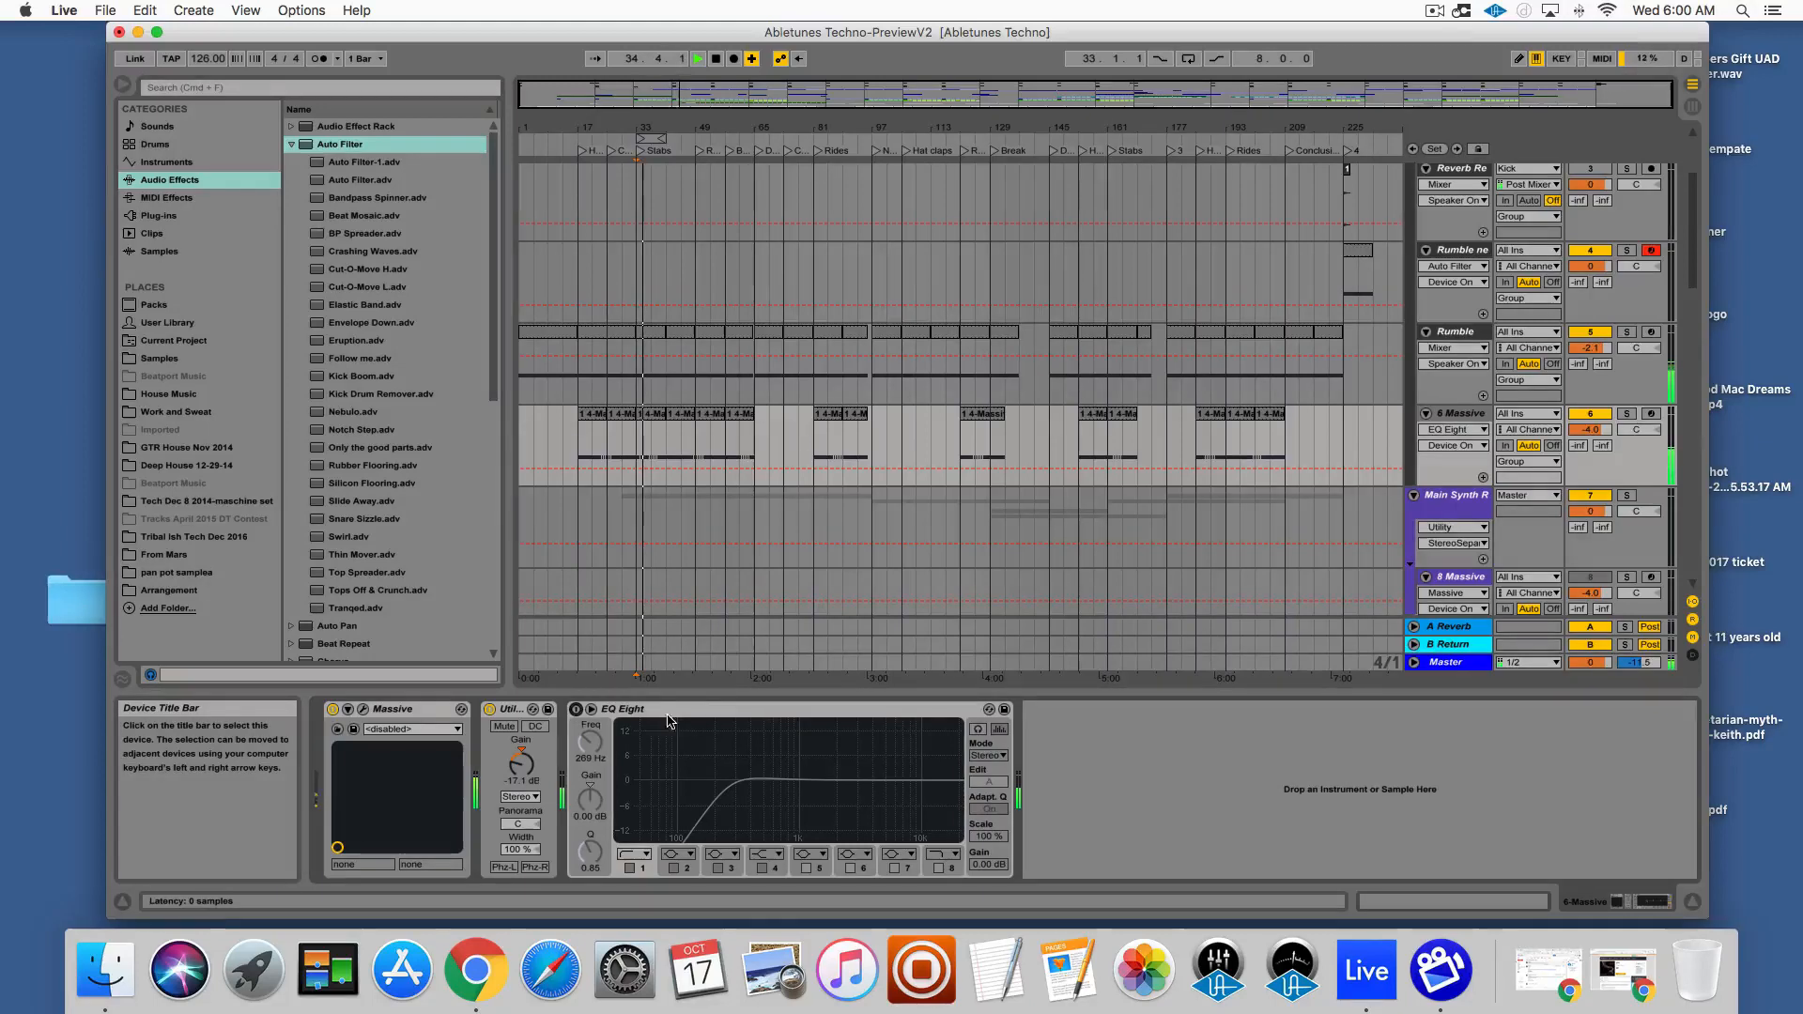
pyautogui.click(577, 711)
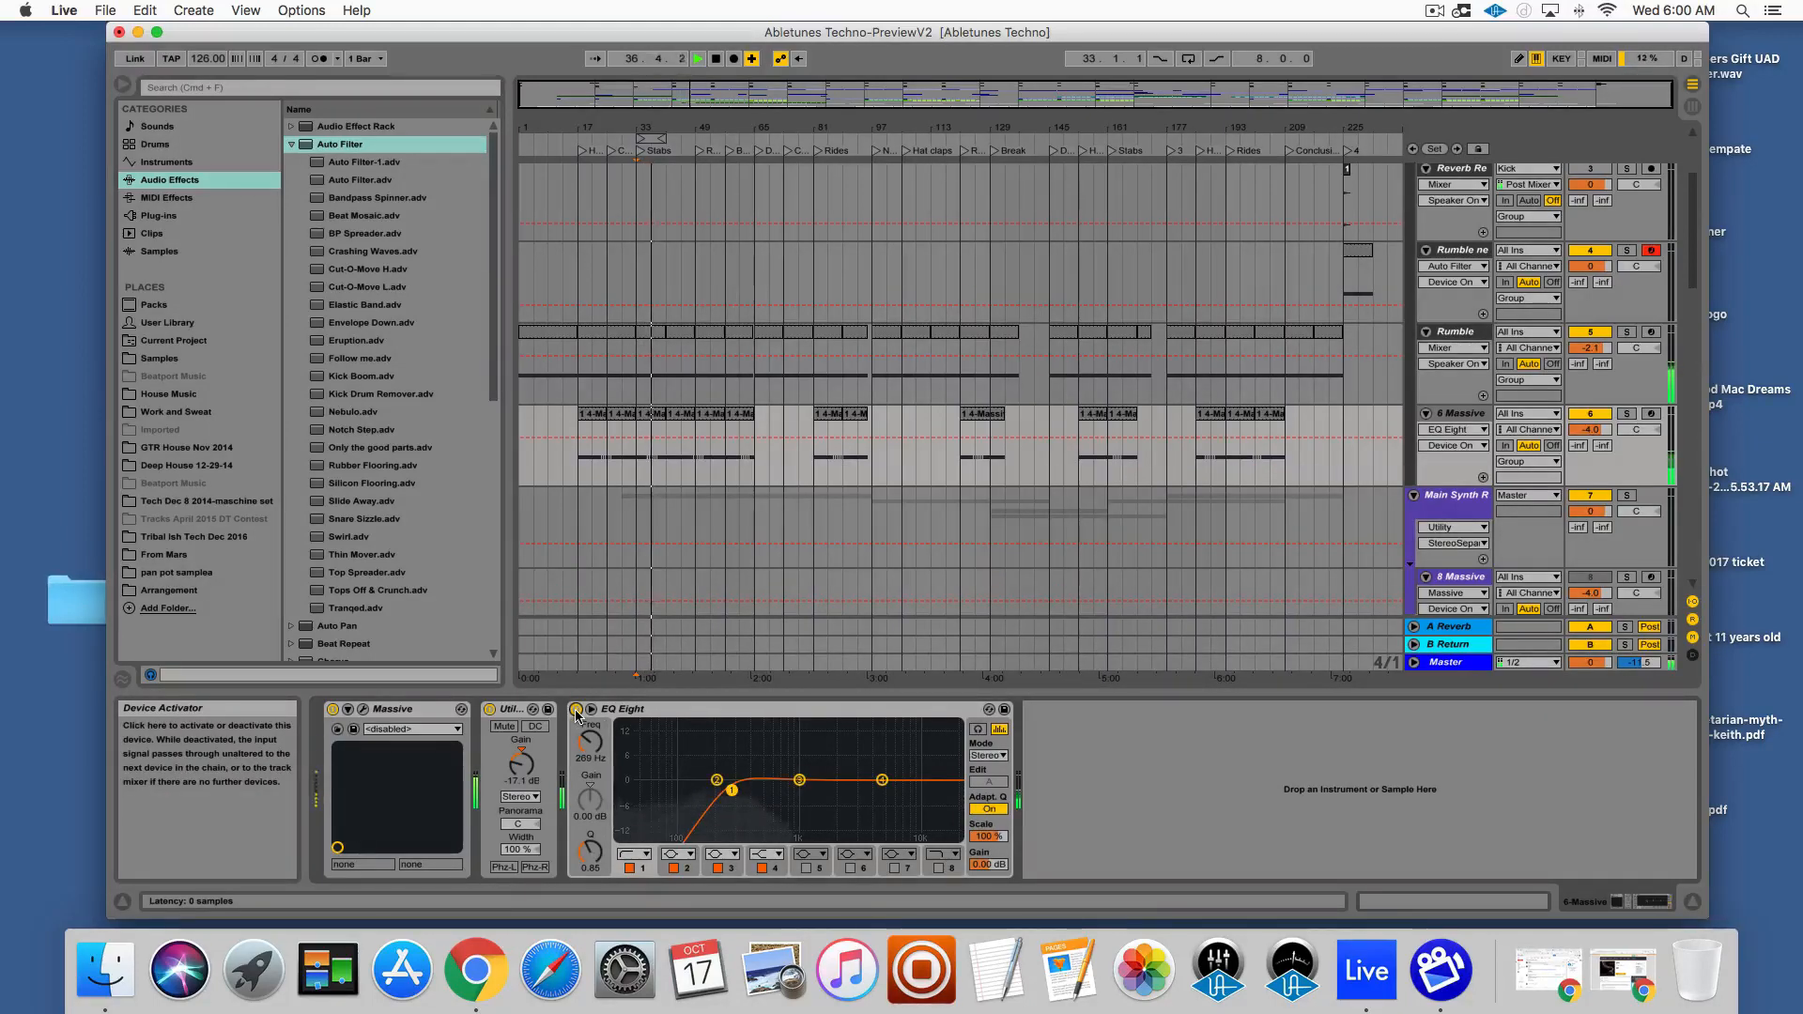
pyautogui.click(576, 710)
pyautogui.click(577, 711)
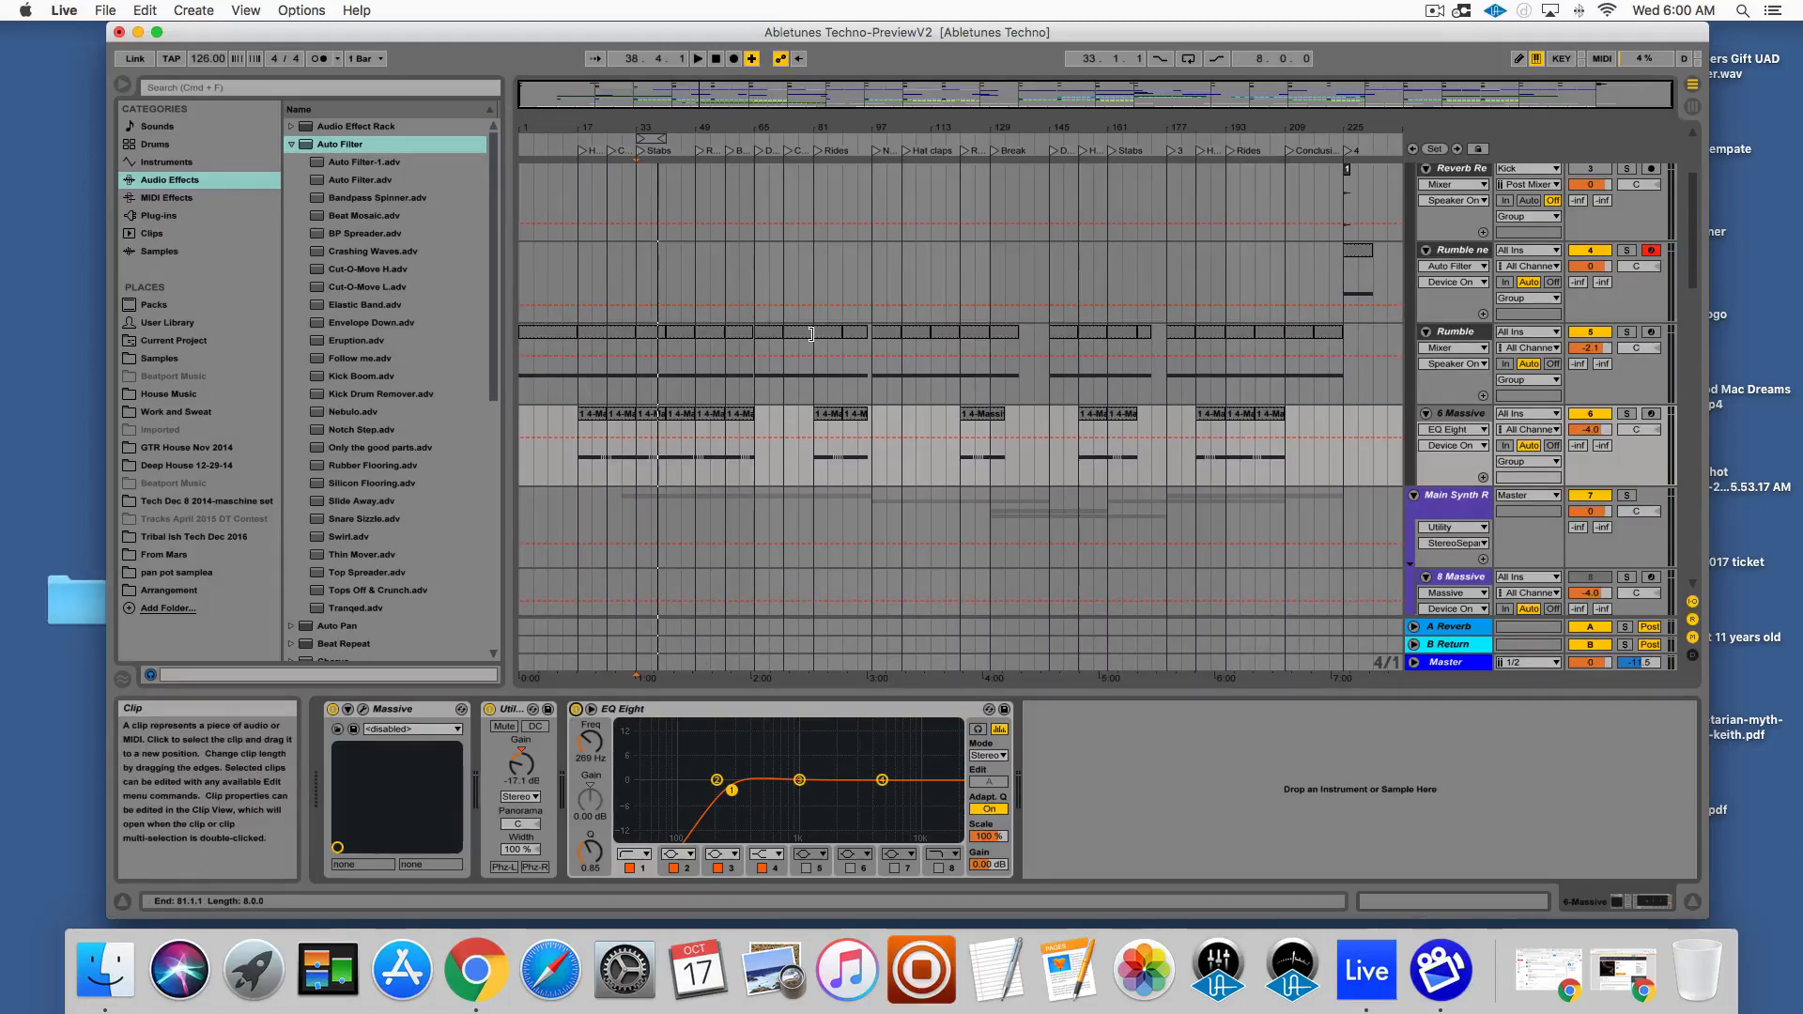
# Audition the Rumble track soloed from bar 33, then with its solo off, and stop playback
pyautogui.scroll(1, 811, 333)
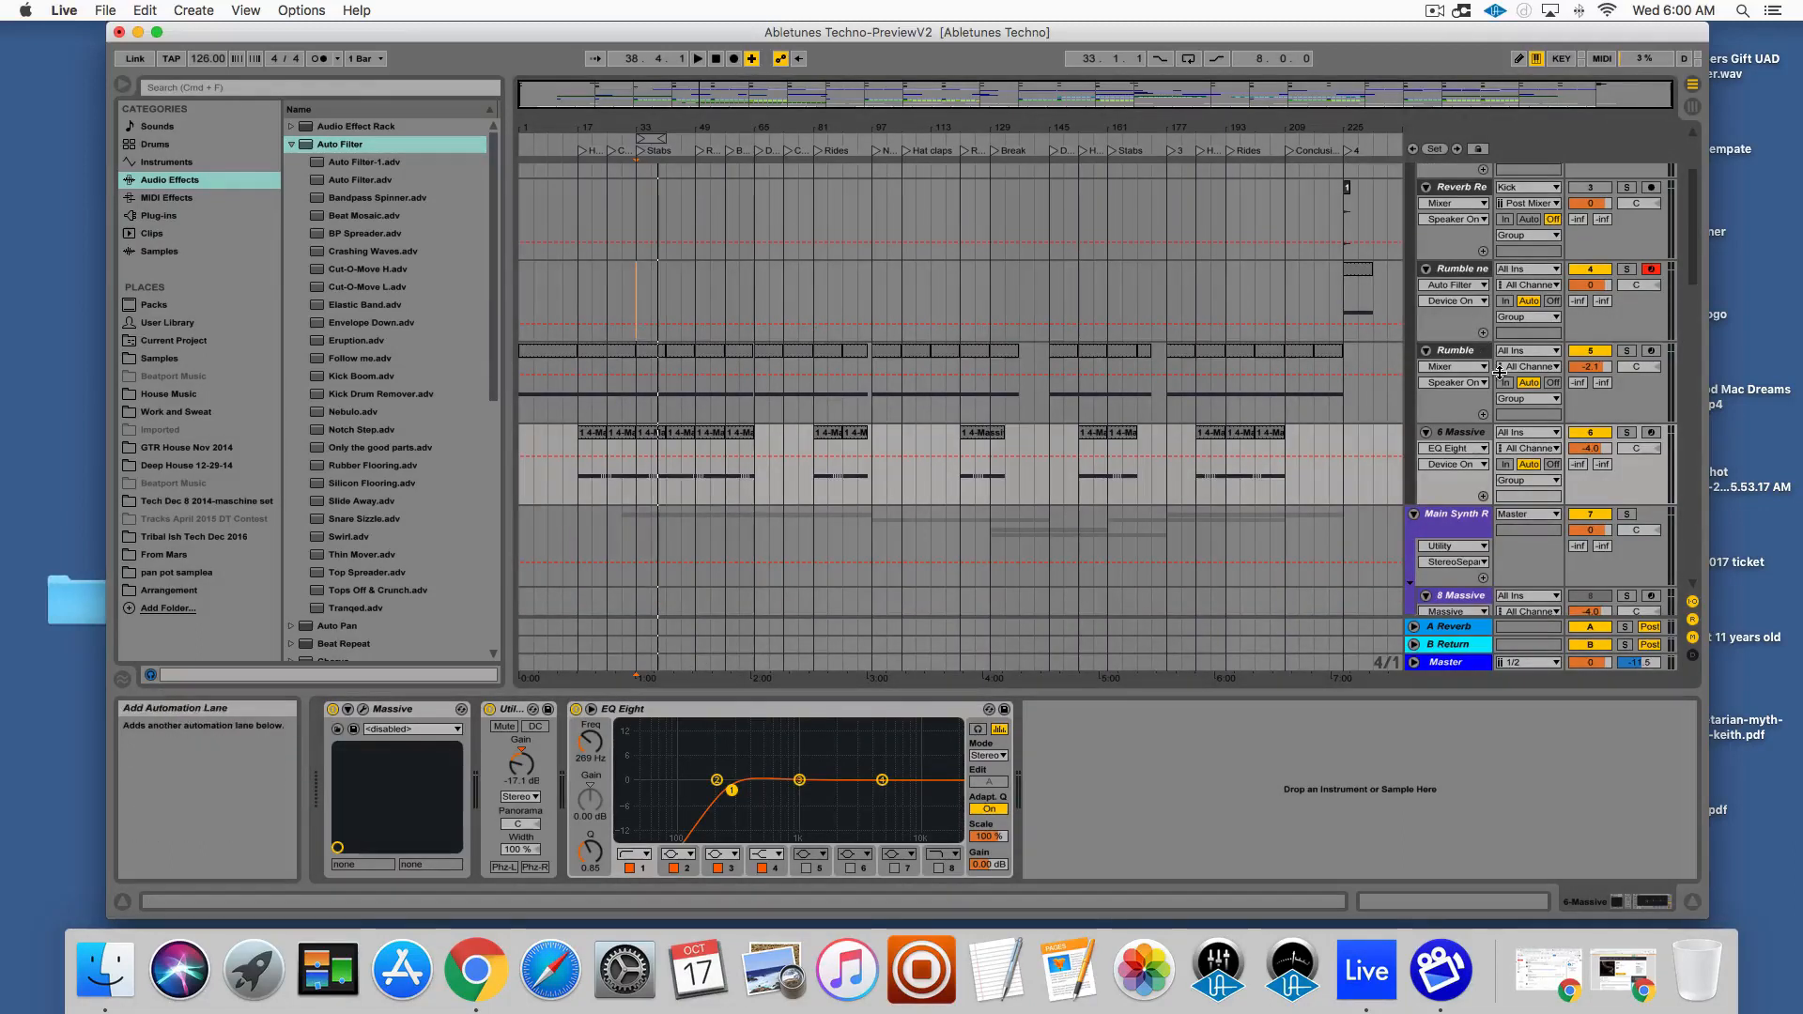
pyautogui.click(1466, 356)
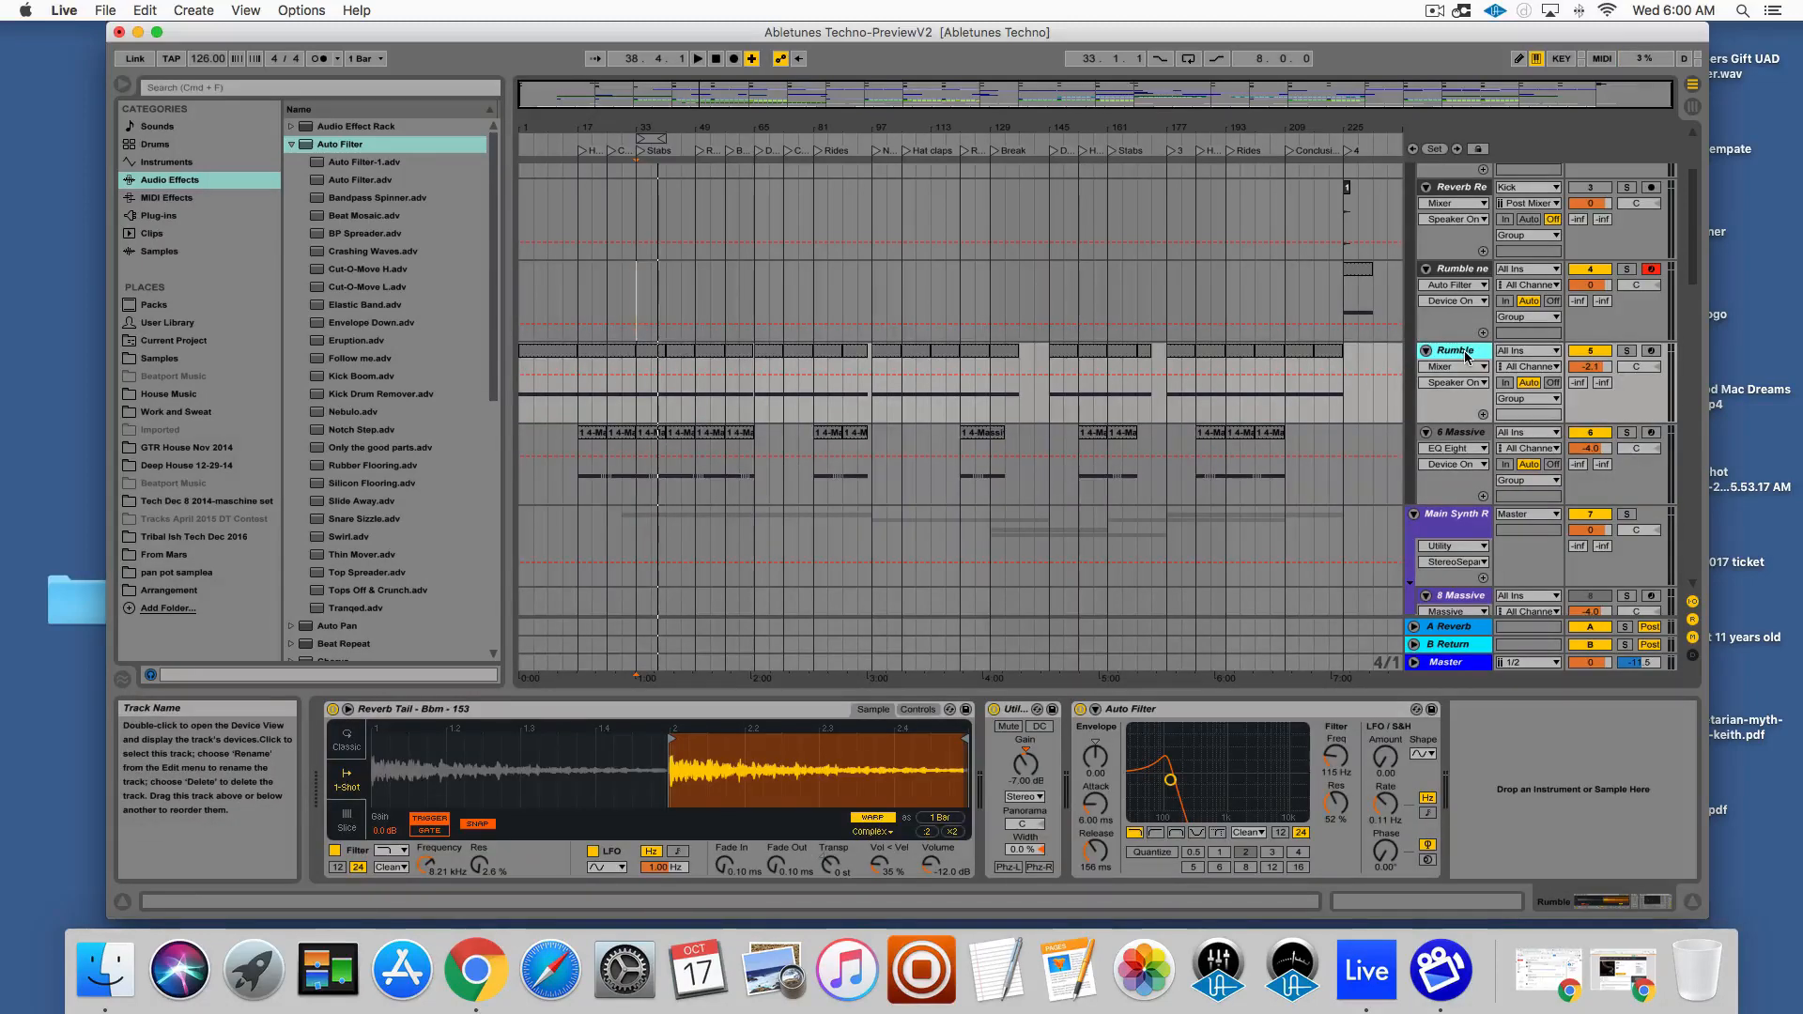
pyautogui.click(1631, 351)
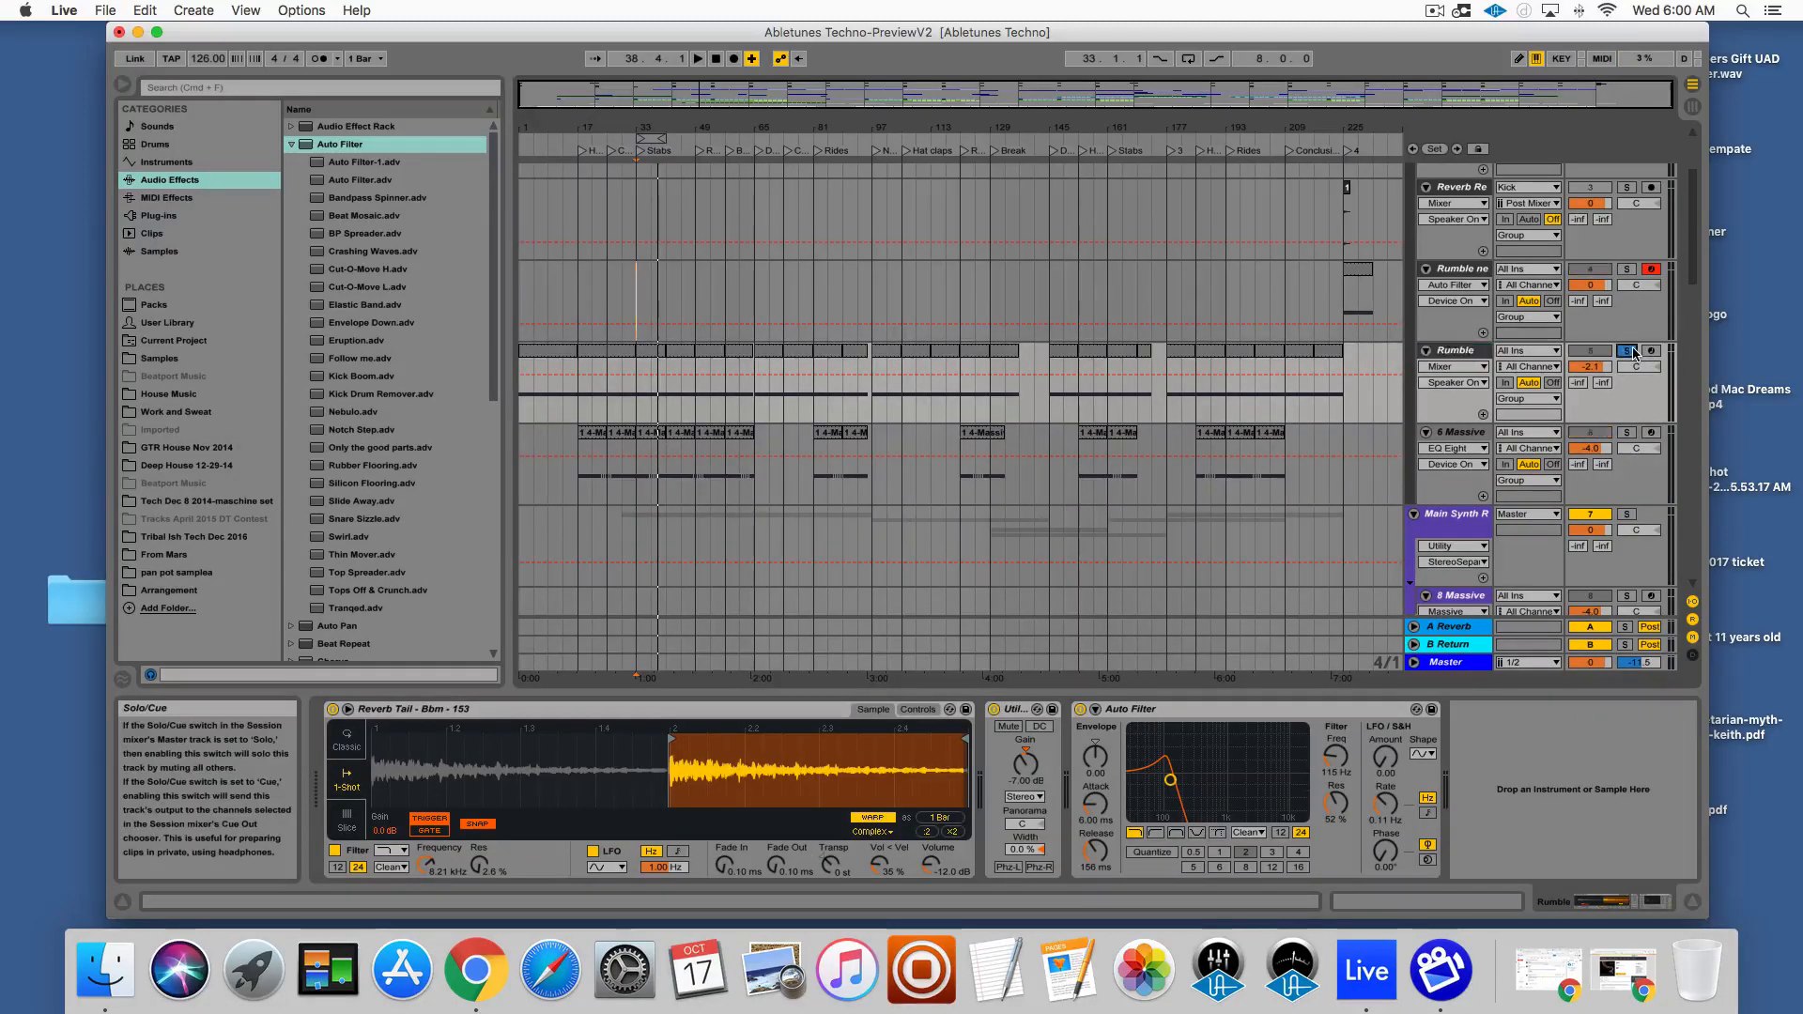
pyautogui.press('space')
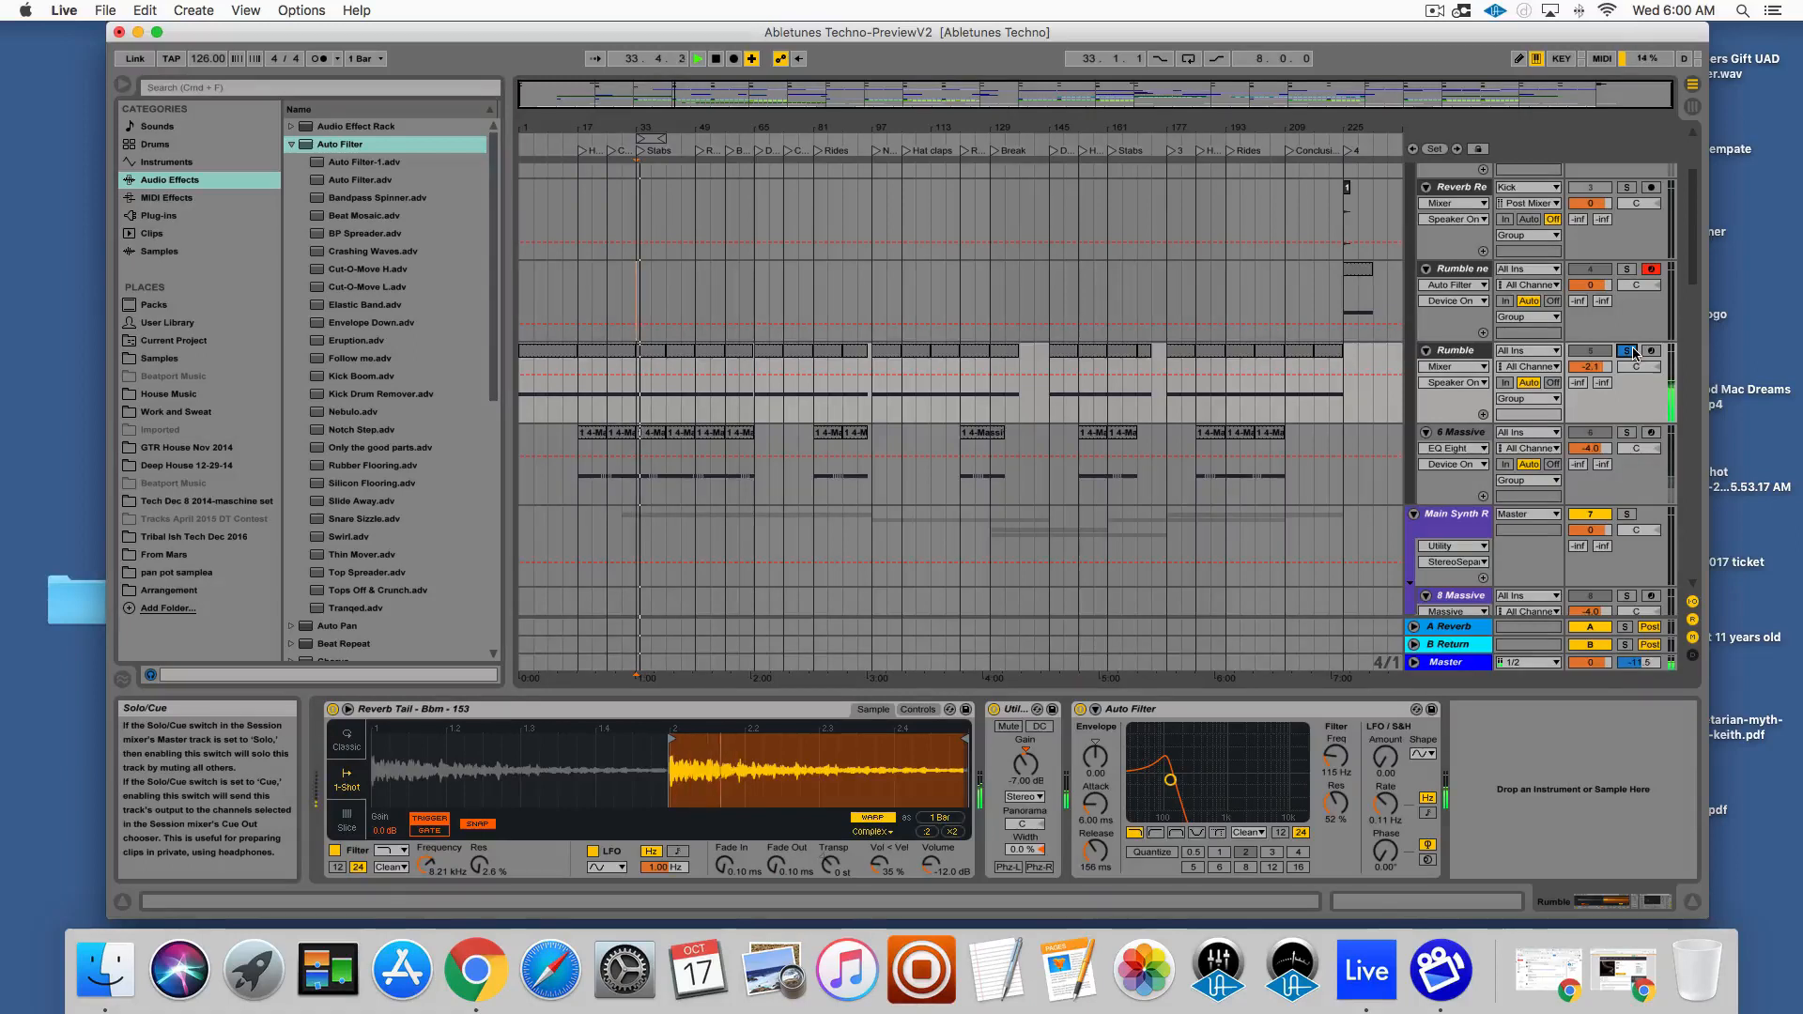
pyautogui.click(1631, 351)
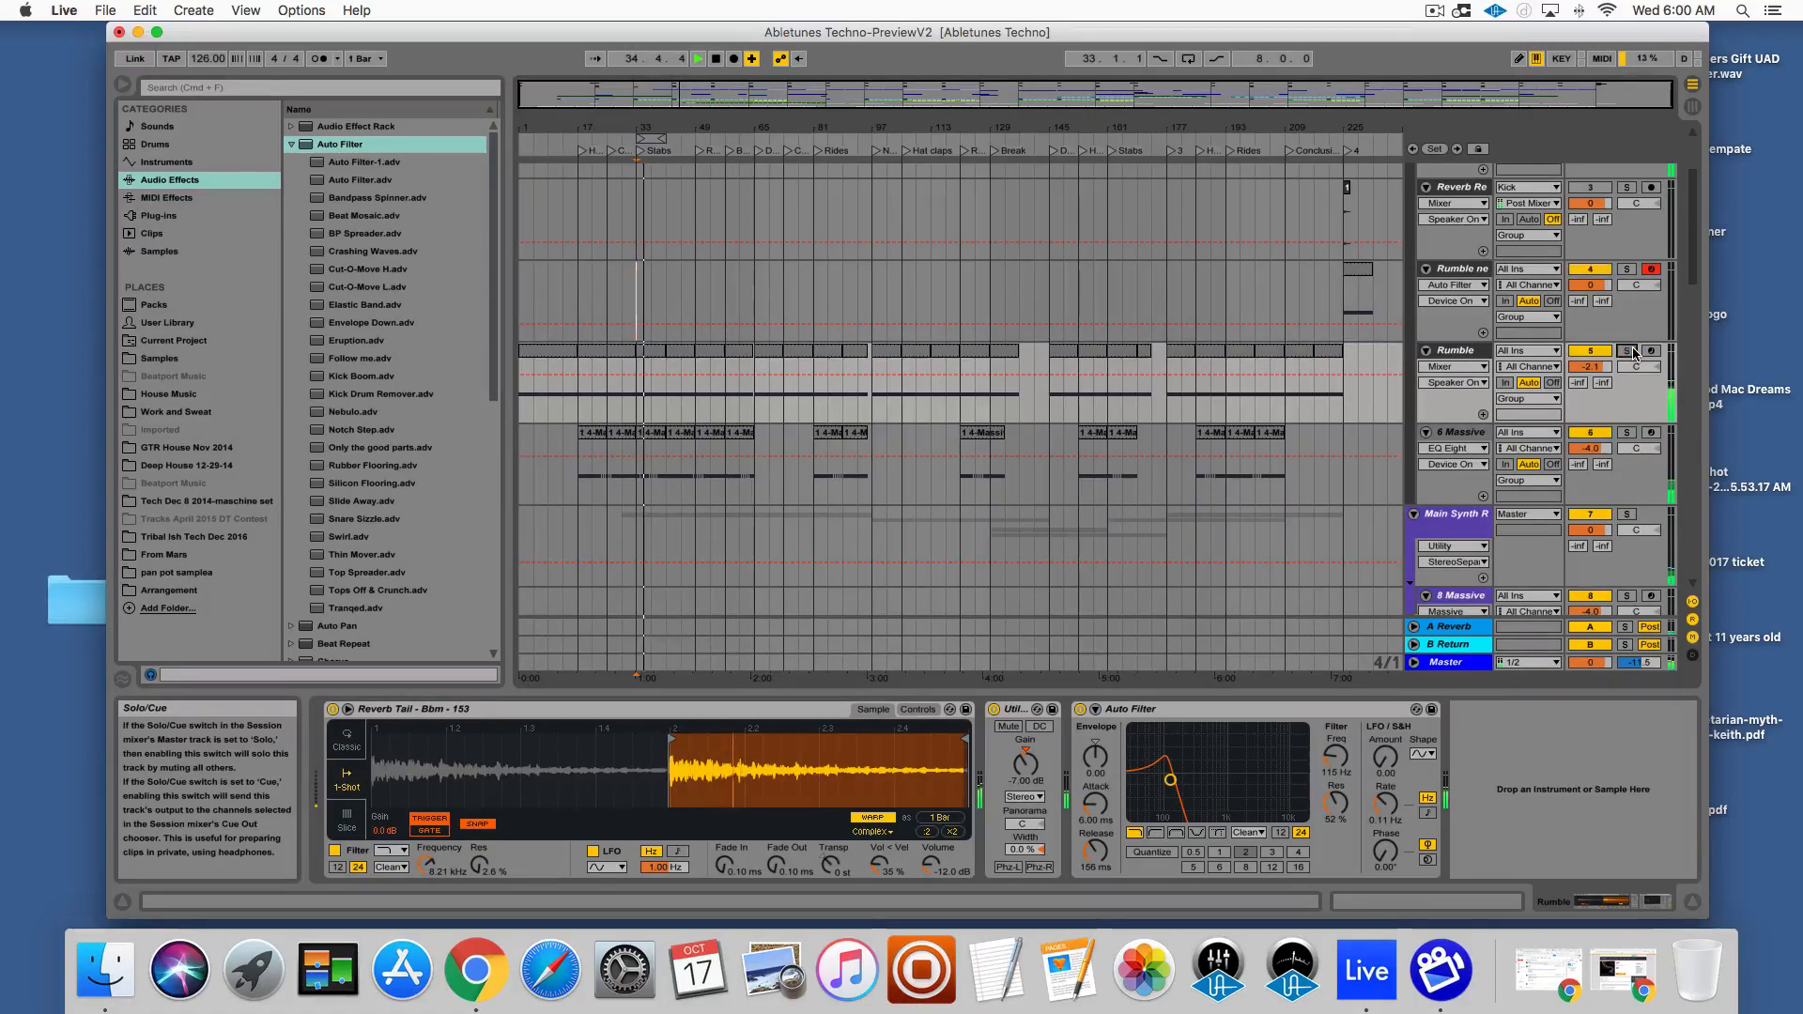
pyautogui.press('space')
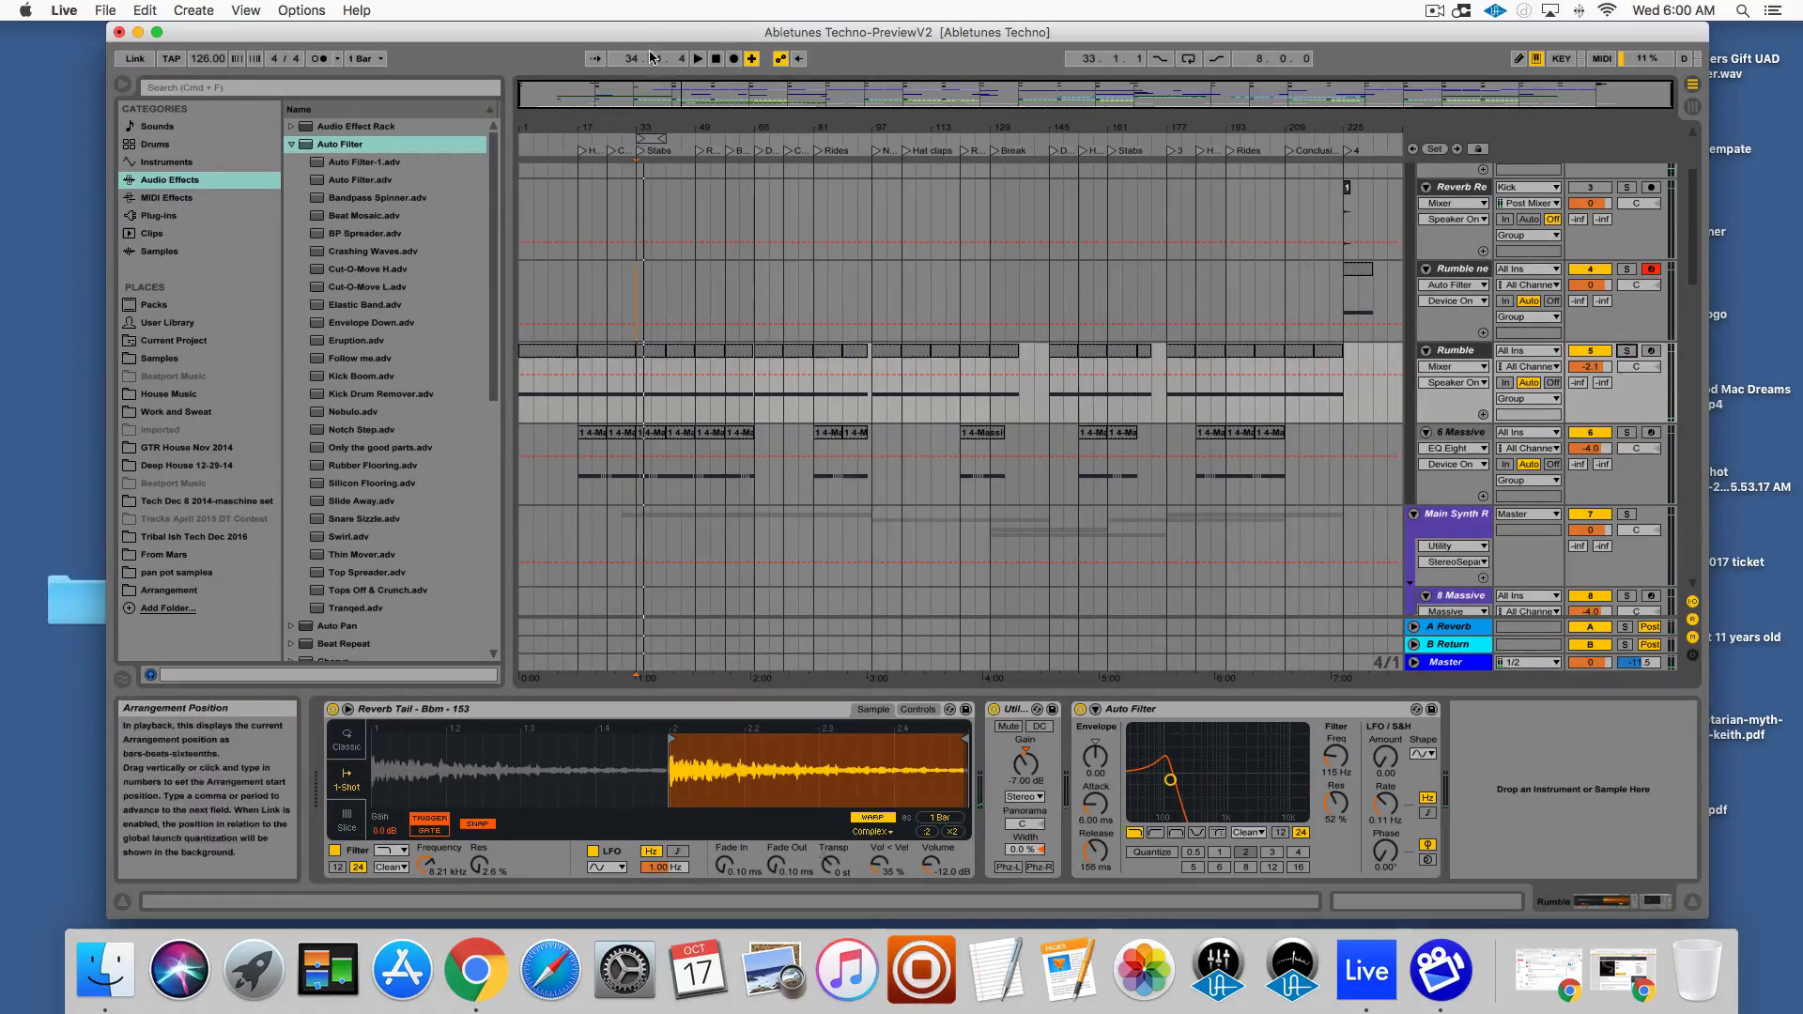
# Move the arrangement position to bar 225 and enlarge the Low End tracks' clips there
pyautogui.click(628, 60)
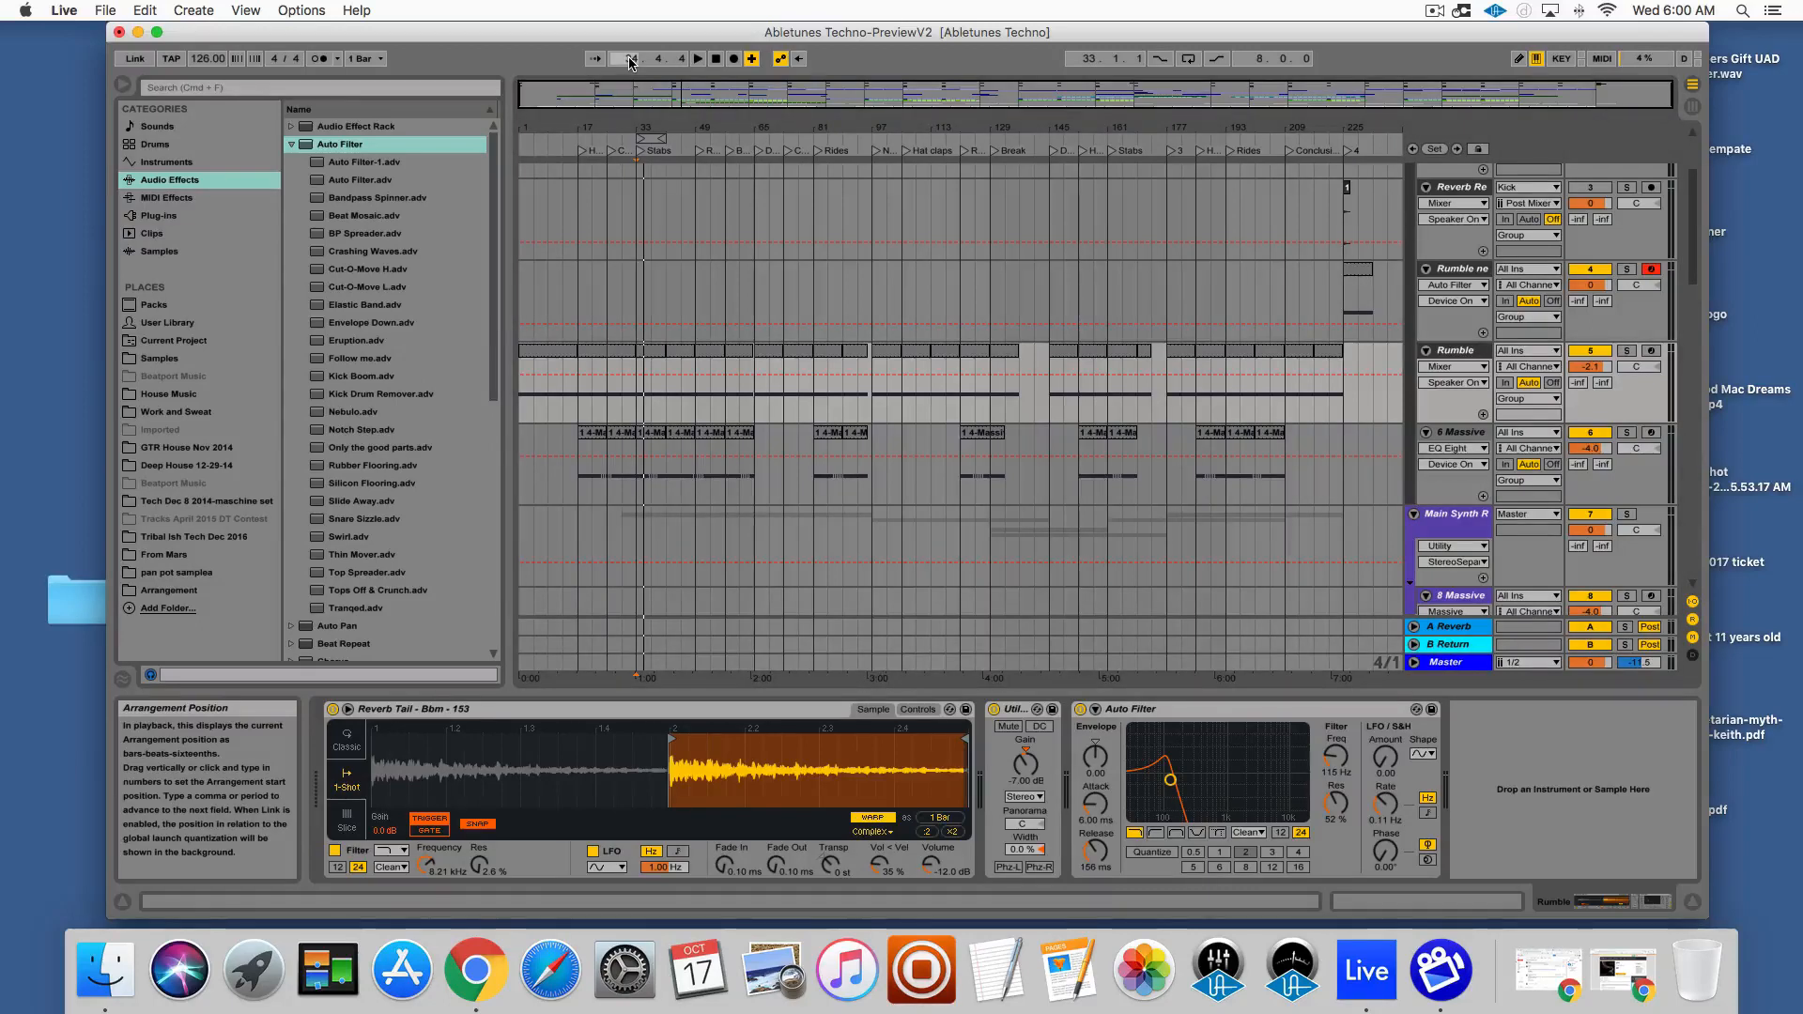
pyautogui.write('225')
pyautogui.press('Return')
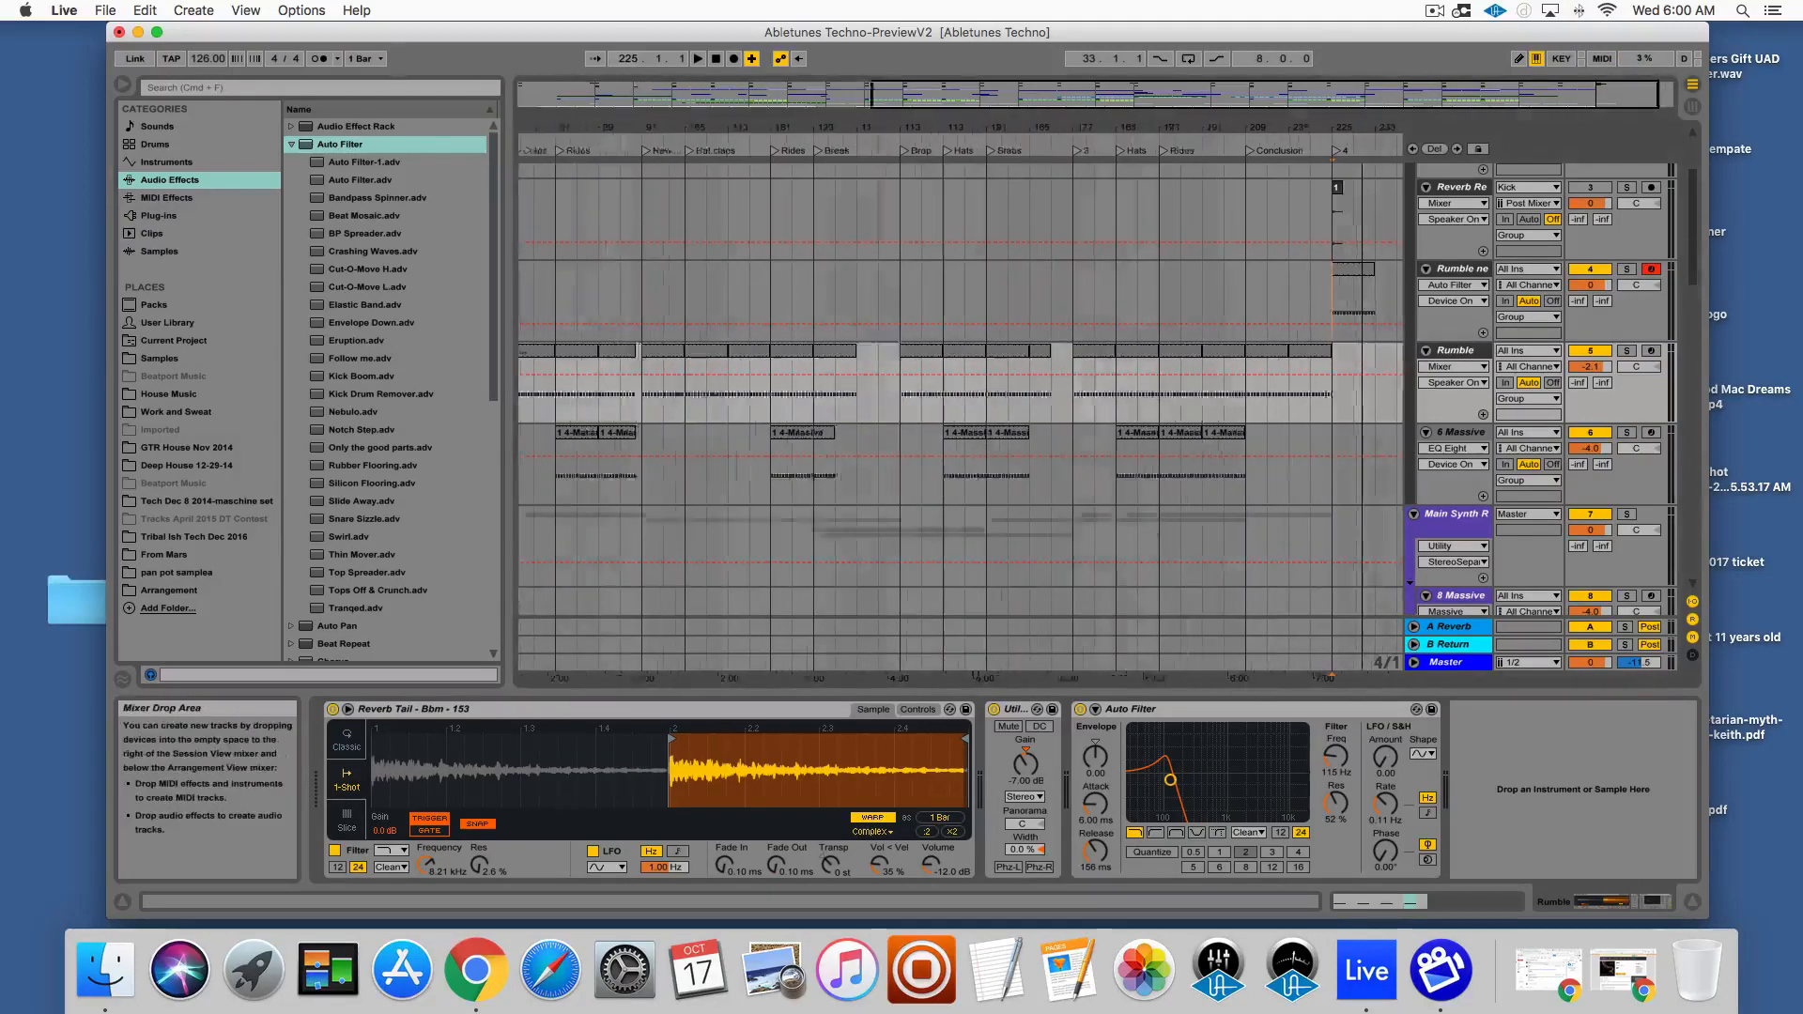
pyautogui.moveTo(1368, 121); pyautogui.dragTo(1312, 334)
pyautogui.scroll(3, 1312, 339)
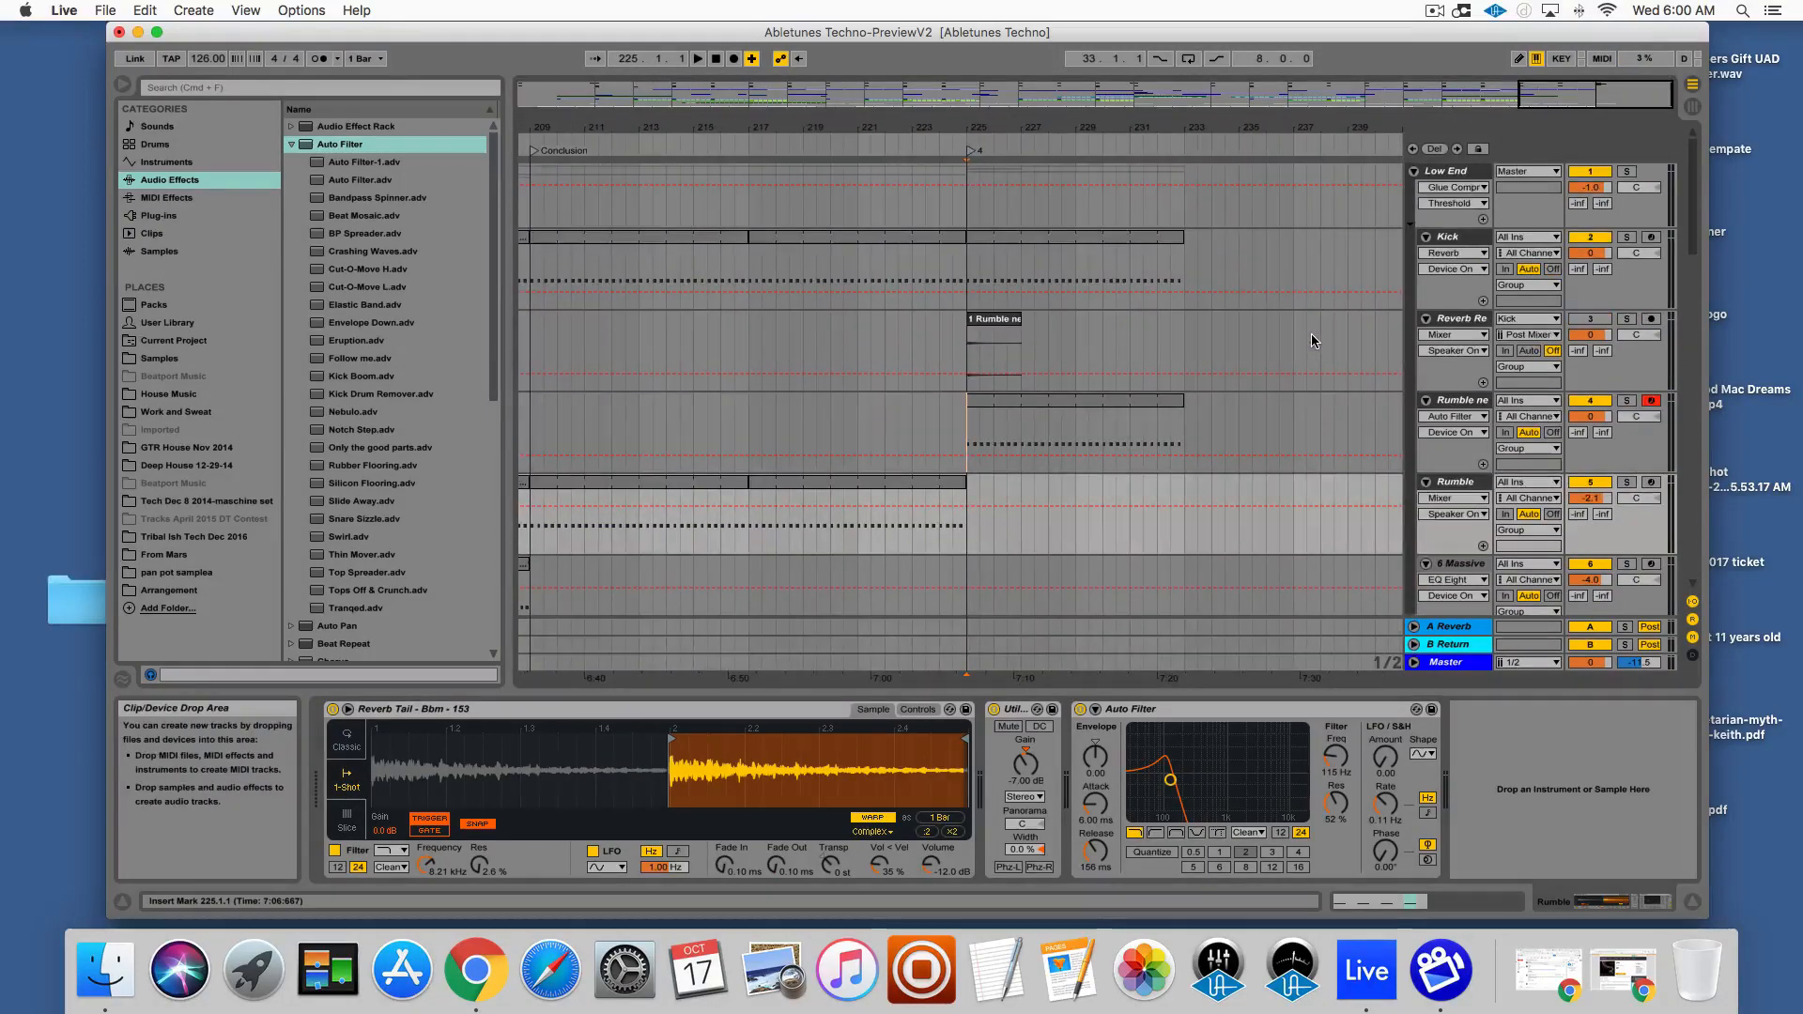
# Select the Kick clip starting at bar 225, solo the Kick track and play it
pyautogui.click(1015, 248)
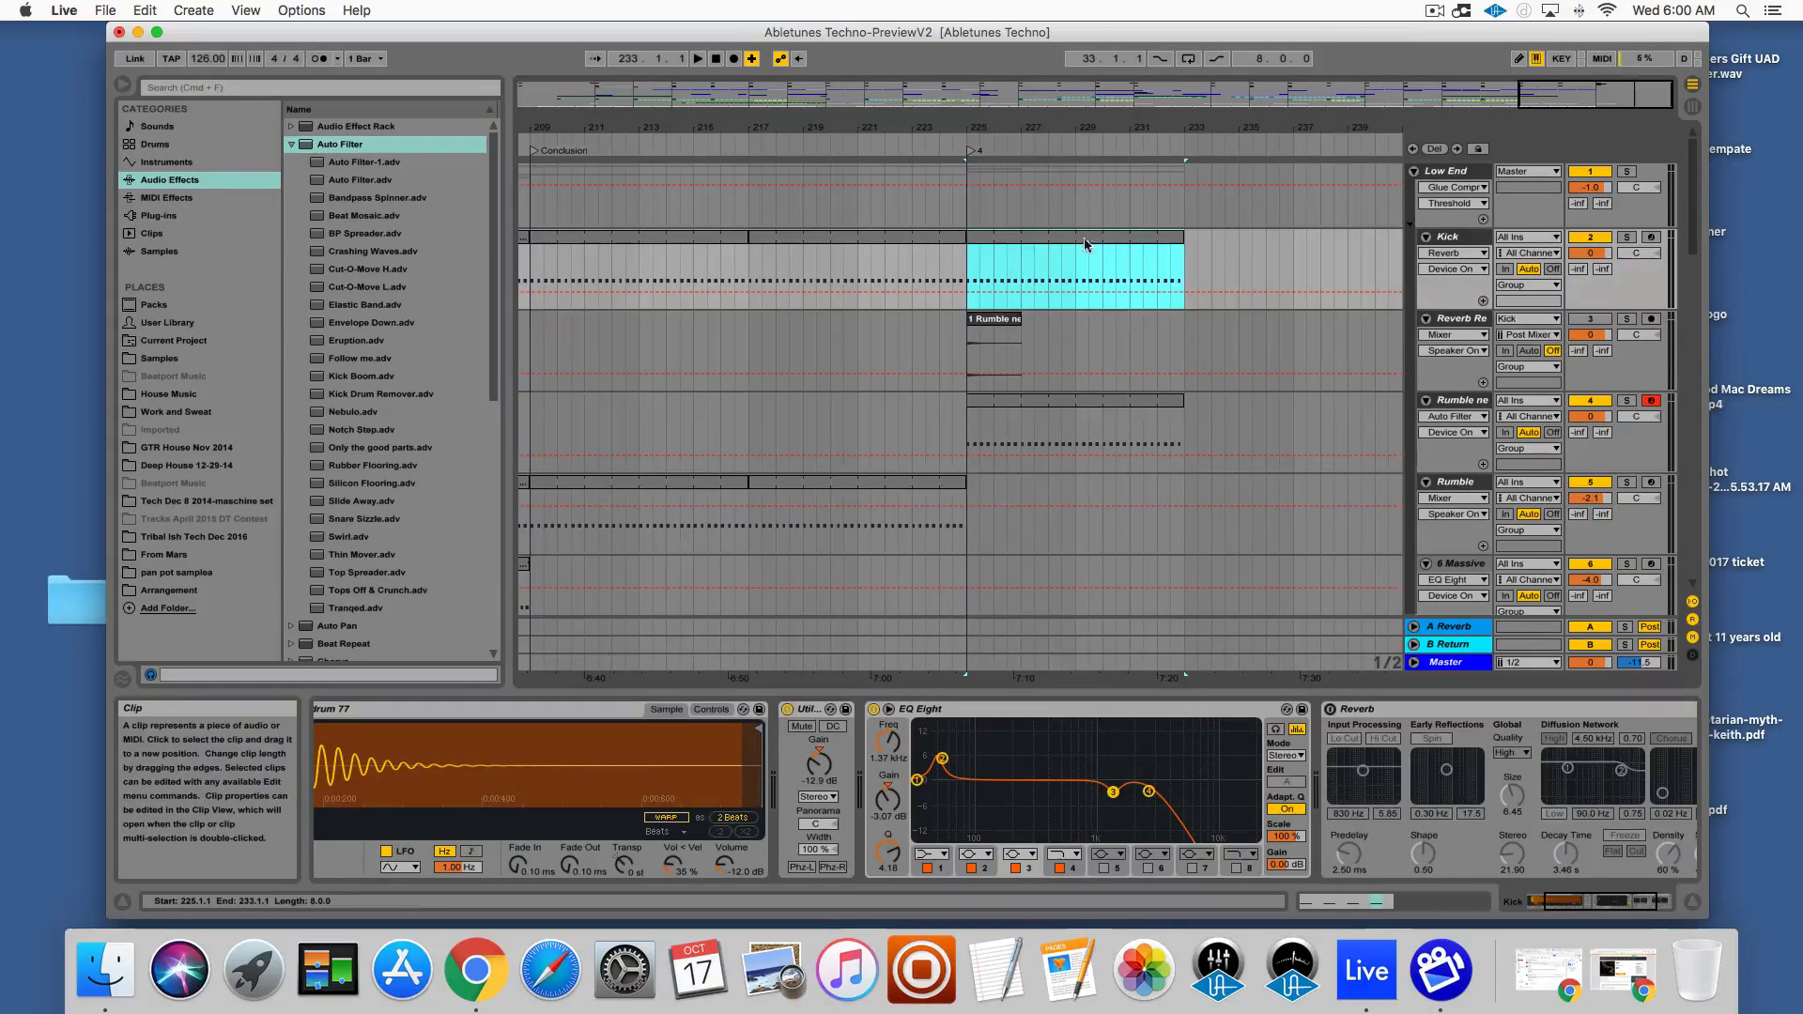
pyautogui.click(1627, 238)
pyautogui.press('space')
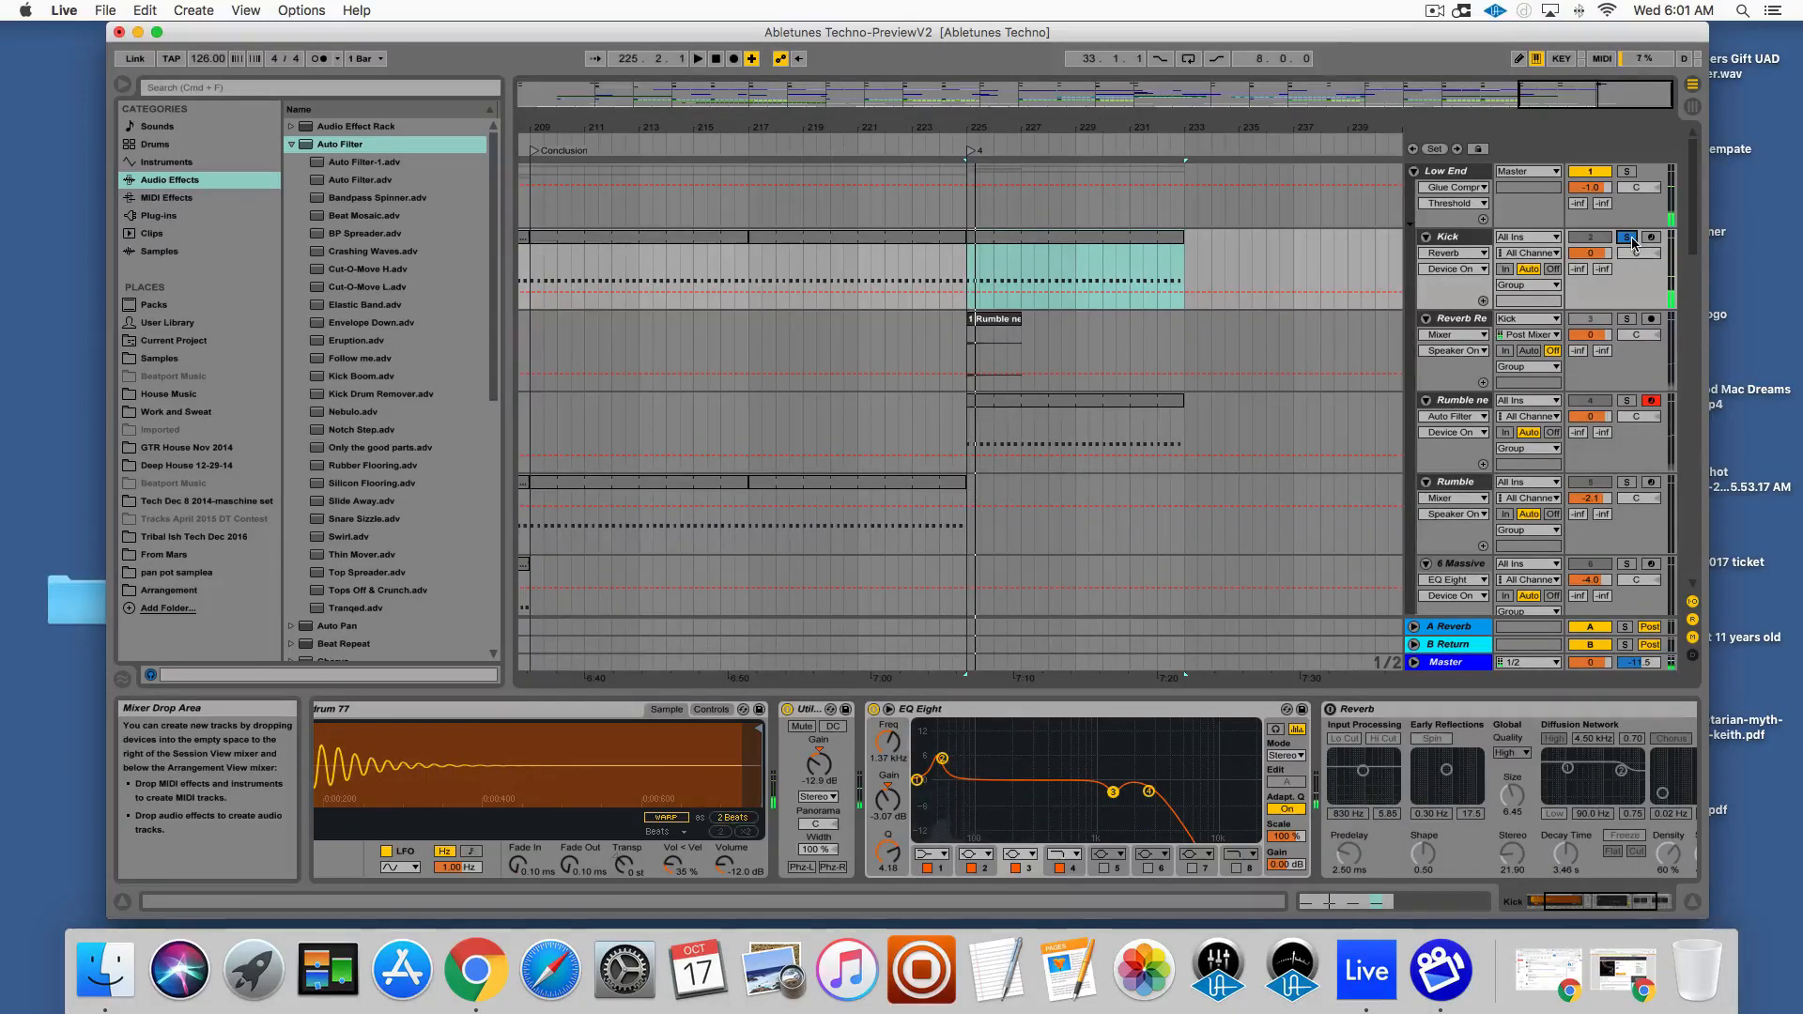
pyautogui.press('space')
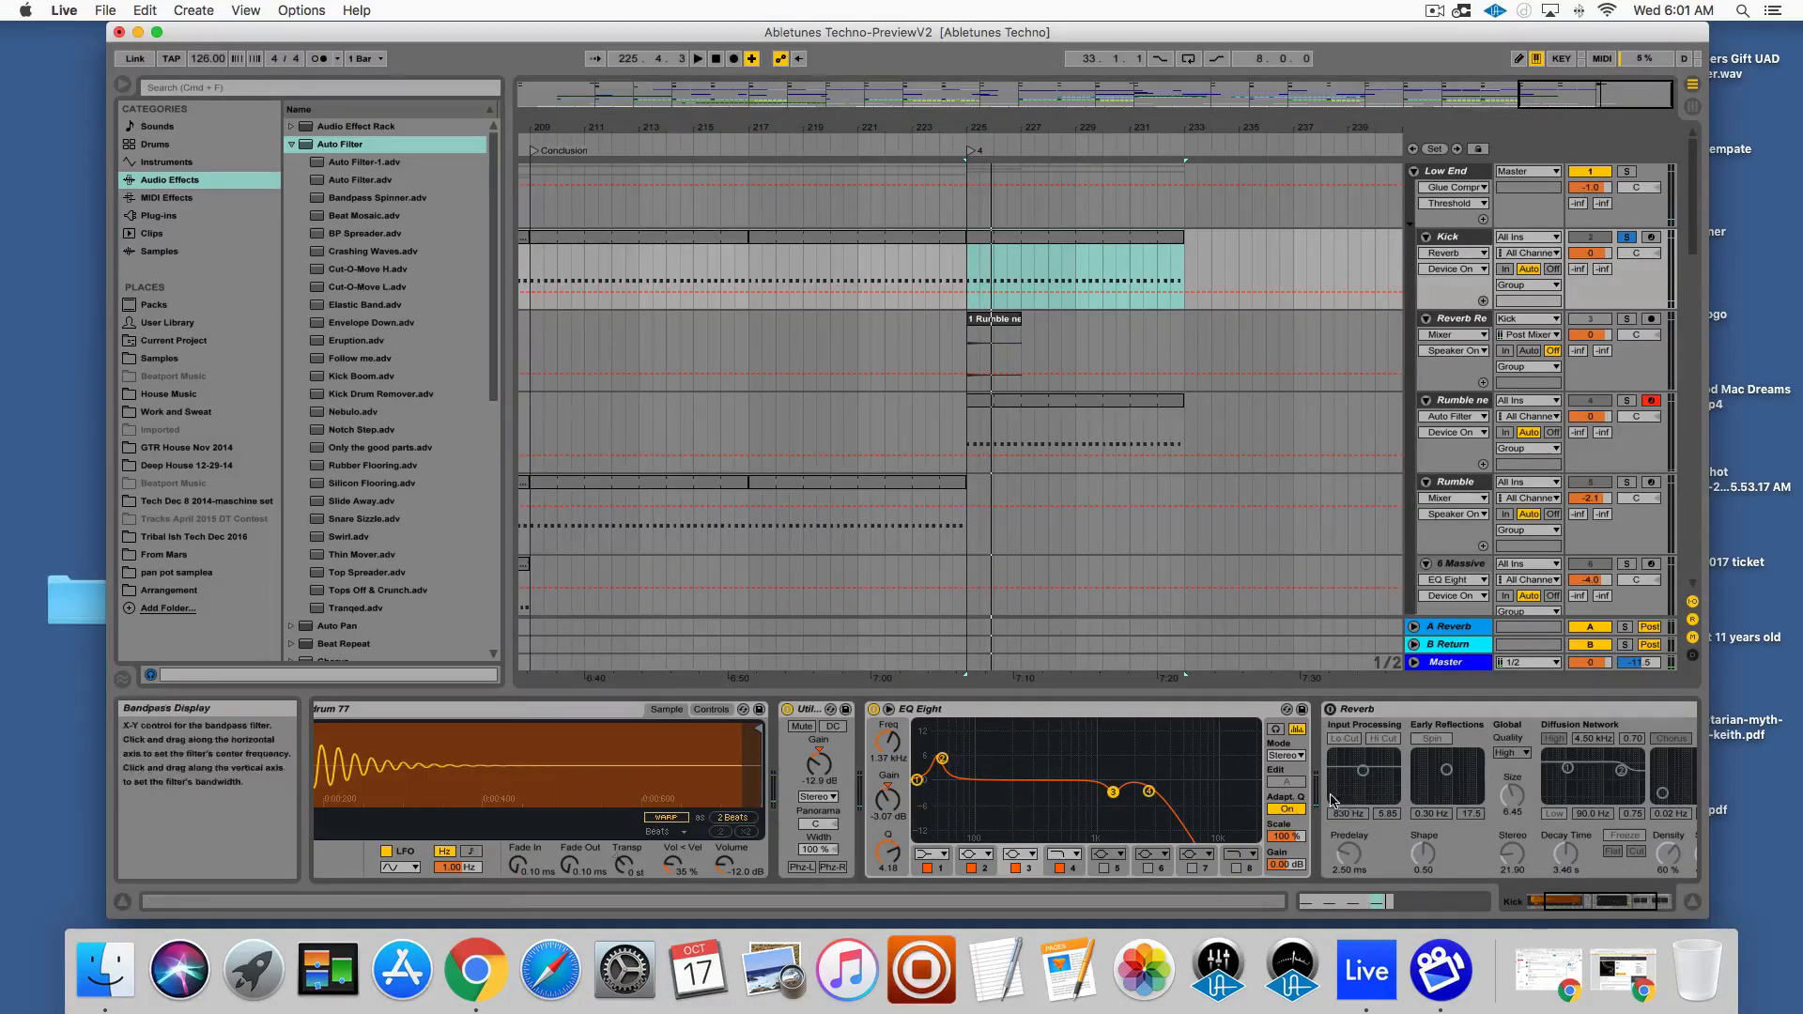
# Activate the Reverb device on the Kick track and play the kick from bar 225
pyautogui.hscroll(3, 1327, 793)
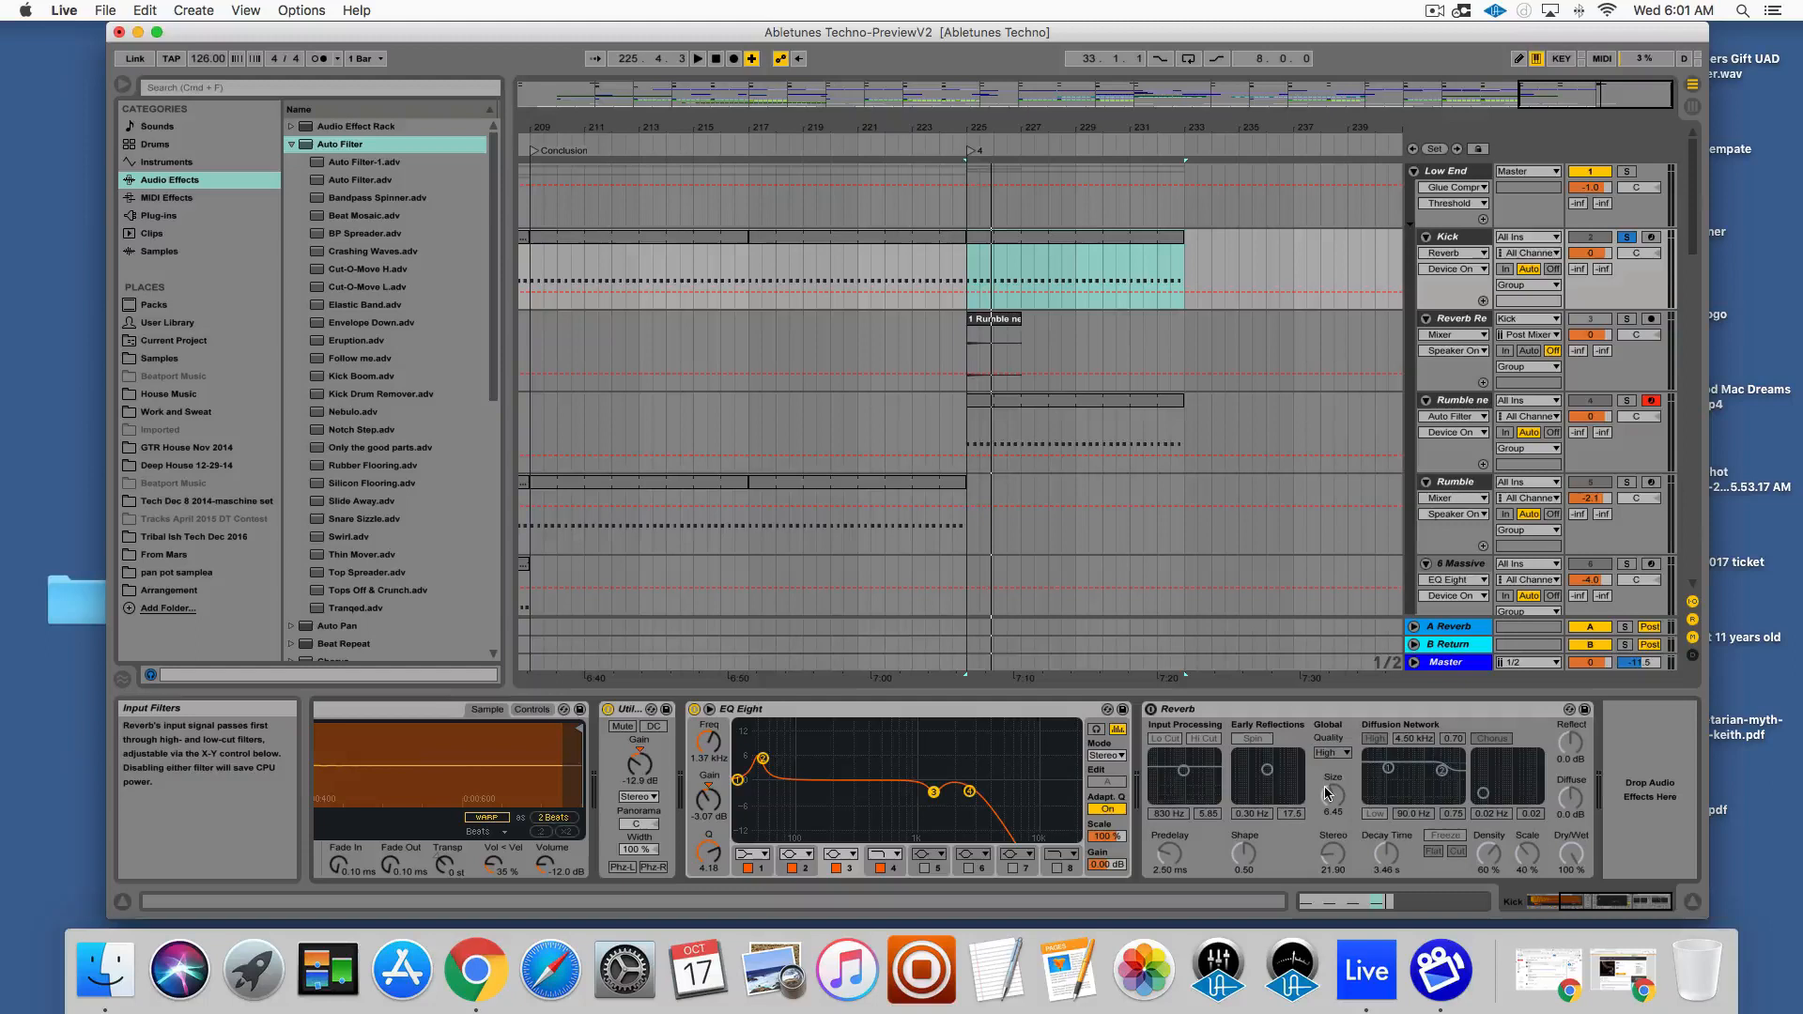
pyautogui.click(1158, 715)
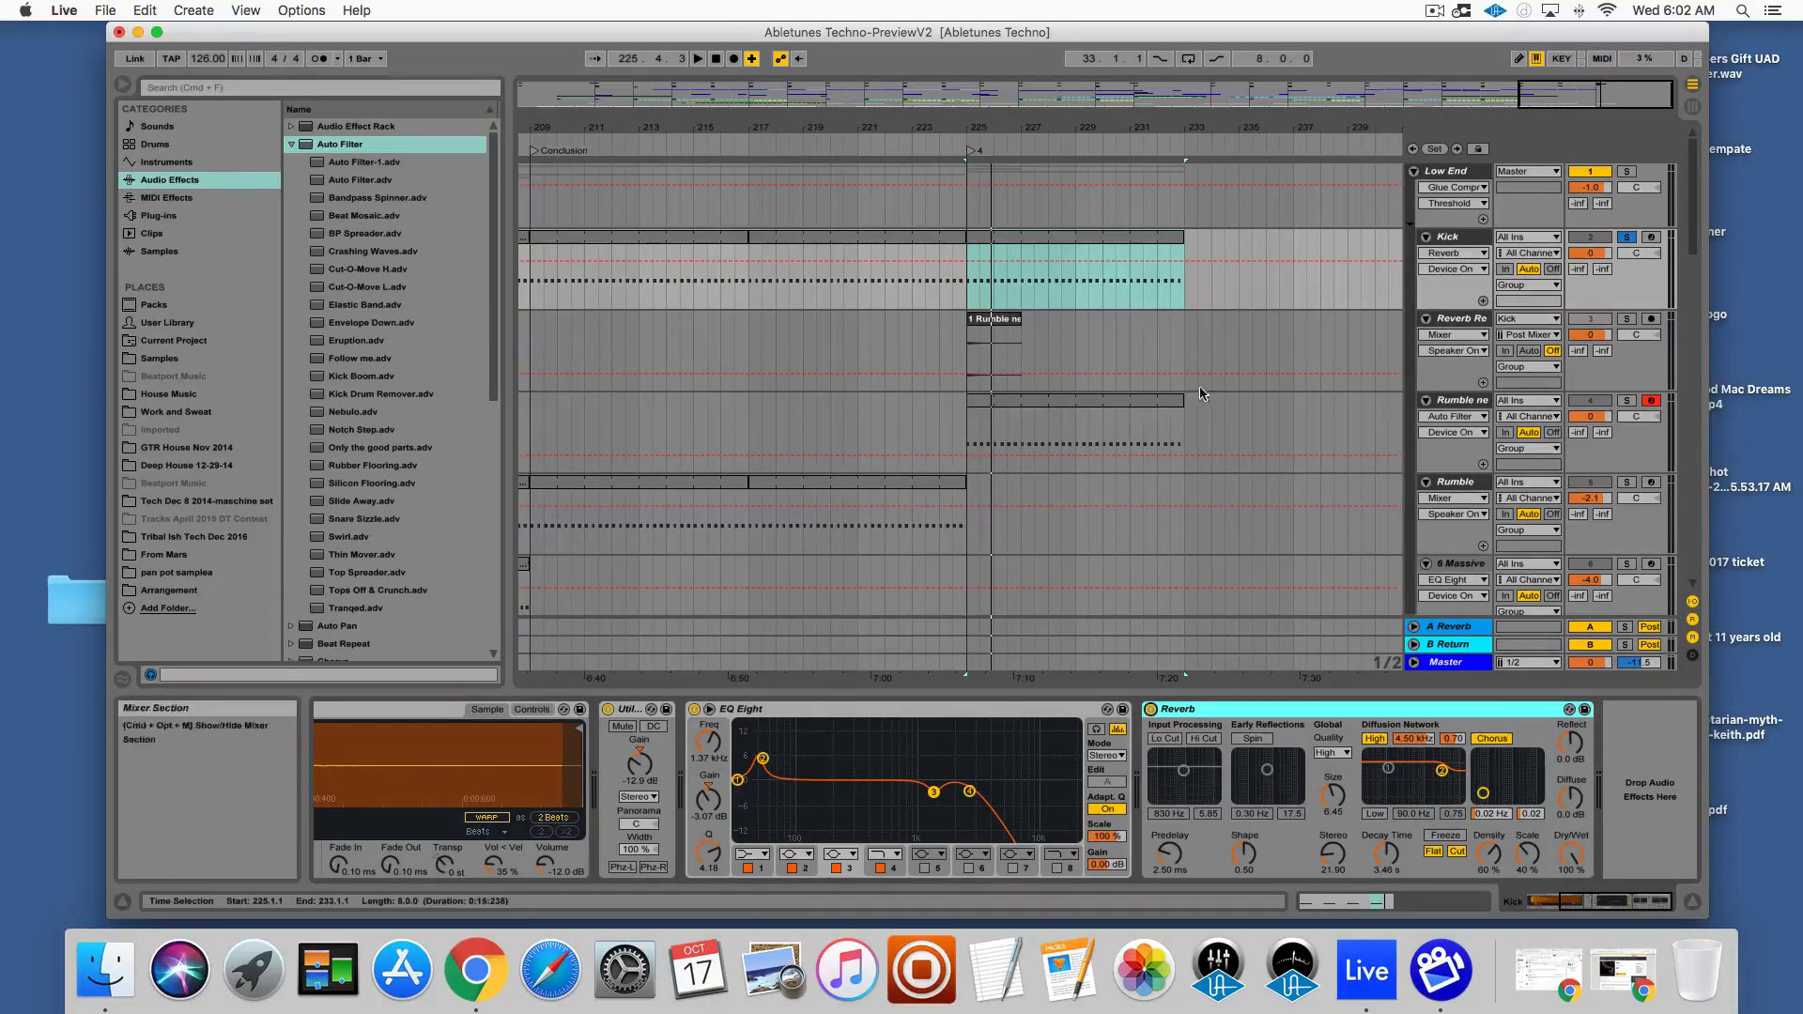
pyautogui.press('space')
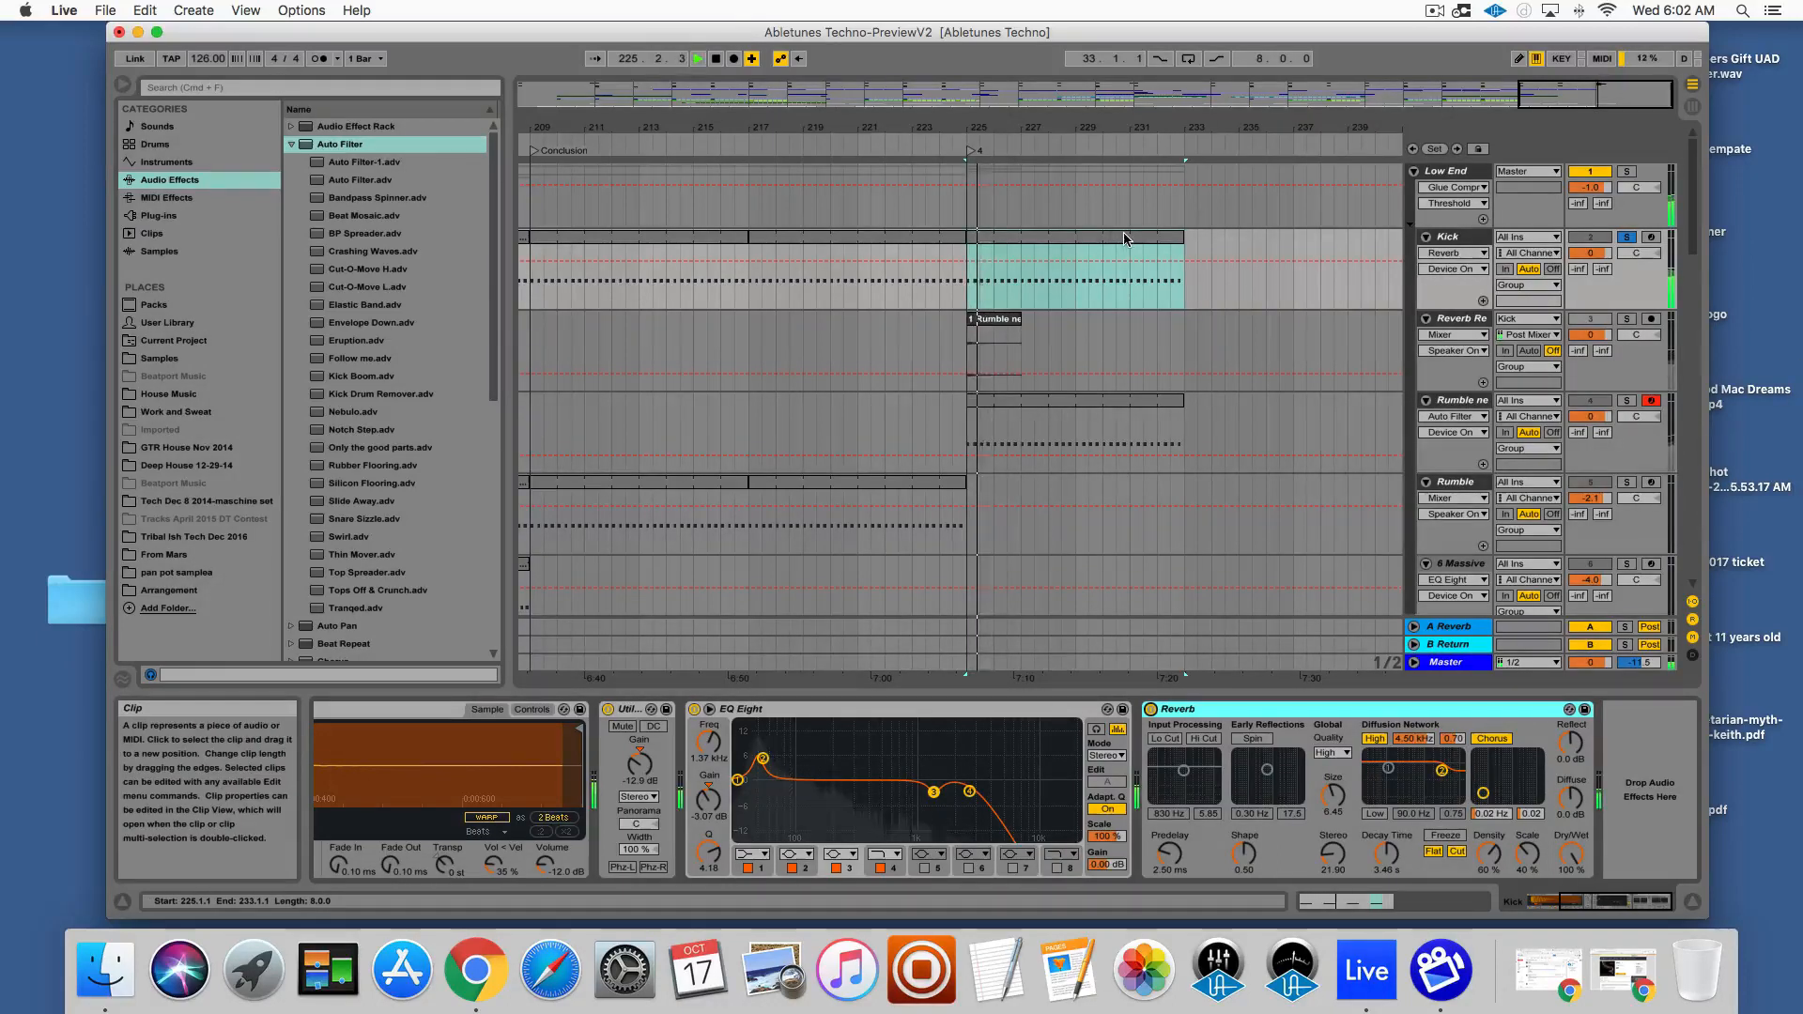
pyautogui.press('space')
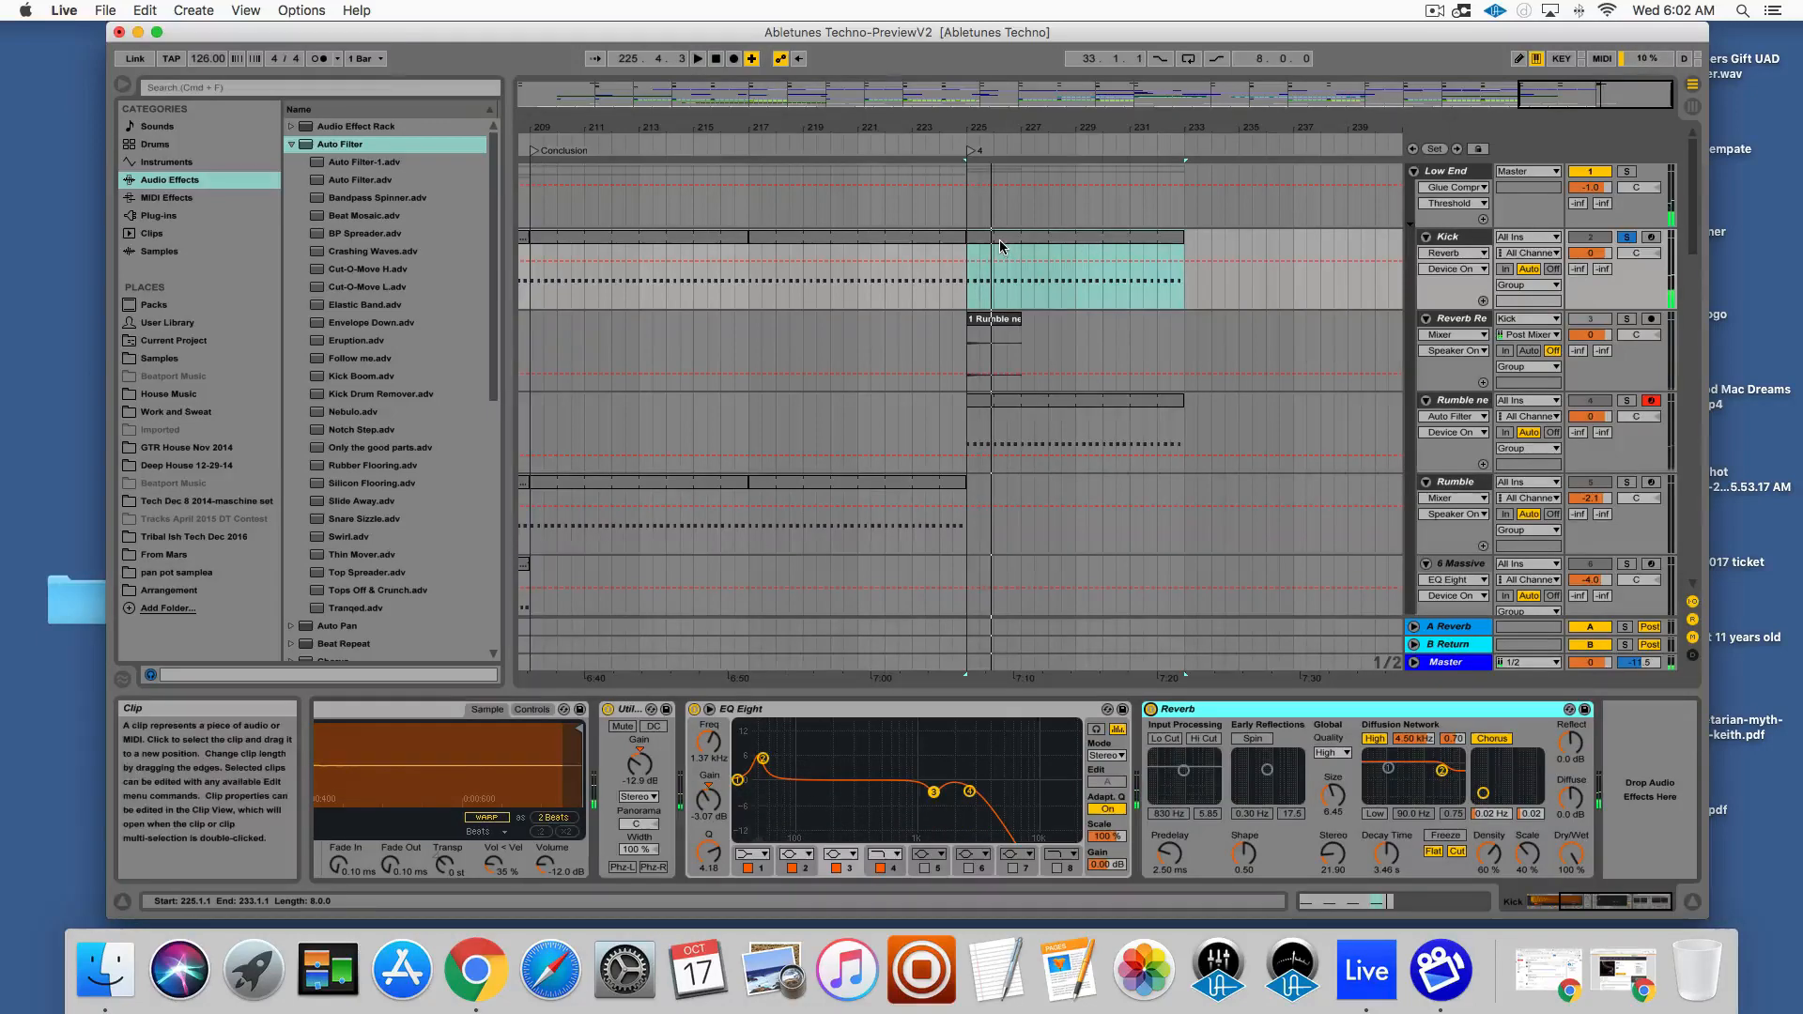
# Delete the C3 notes on beats 2, 3 and 4 of the bar 225 Kick clip and play the result
pyautogui.doubleClick(1011, 251)
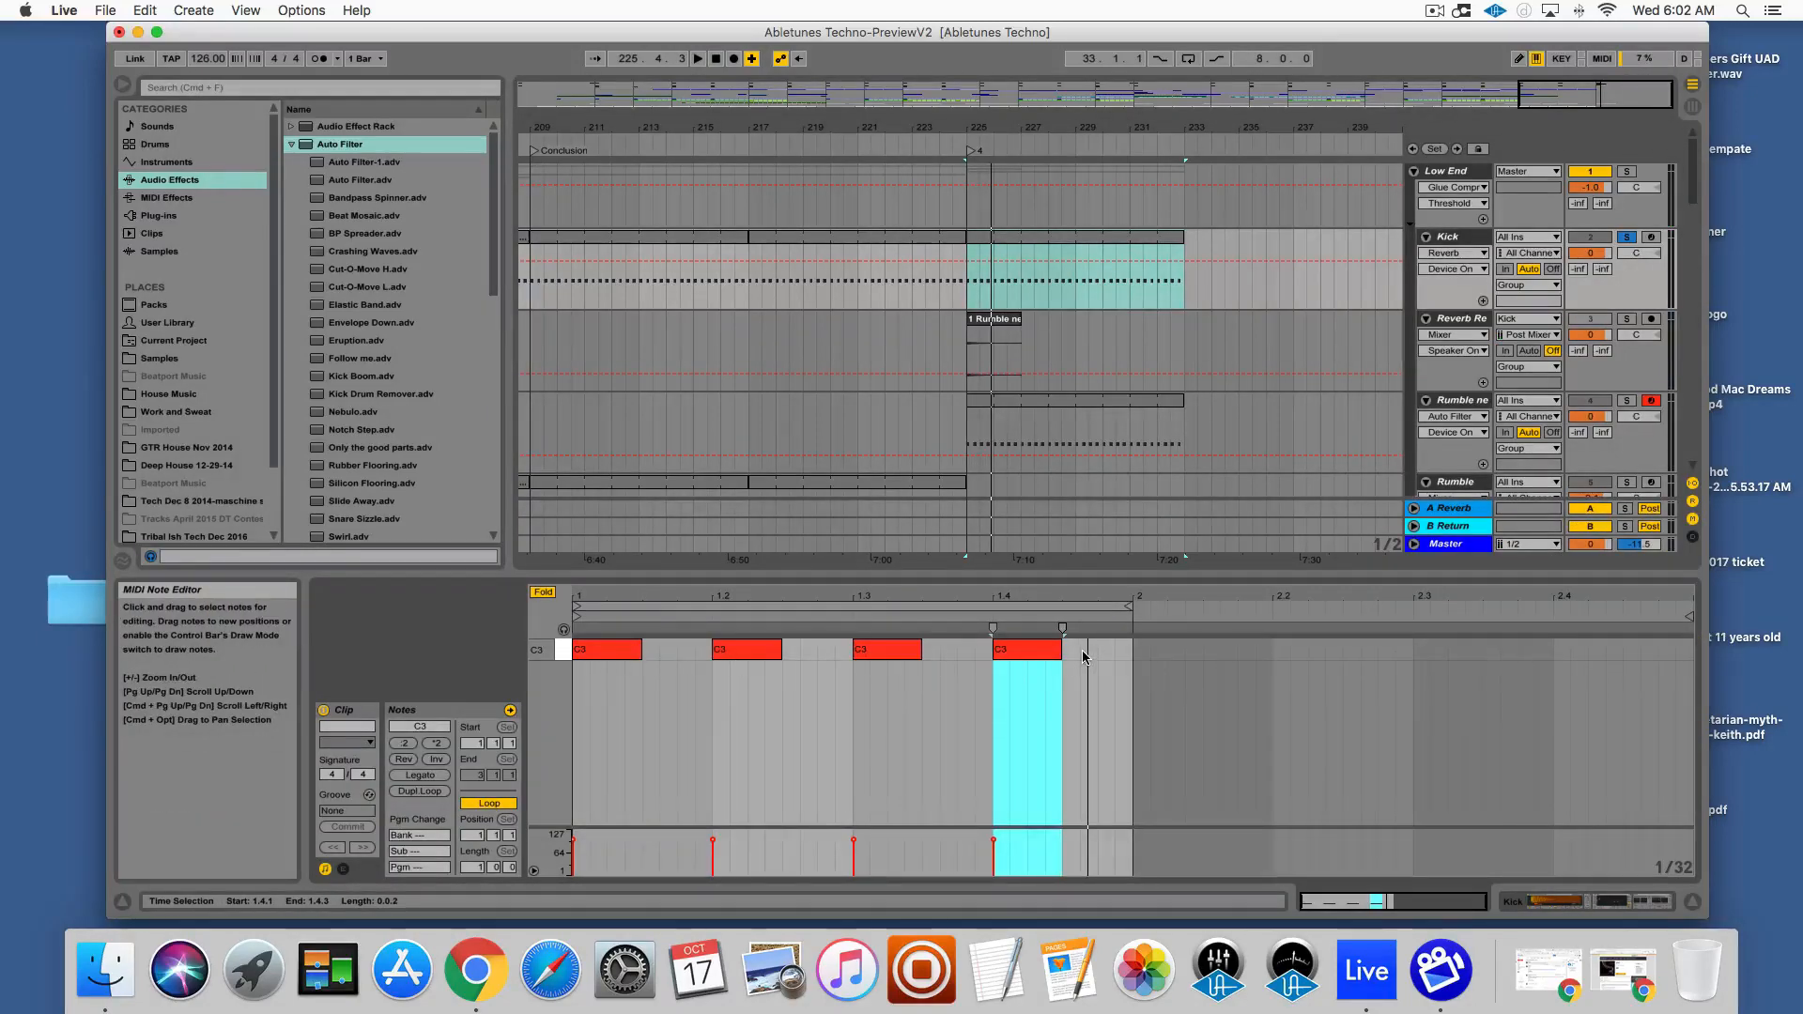
pyautogui.moveTo(1085, 654); pyautogui.dragTo(717, 659)
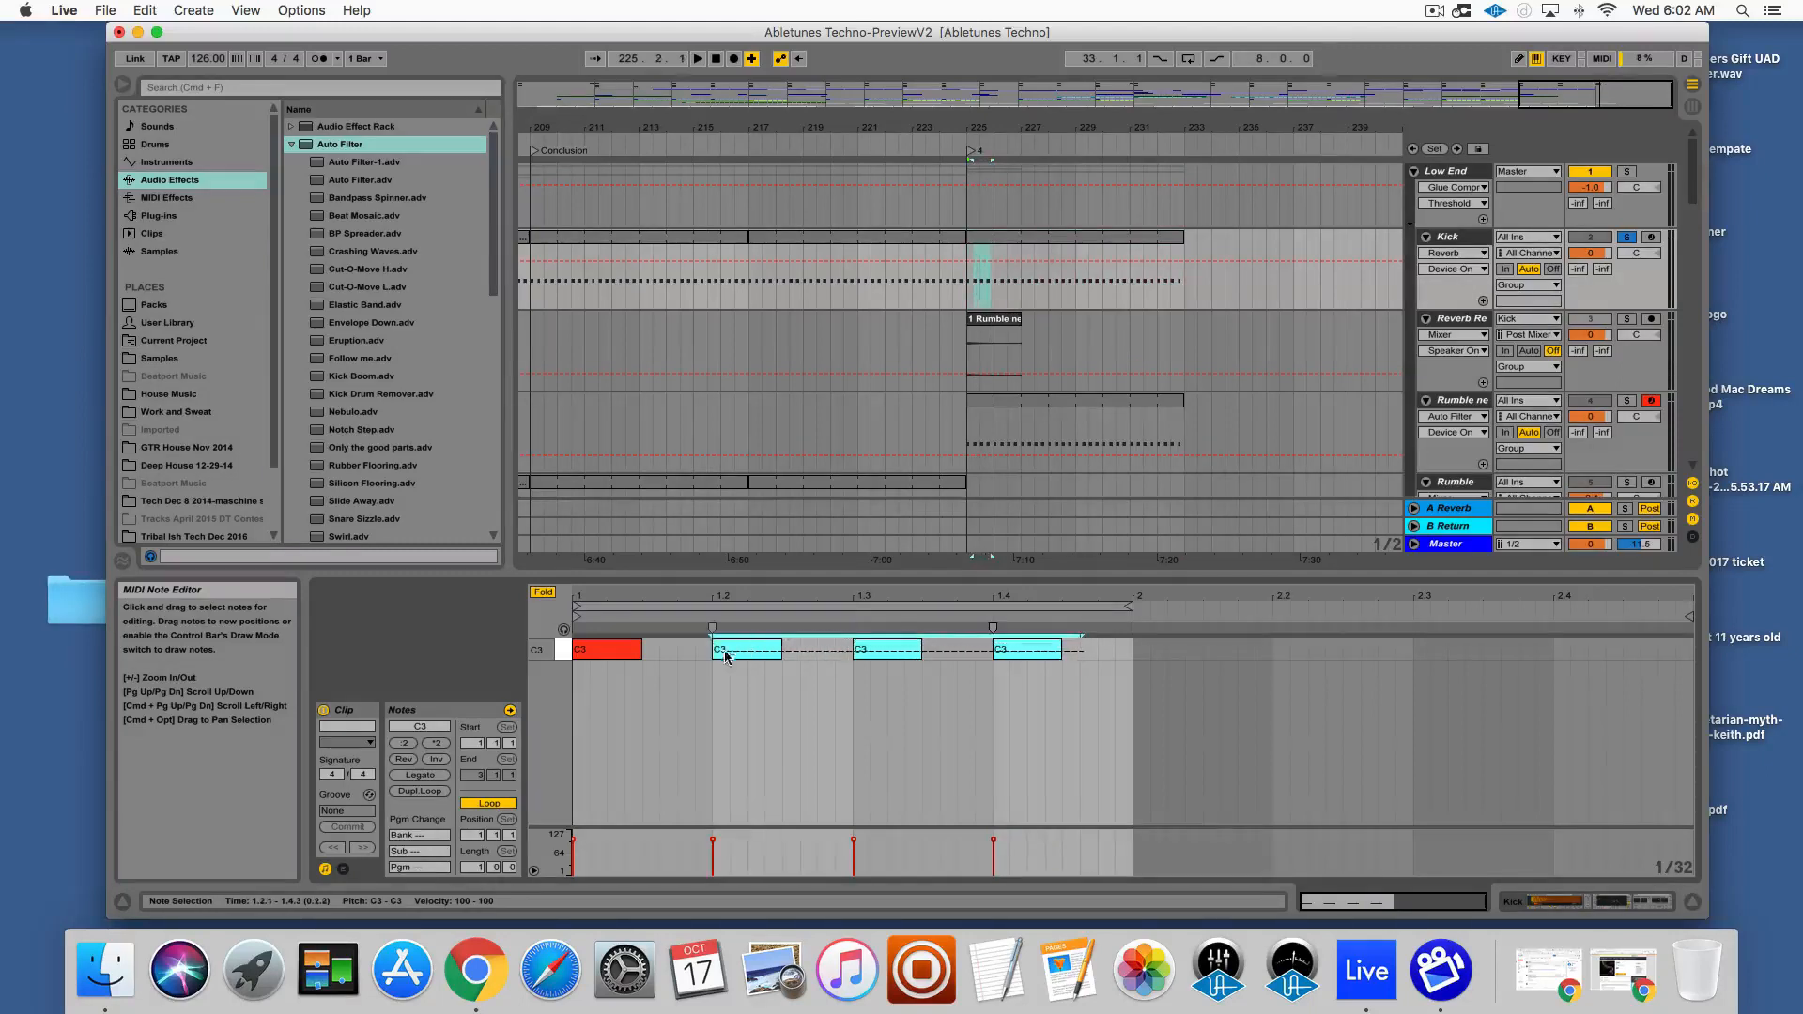
pyautogui.press('Delete')
pyautogui.press('space')
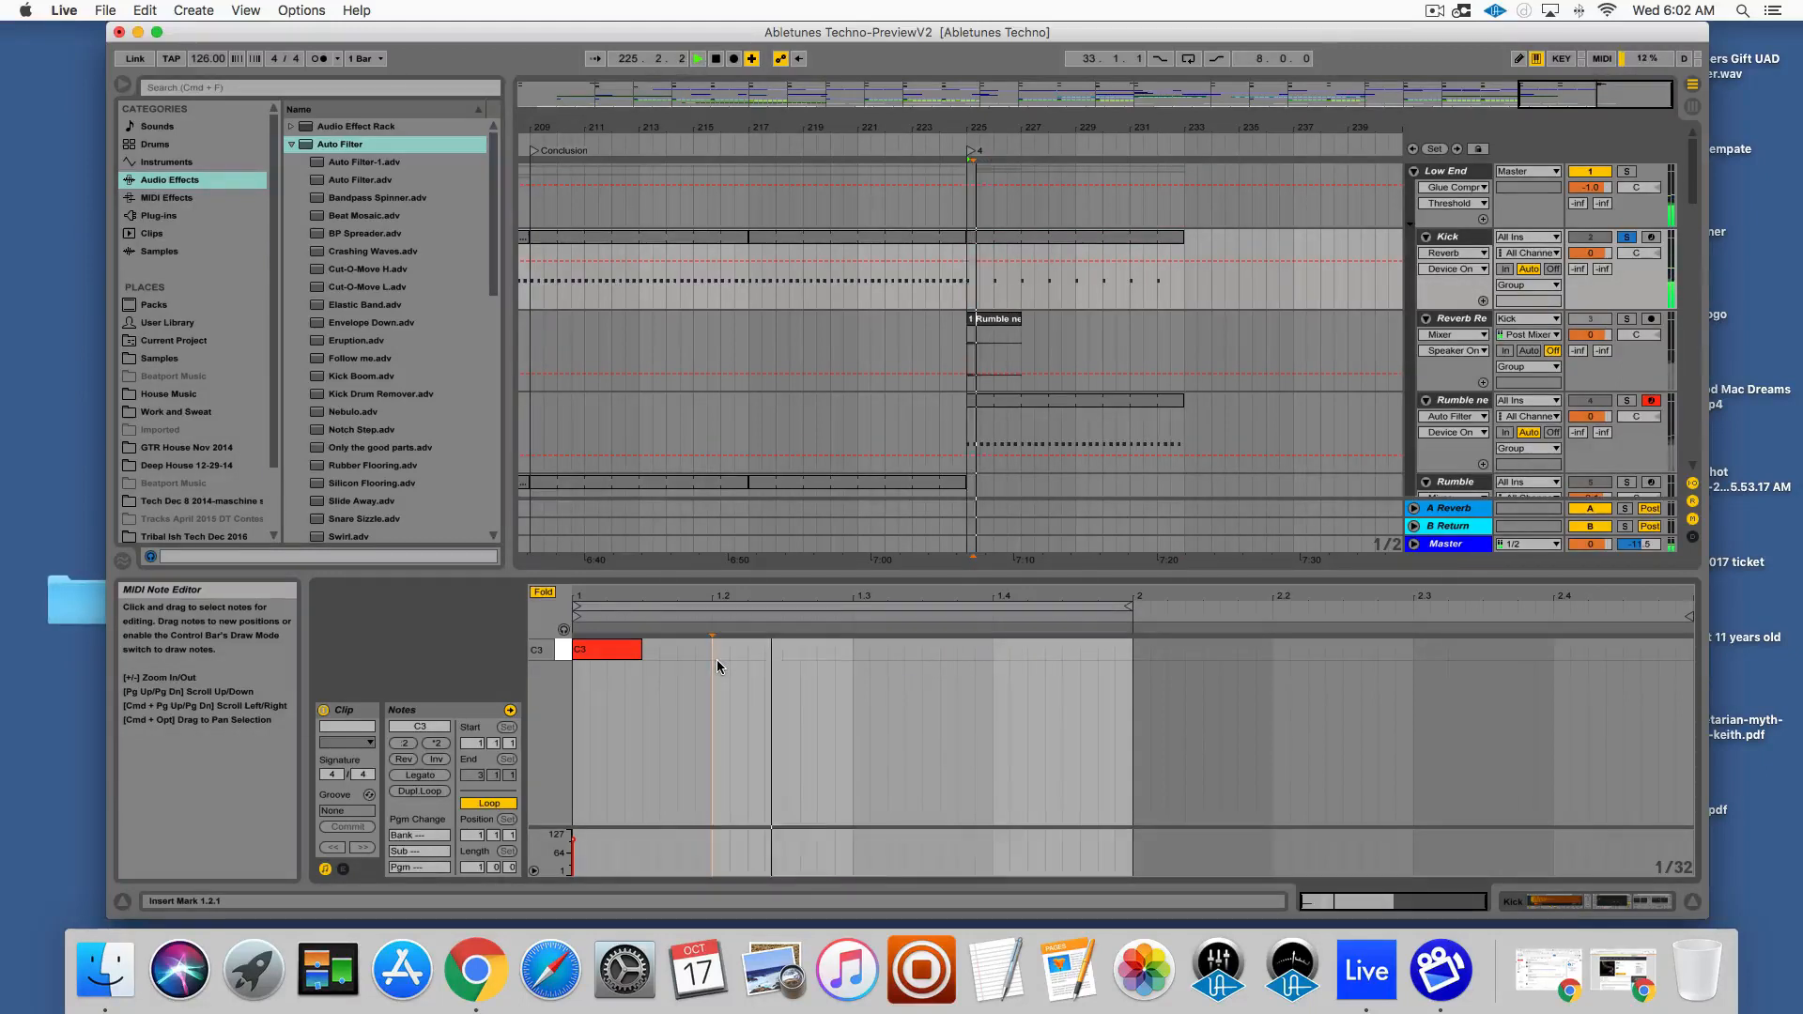
pyautogui.press('space')
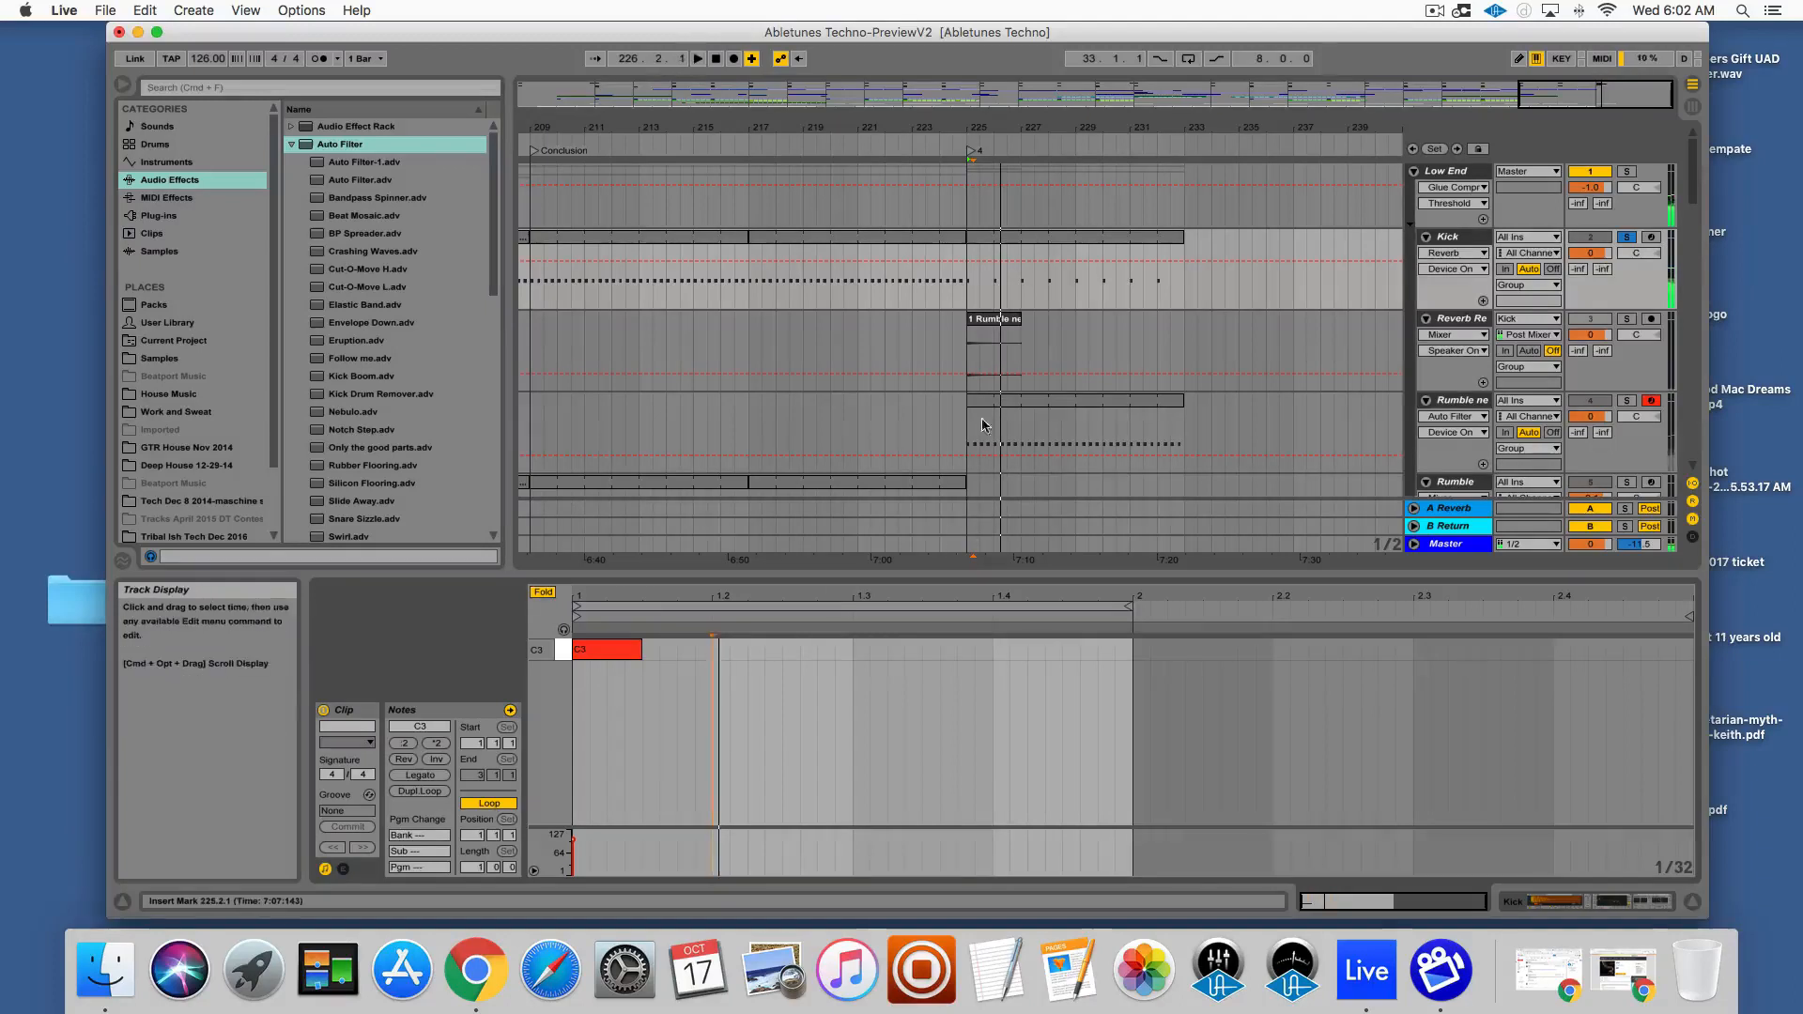
# Extend the loop of the bar 225 Kick clip to two bars and play it
pyautogui.click(1052, 247)
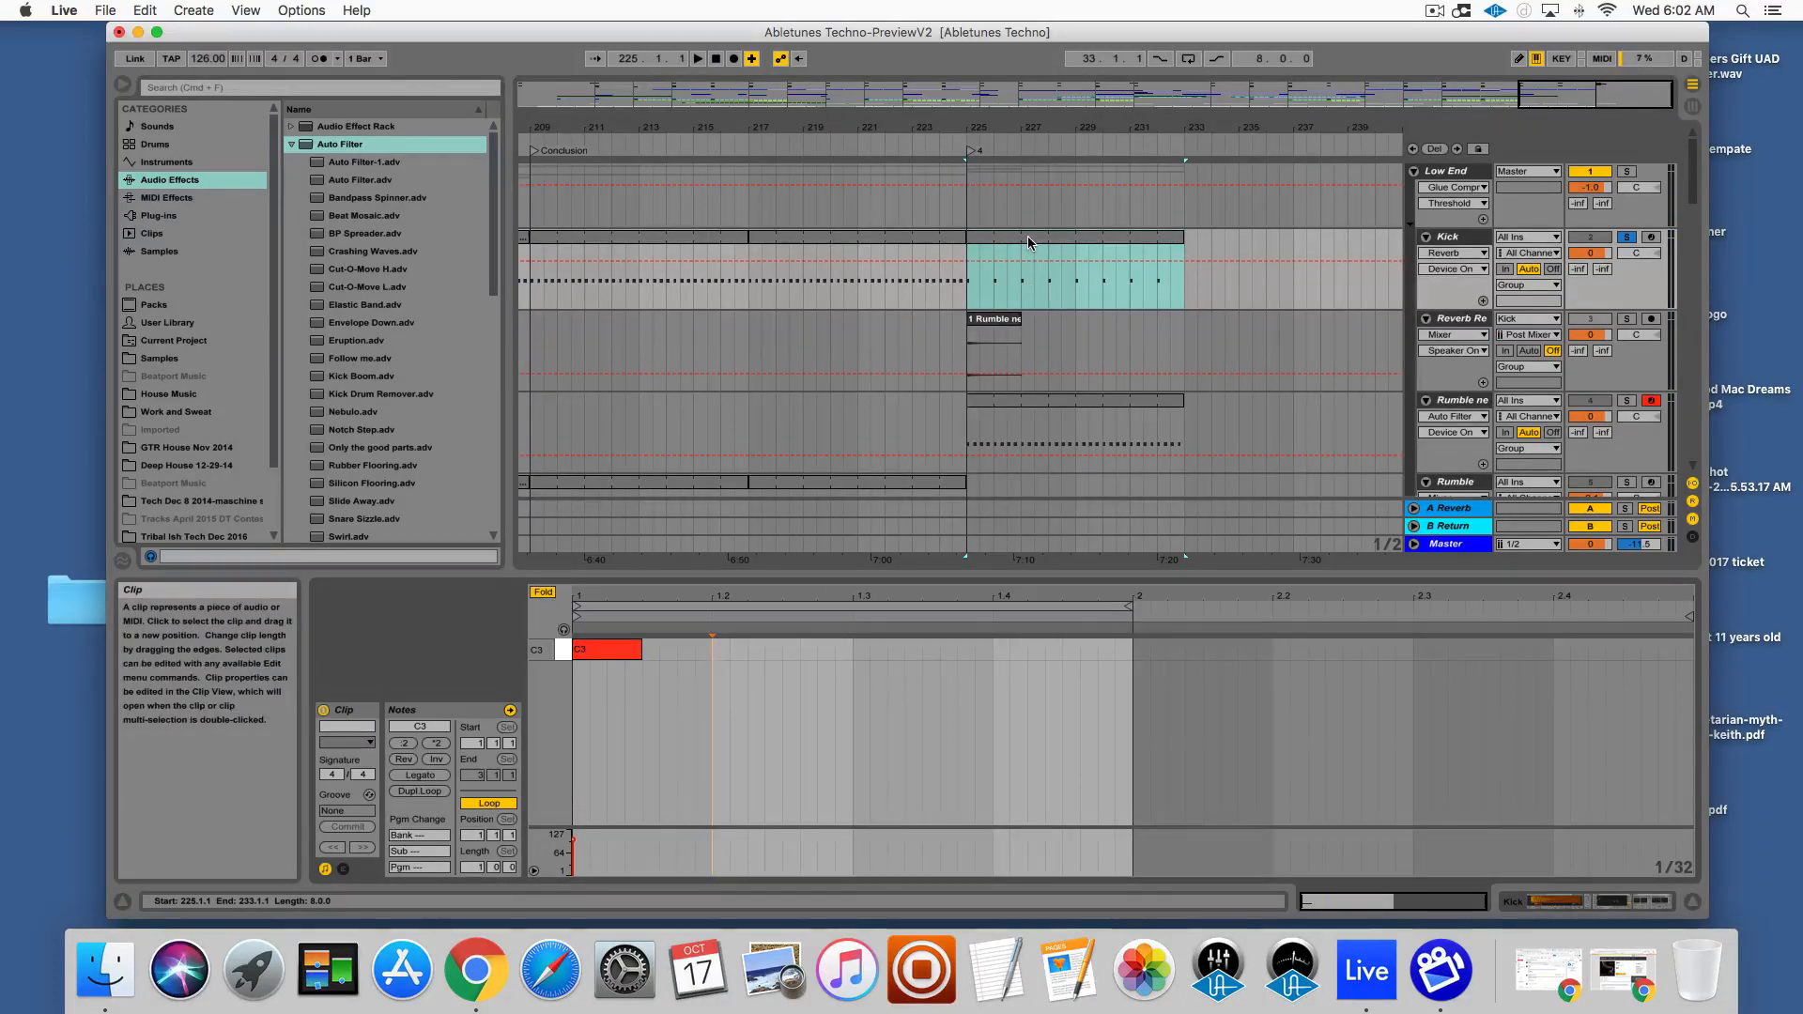
pyautogui.moveTo(1129, 607); pyautogui.dragTo(1556, 693)
pyautogui.press('space')
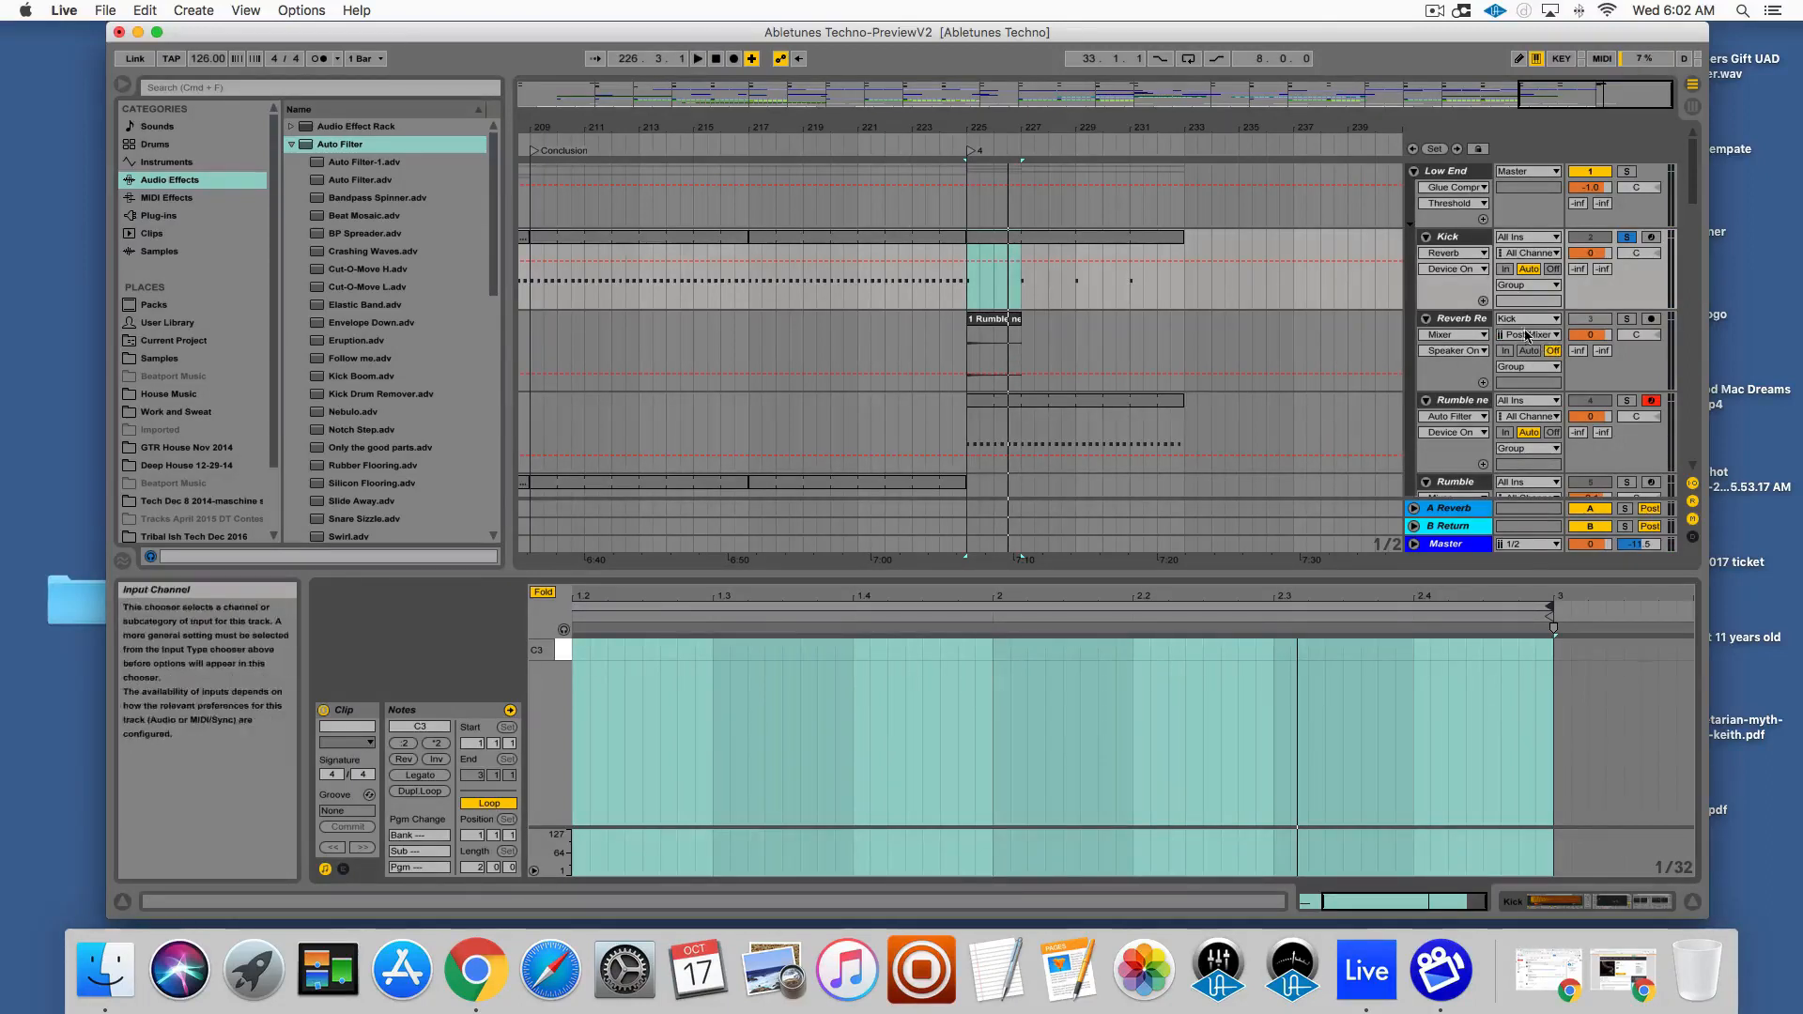
# Examine the Reverb Record track's input source choices and the Kick track's Reverb device, and reselect Reverb Record
pyautogui.click(1461, 321)
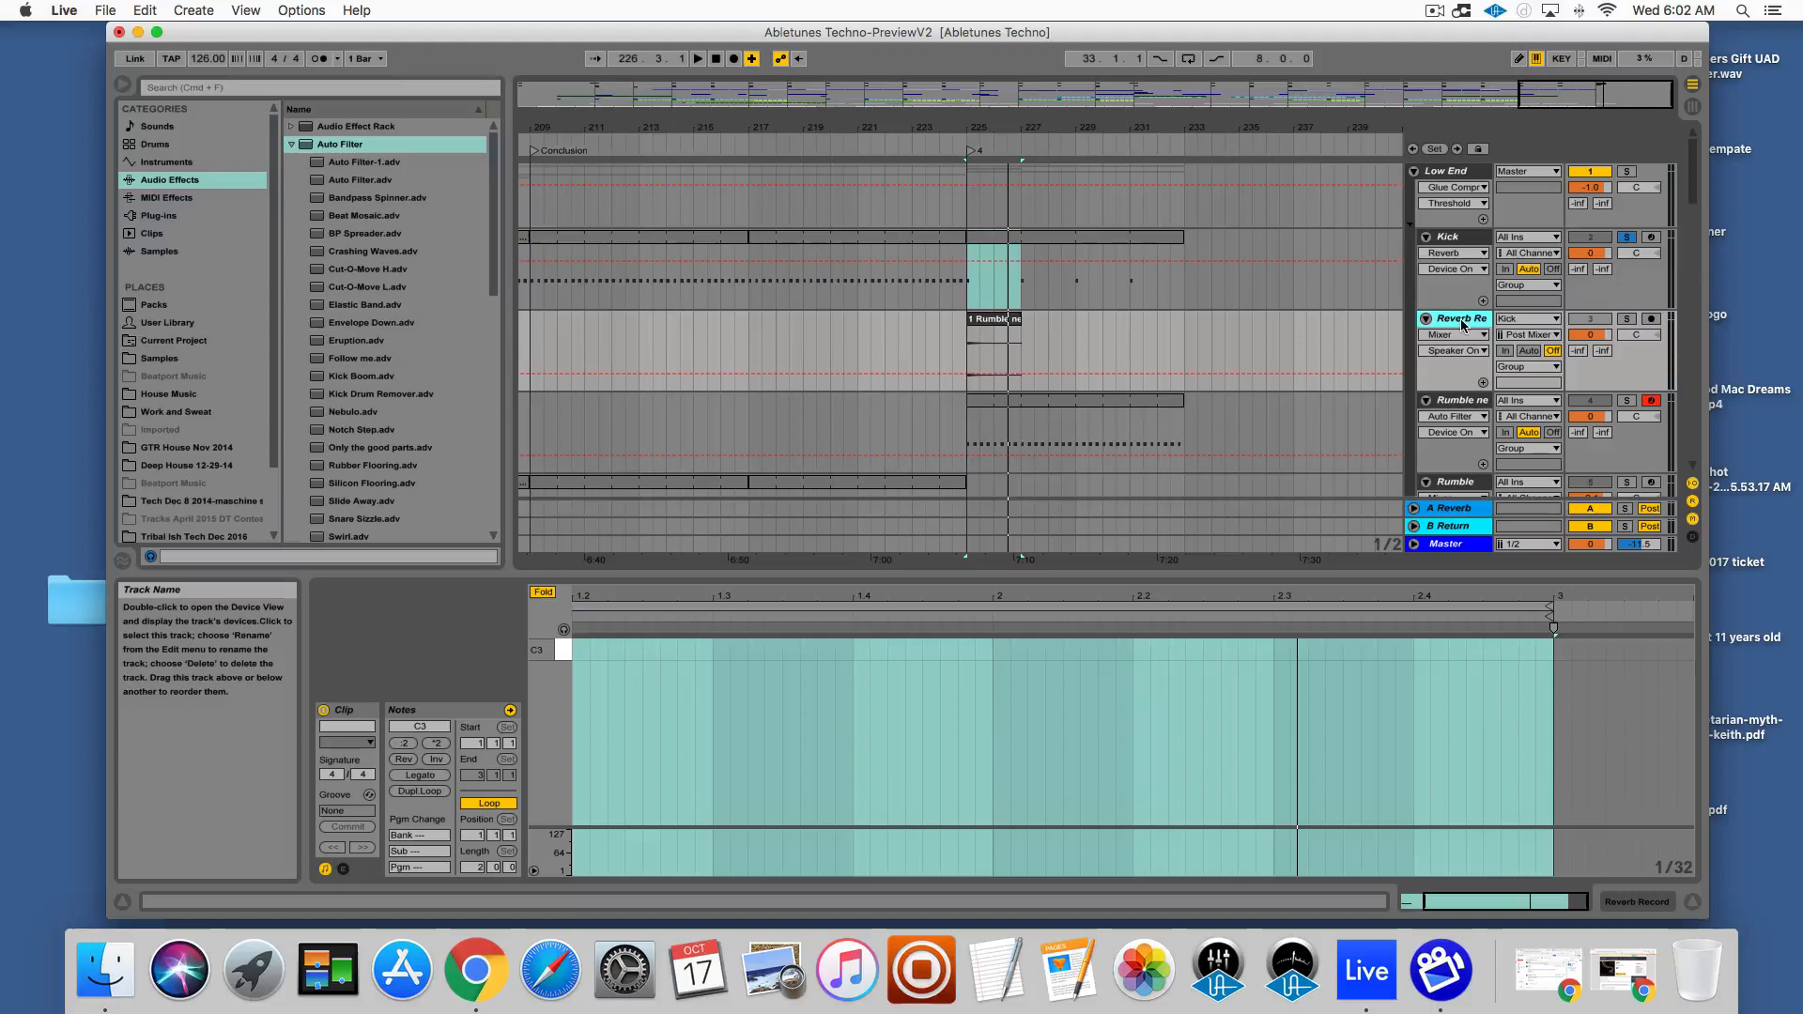
pyautogui.click(1526, 320)
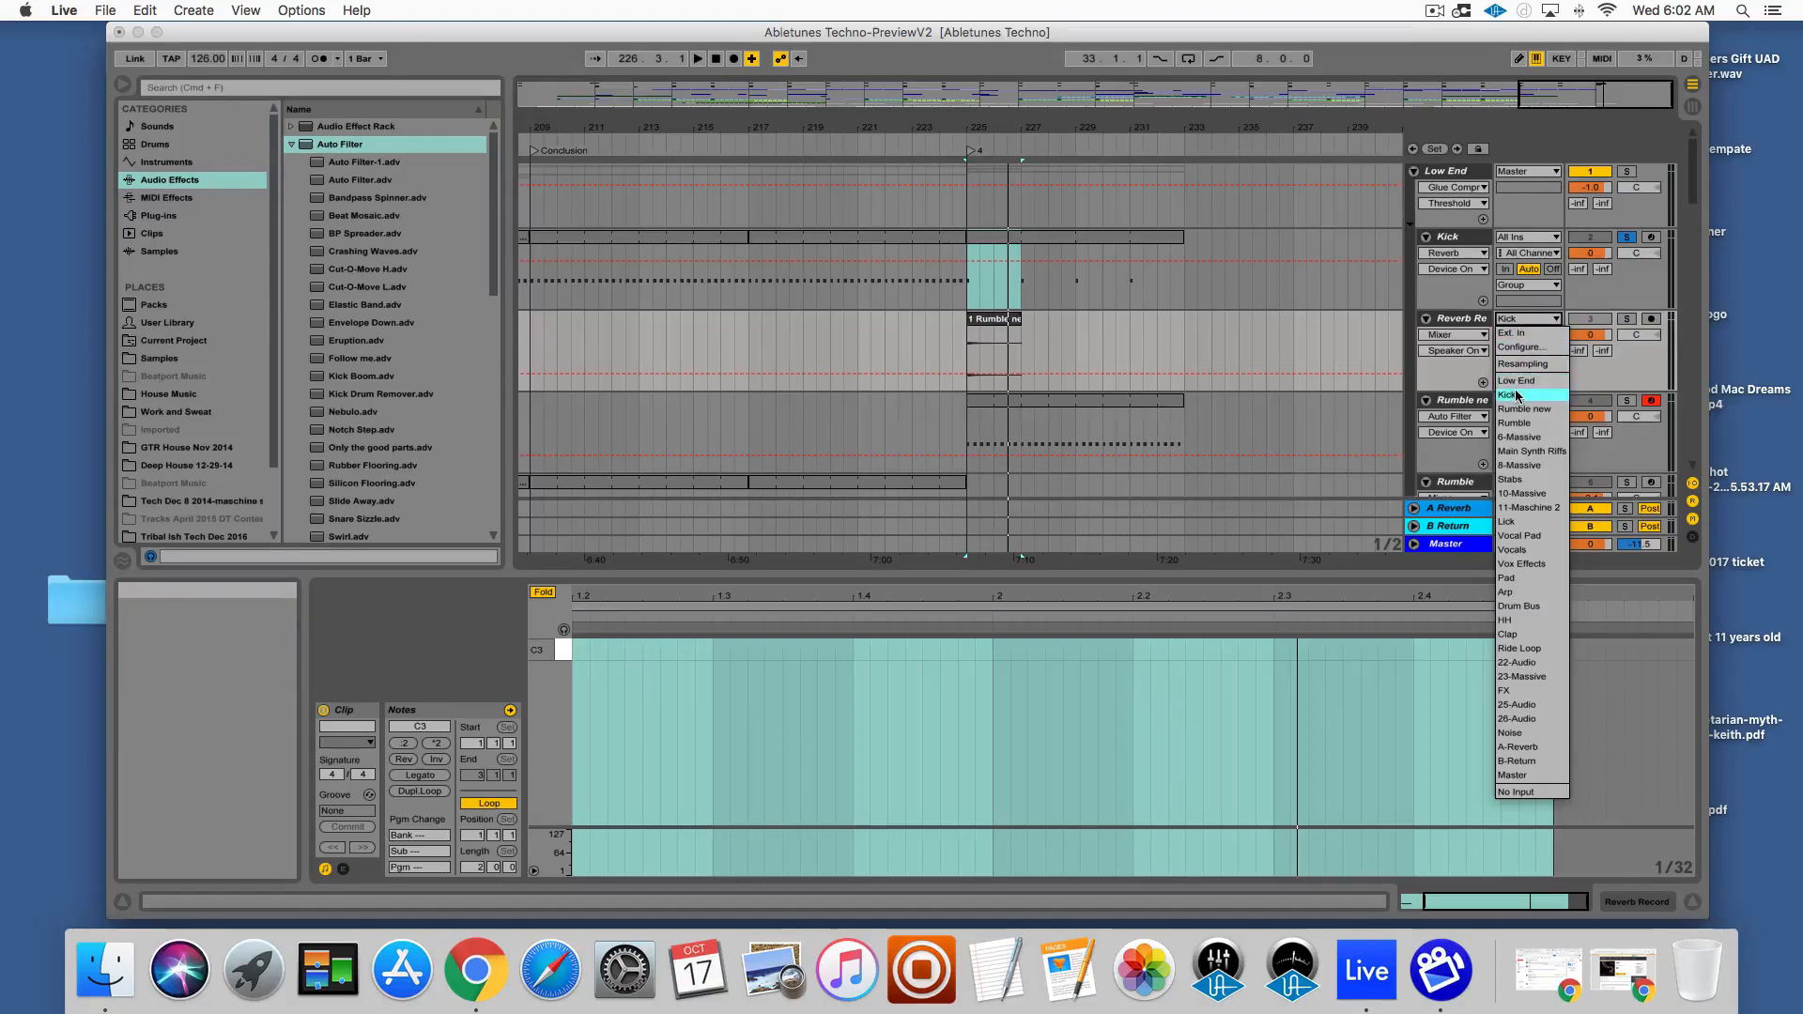
pyautogui.click(1455, 241)
pyautogui.doubleClick(1455, 241)
pyautogui.click(1455, 240)
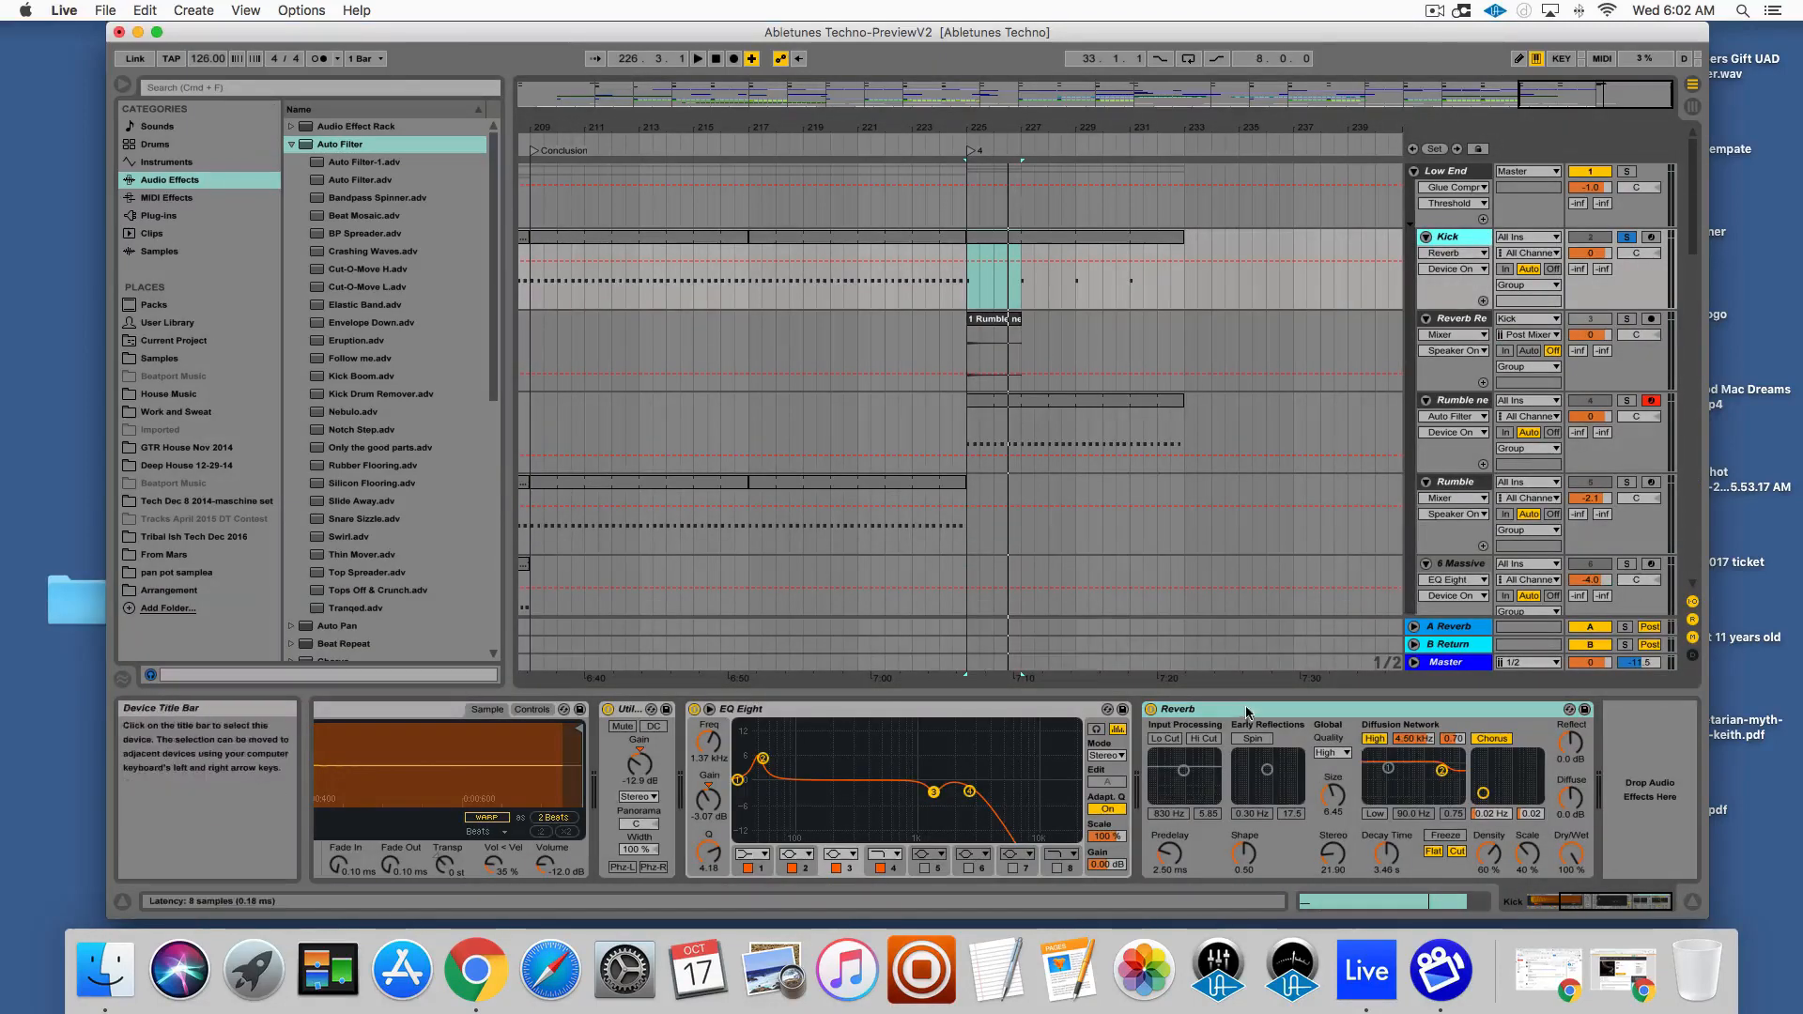
pyautogui.click(1470, 320)
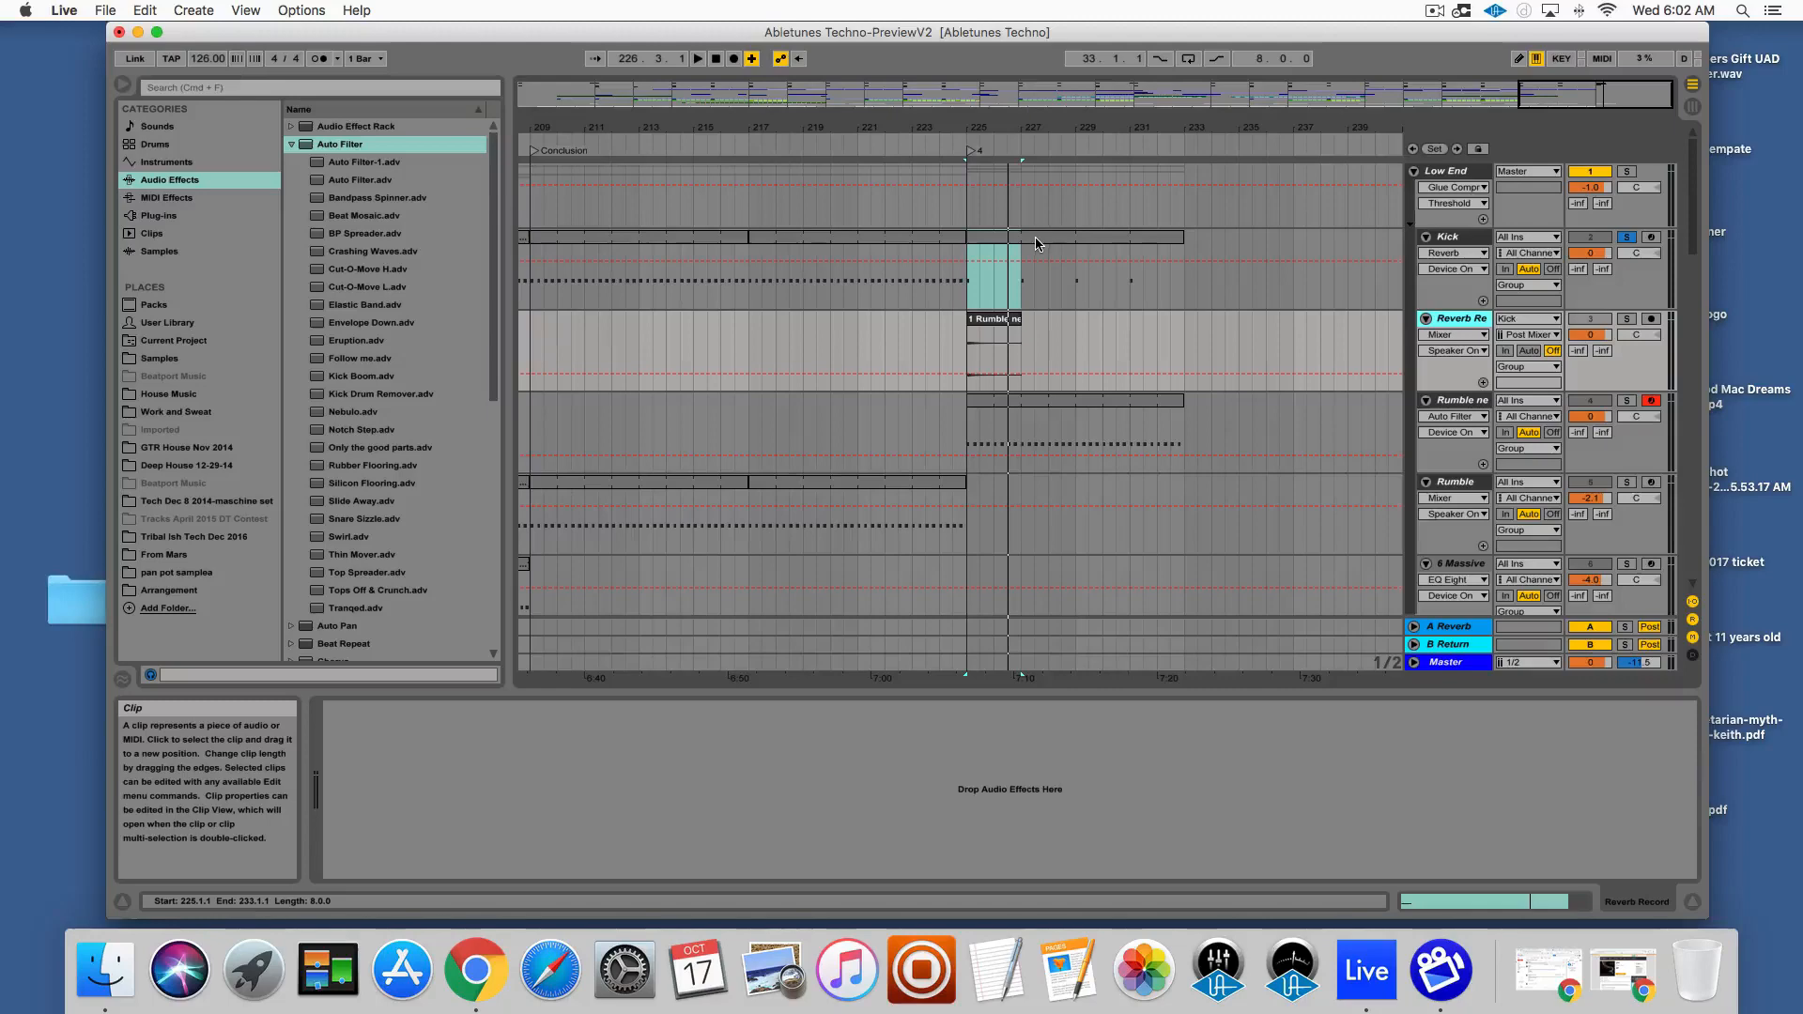
pyautogui.click(1077, 237)
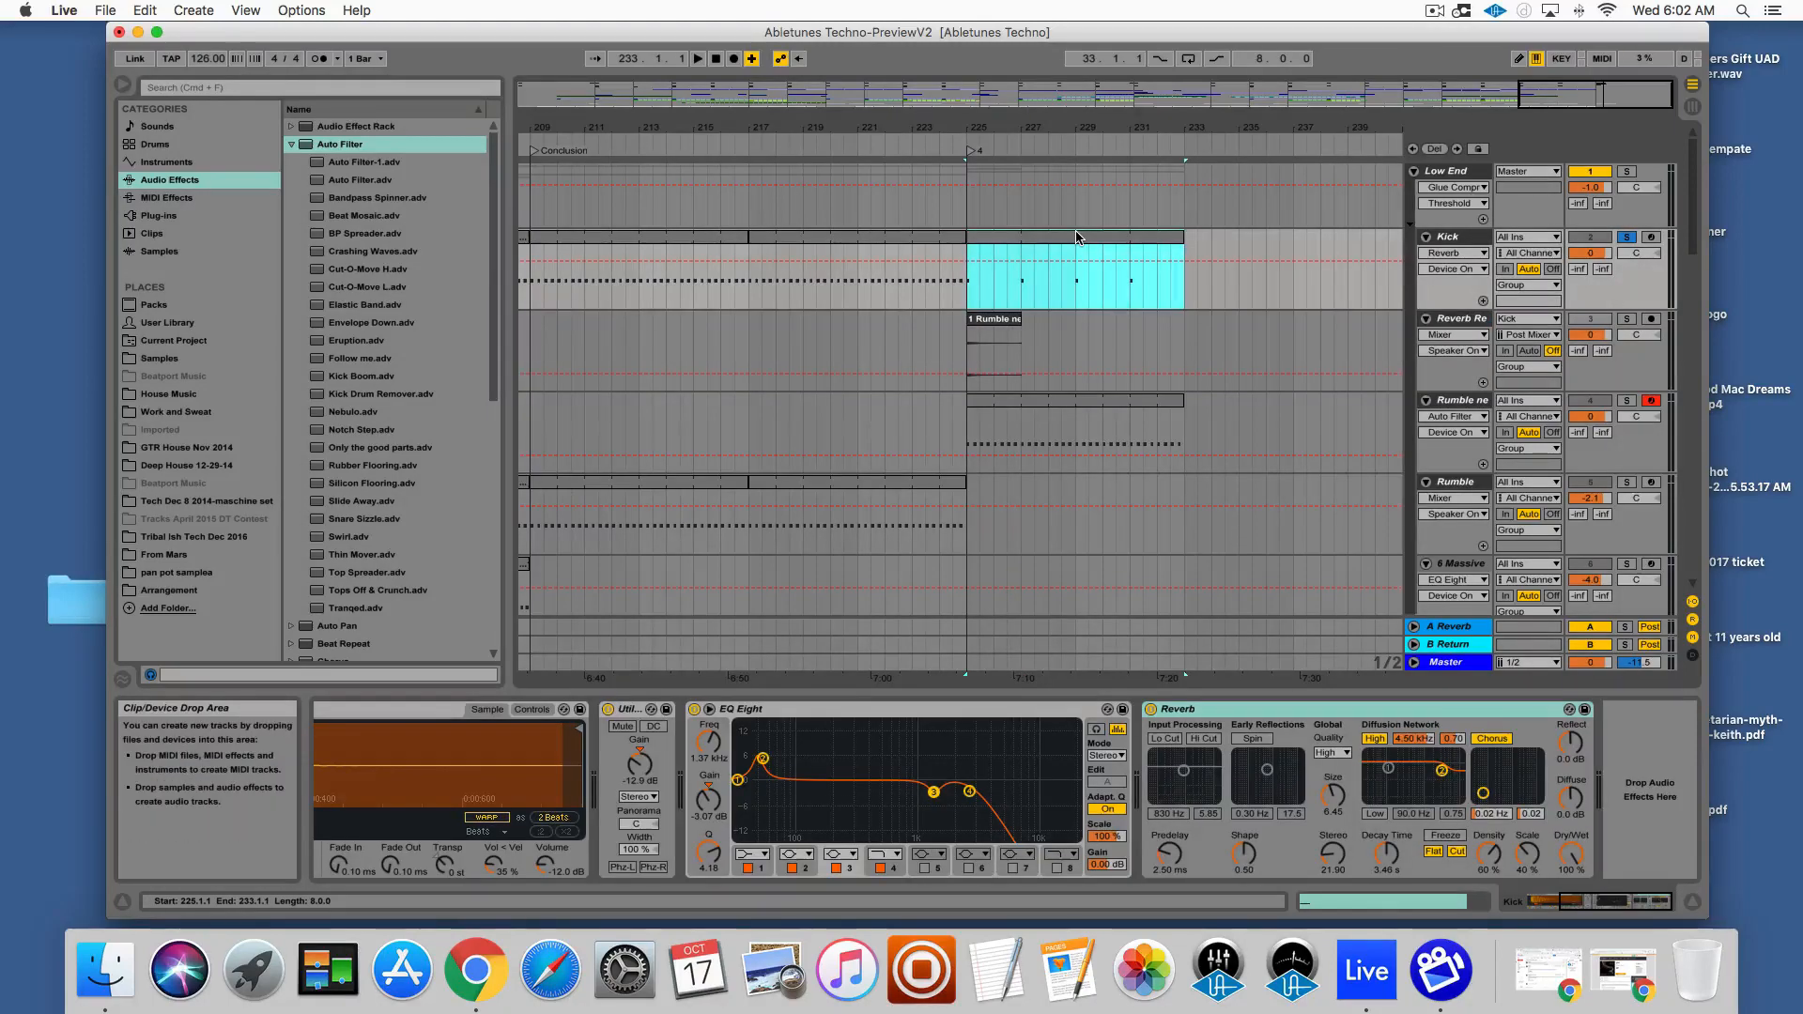
pyautogui.click(1075, 231)
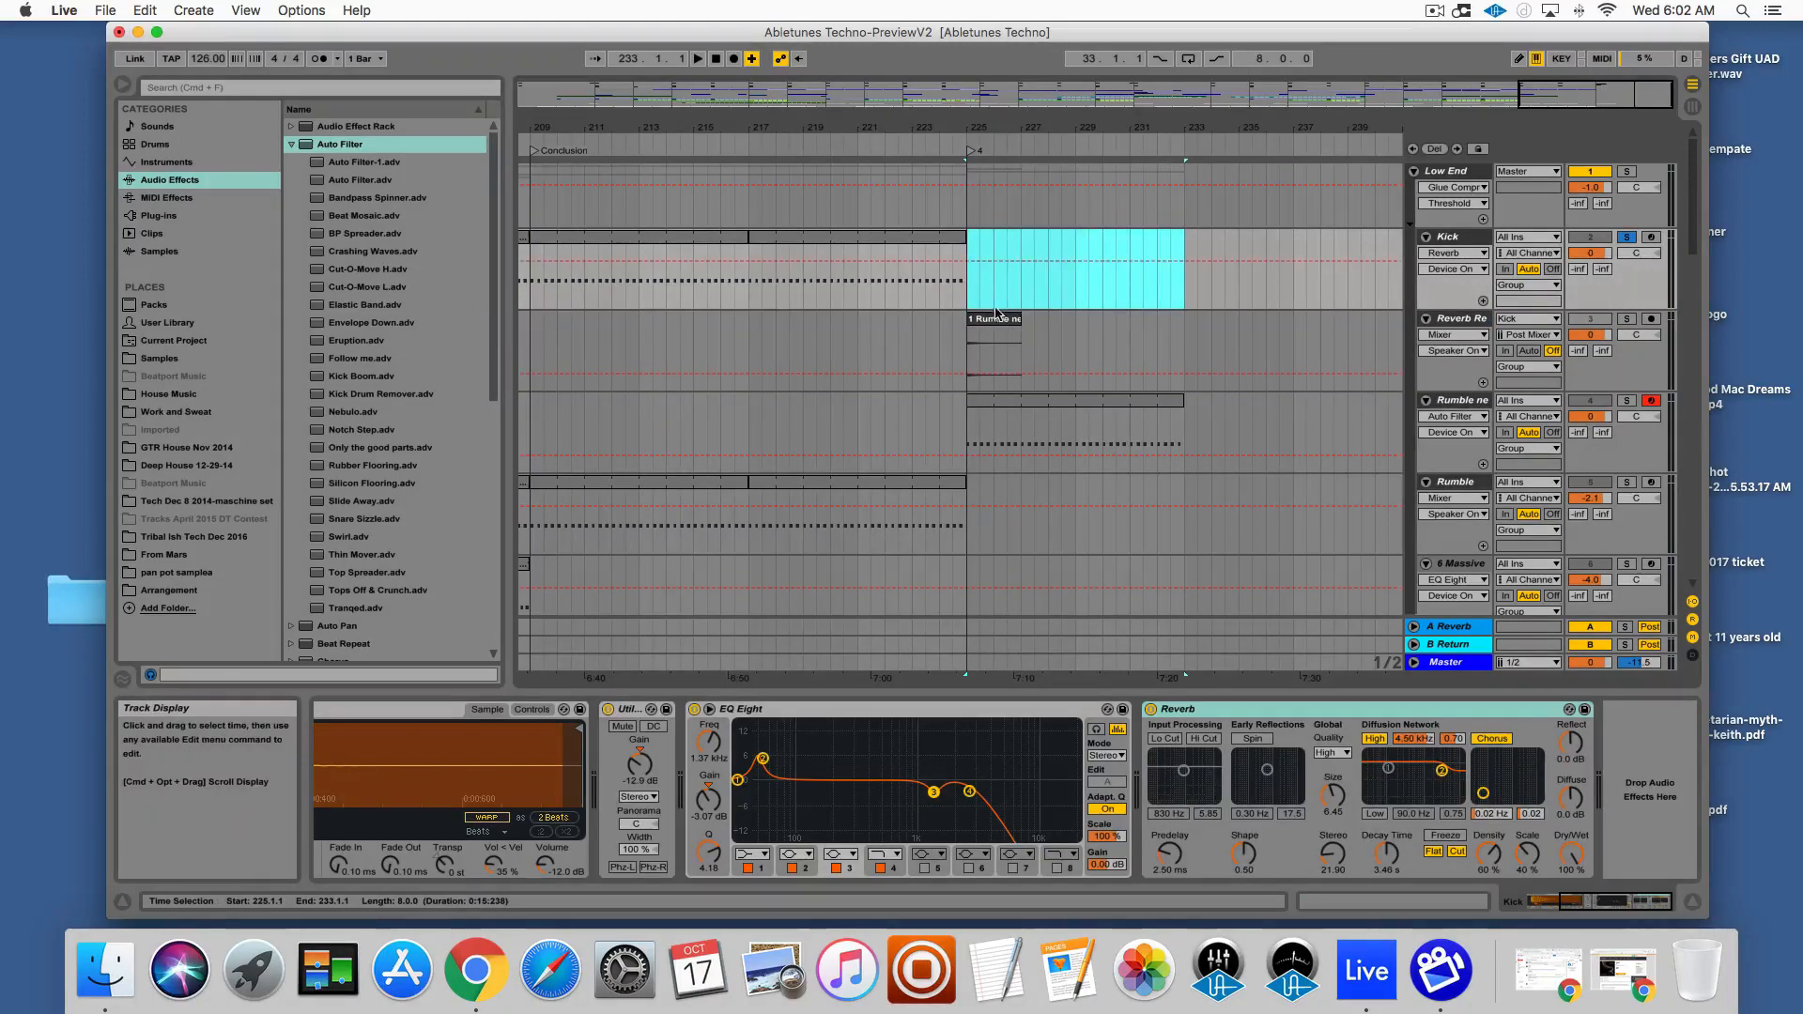
pyautogui.press('super+z')
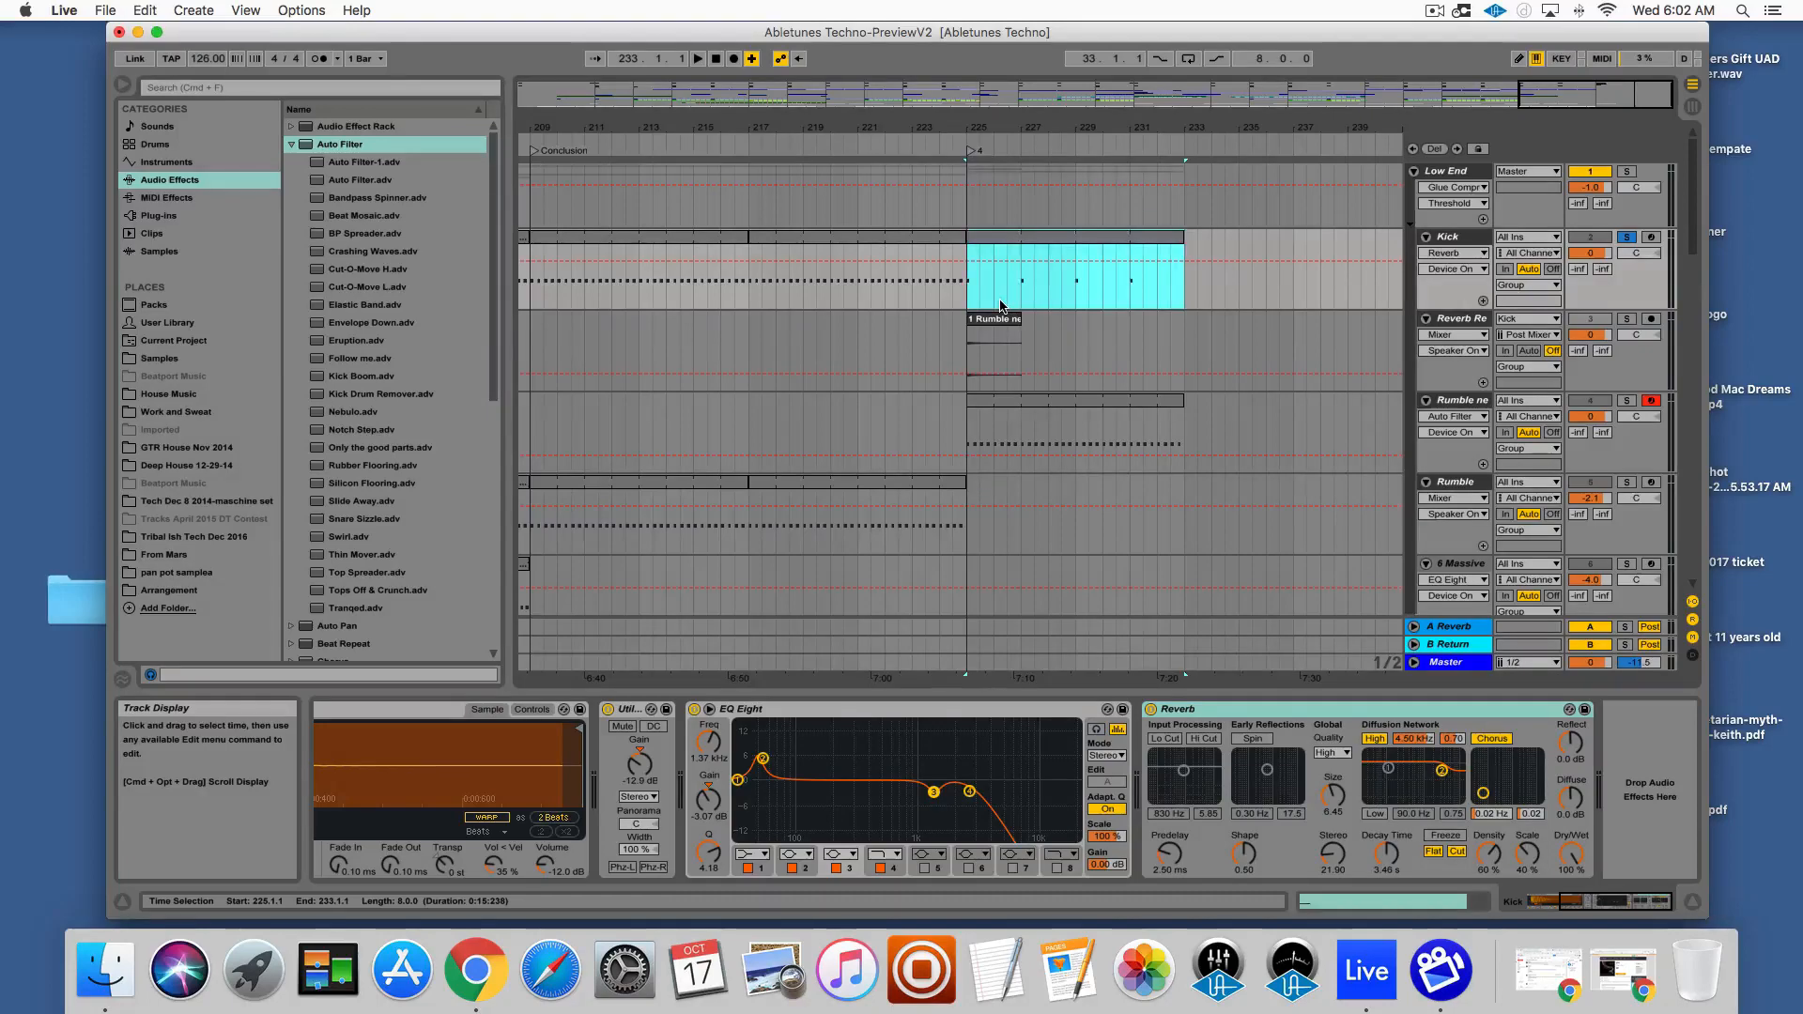
# Arm the Reverb Record track and record the kick's reverb tail onto it from bar 229
pyautogui.click(1075, 318)
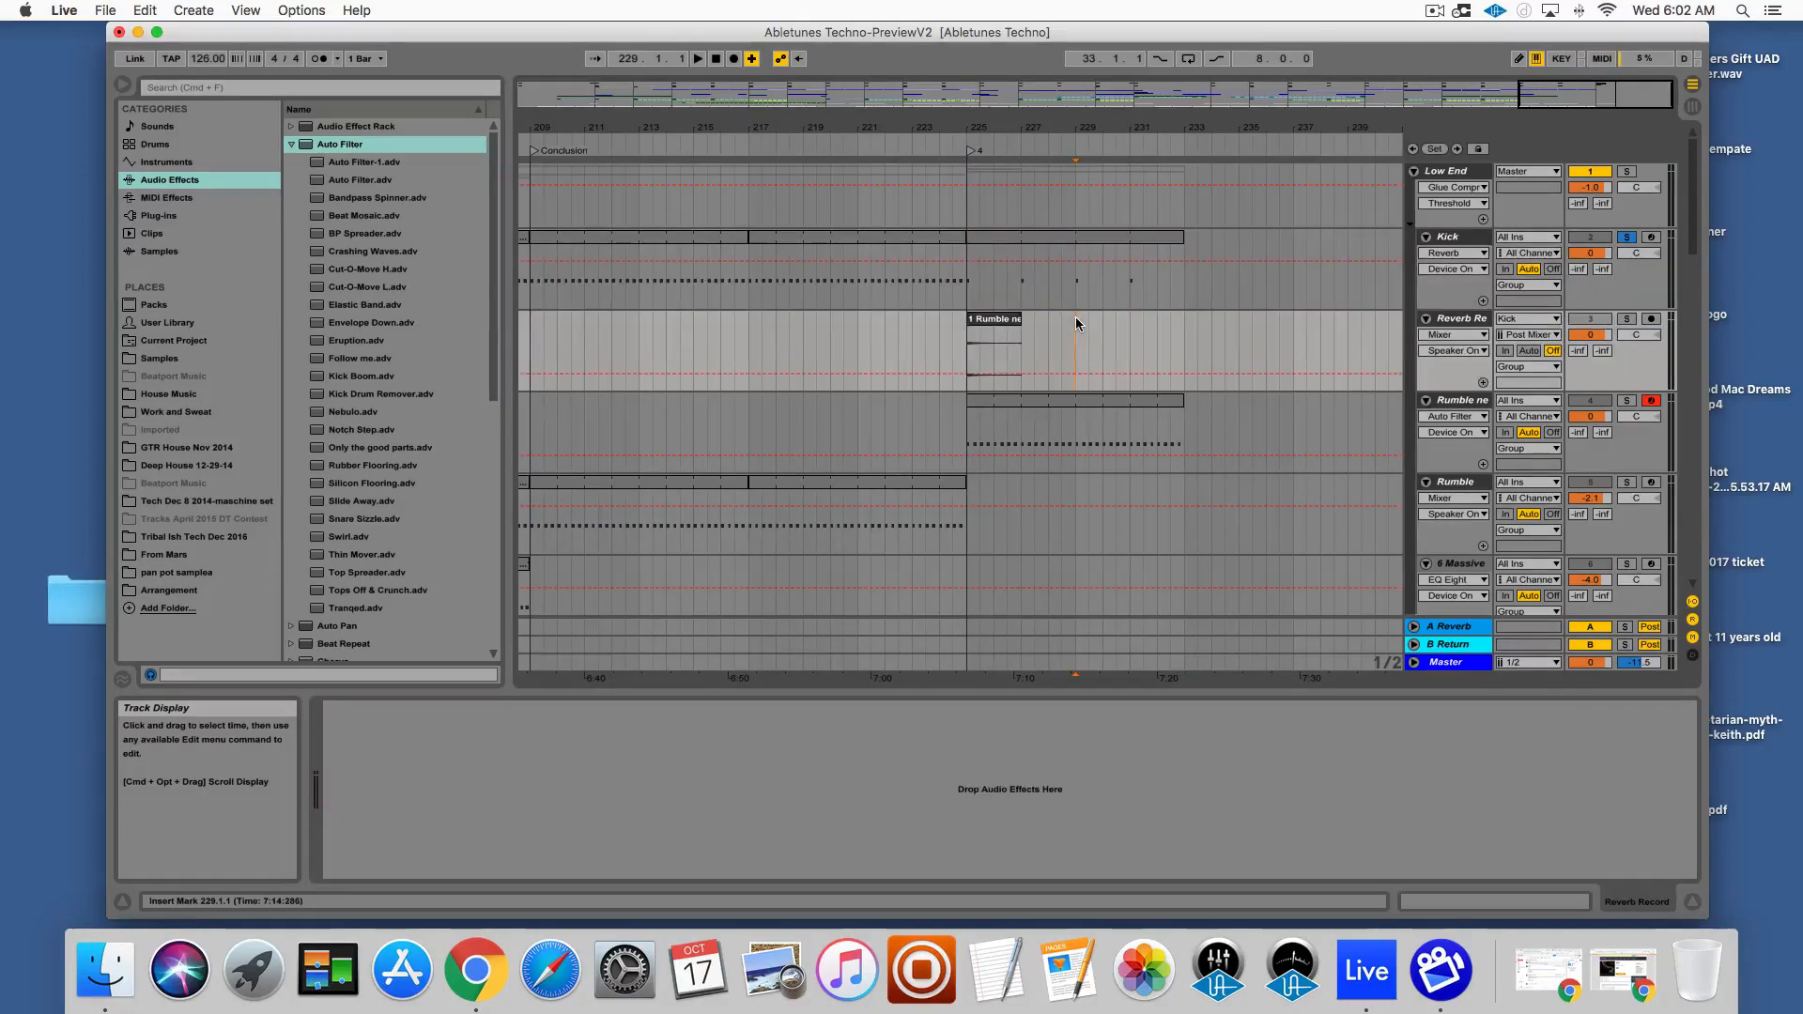
pyautogui.click(1652, 319)
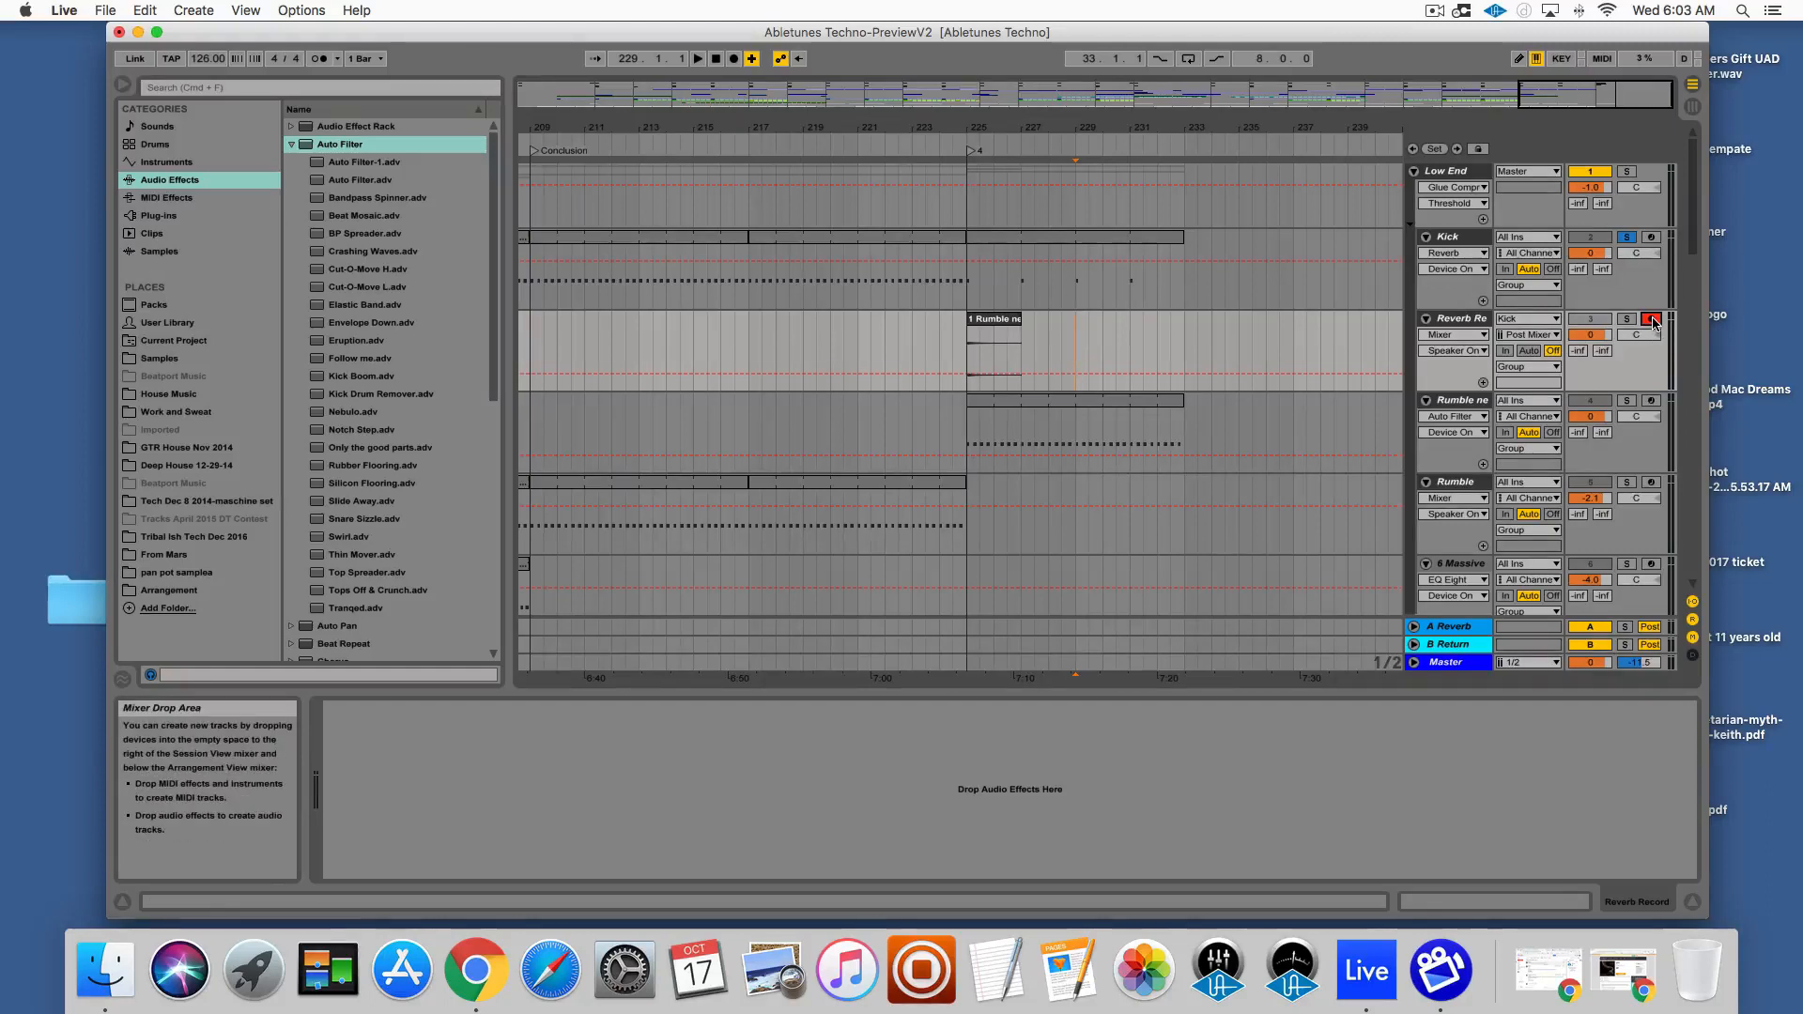
pyautogui.click(735, 58)
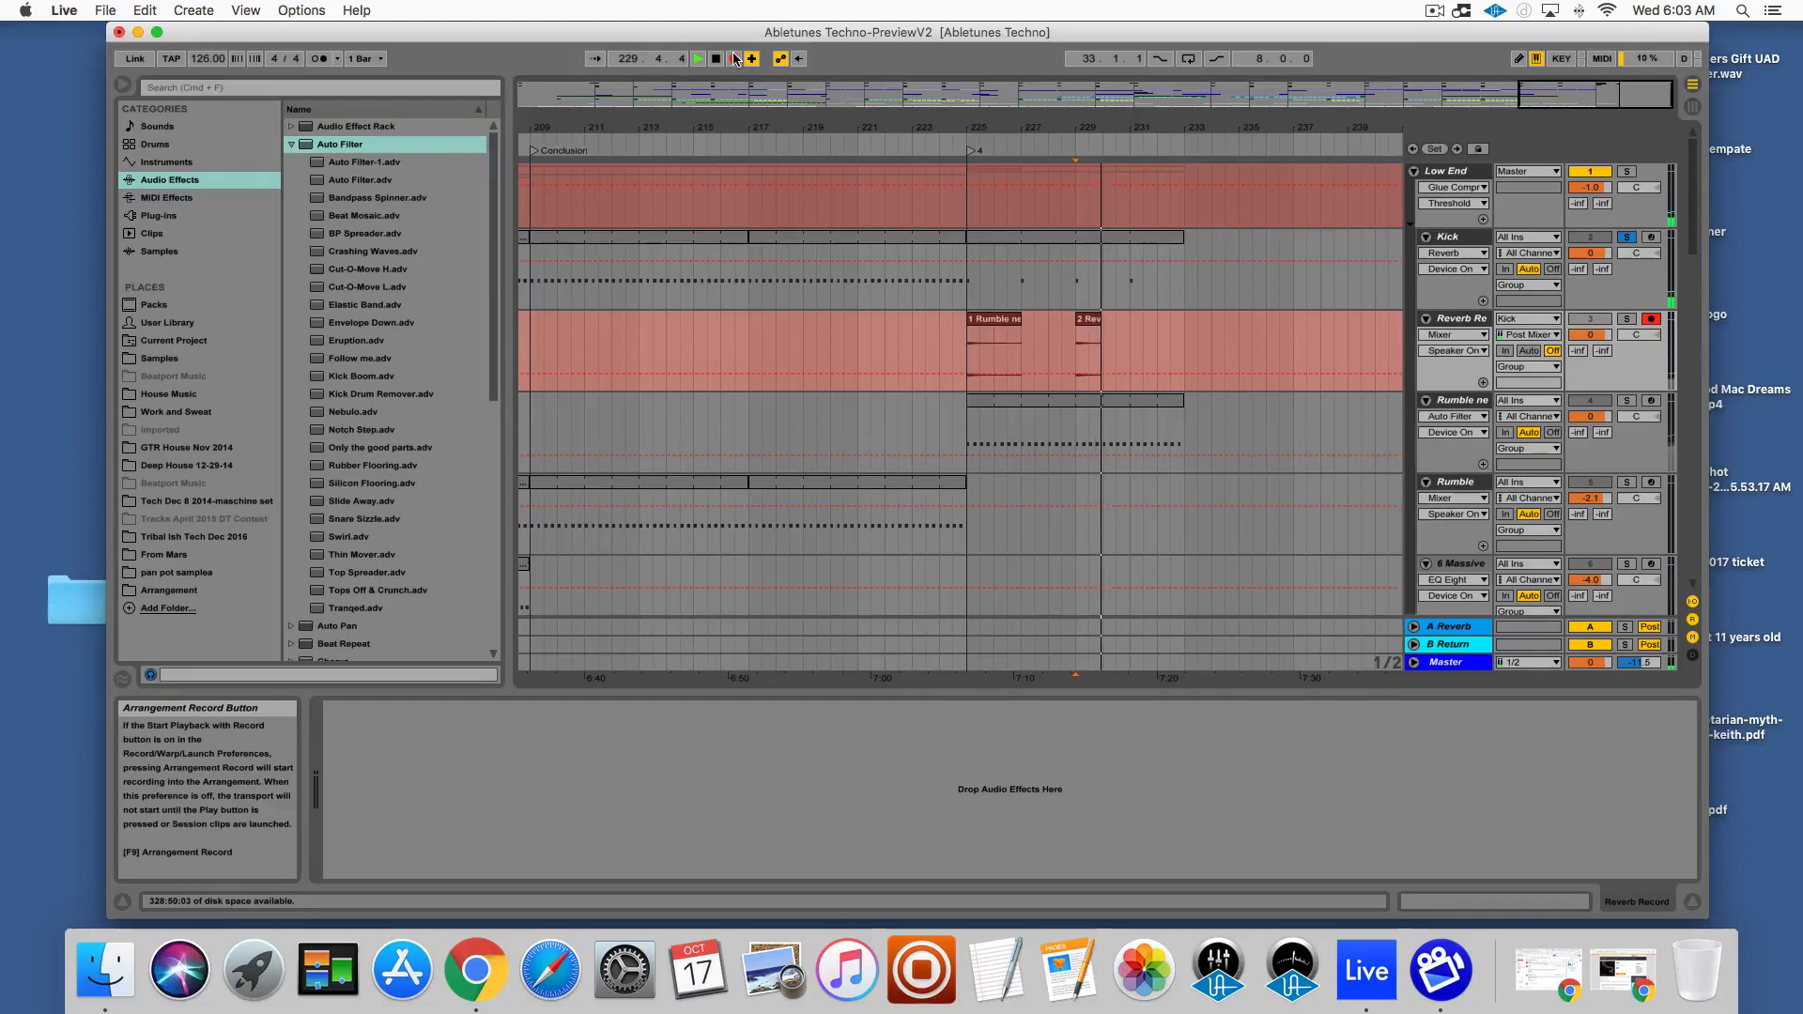
pyautogui.press('space')
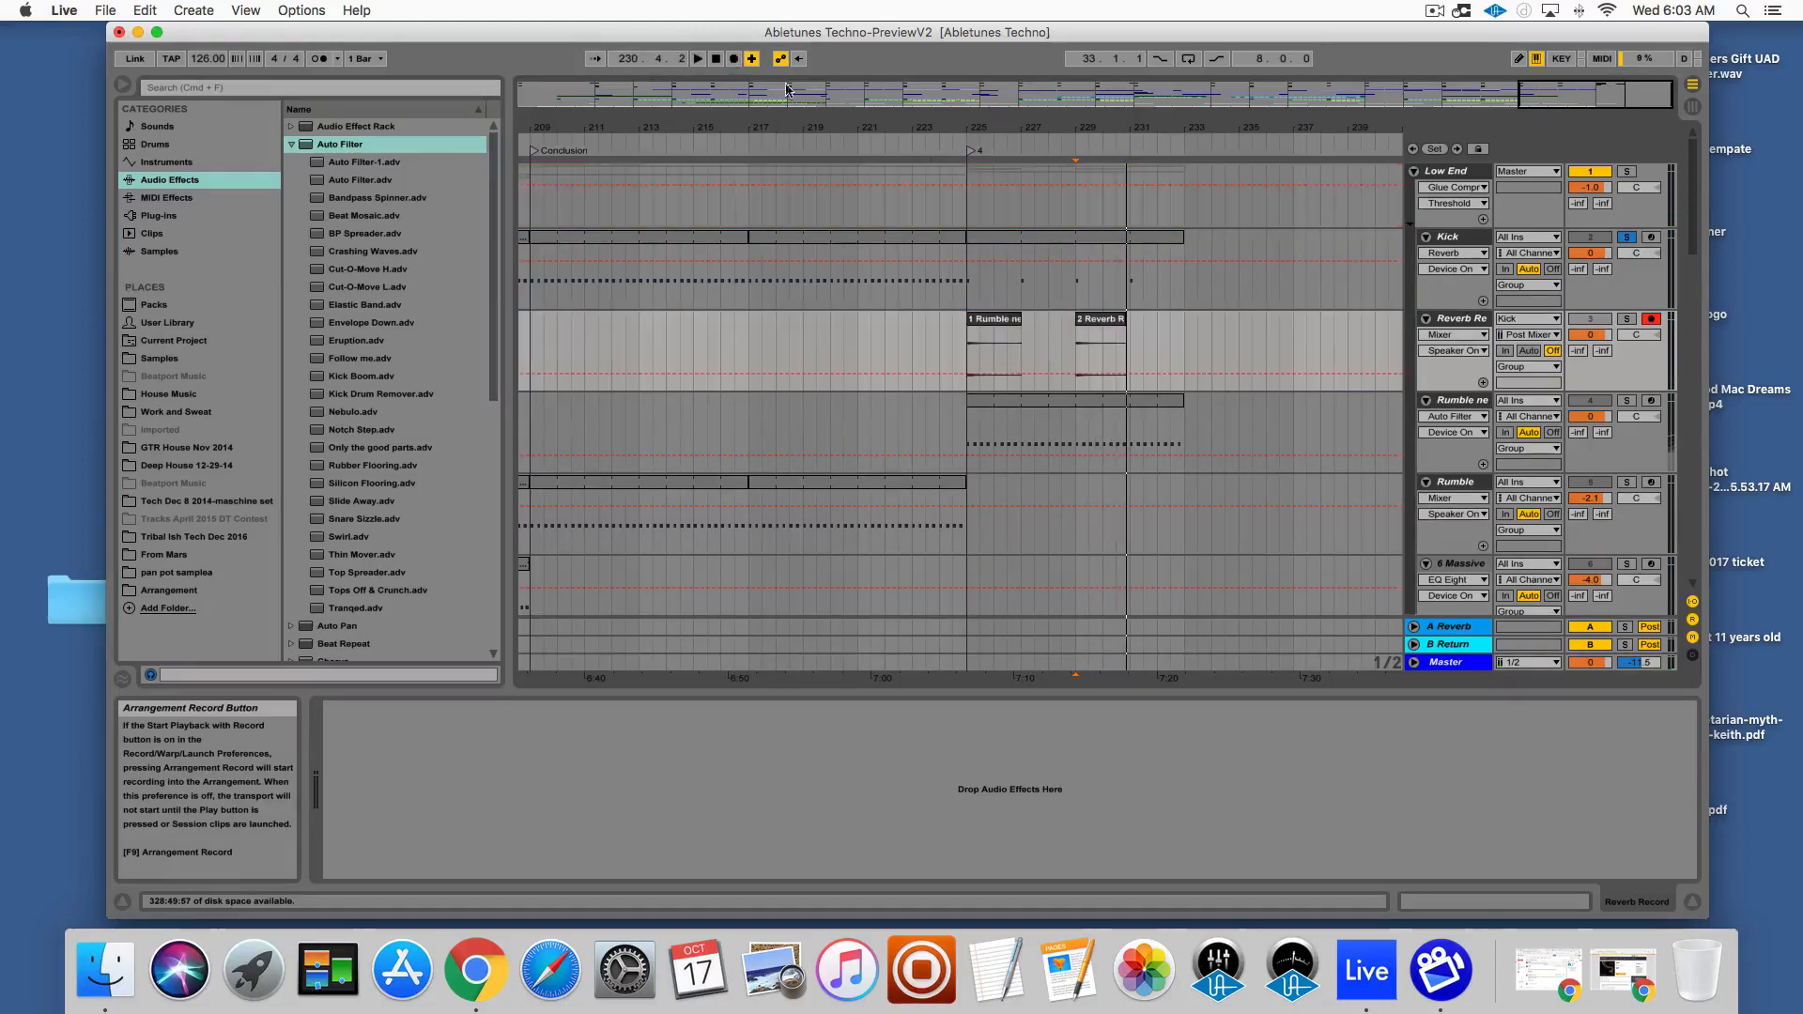
# Solo the Low End group in place of the Kick track and play the arrangement around bar 229
pyautogui.click(1101, 338)
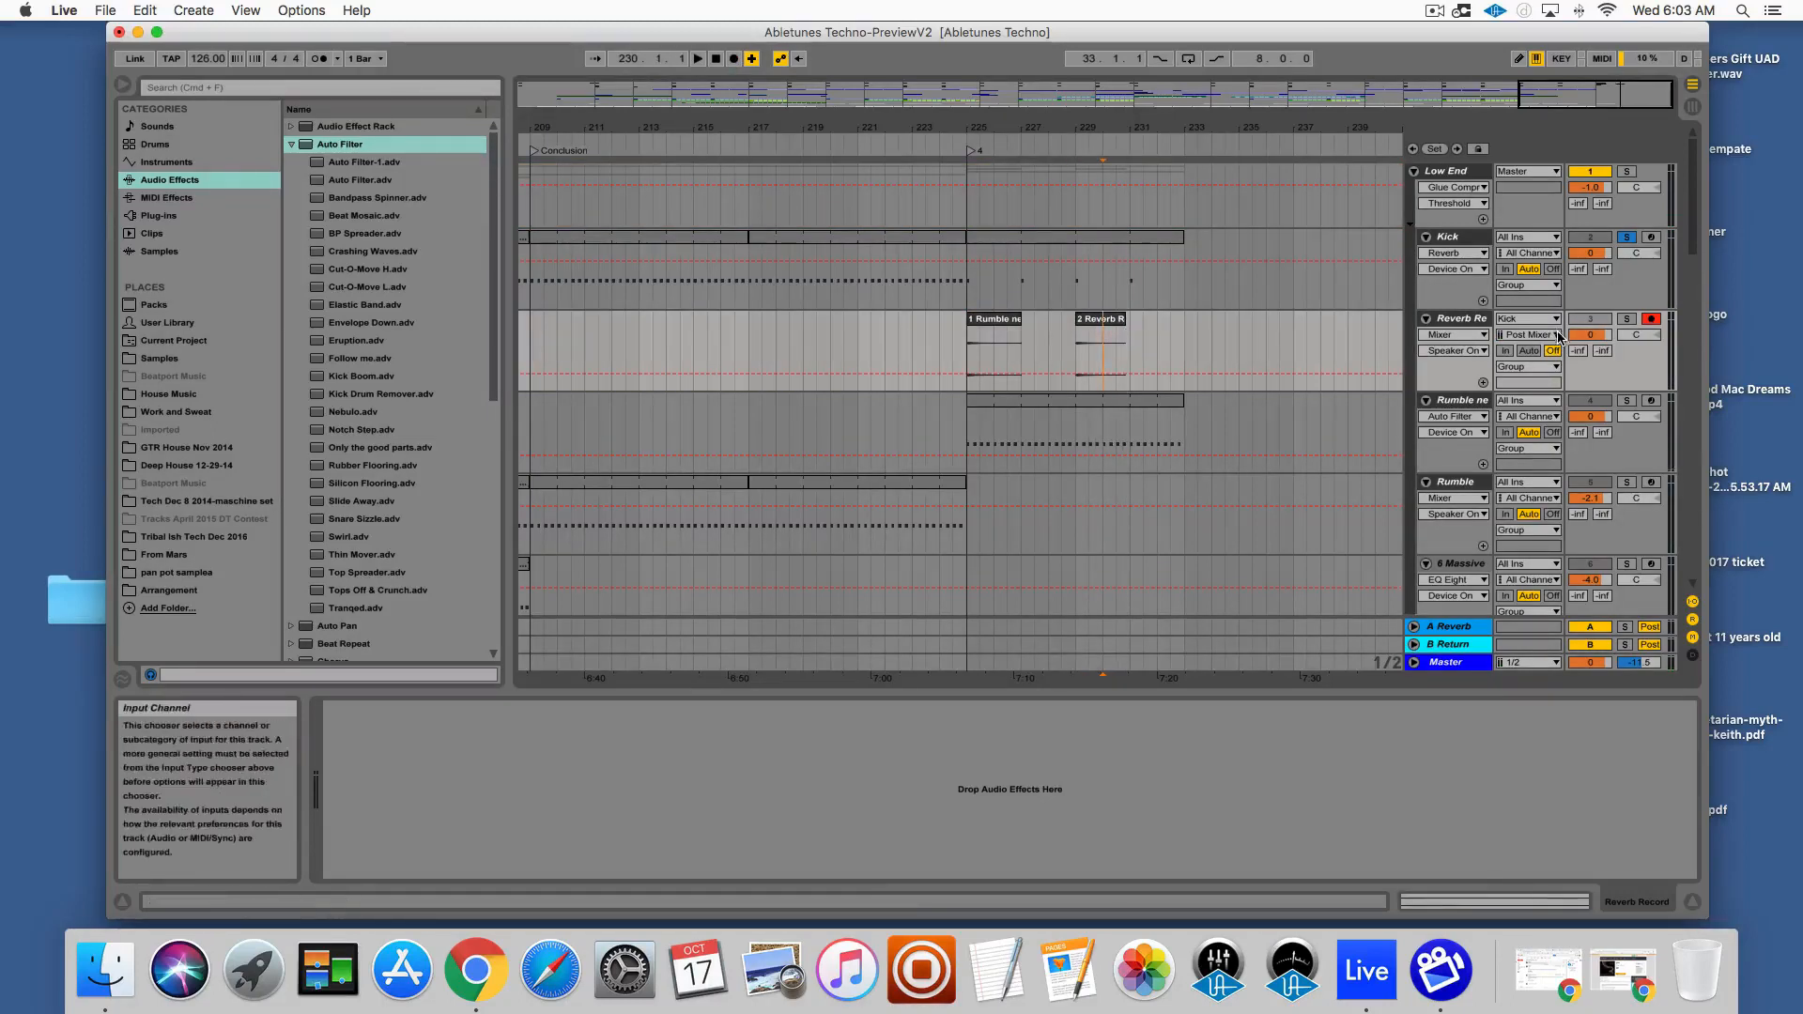
pyautogui.click(1628, 174)
pyautogui.click(1080, 145)
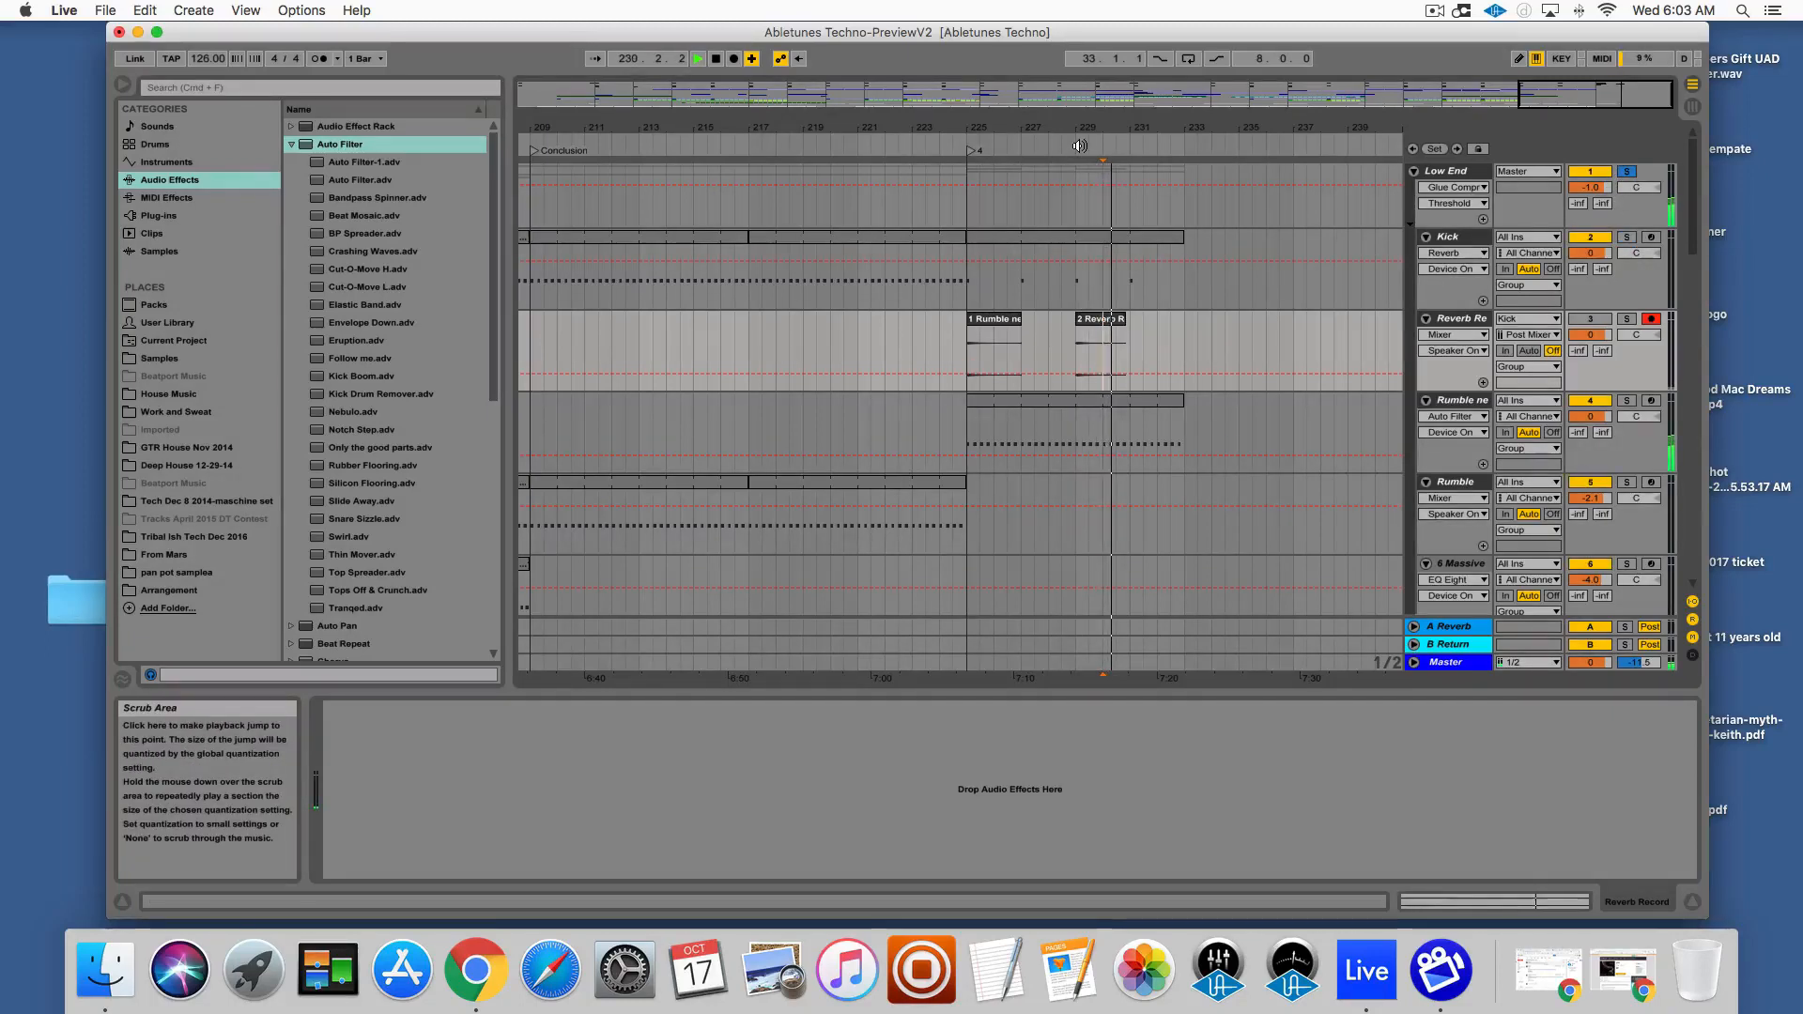
# Stop playback and delete the newly recorded clip at bar 229 on the Reverb Record track
pyautogui.click(1096, 324)
pyautogui.press('space')
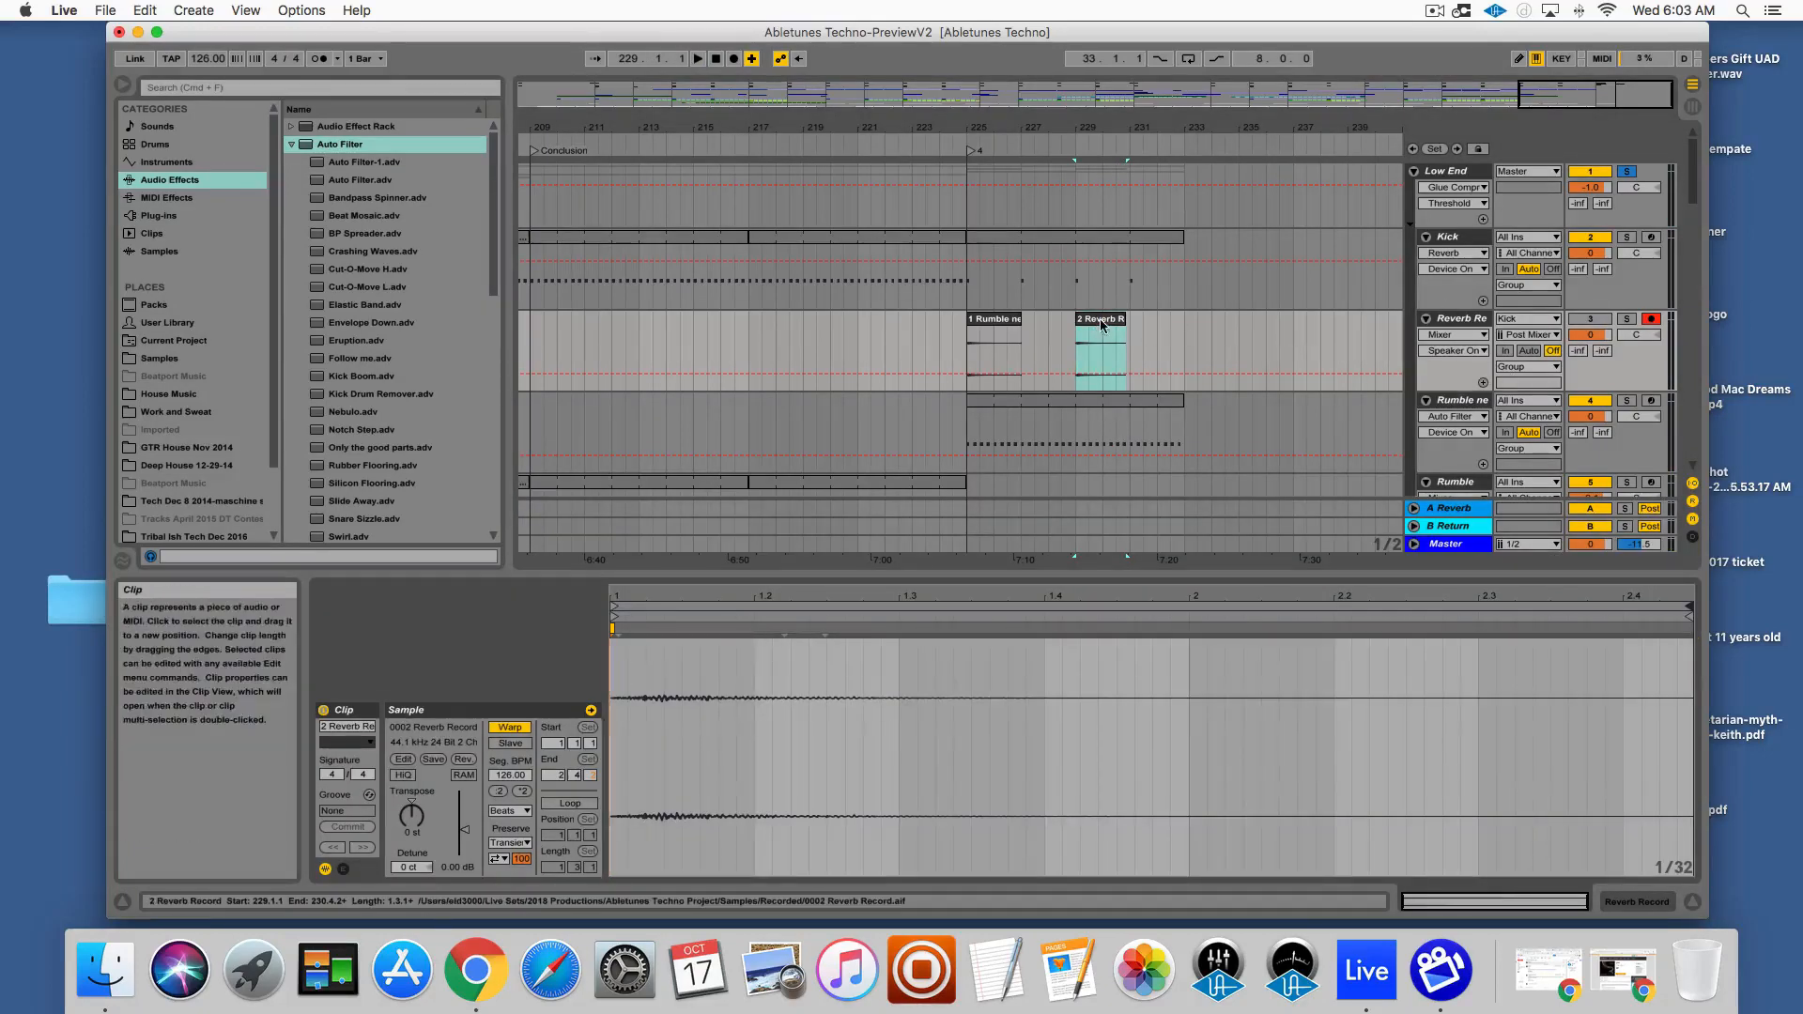
pyautogui.click(1101, 324)
pyautogui.press('Delete')
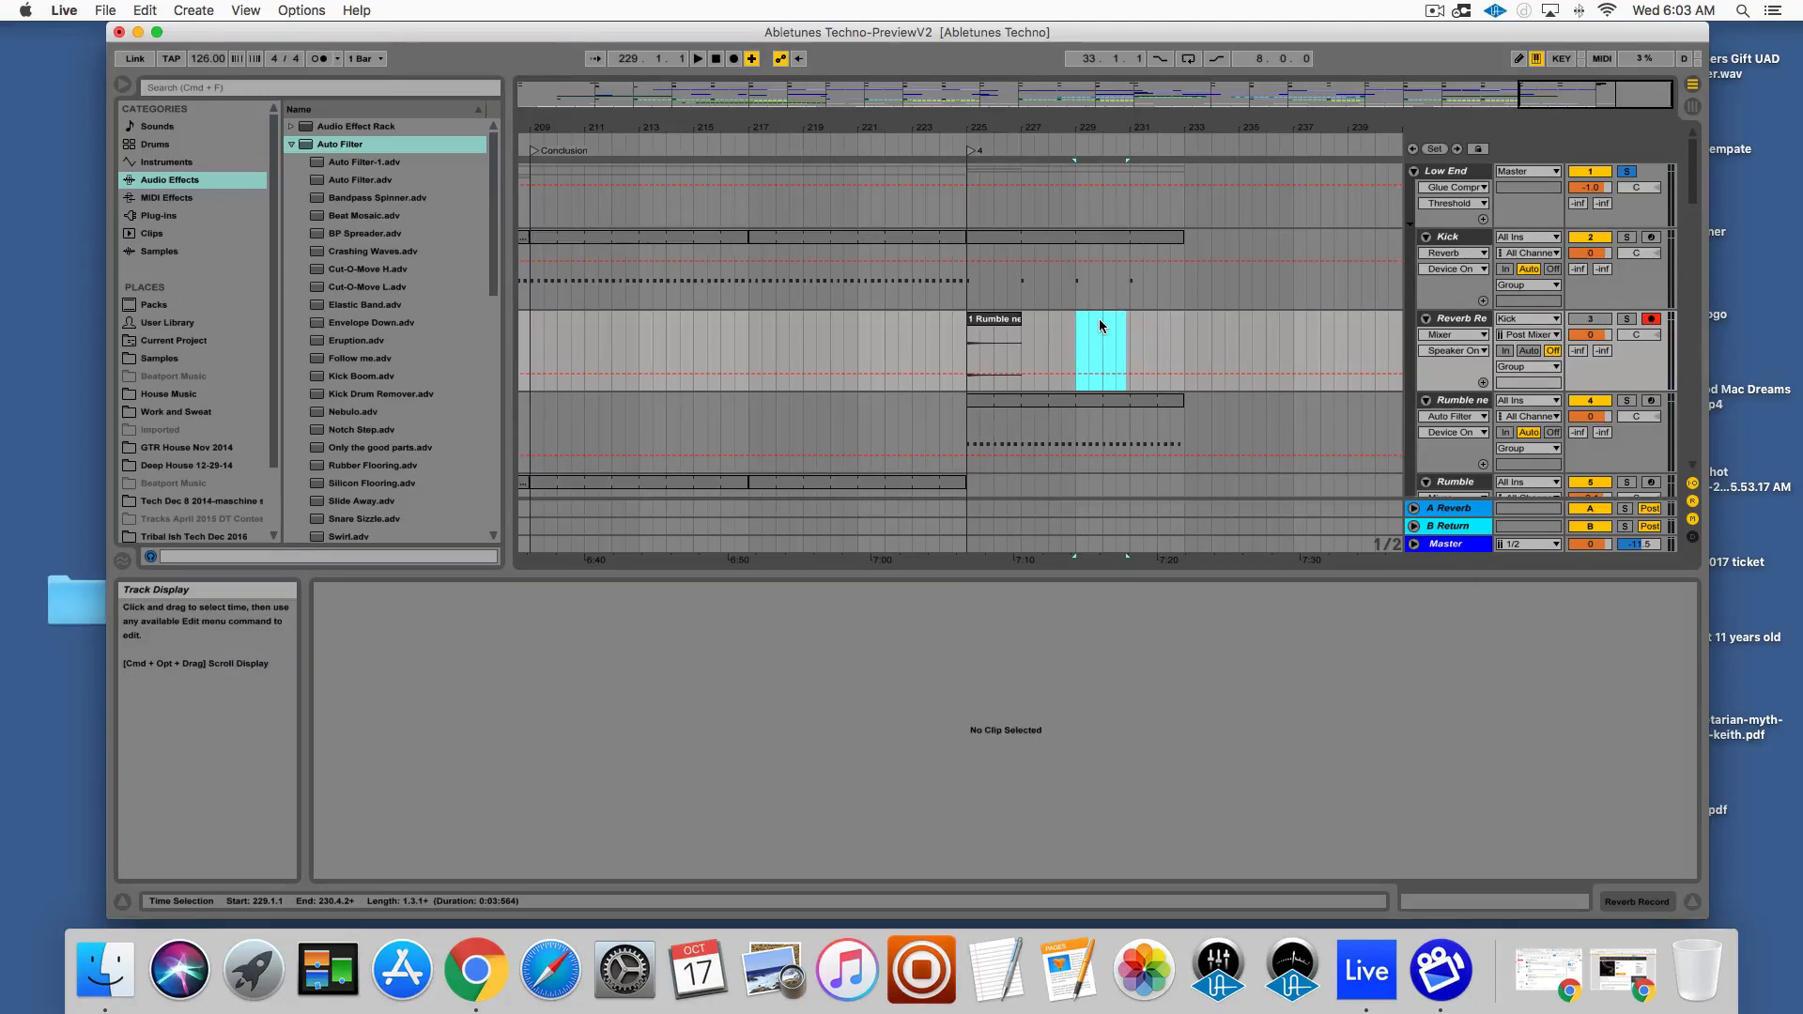
# Replace the bar 225 Kick clip with a duplicate of the four-beat Kick clip at bar 217
pyautogui.click(1001, 238)
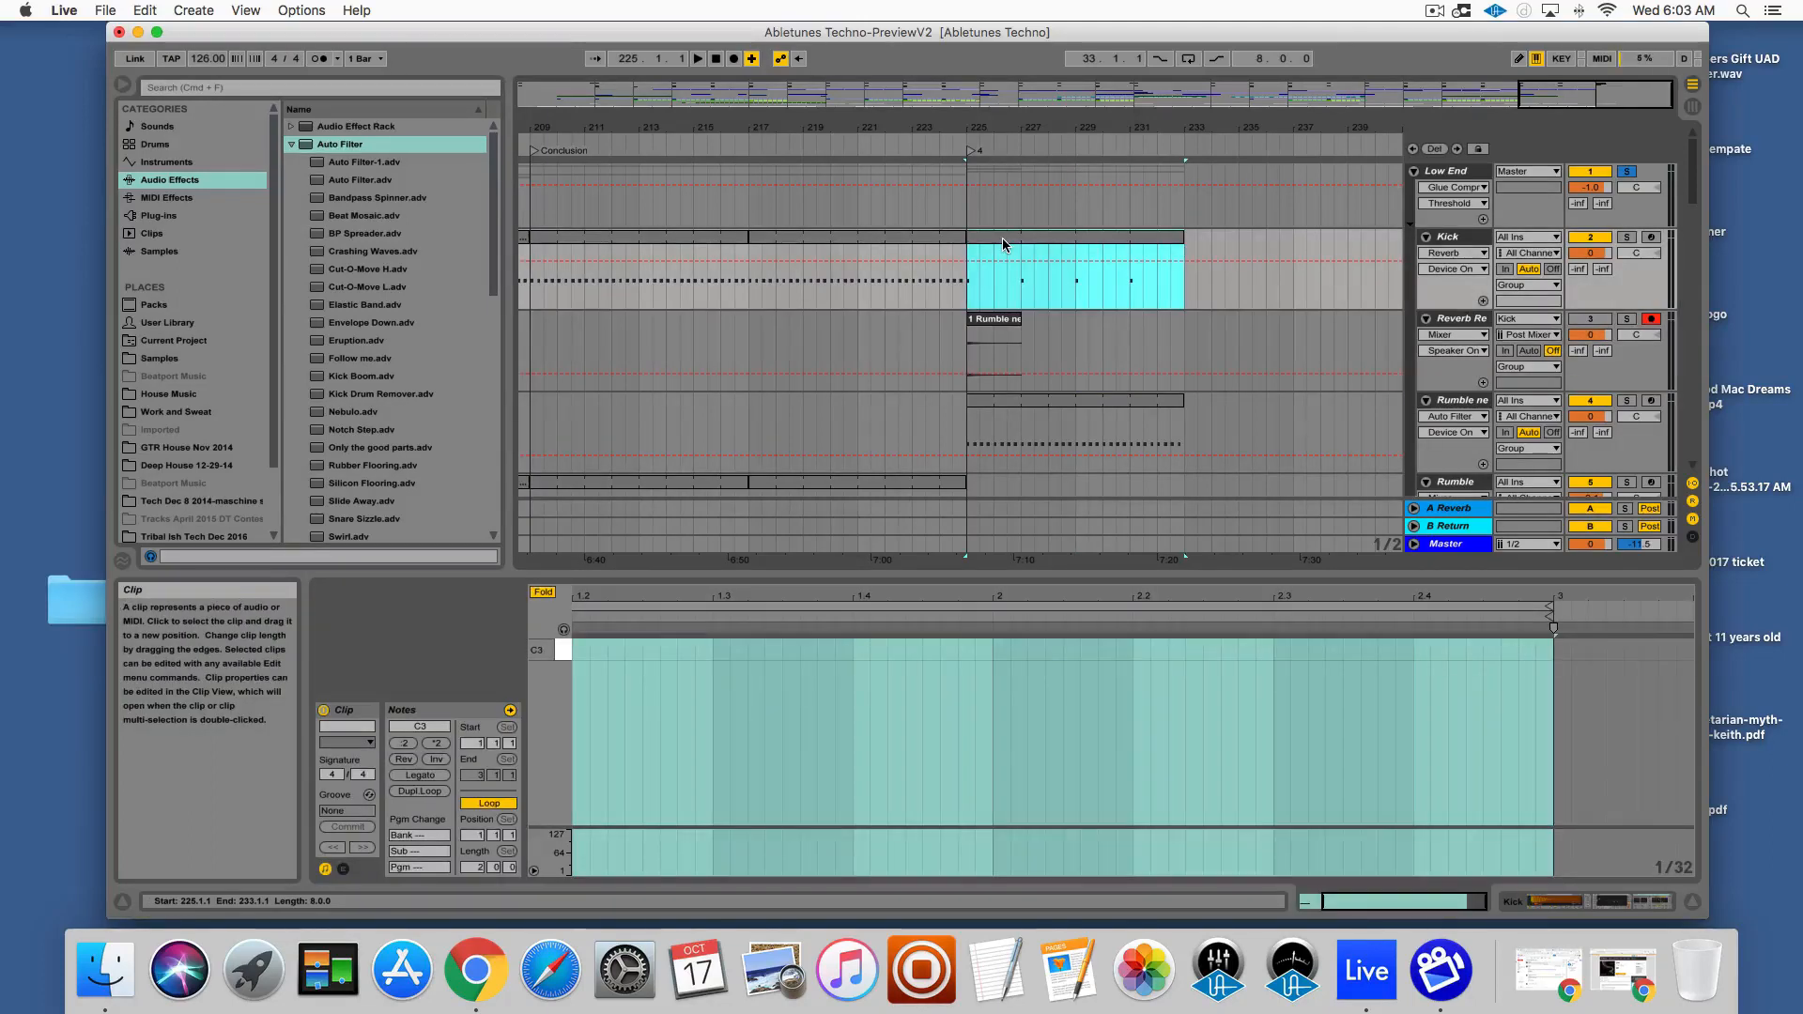
pyautogui.press('Delete')
pyautogui.click(911, 238)
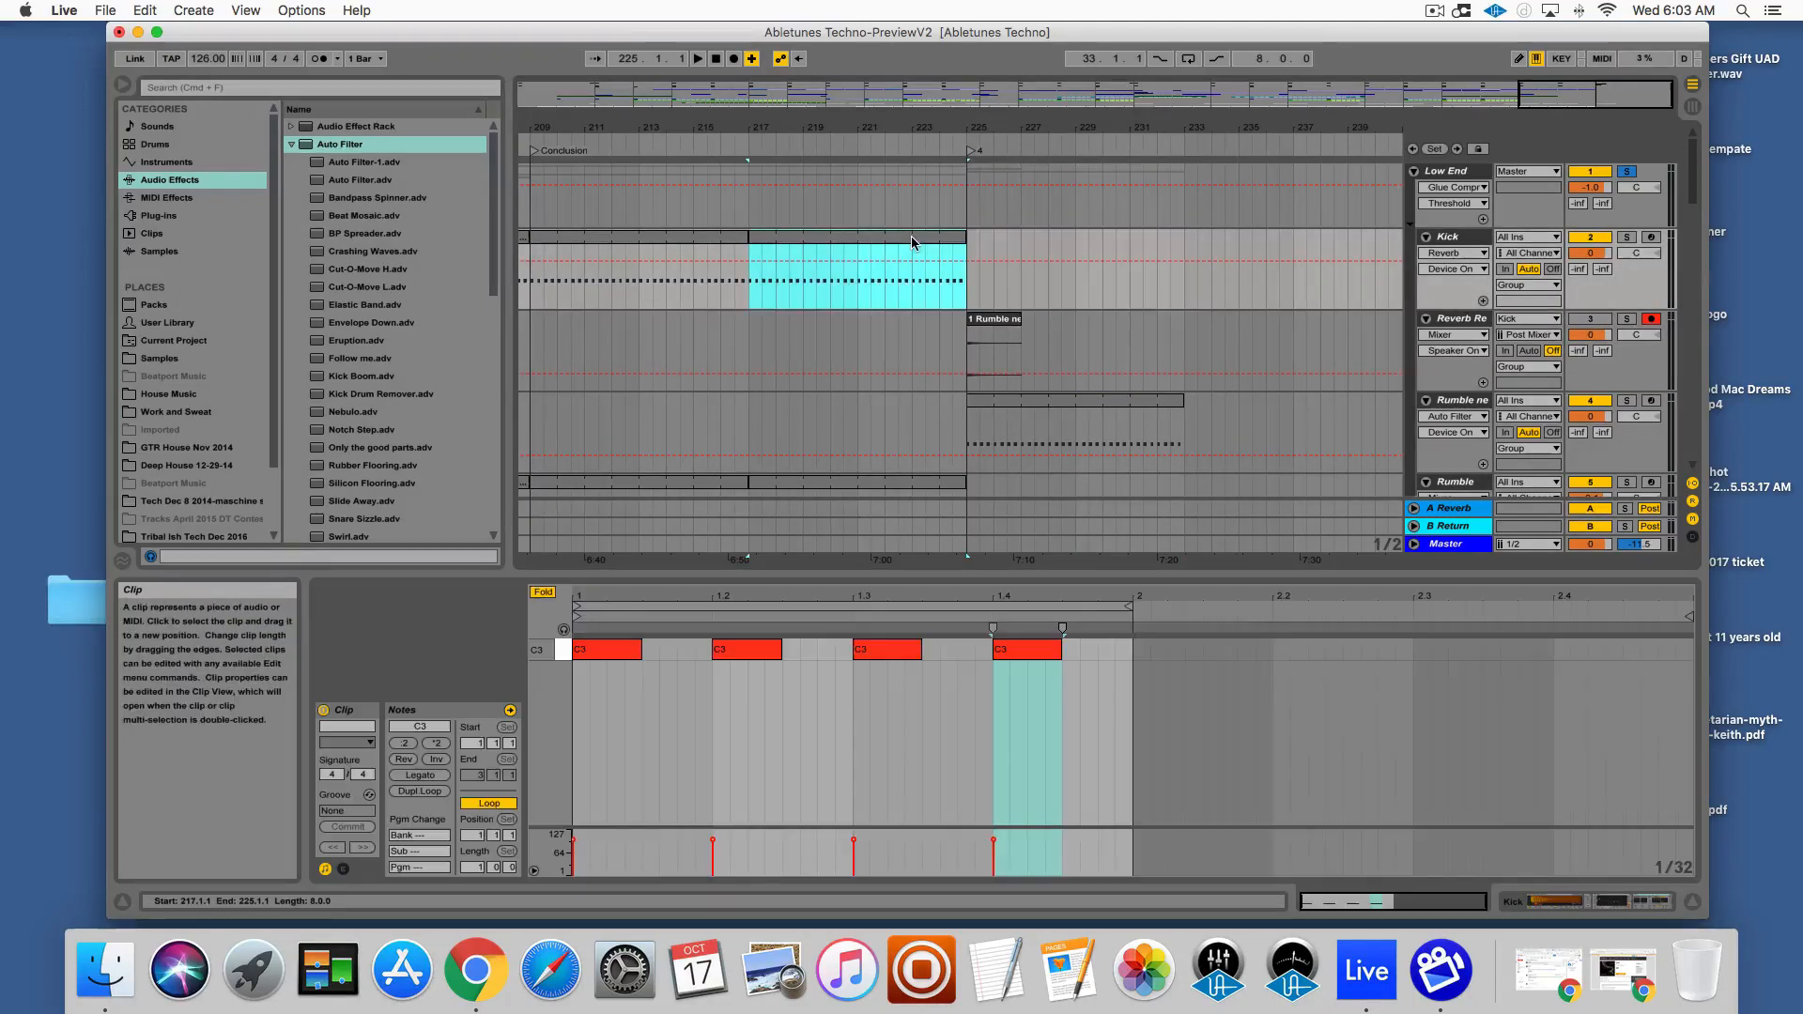
pyautogui.press('super+d')
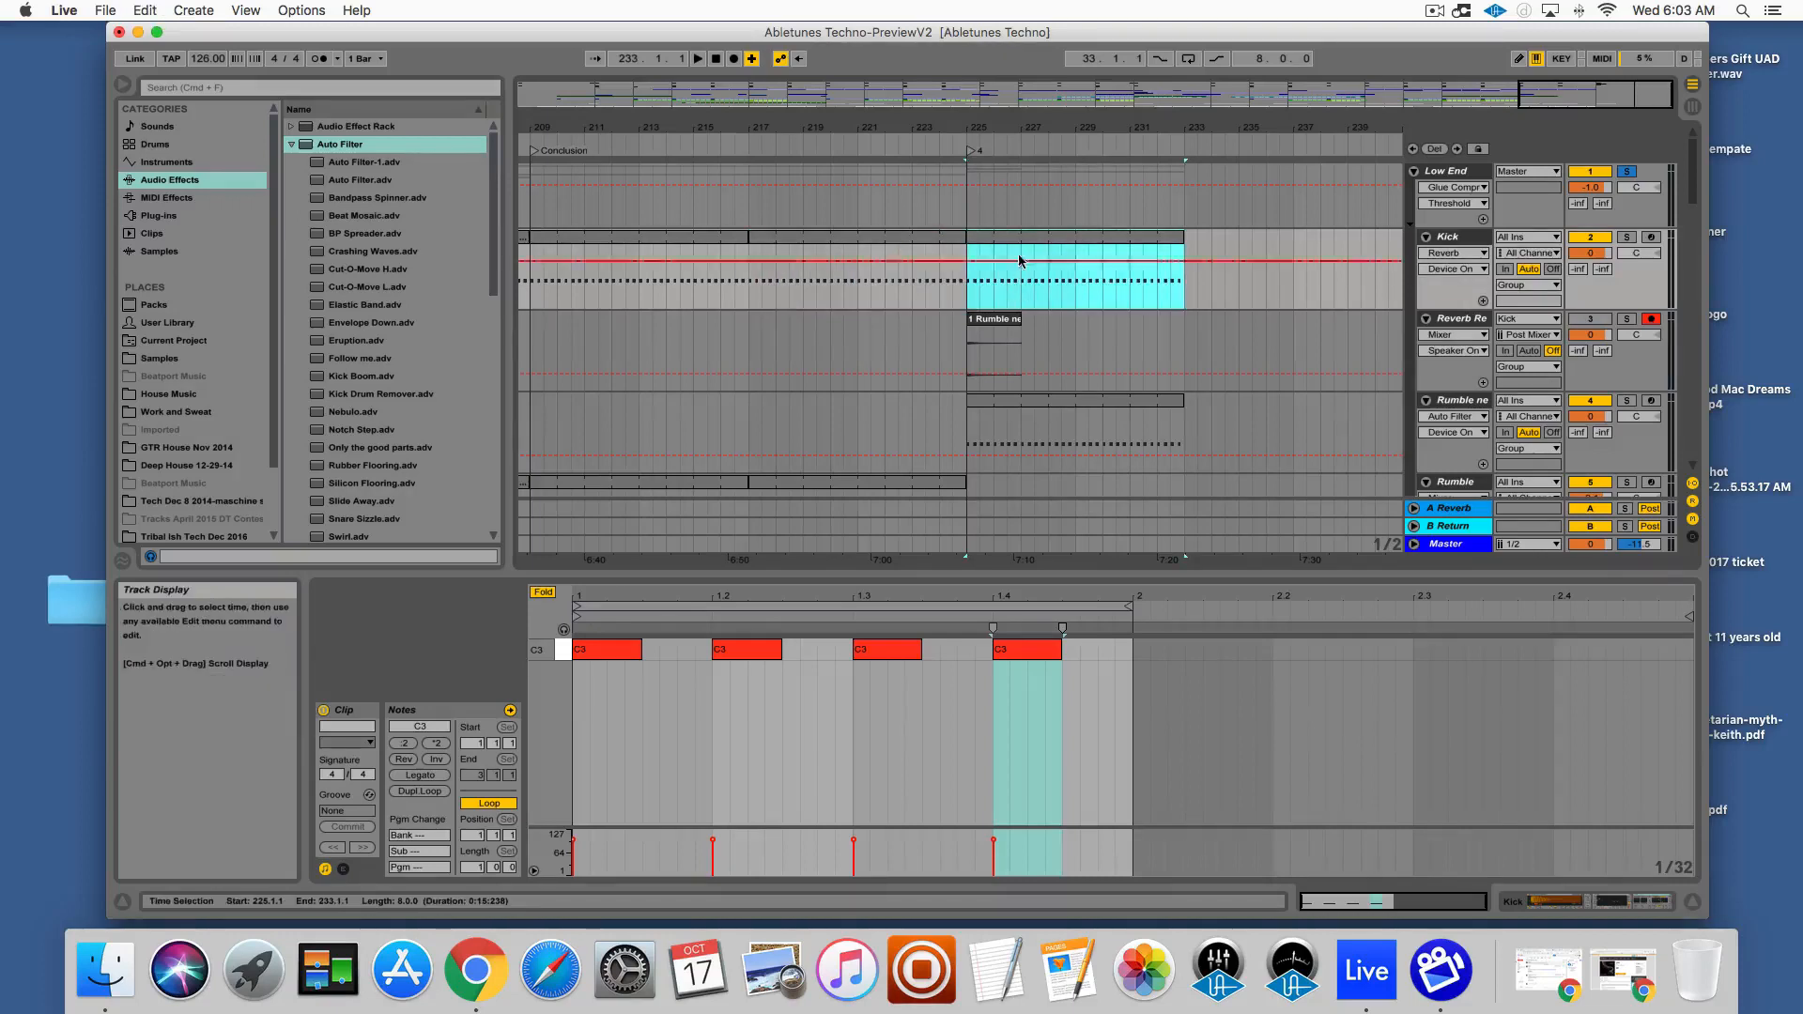
# Play from the locator at bar 225, turn off the Reverb device on the Kick track, and play again
pyautogui.doubleClick(972, 155)
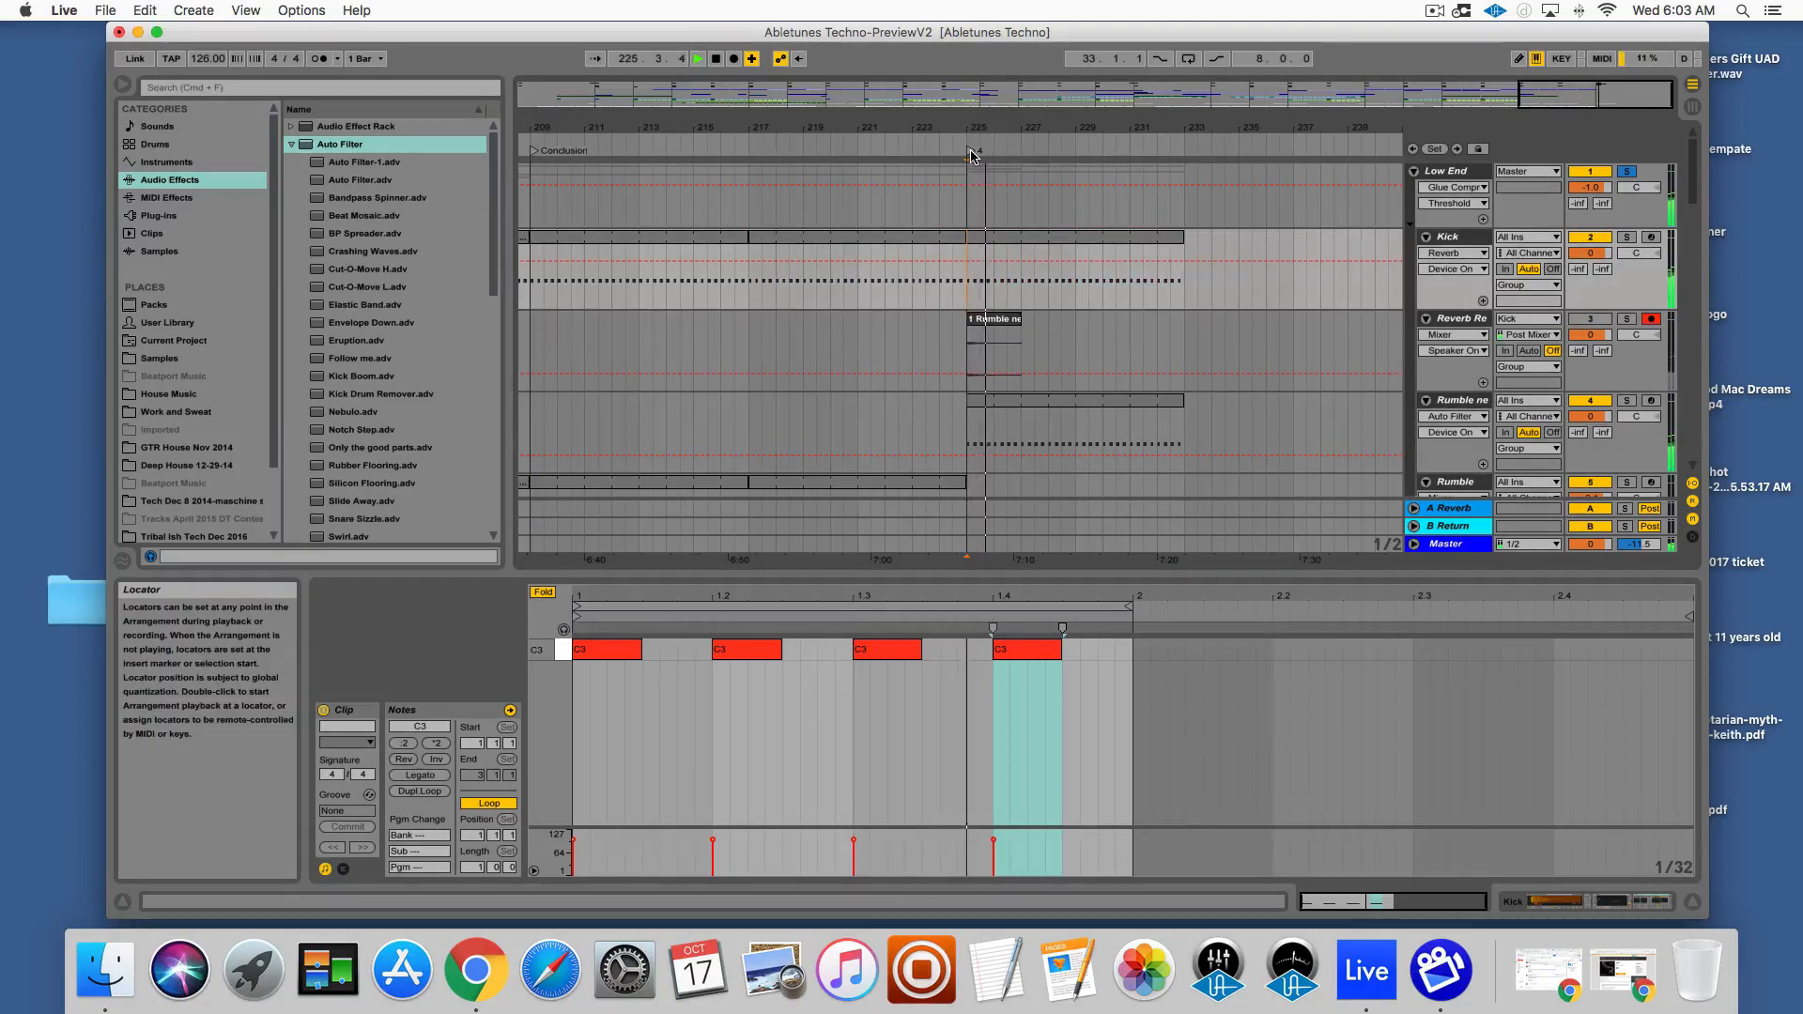
pyautogui.doubleClick(1461, 236)
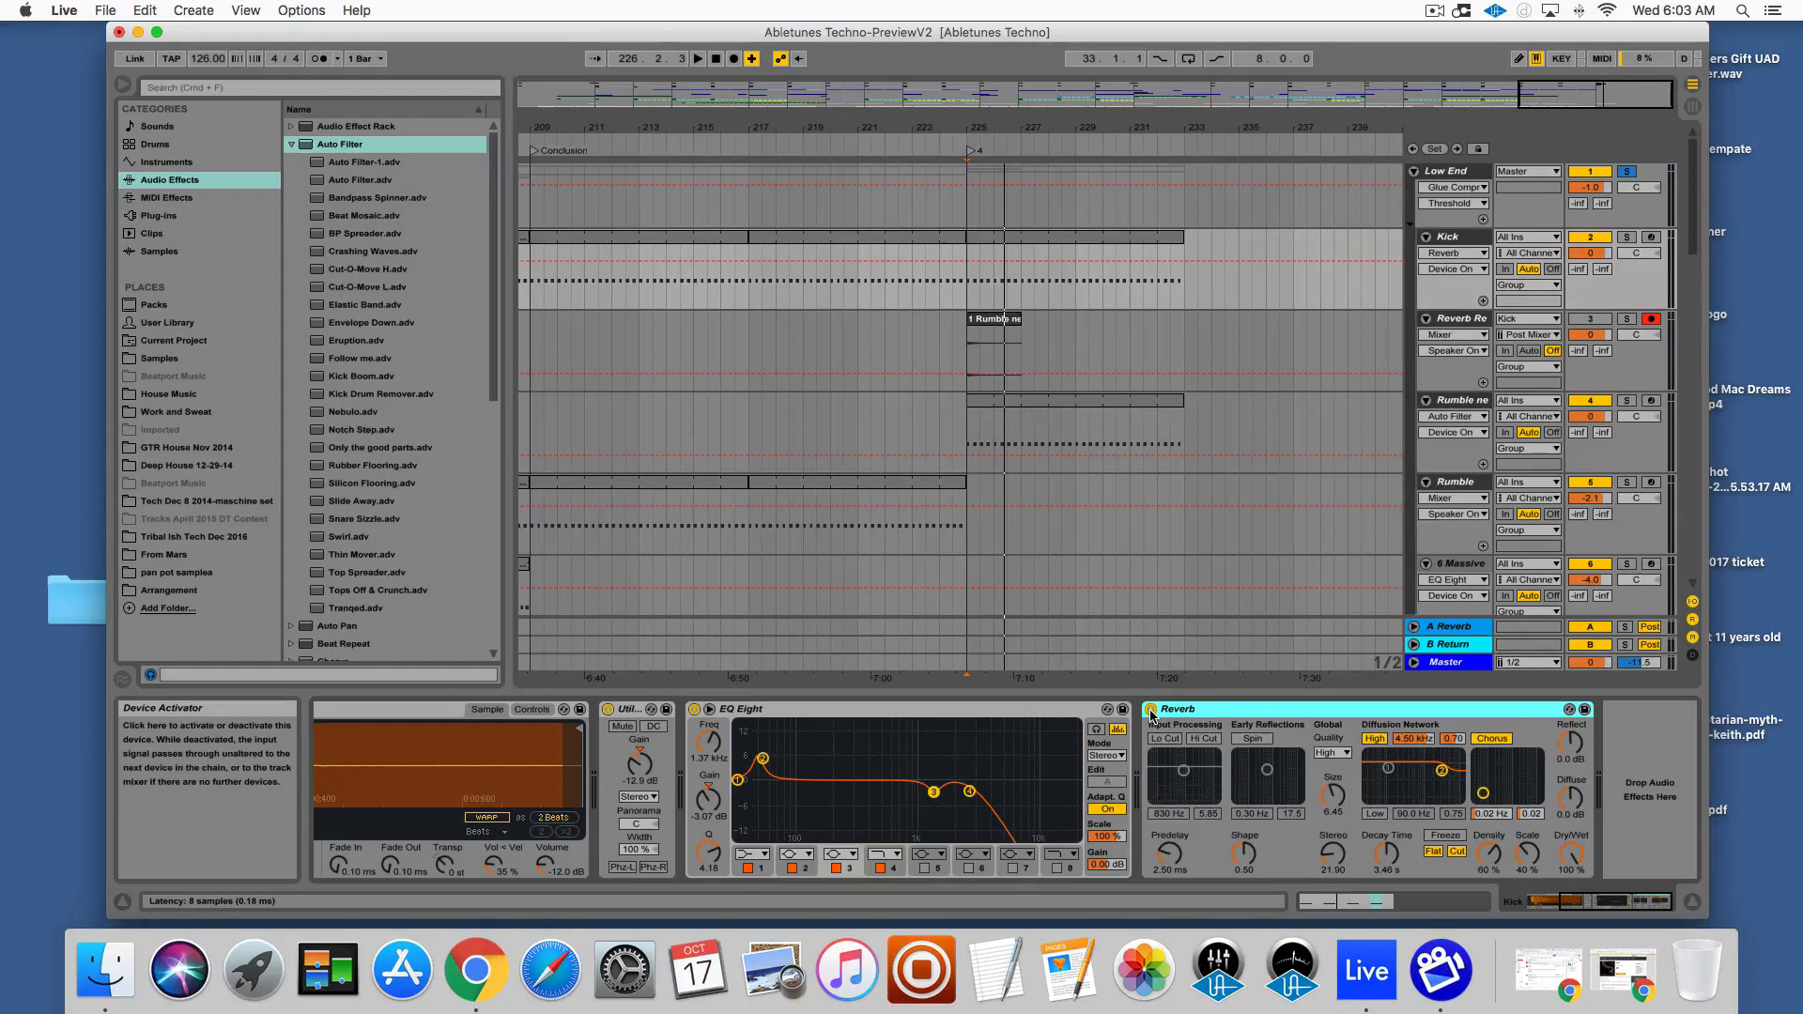
pyautogui.click(1151, 710)
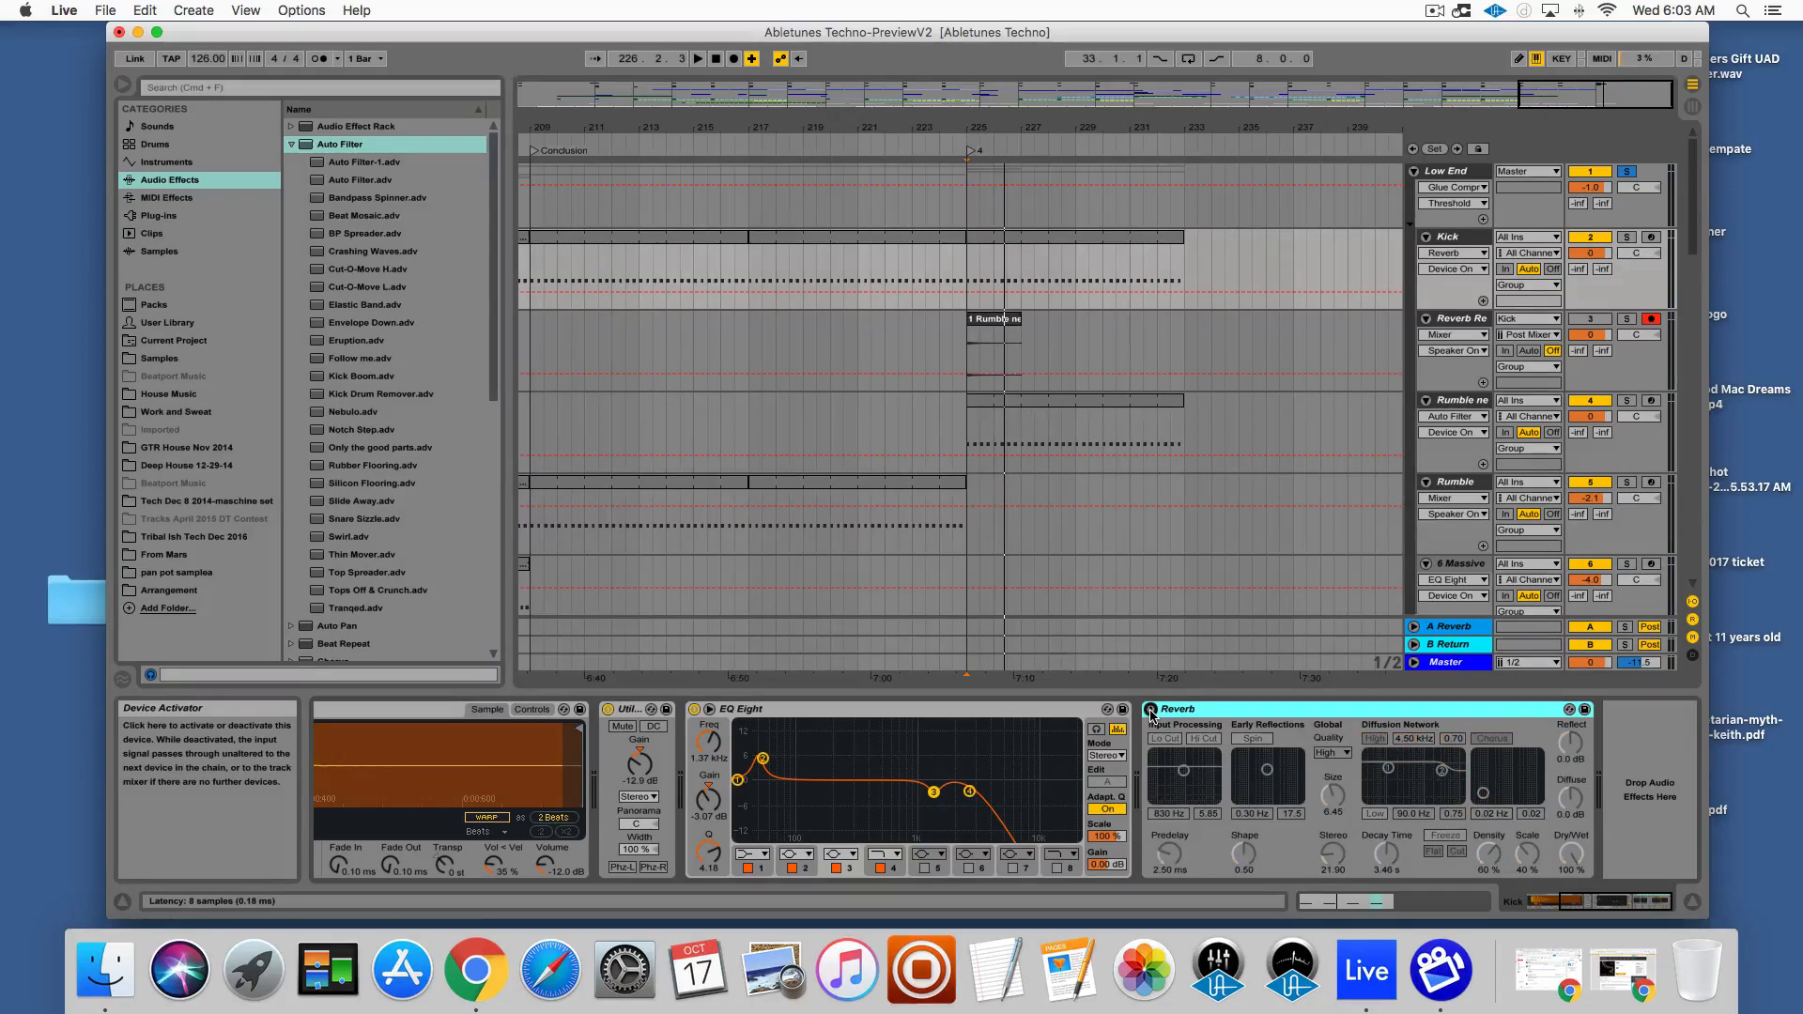
pyautogui.press('space')
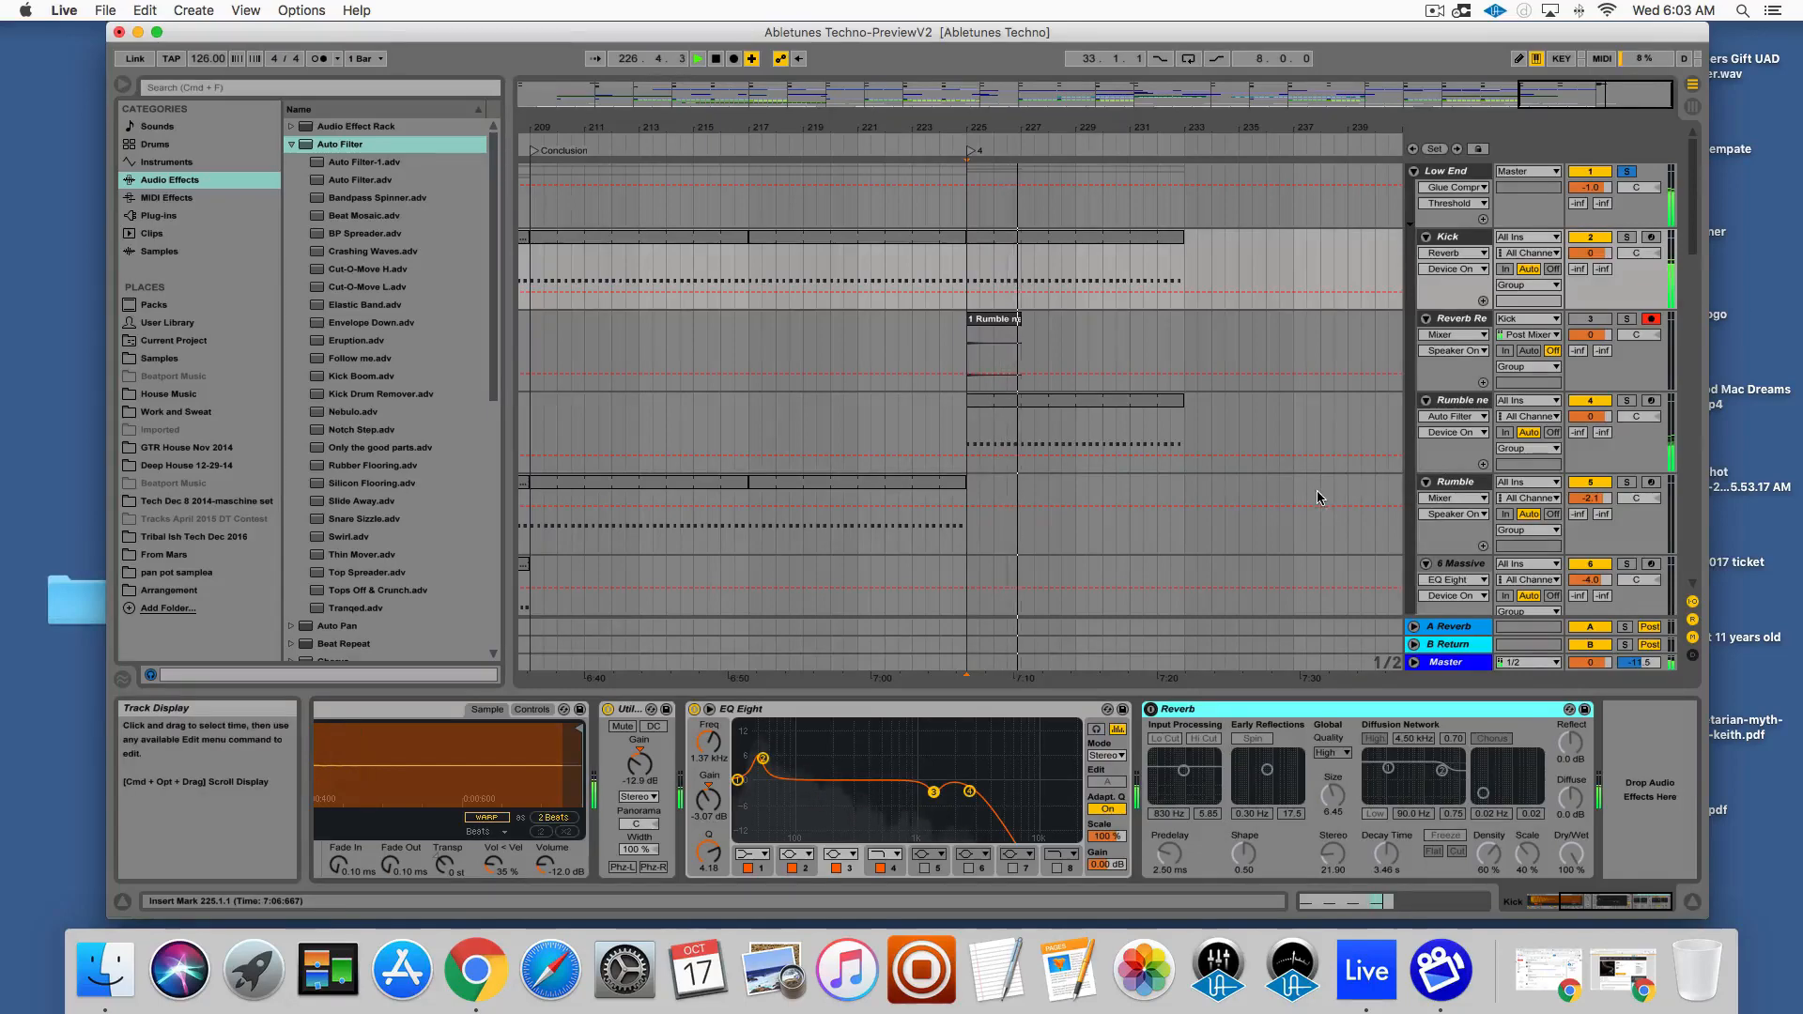
pyautogui.press('space')
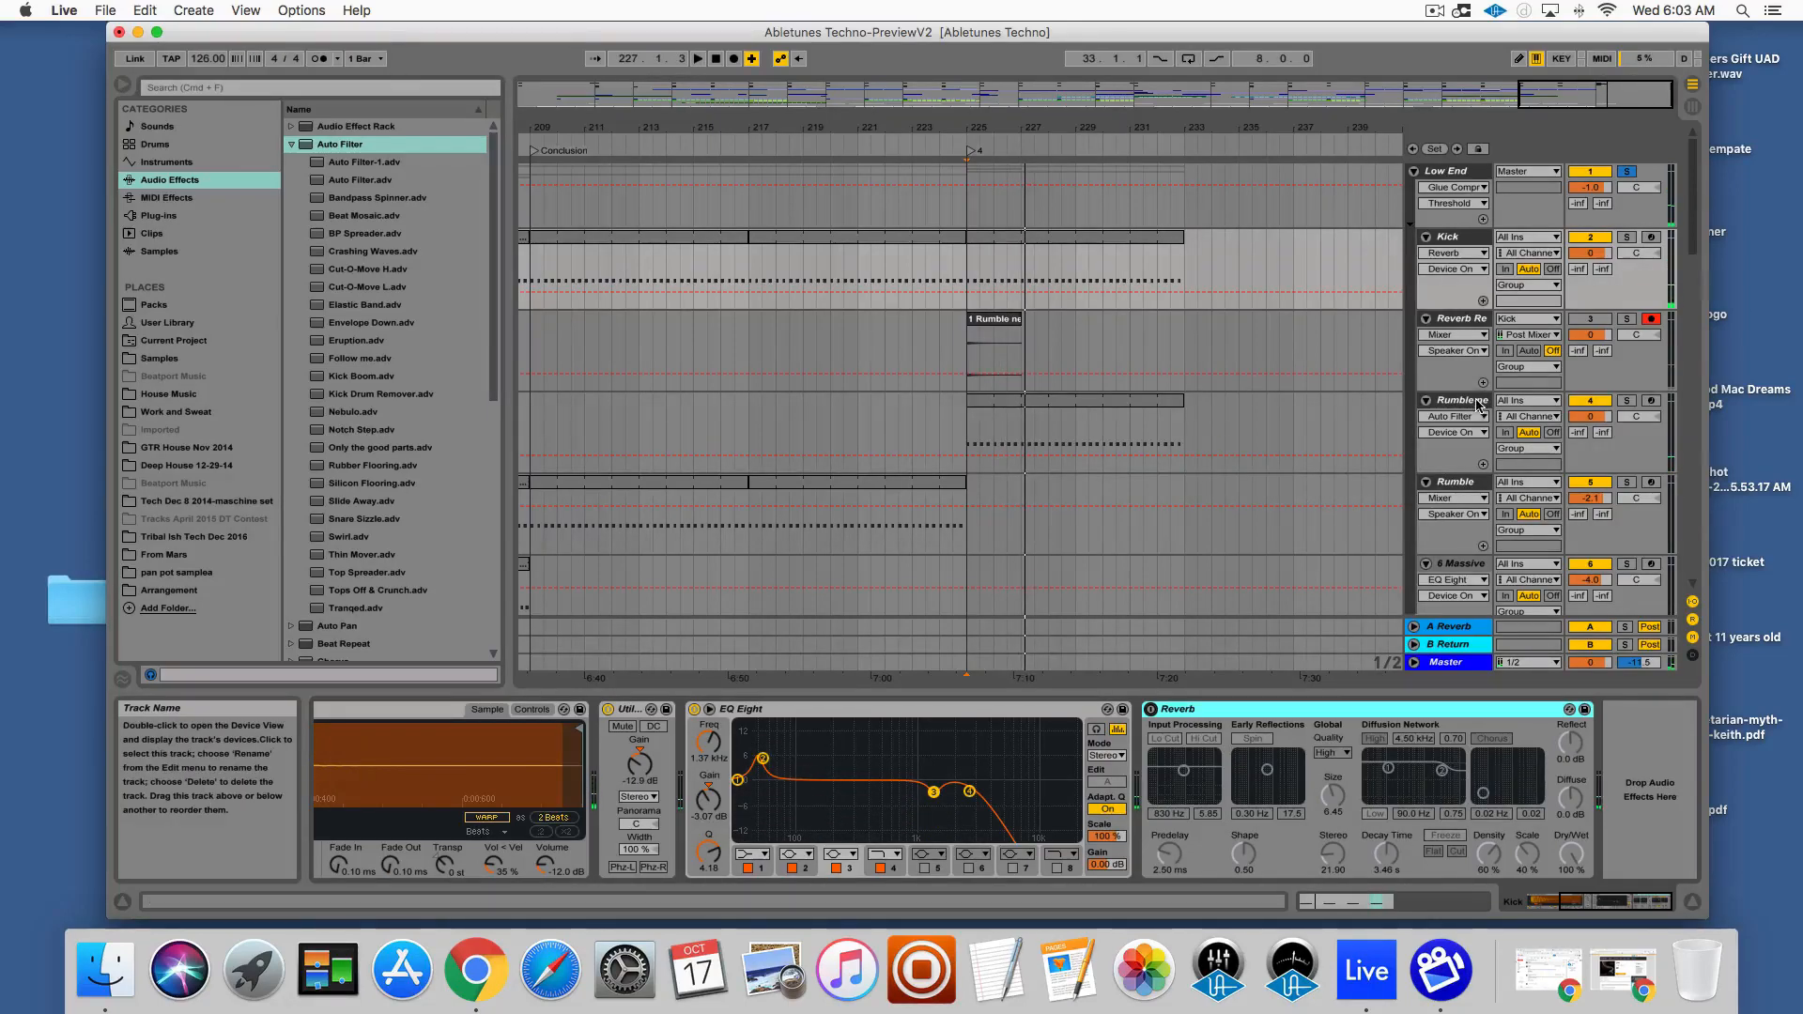
# Load the recorded bar 225 clip from Reverb Record into Simpler on the Rumble new track
pyautogui.click(1470, 402)
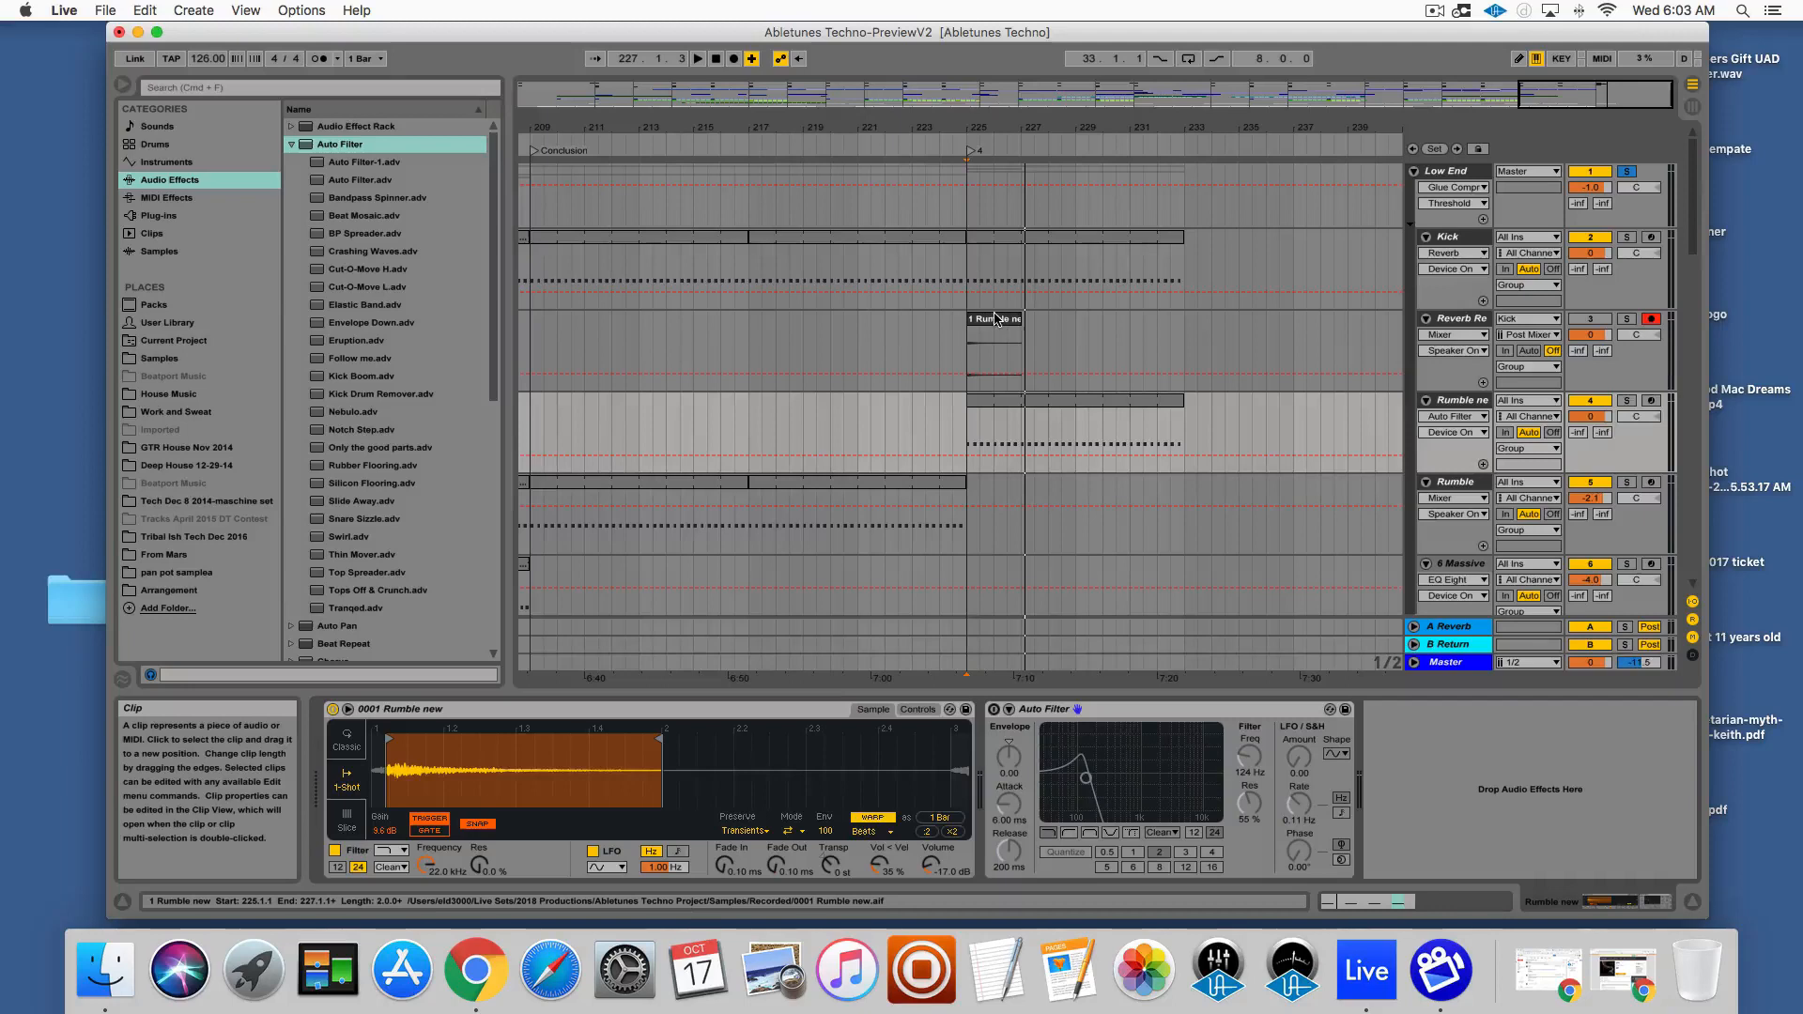
pyautogui.moveTo(994, 318); pyautogui.dragTo(474, 763)
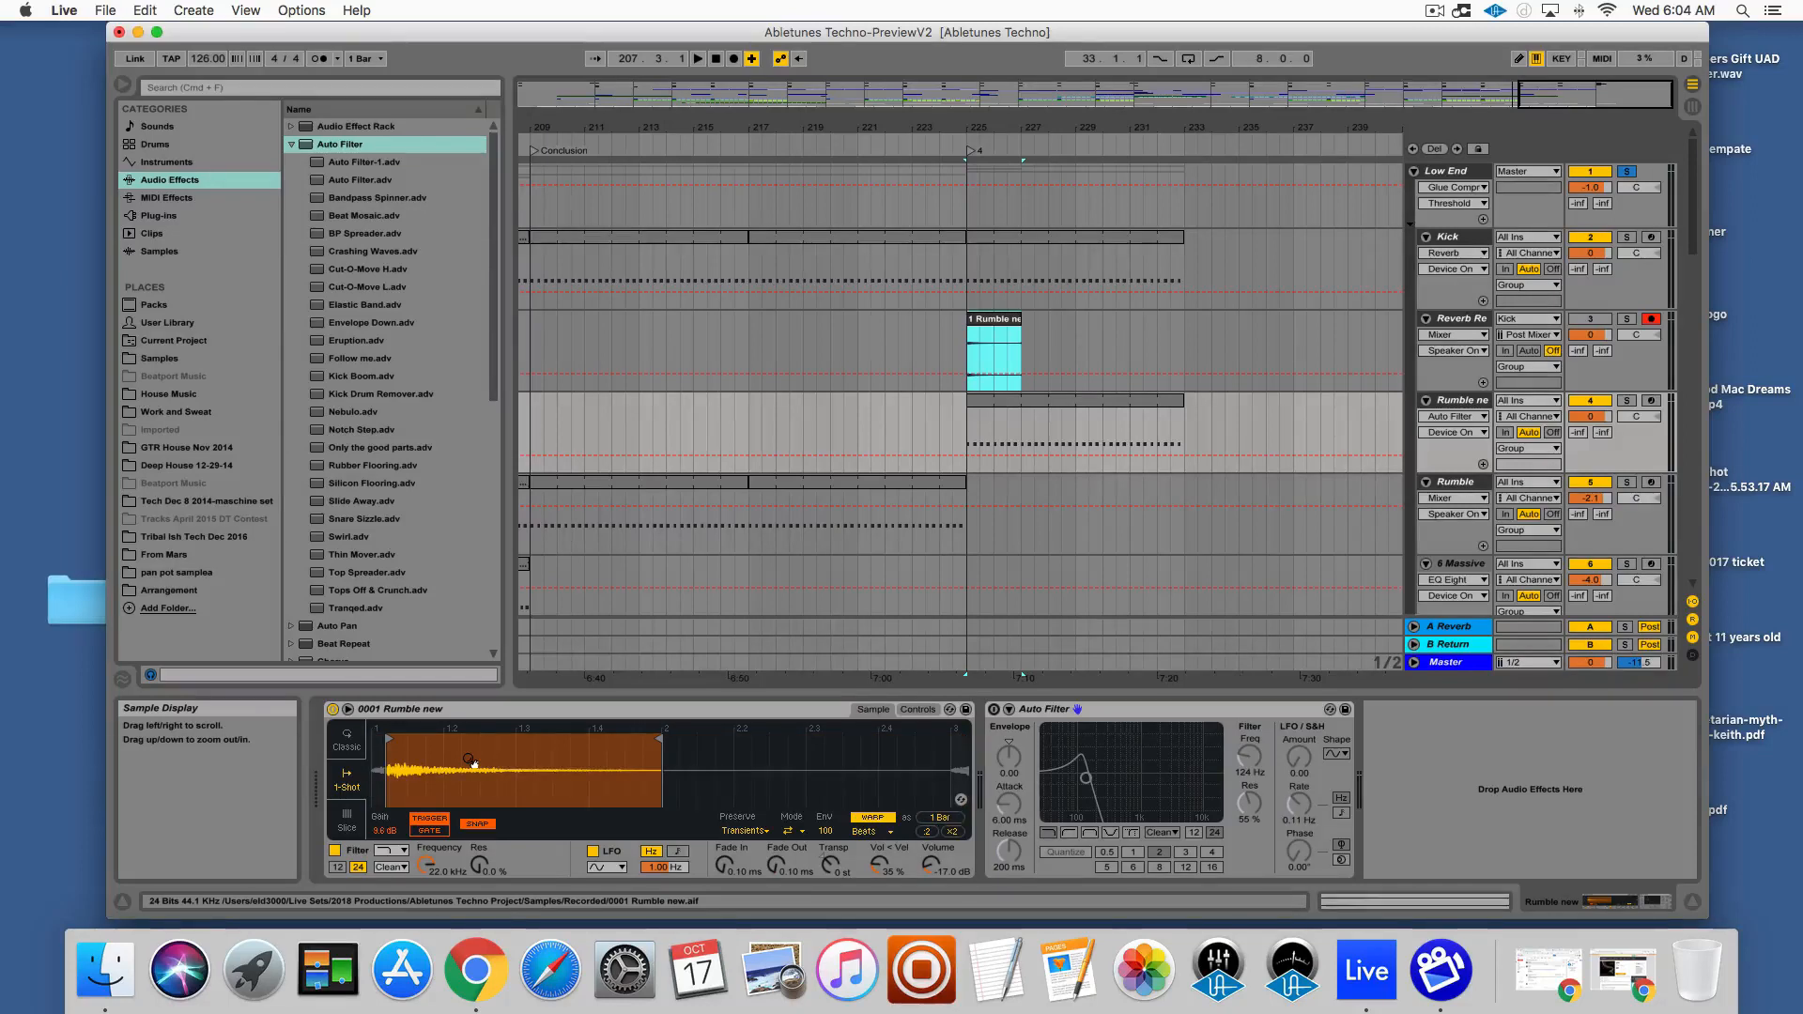
# Replace the bar 225 clip on the Rumble new track with a copy of the Kick clip above
pyautogui.click(1080, 398)
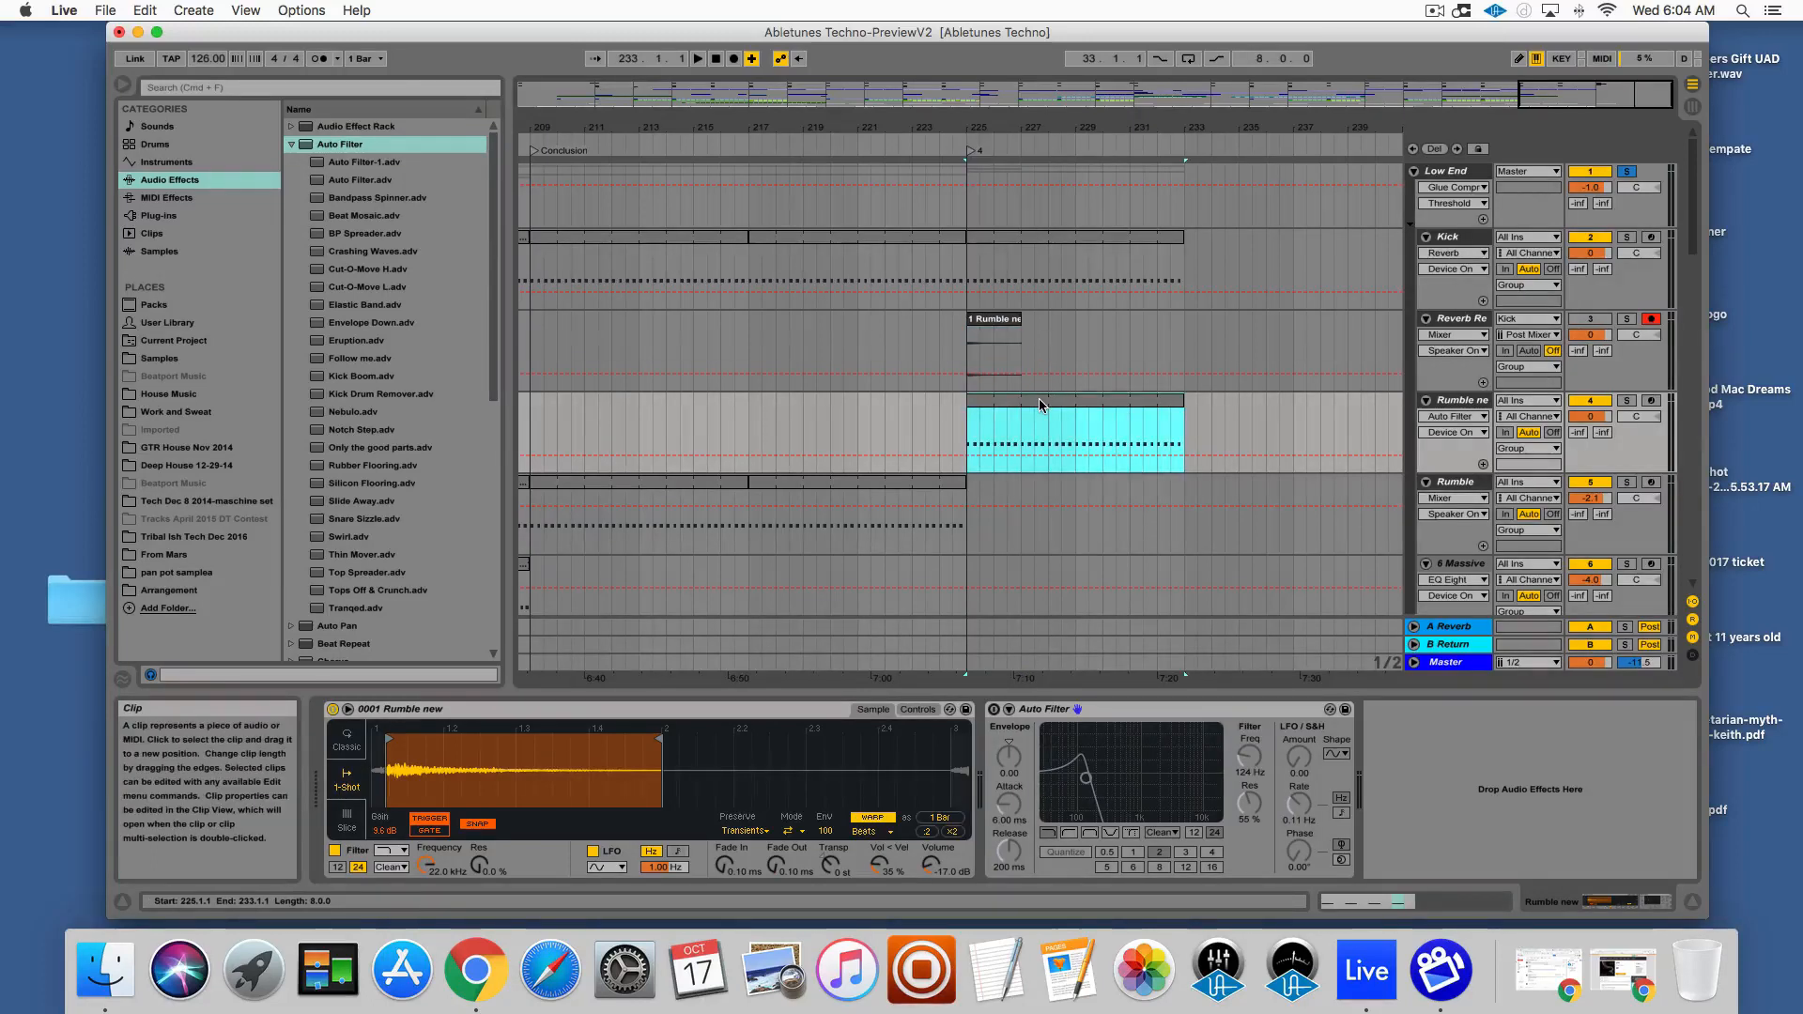
pyautogui.click(1053, 239)
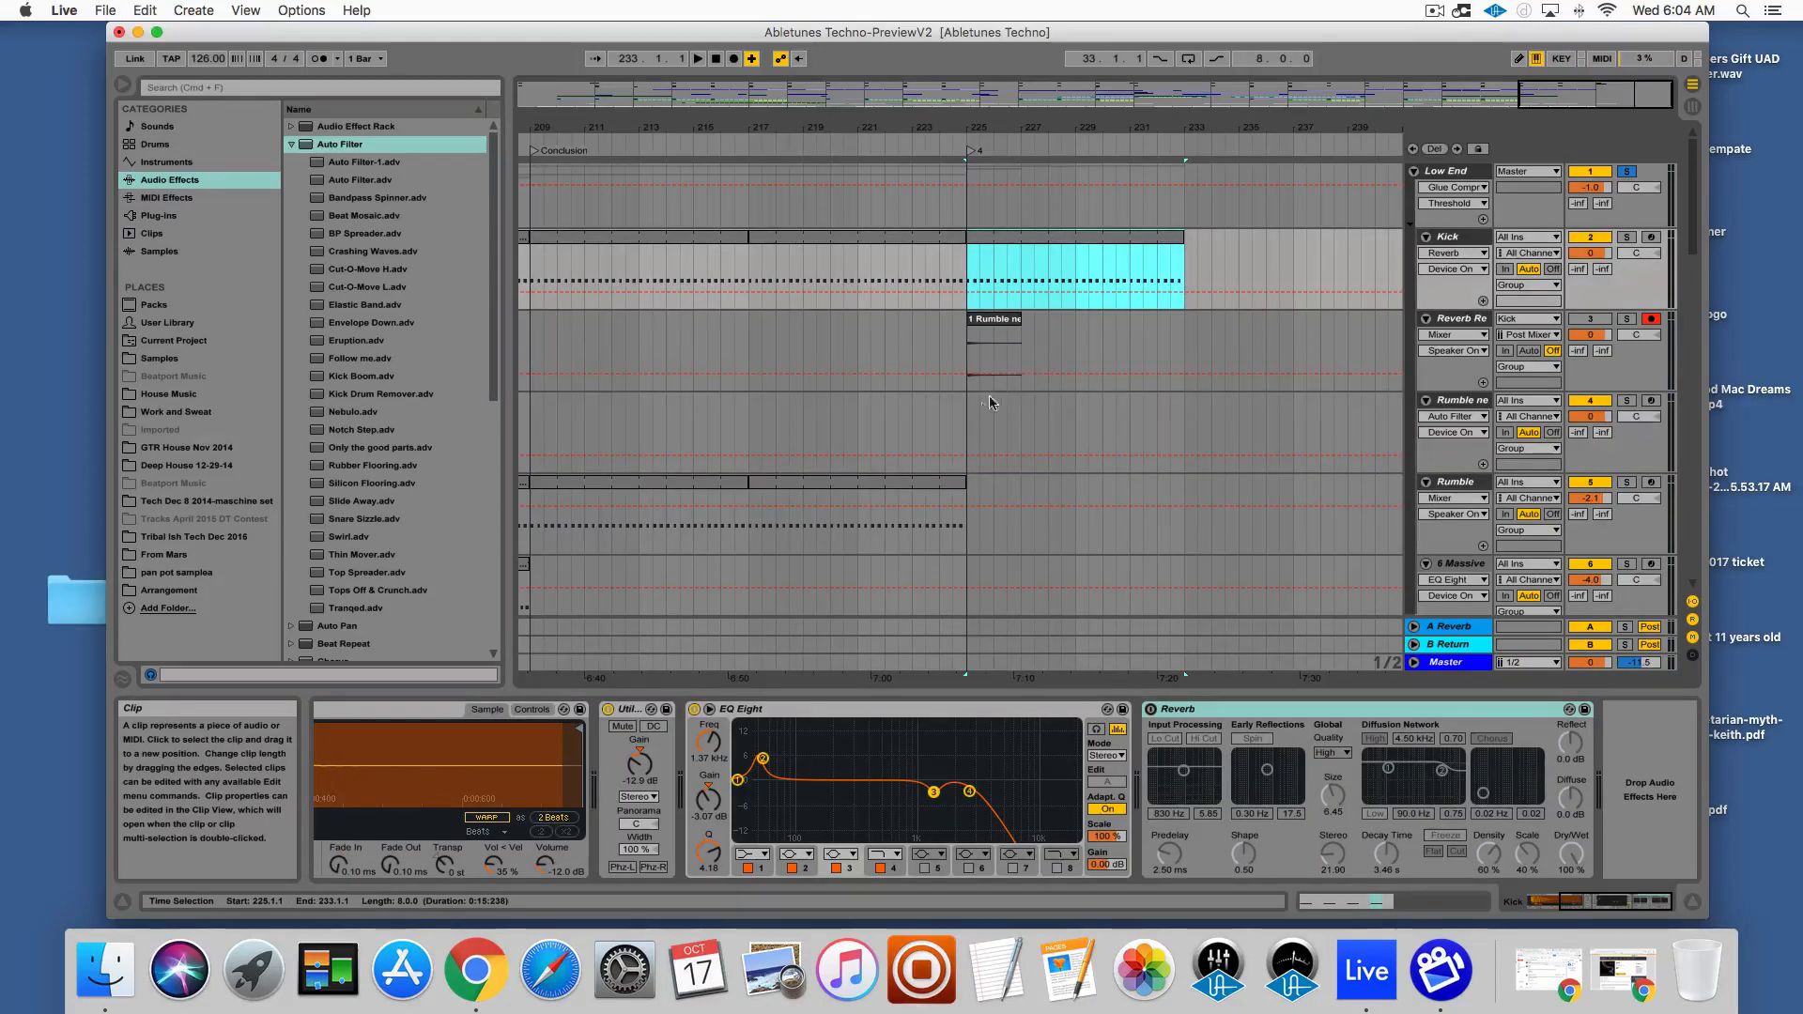
pyautogui.click(971, 415)
pyautogui.press('super+v')
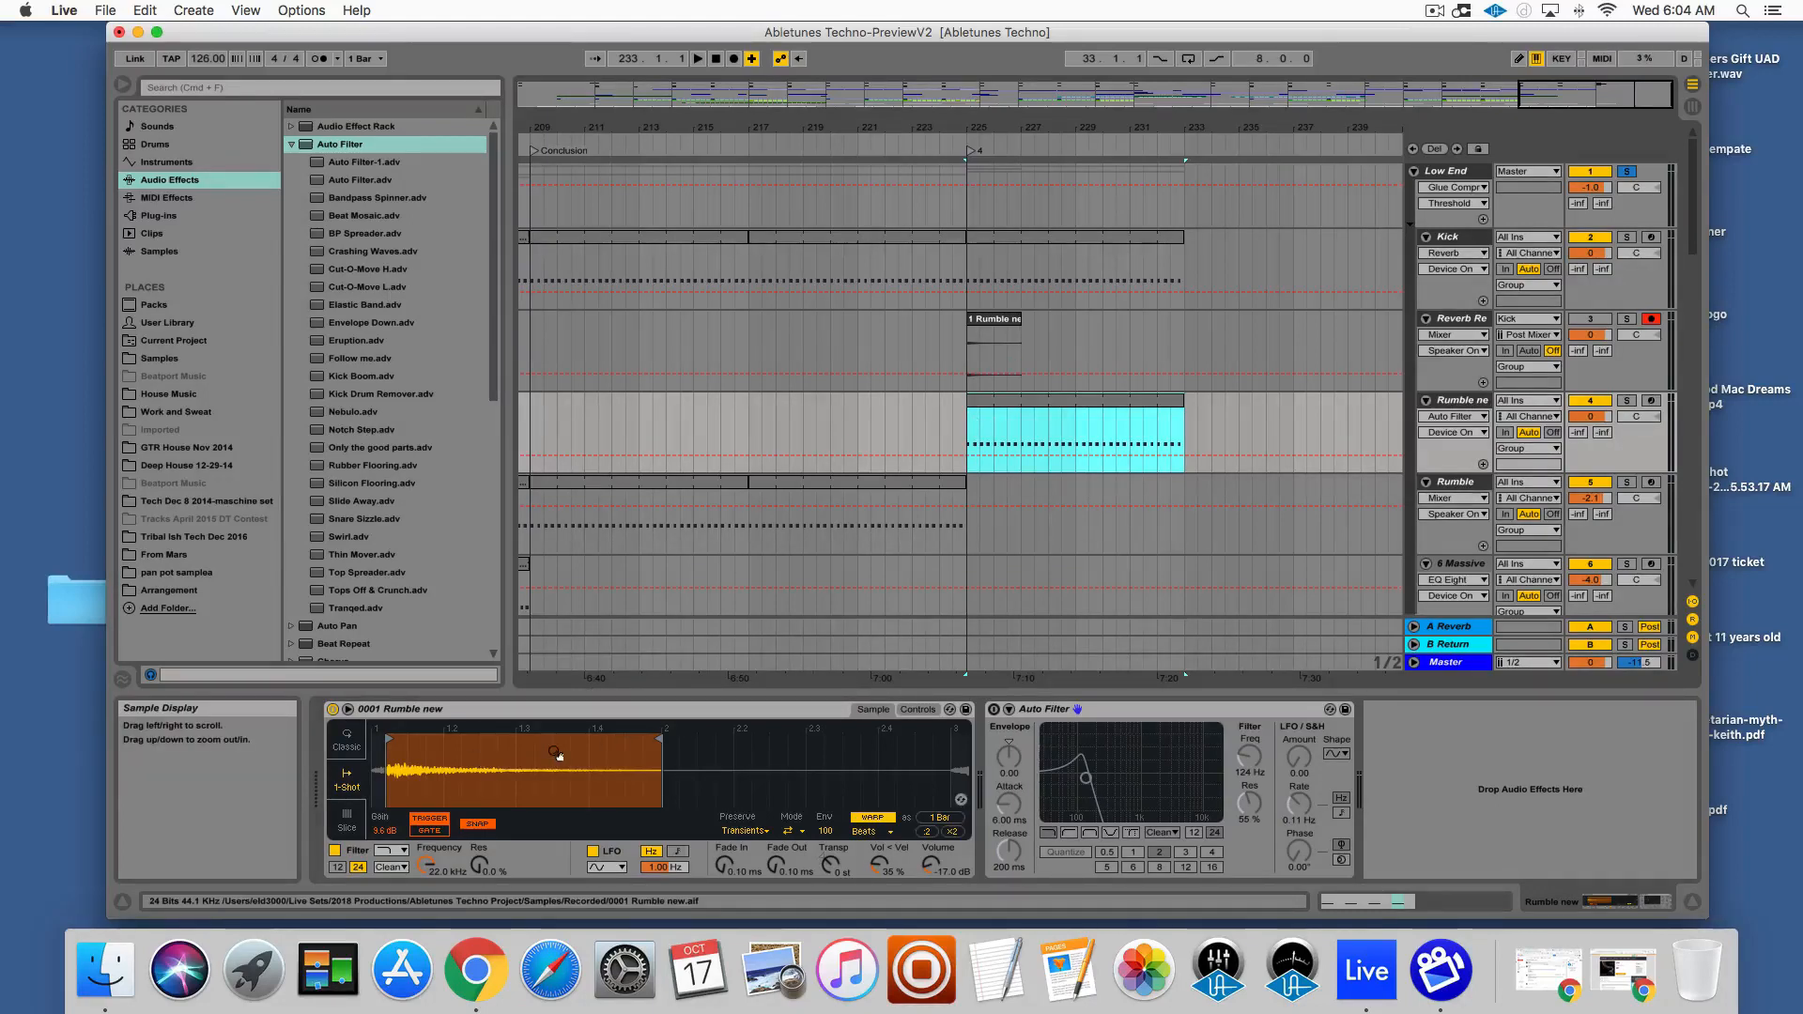
# Play the kick and rumble from bar 225, turn on the Auto Filter on Rumble new, and play again
pyautogui.press('space')
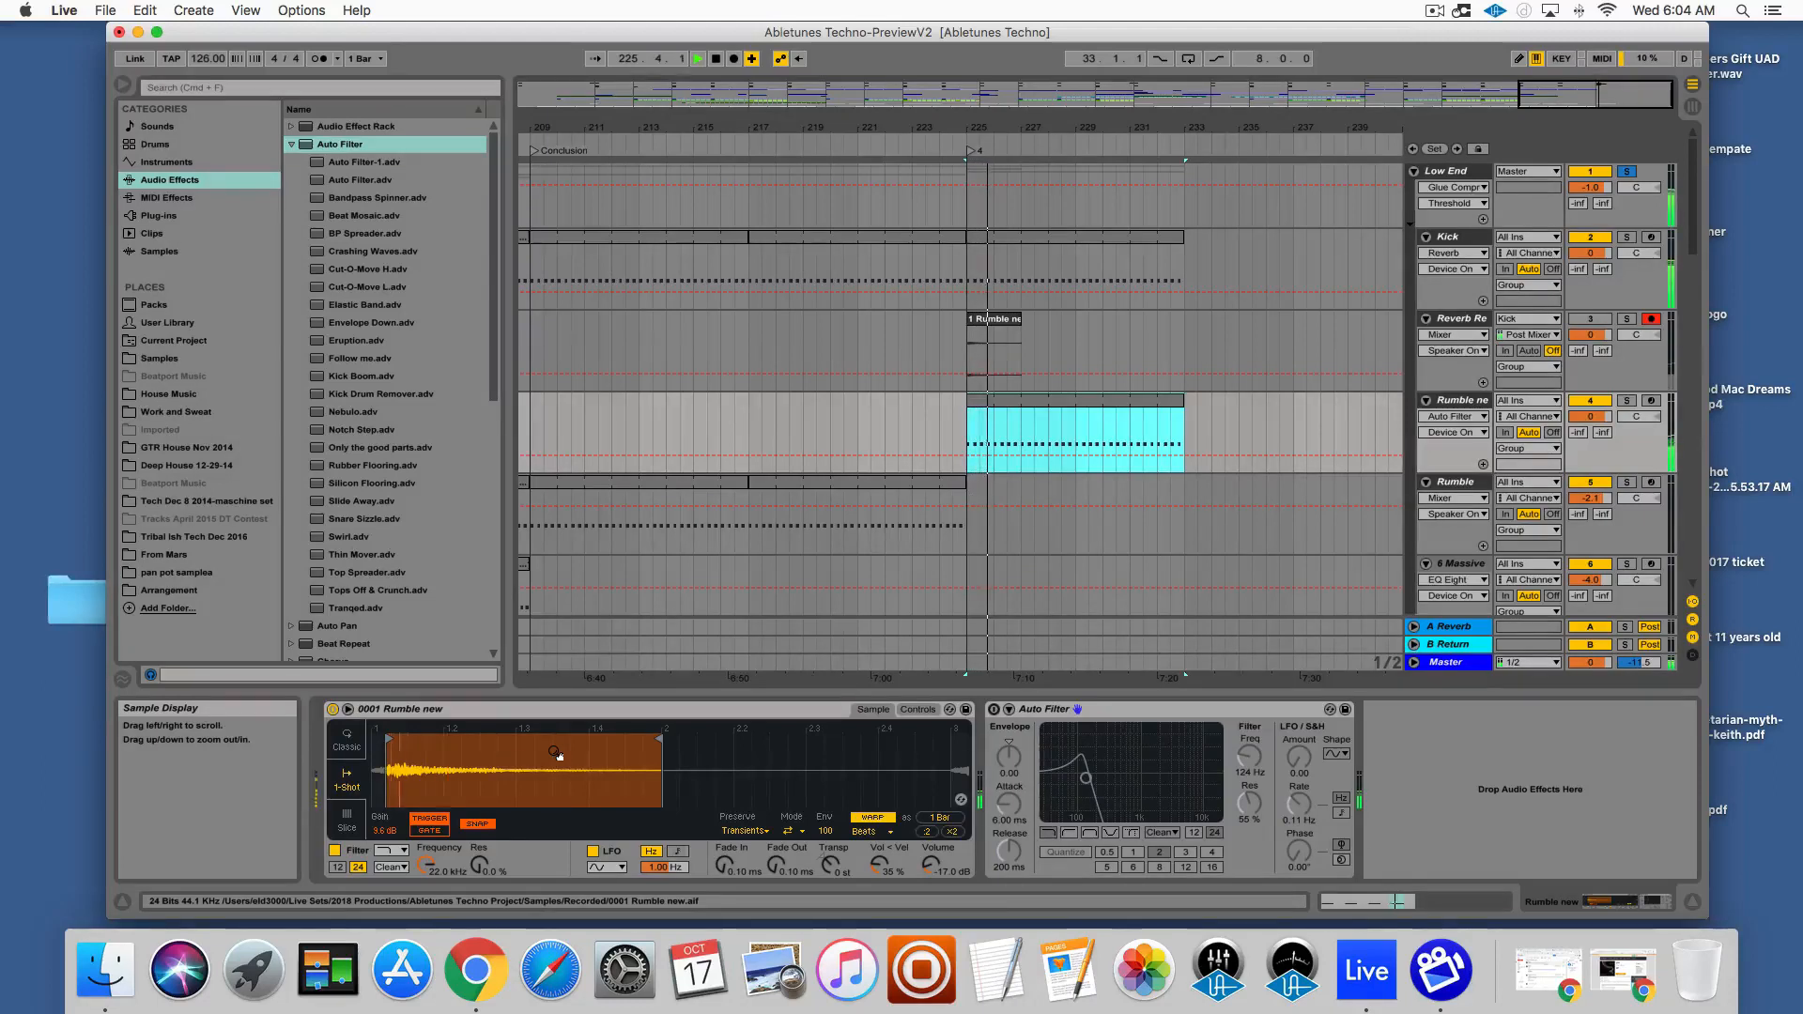
pyautogui.press('space')
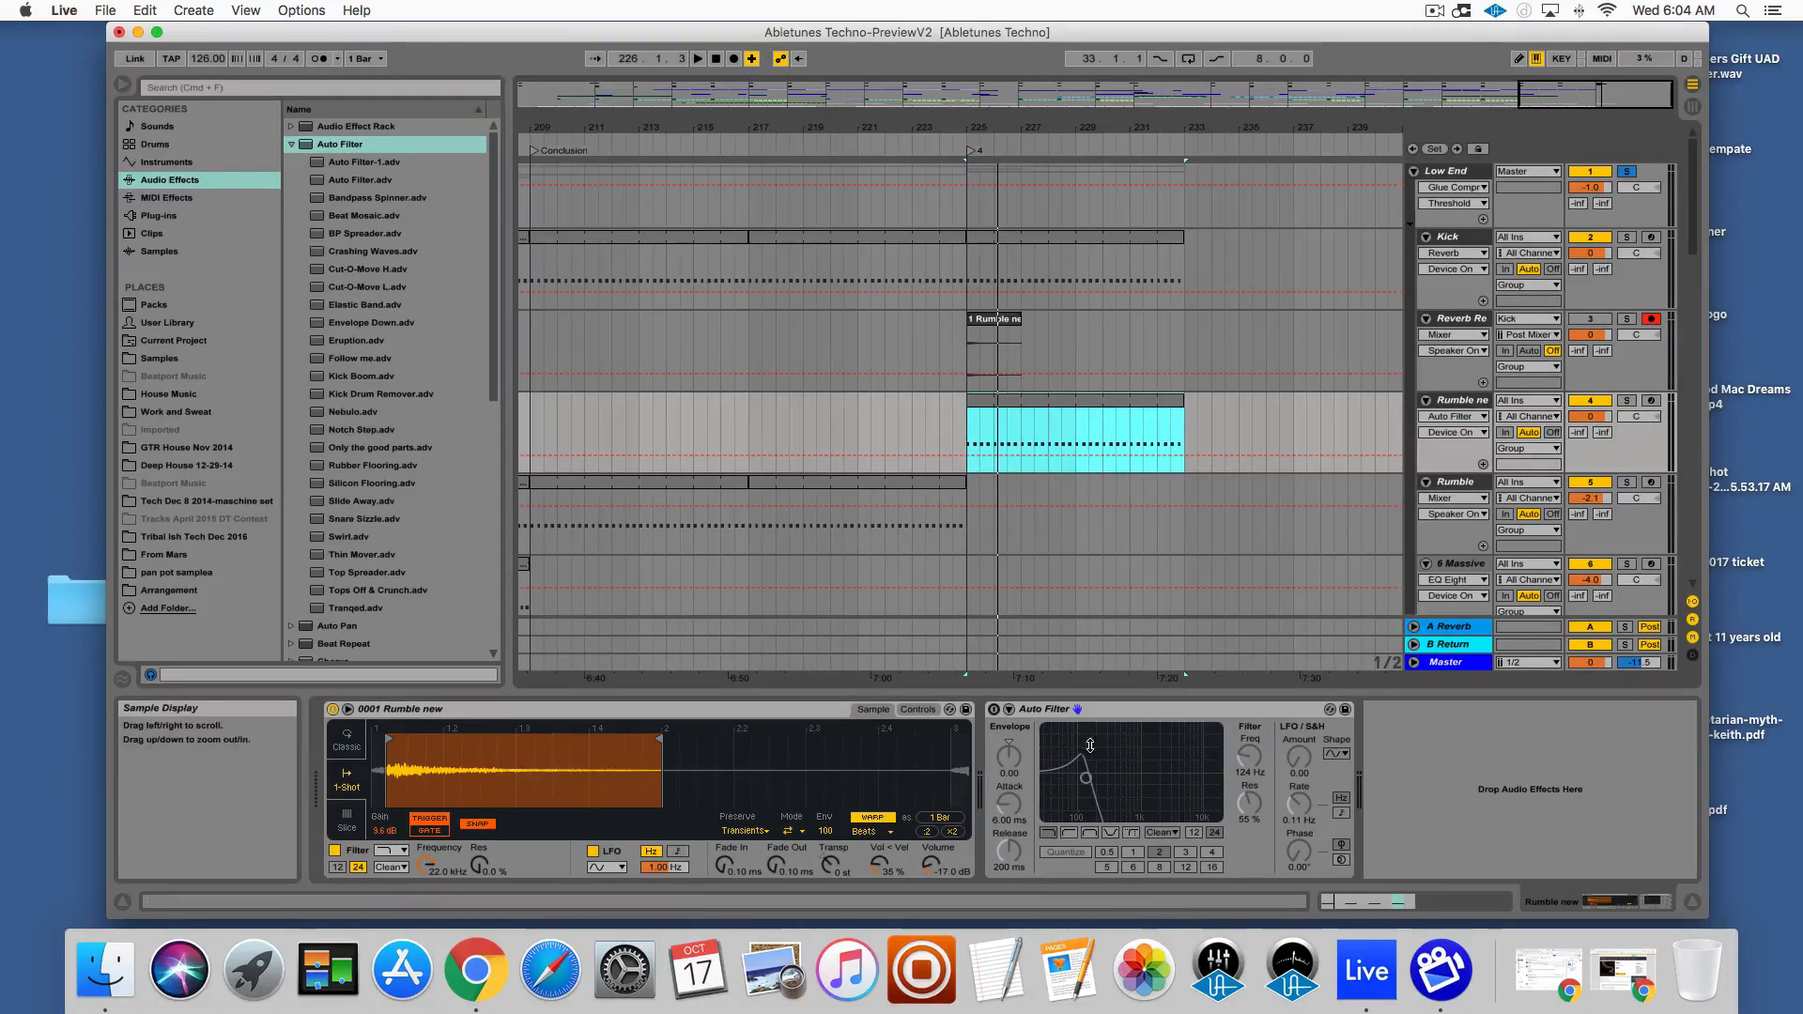
pyautogui.click(994, 709)
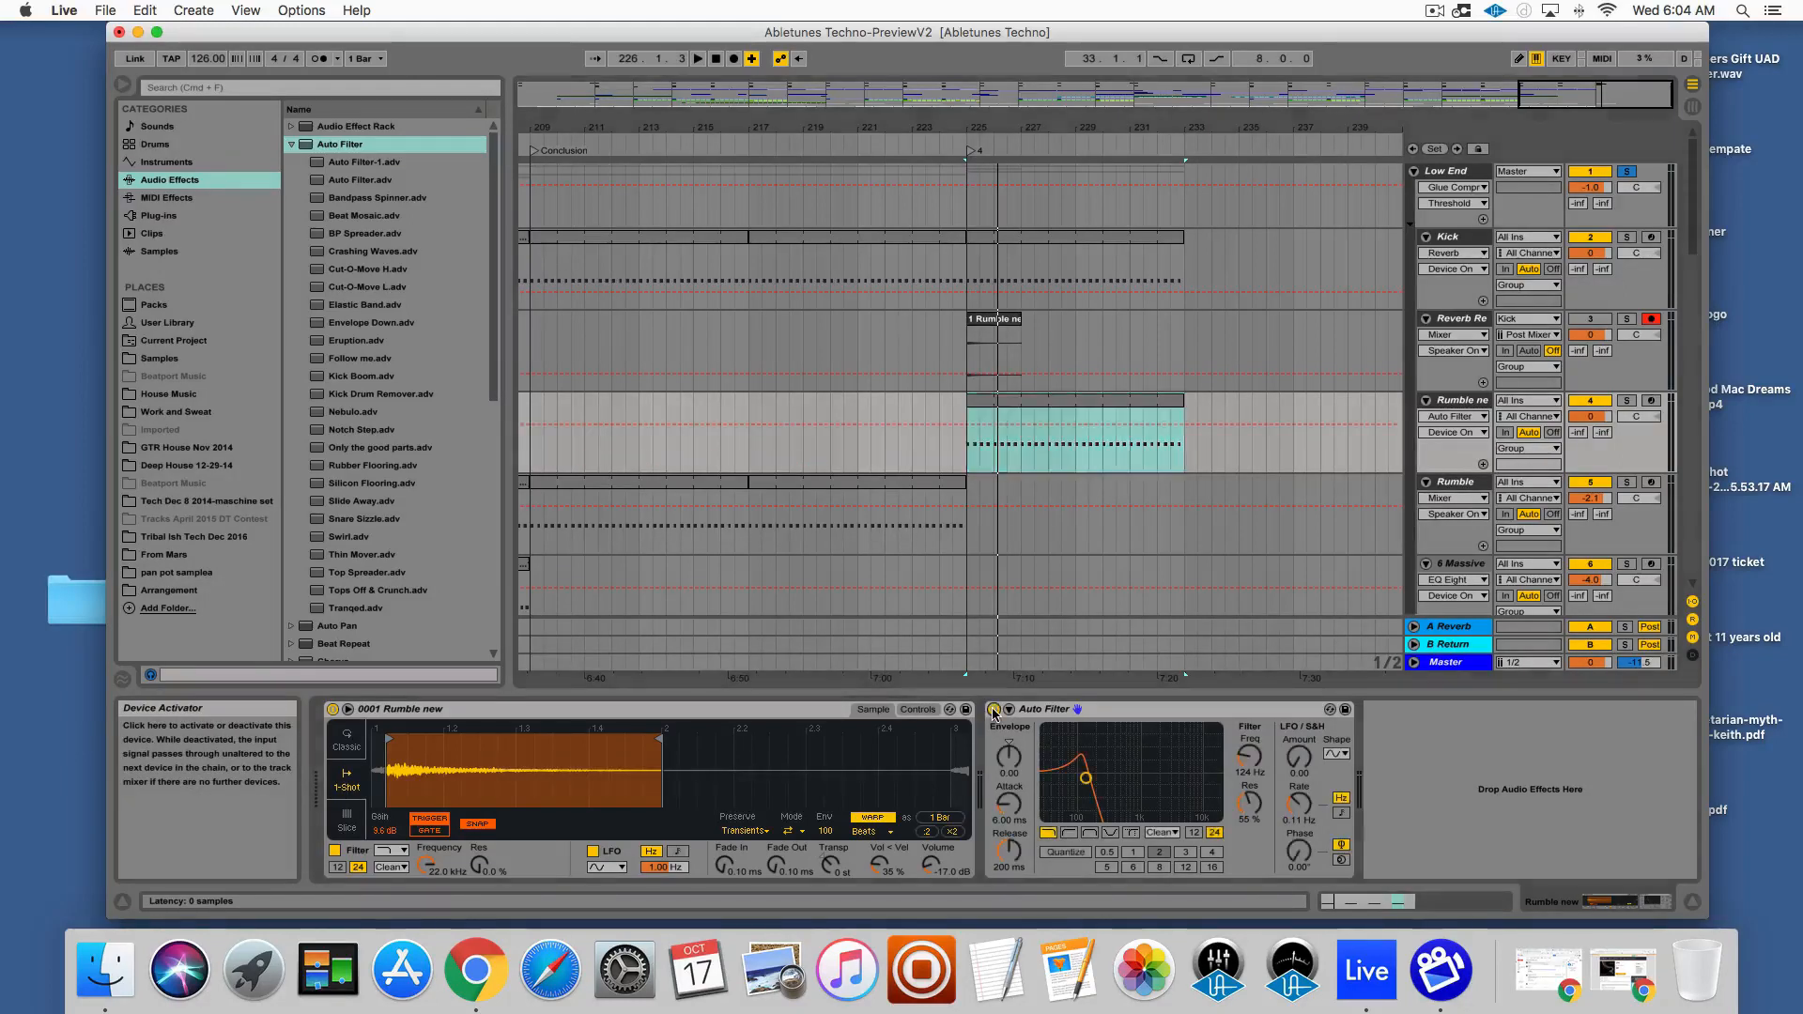
pyautogui.press('space')
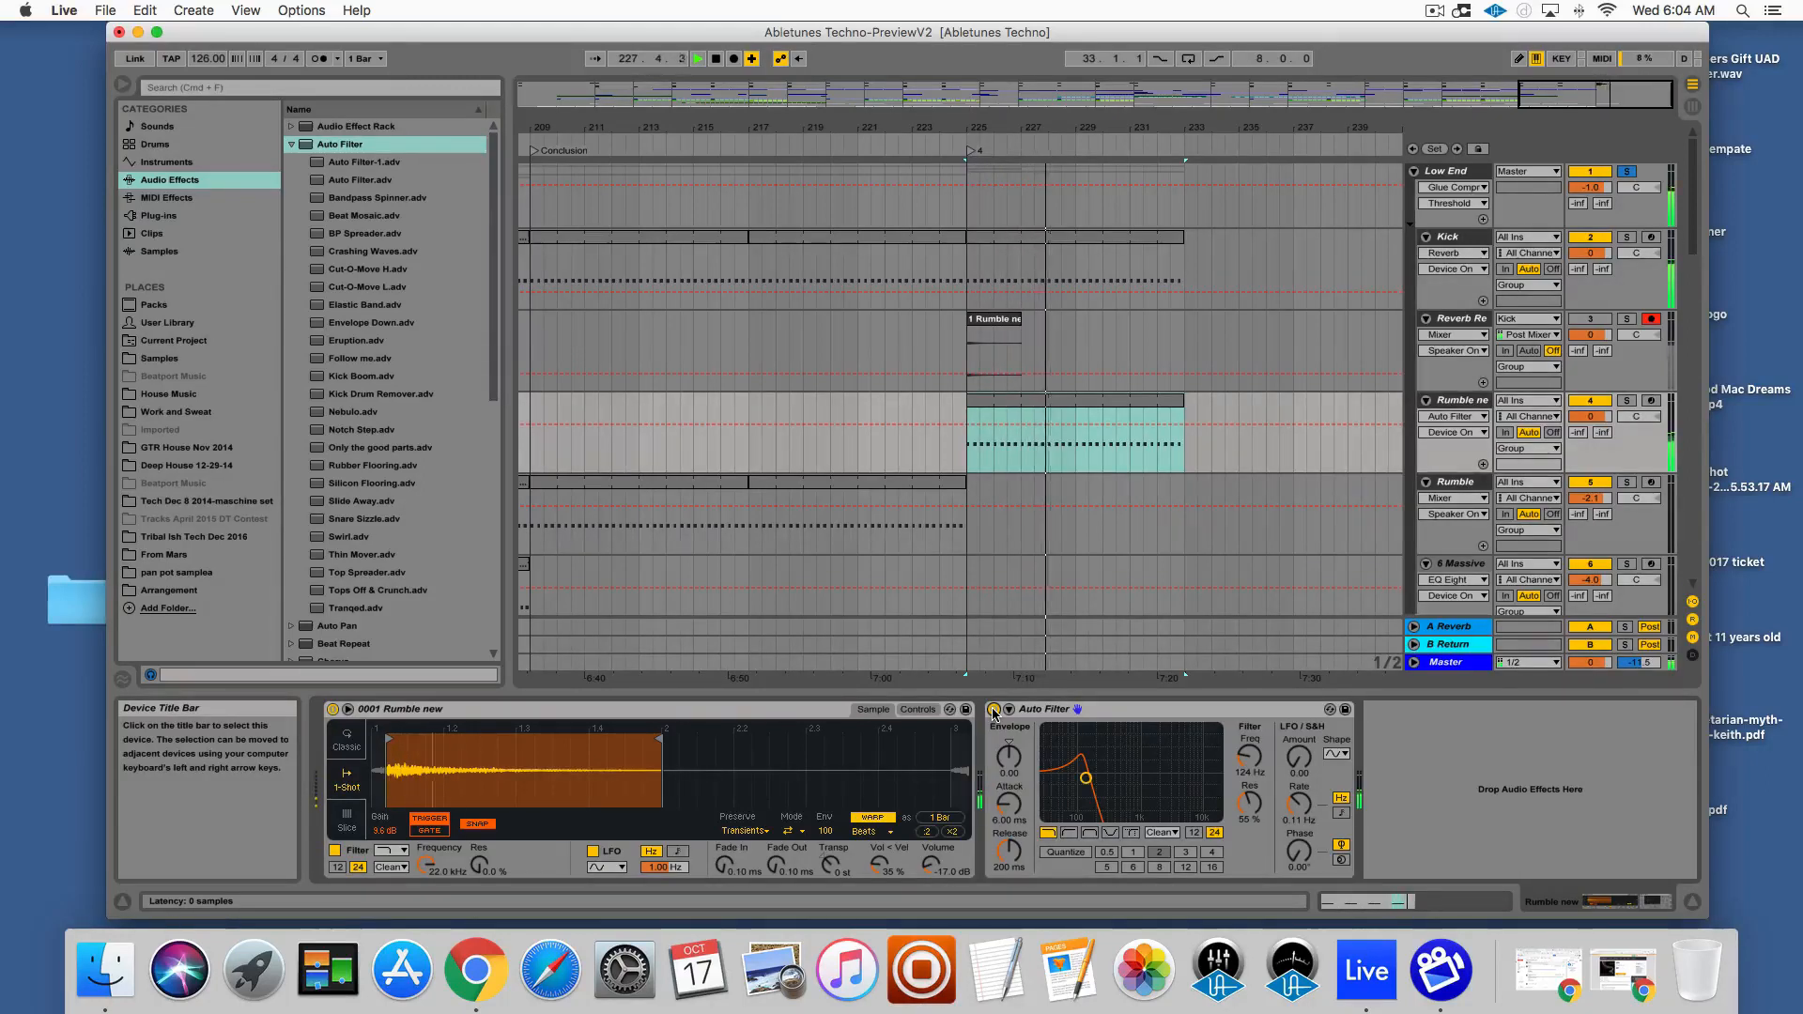
pyautogui.press('space')
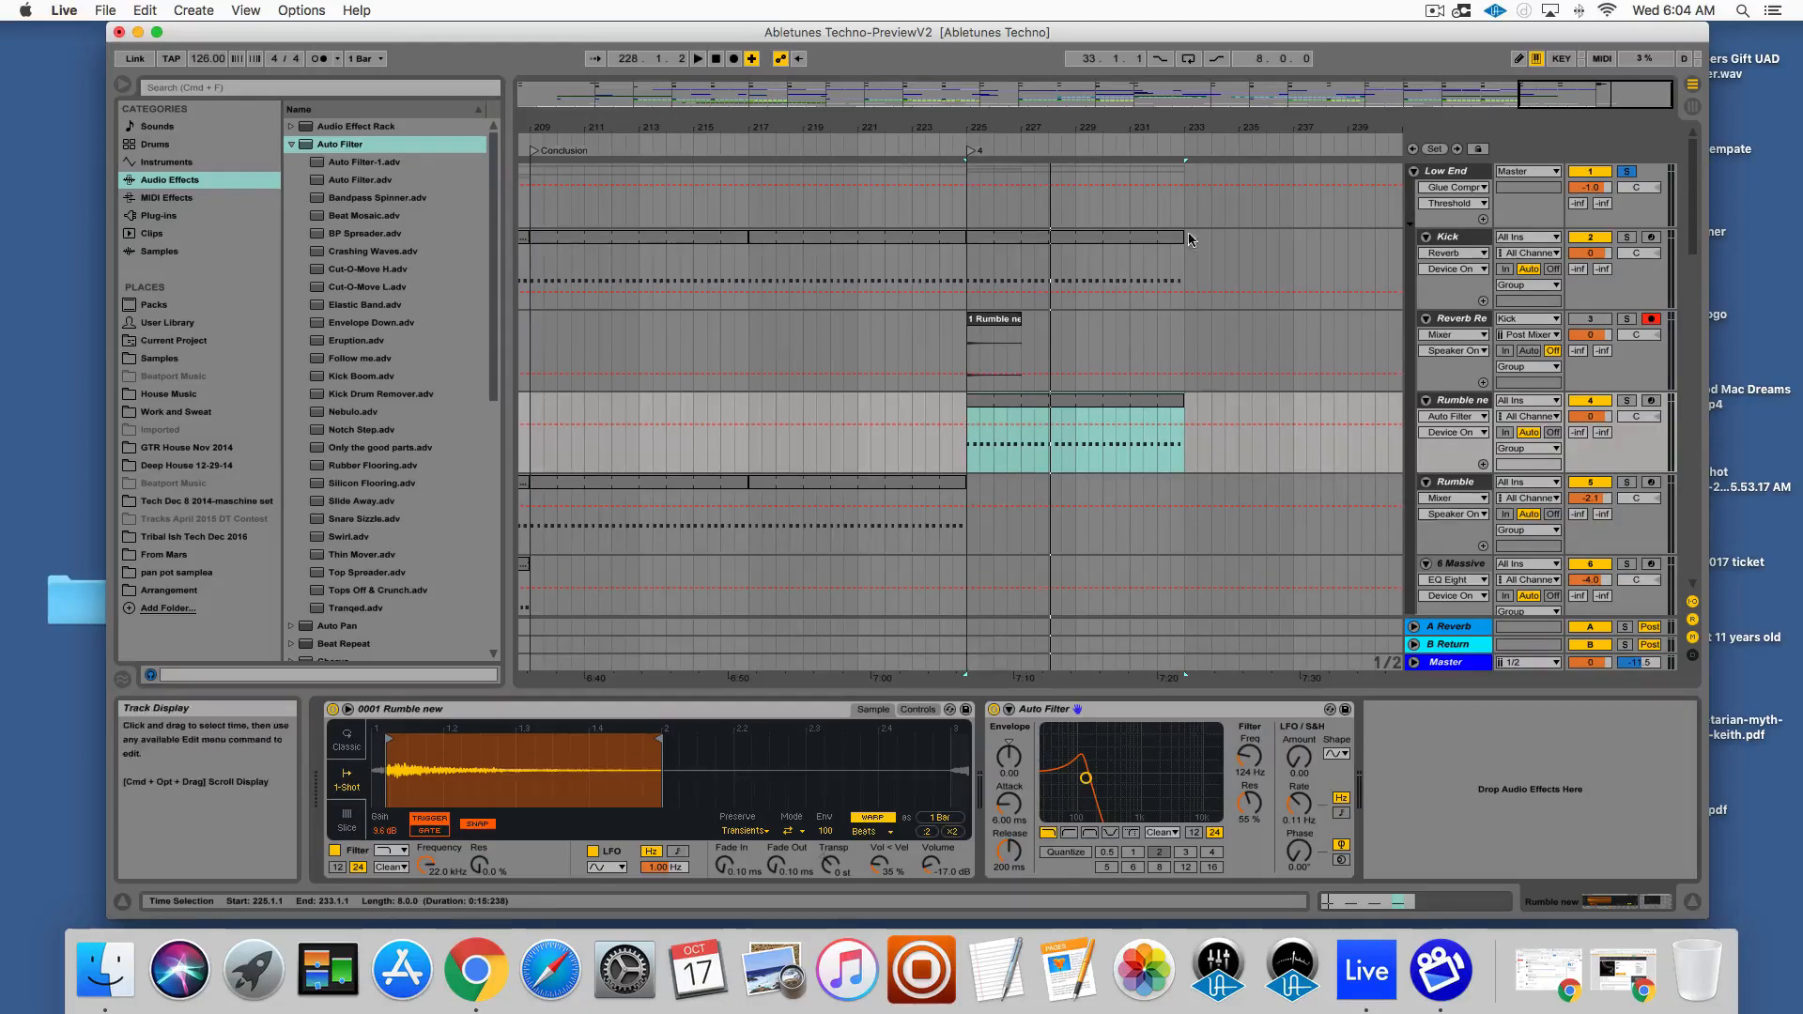
# Examine the recorded Reverb Record clip and the start point of its sample in Rumble new's Simpler
pyautogui.click(1004, 321)
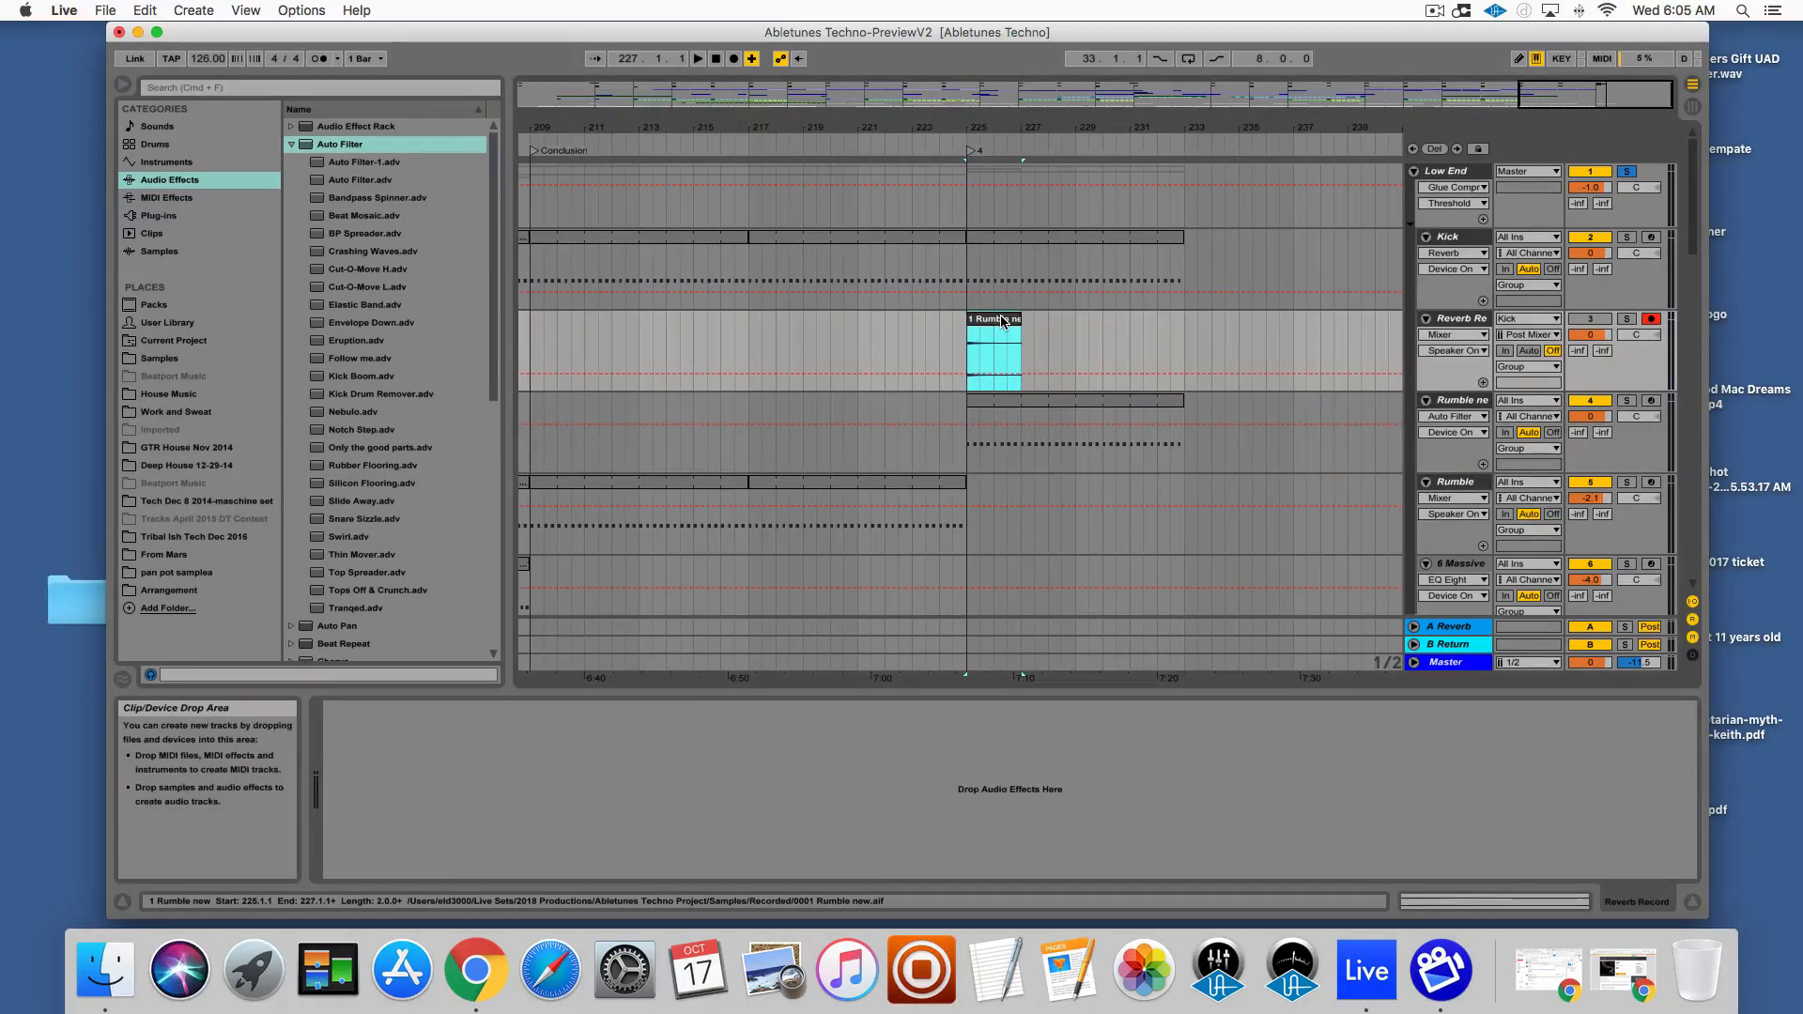
pyautogui.click(1006, 403)
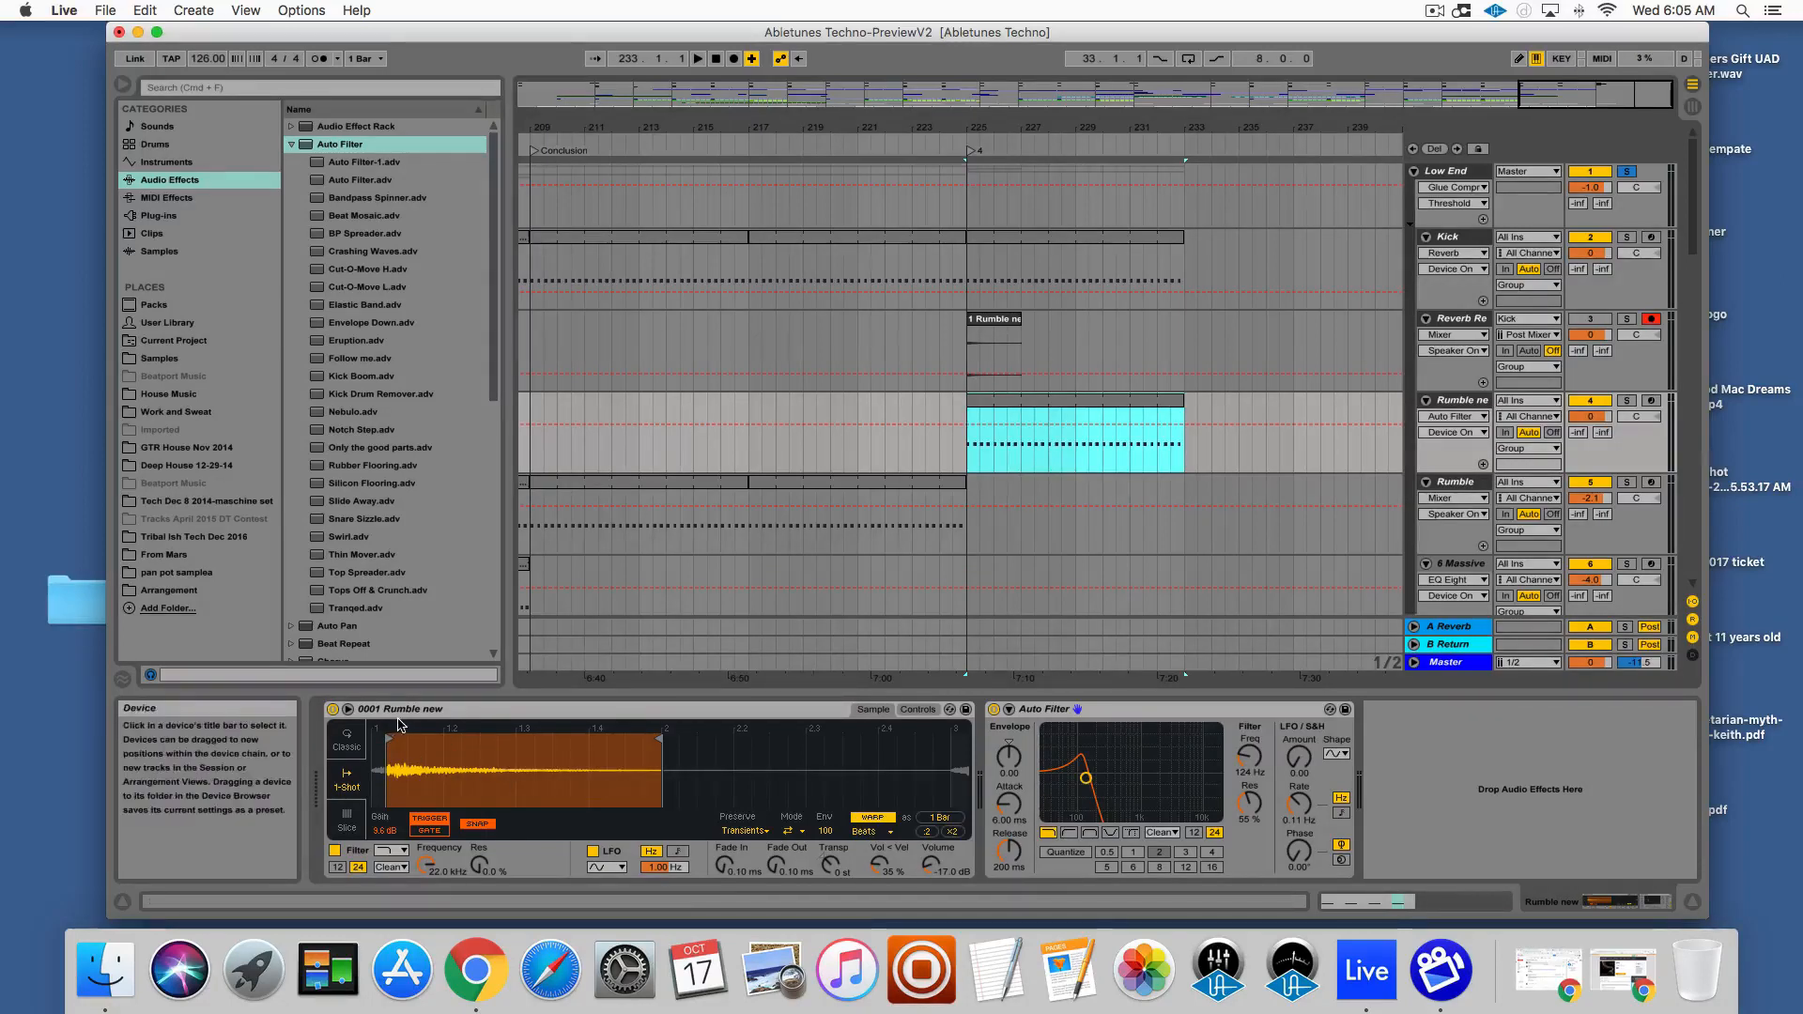
pyautogui.moveTo(378, 738); pyautogui.dragTo(378, 819)
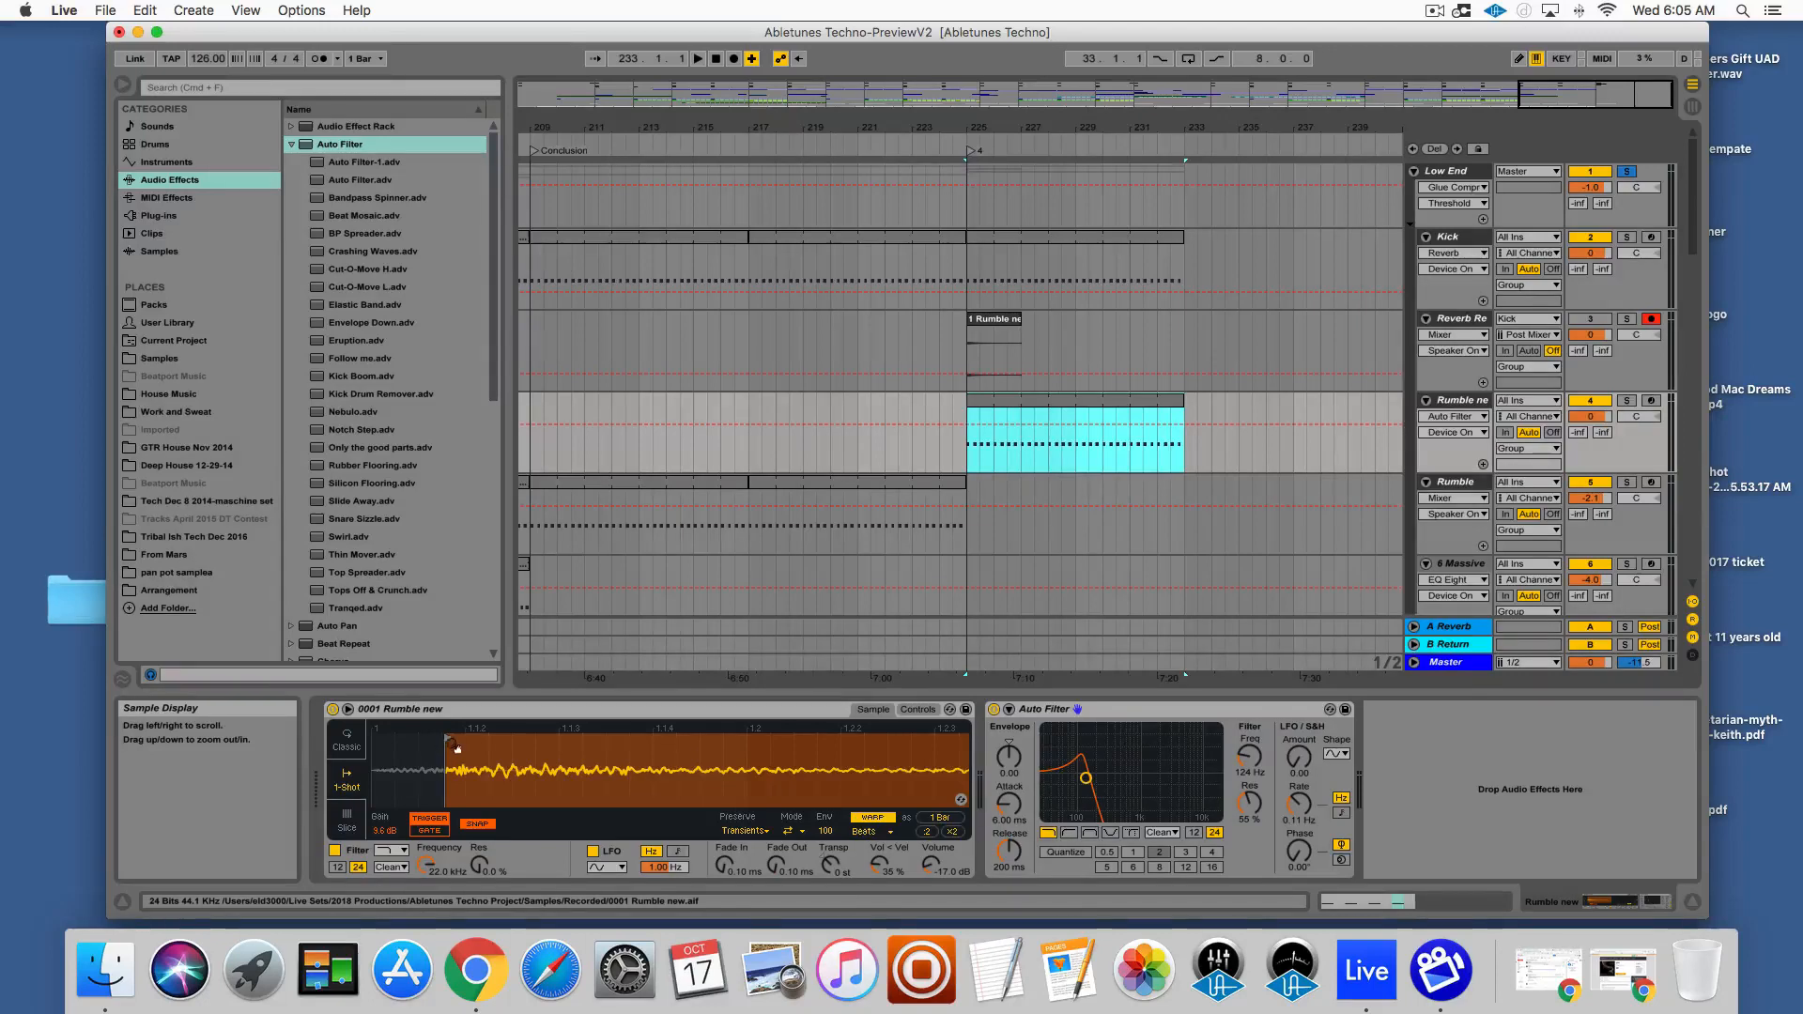
pyautogui.moveTo(496, 741); pyautogui.dragTo(495, 662)
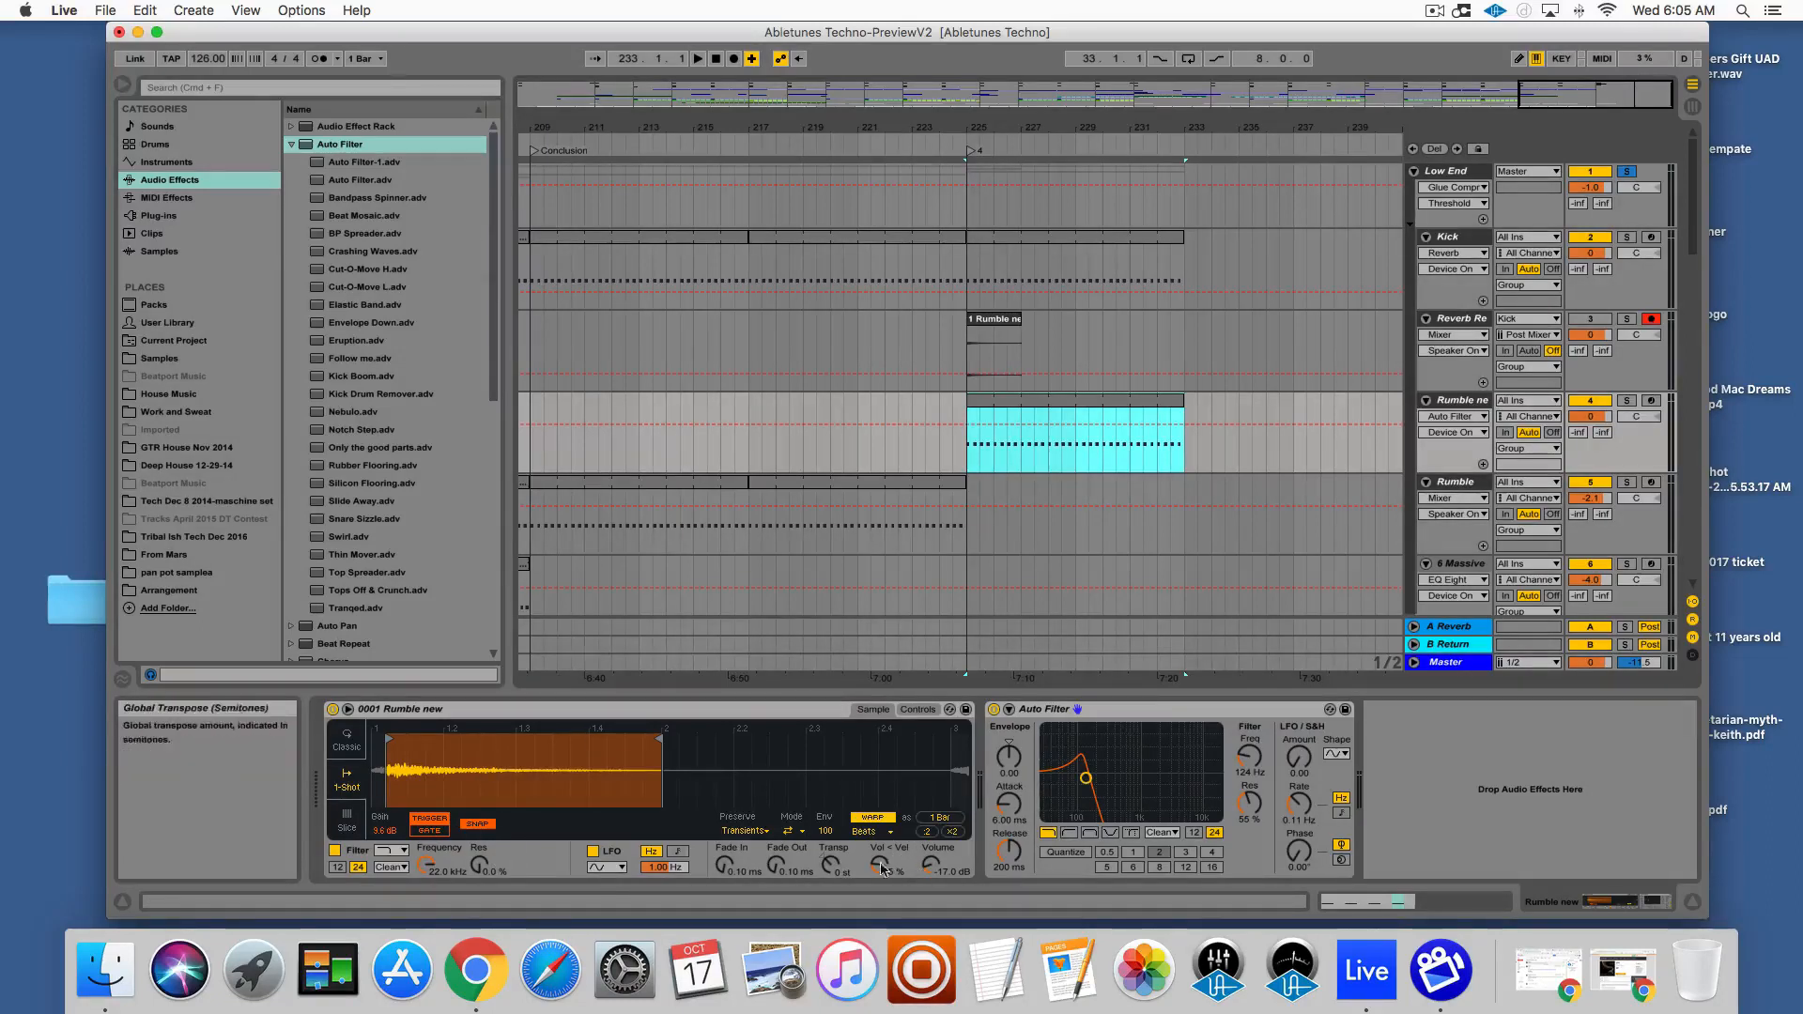
# Play the filtered rumble from bar 225, then turn off the Auto Filter on the Rumble new track
pyautogui.press('space')
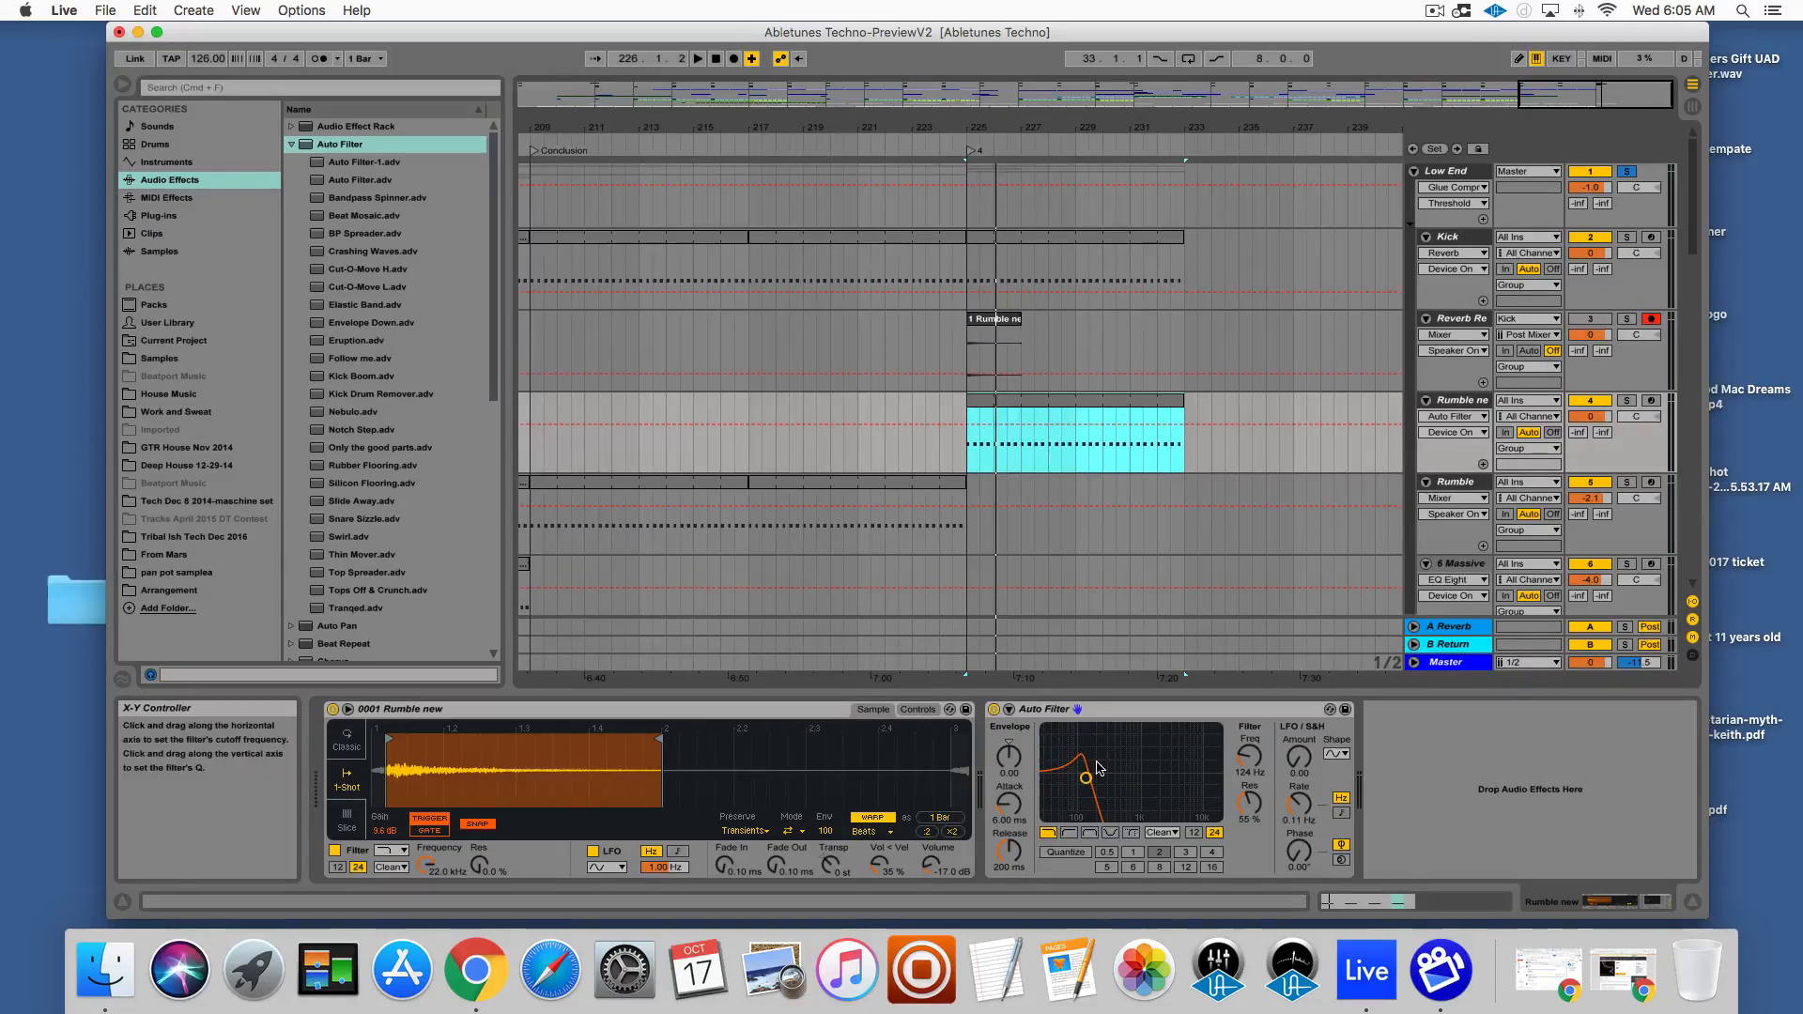
pyautogui.click(995, 713)
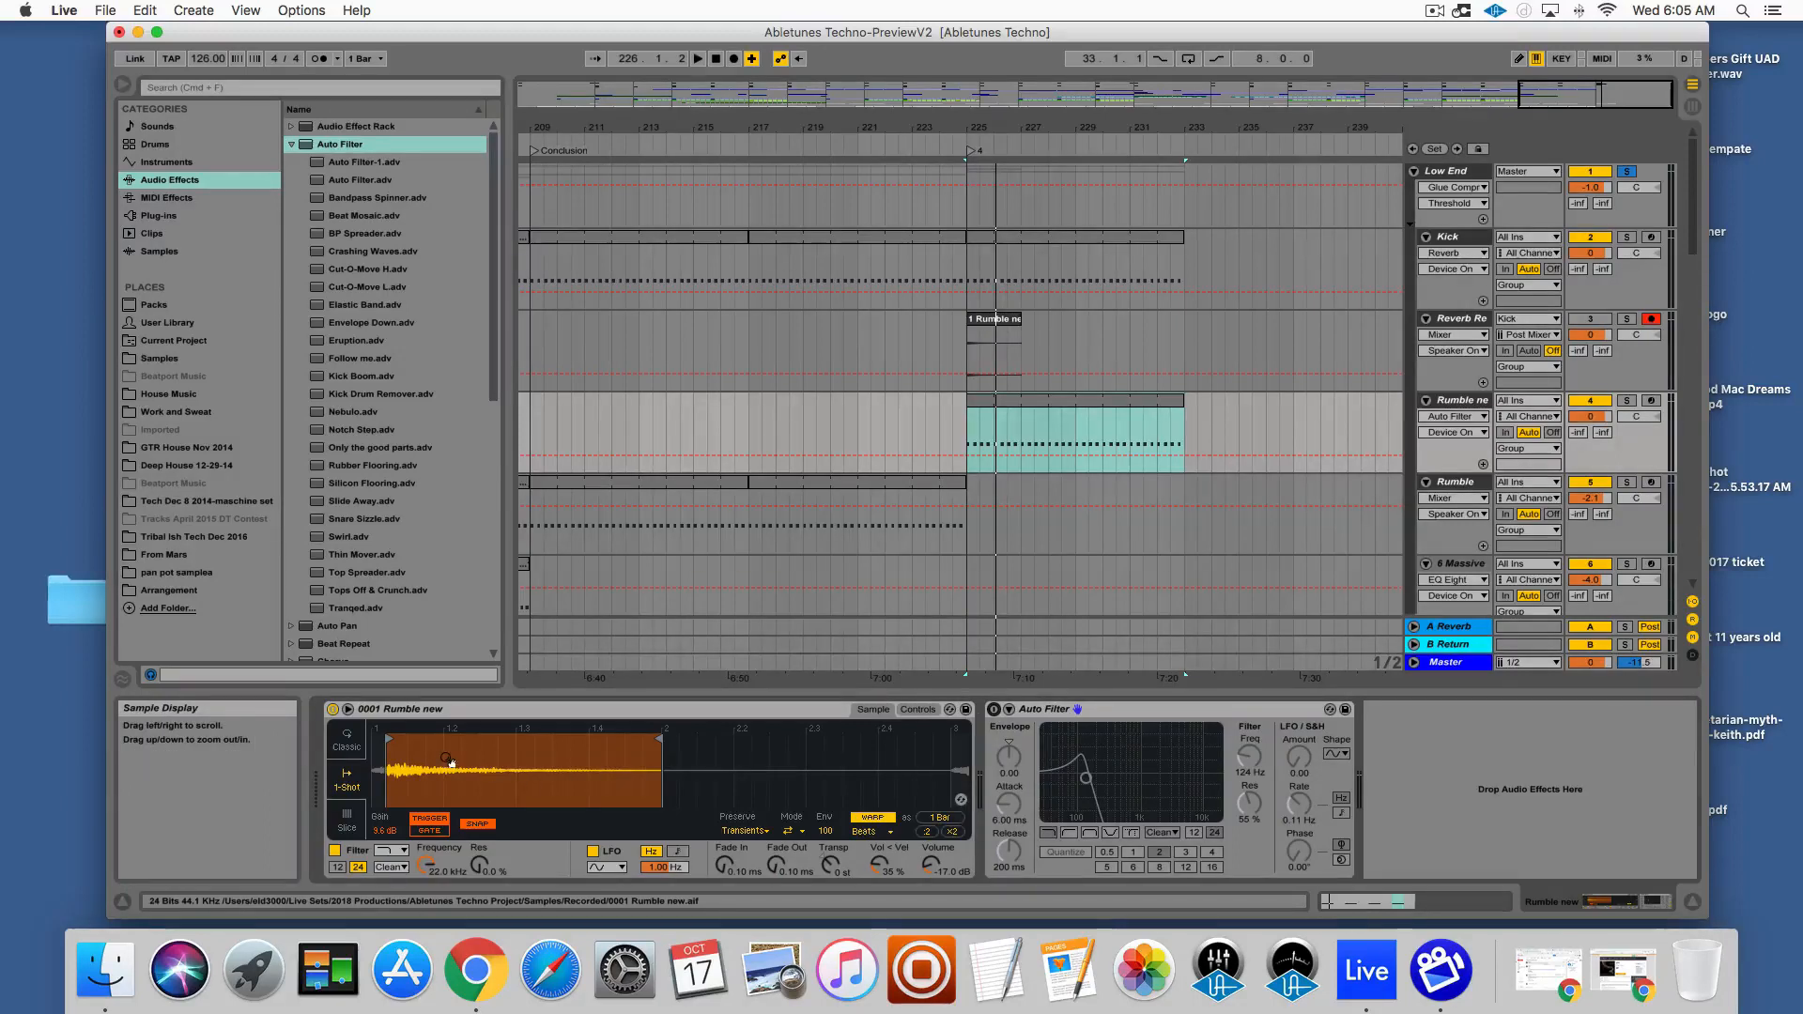
# Audition the unfiltered rumble from bar 225, turn on the Auto Filter on Rumble new, and compare it with the filter active
pyautogui.press('space')
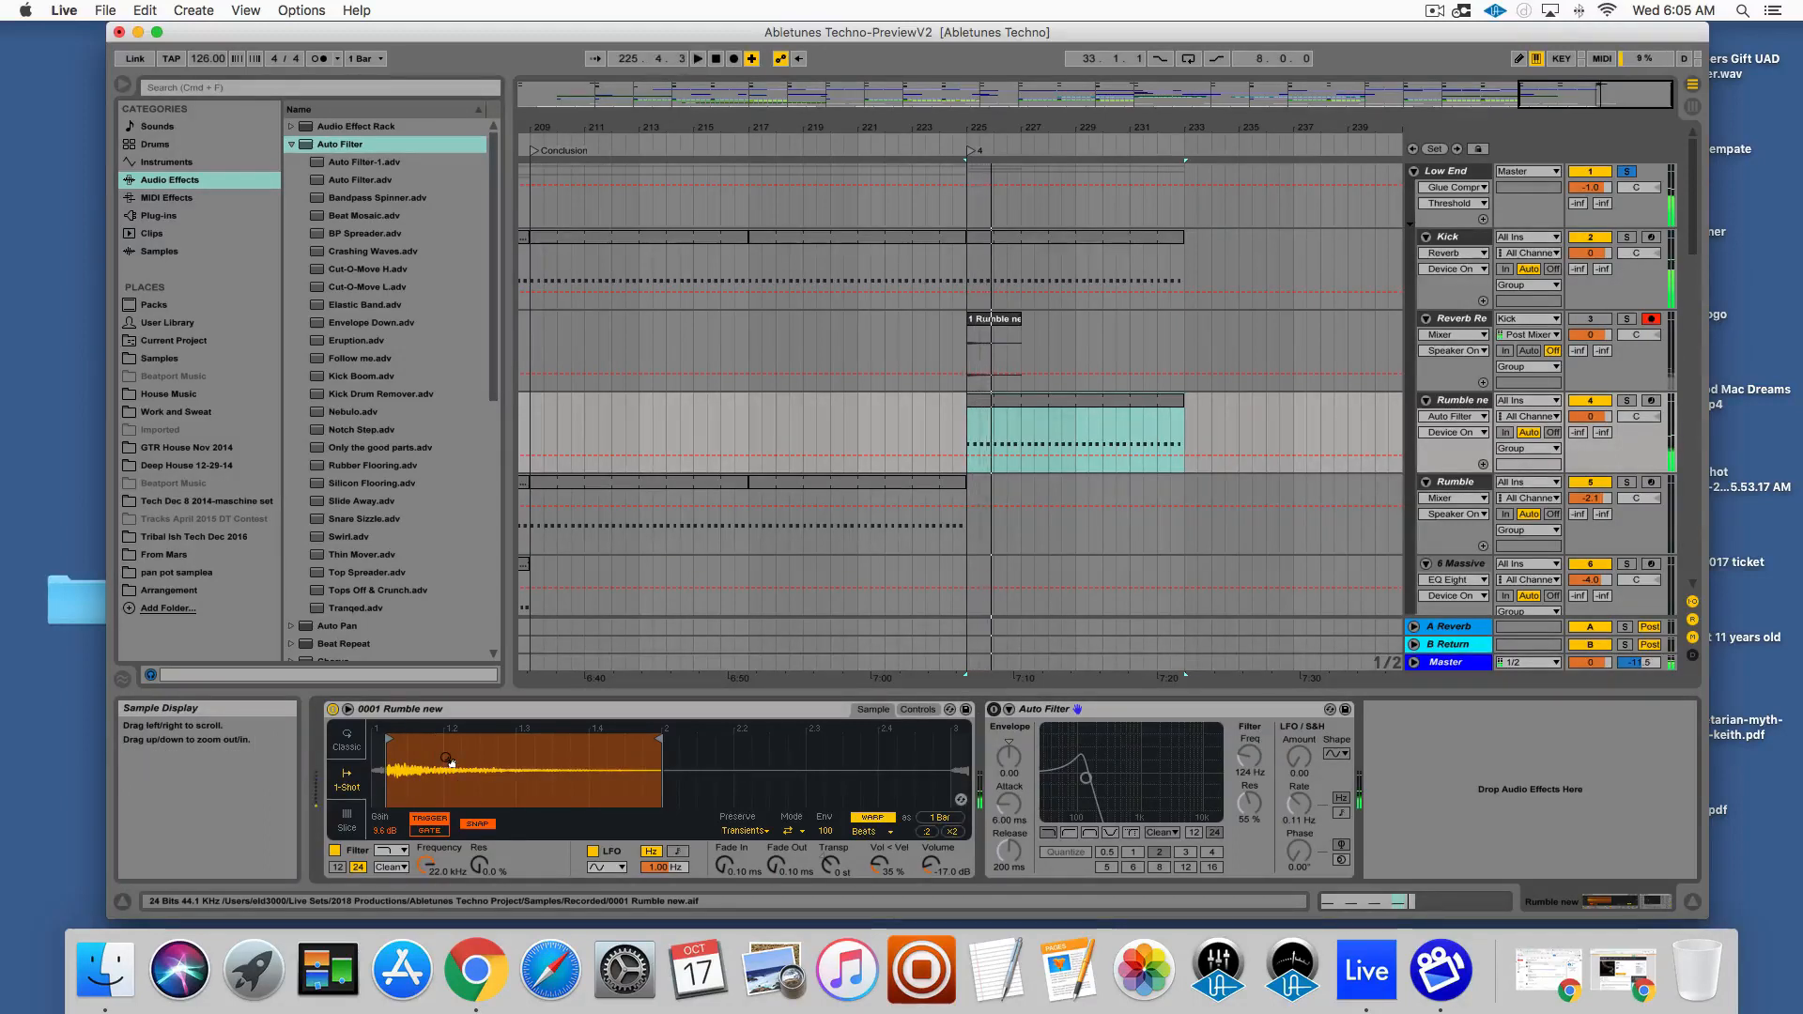
pyautogui.click(993, 711)
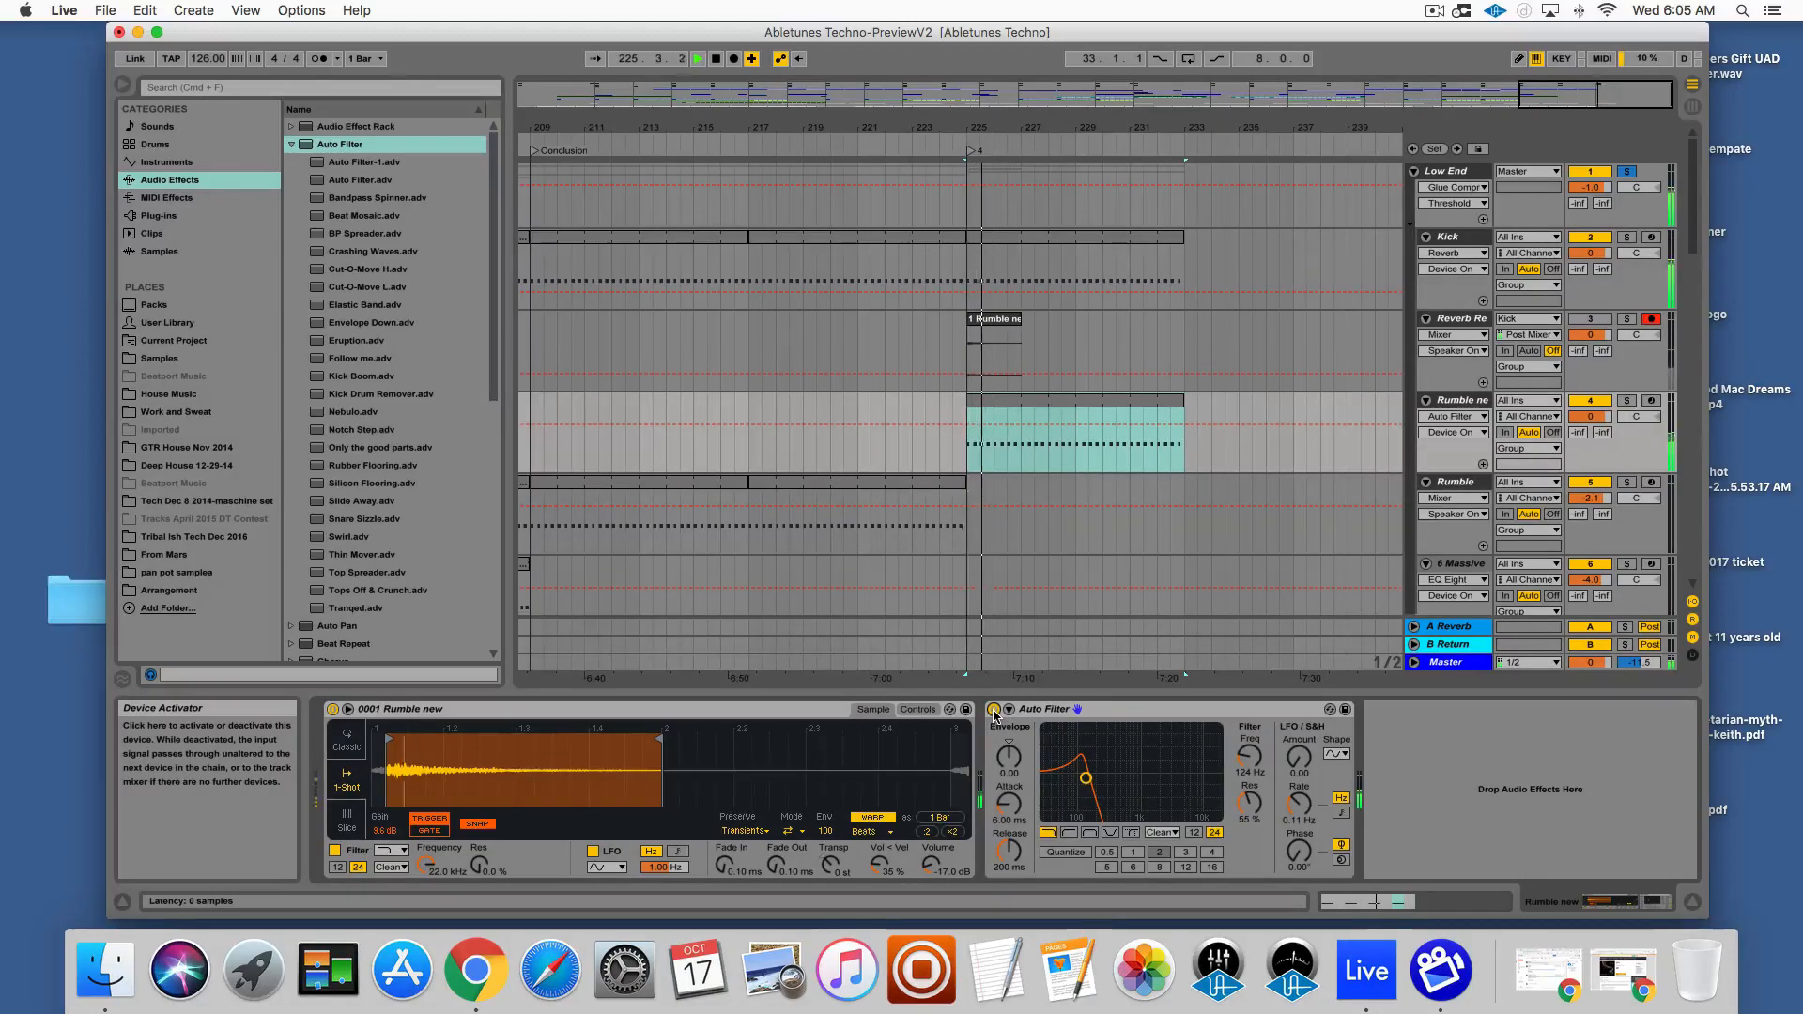
pyautogui.press('space')
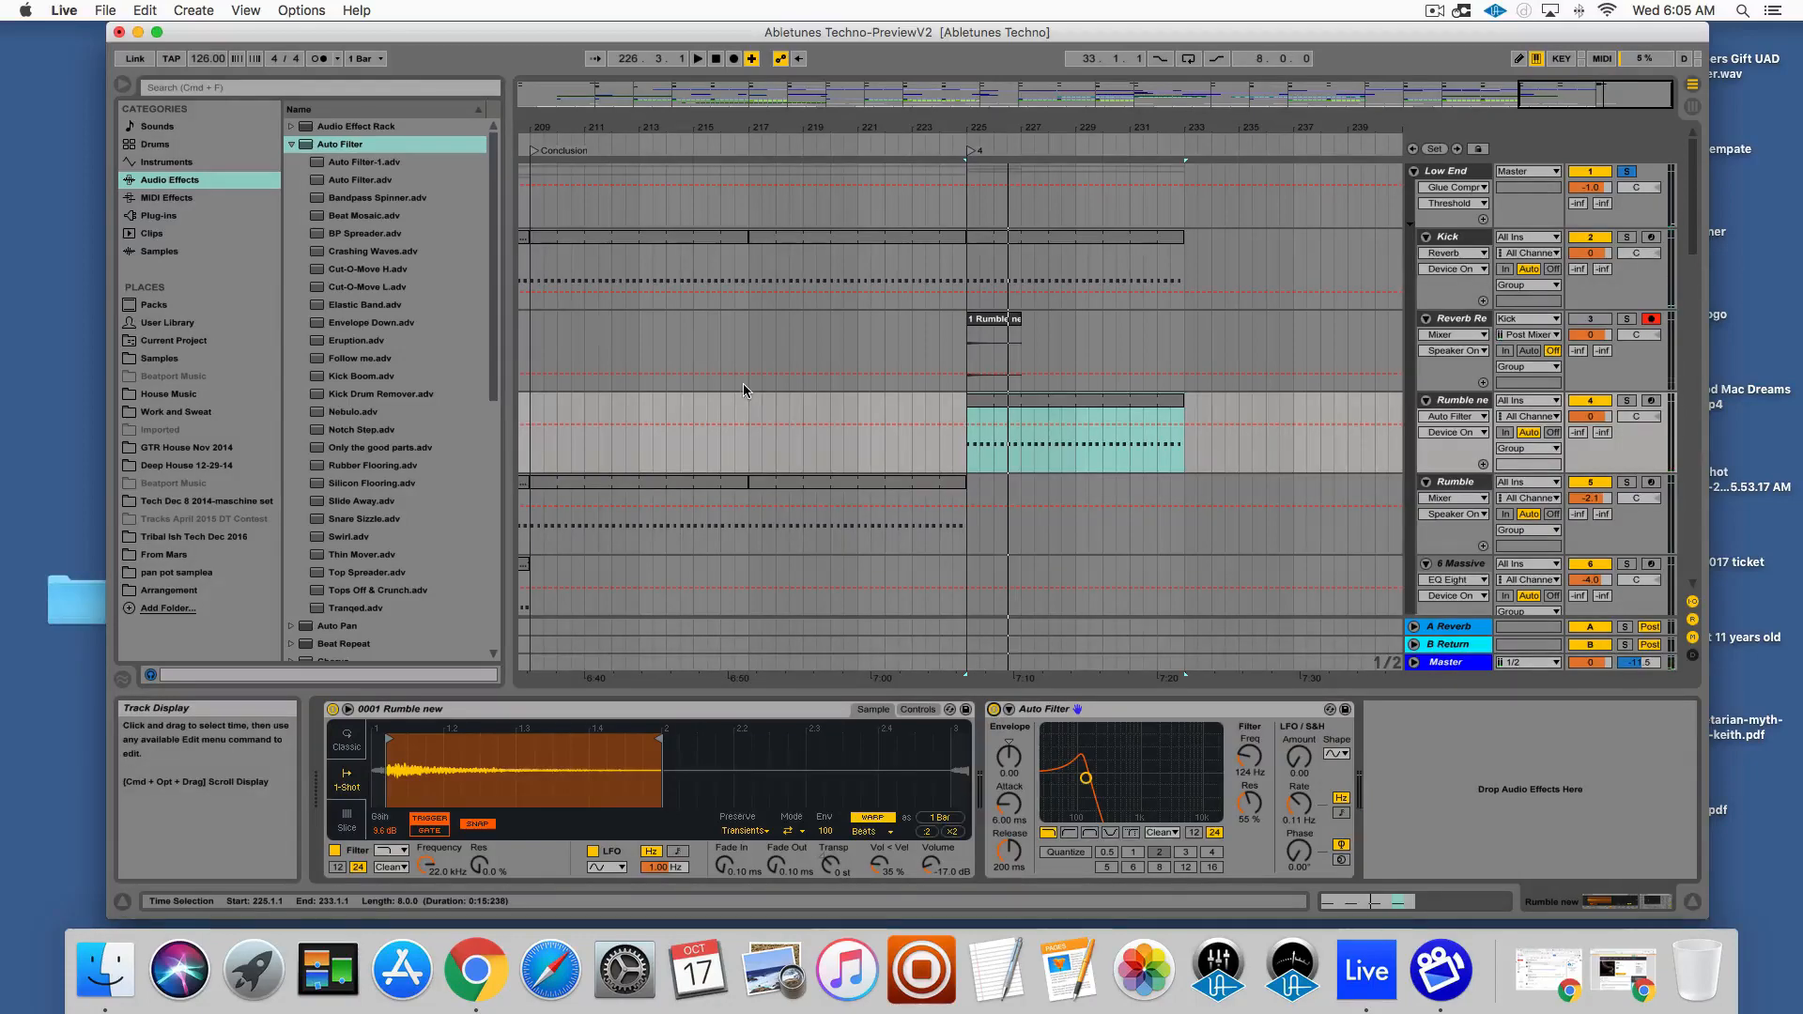
# Fold the Low End and Main Synth groups and the Vocals track, bringing the middle of the arrangement into view
pyautogui.moveTo(833, 114); pyautogui.dragTo(834, 188)
pyautogui.moveTo(1273, 122); pyautogui.dragTo(1310, 118)
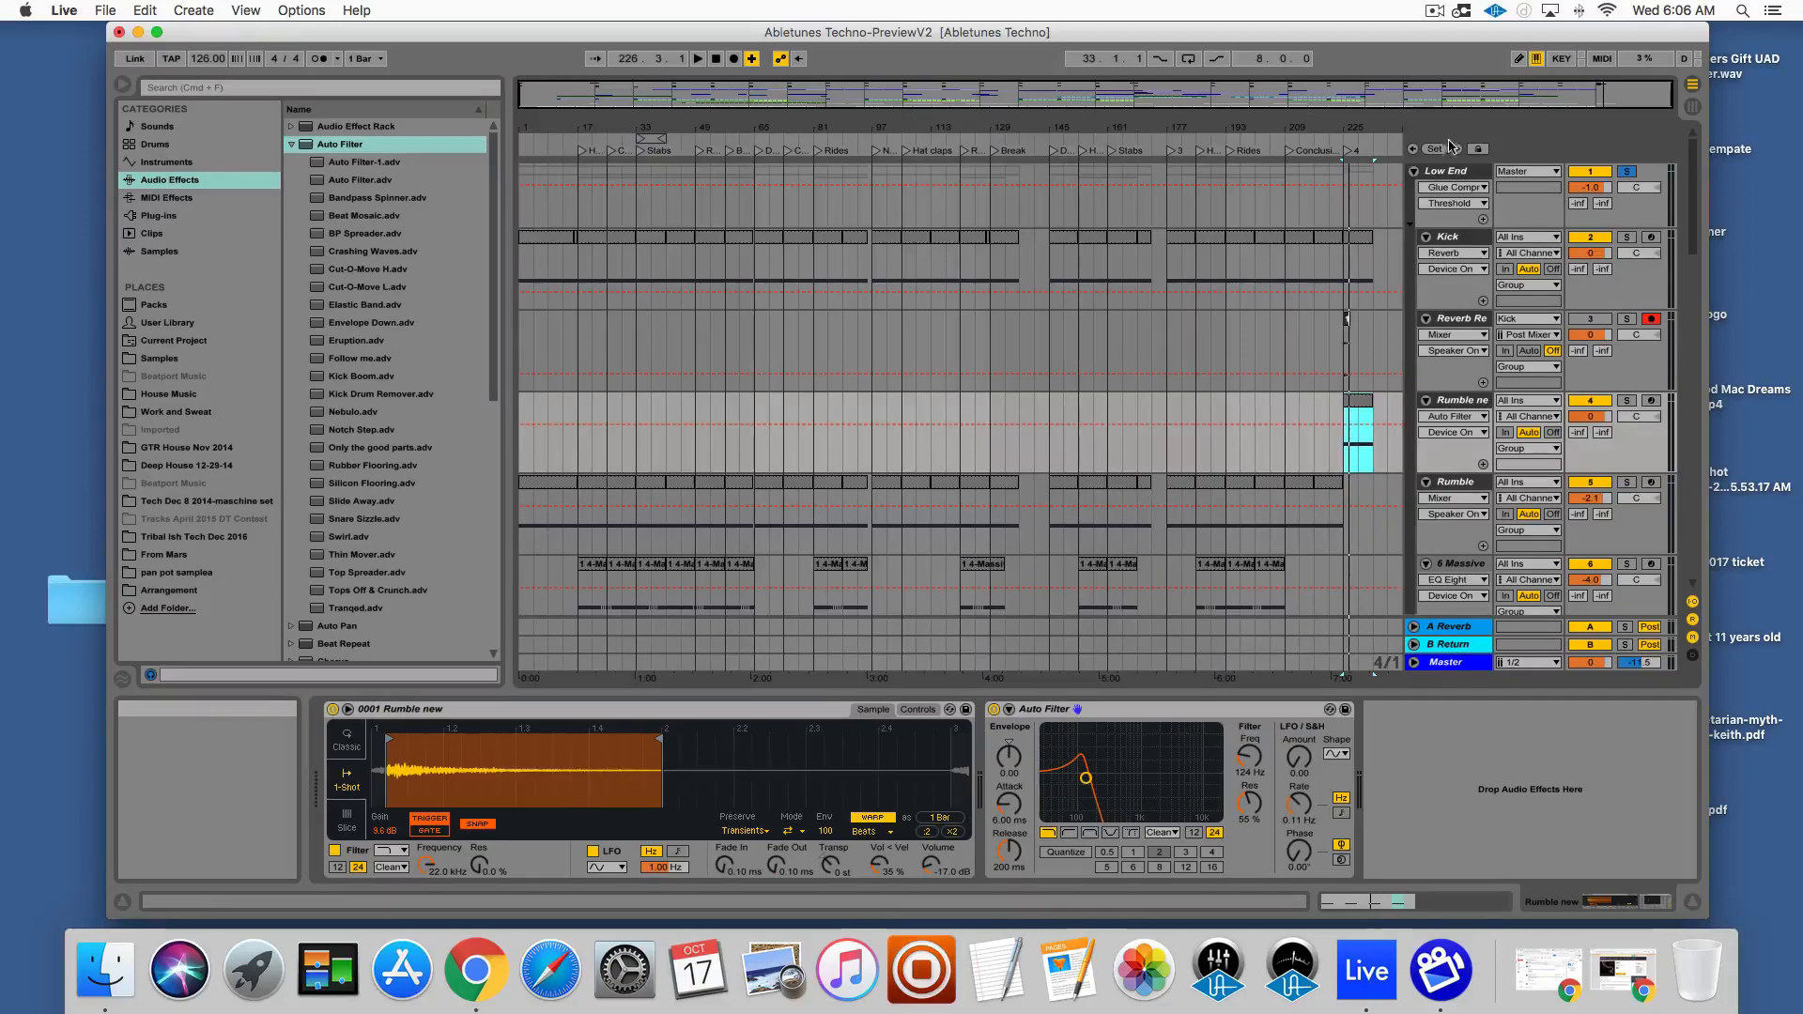
pyautogui.moveTo(854, 123); pyautogui.dragTo(853, 168)
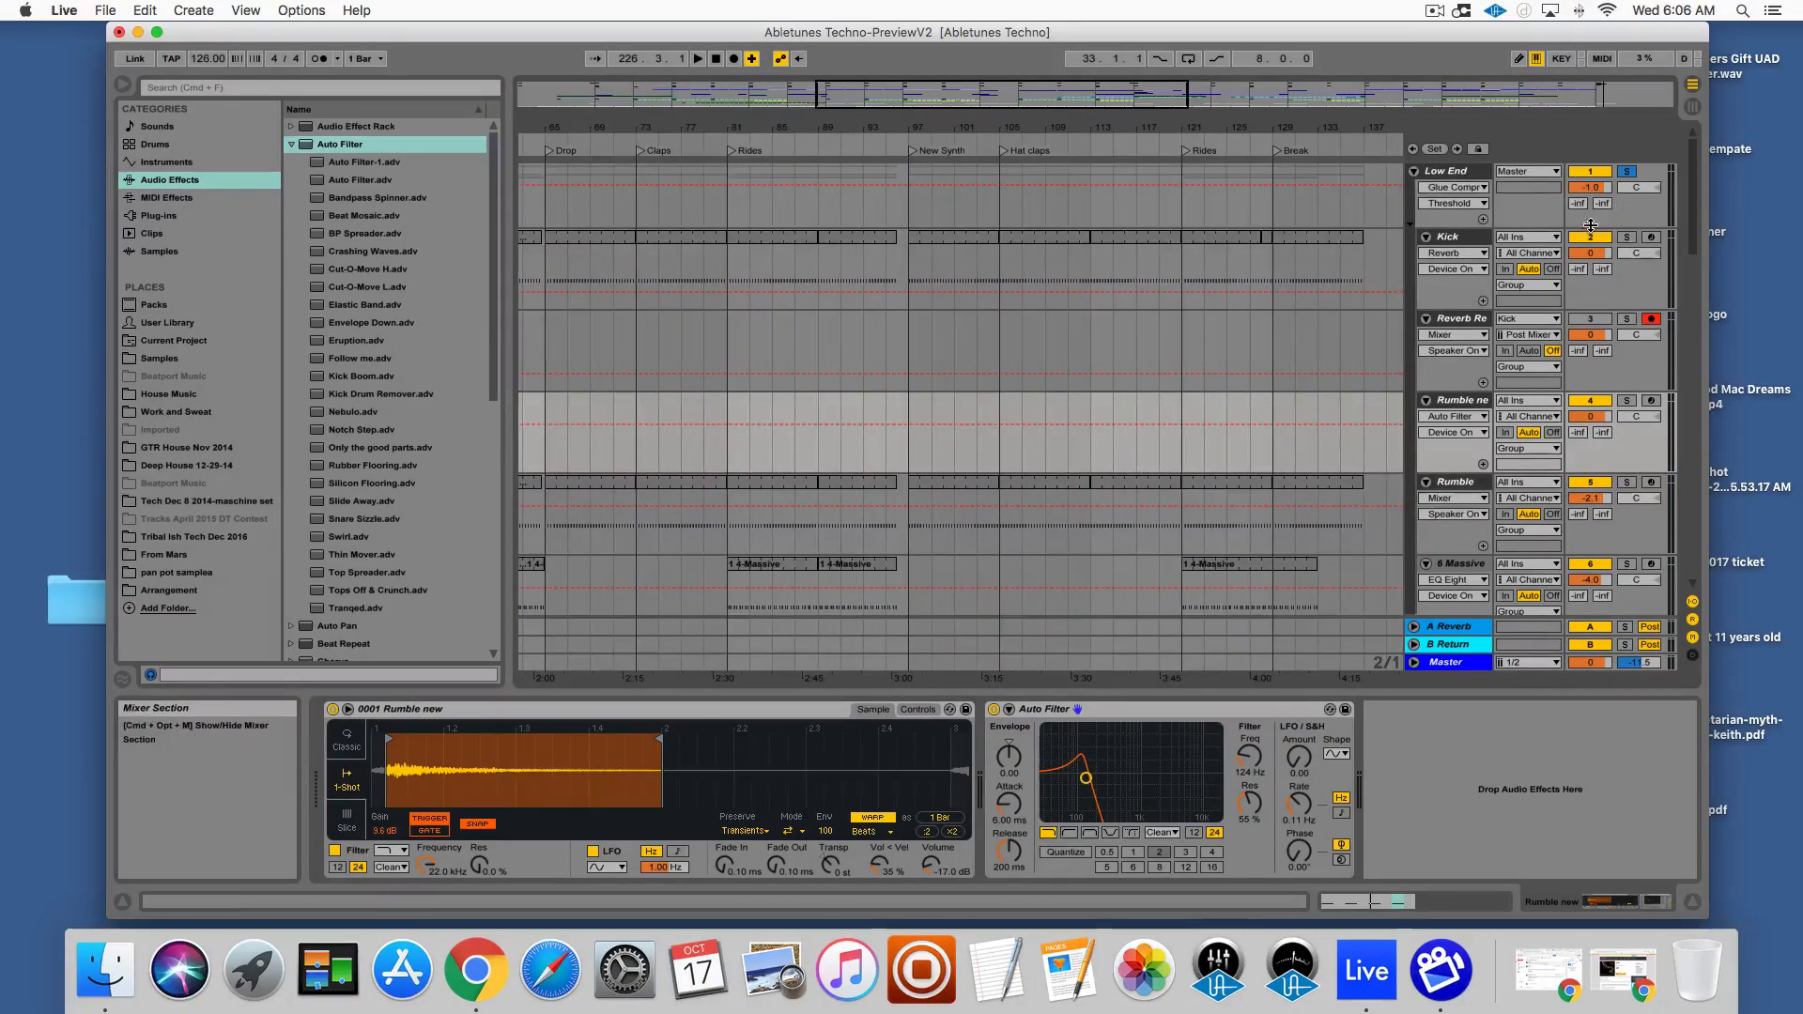
pyautogui.click(1415, 173)
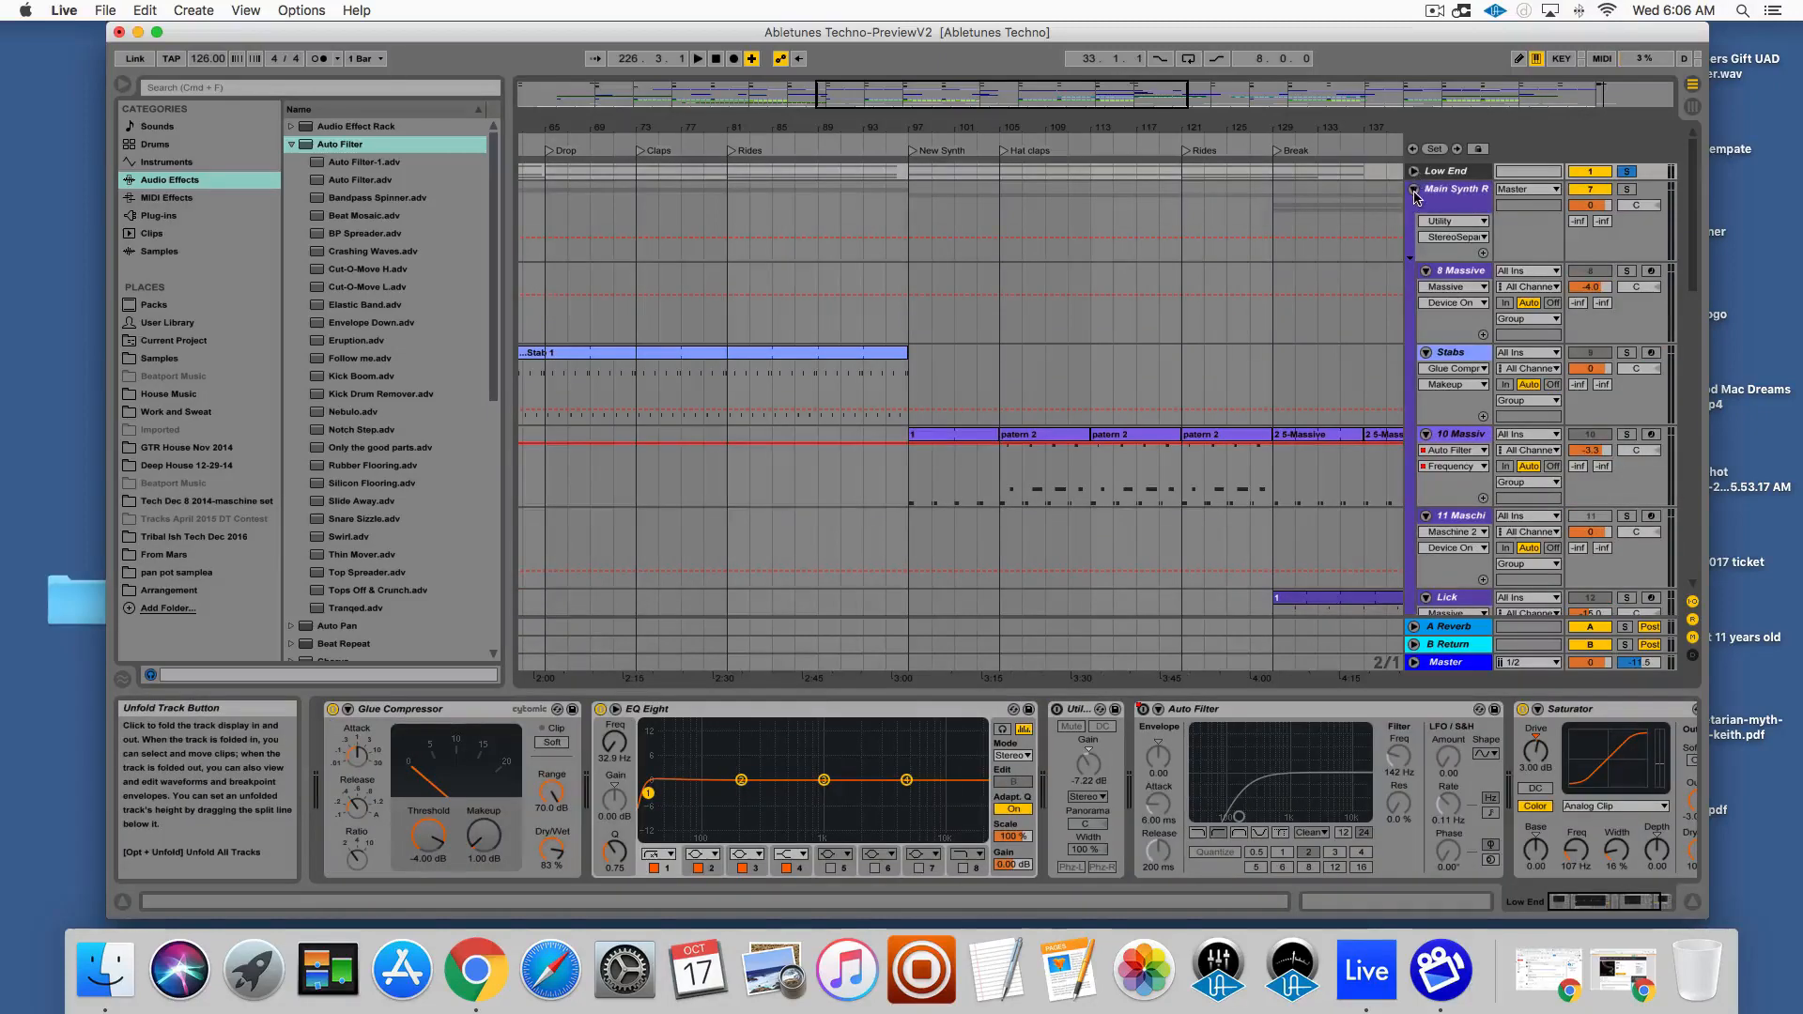
pyautogui.click(1414, 191)
pyautogui.click(1414, 224)
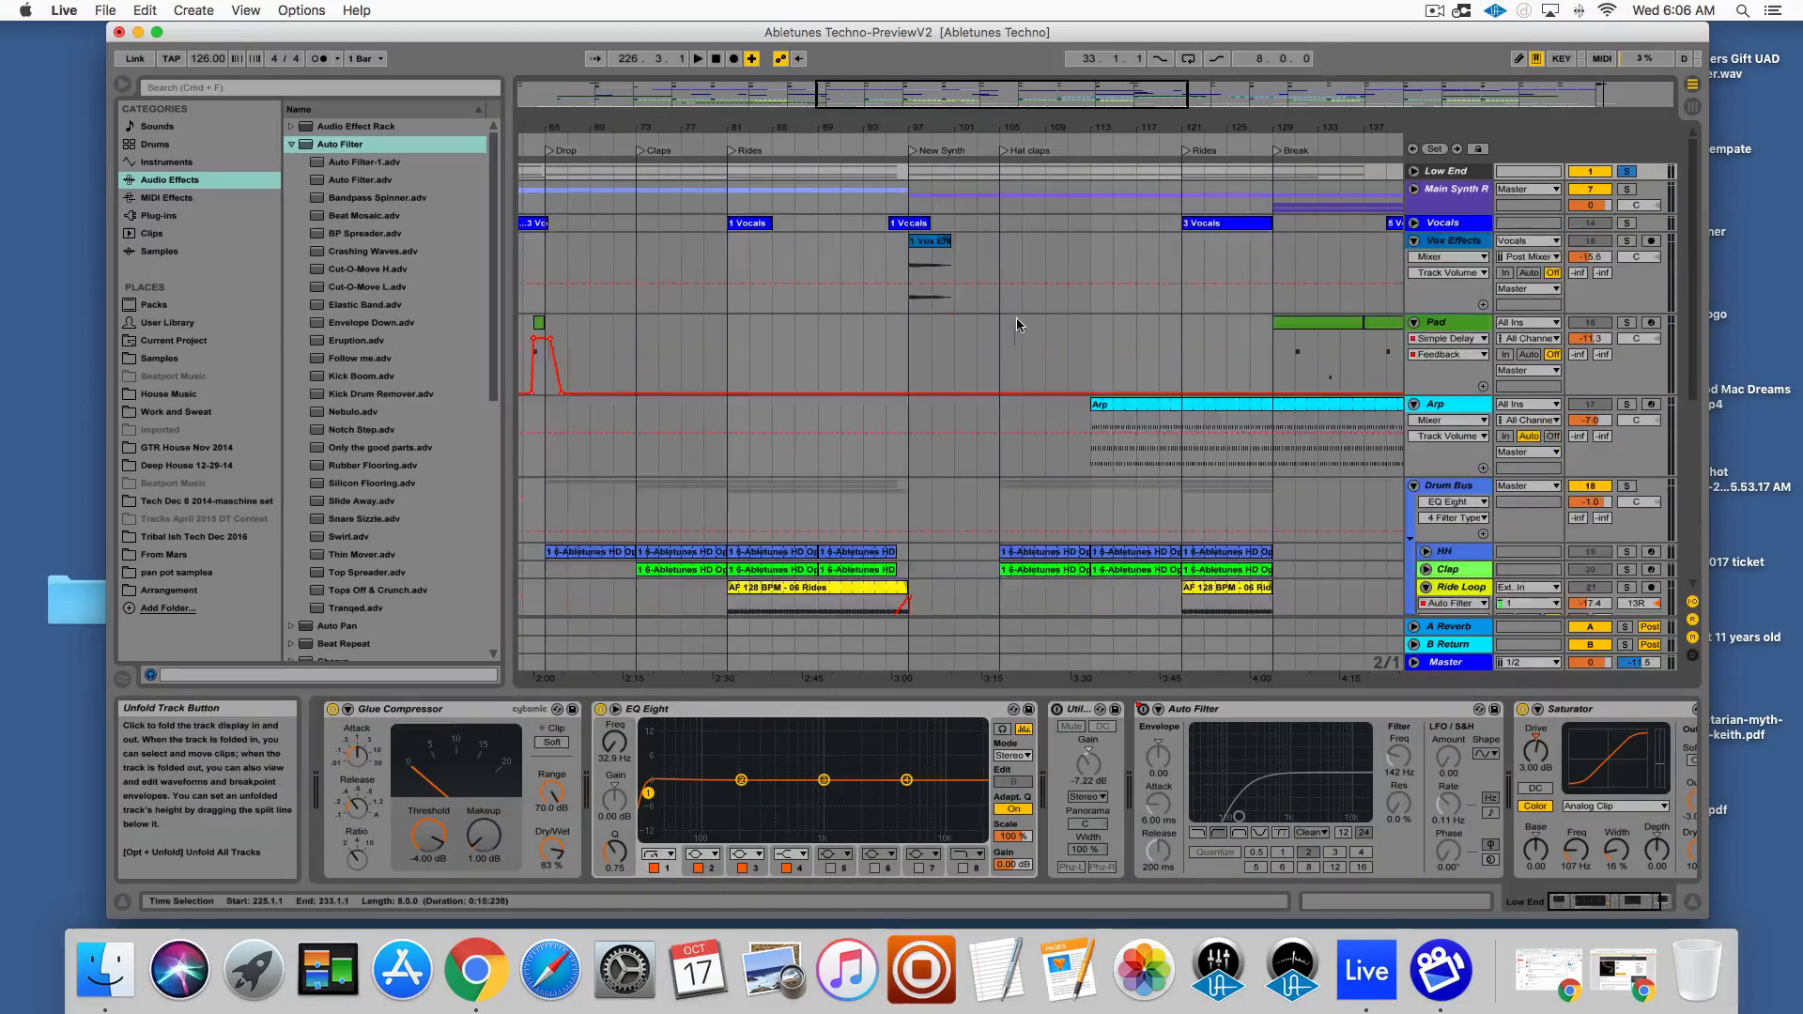
pyautogui.hscroll(1, 998, 328)
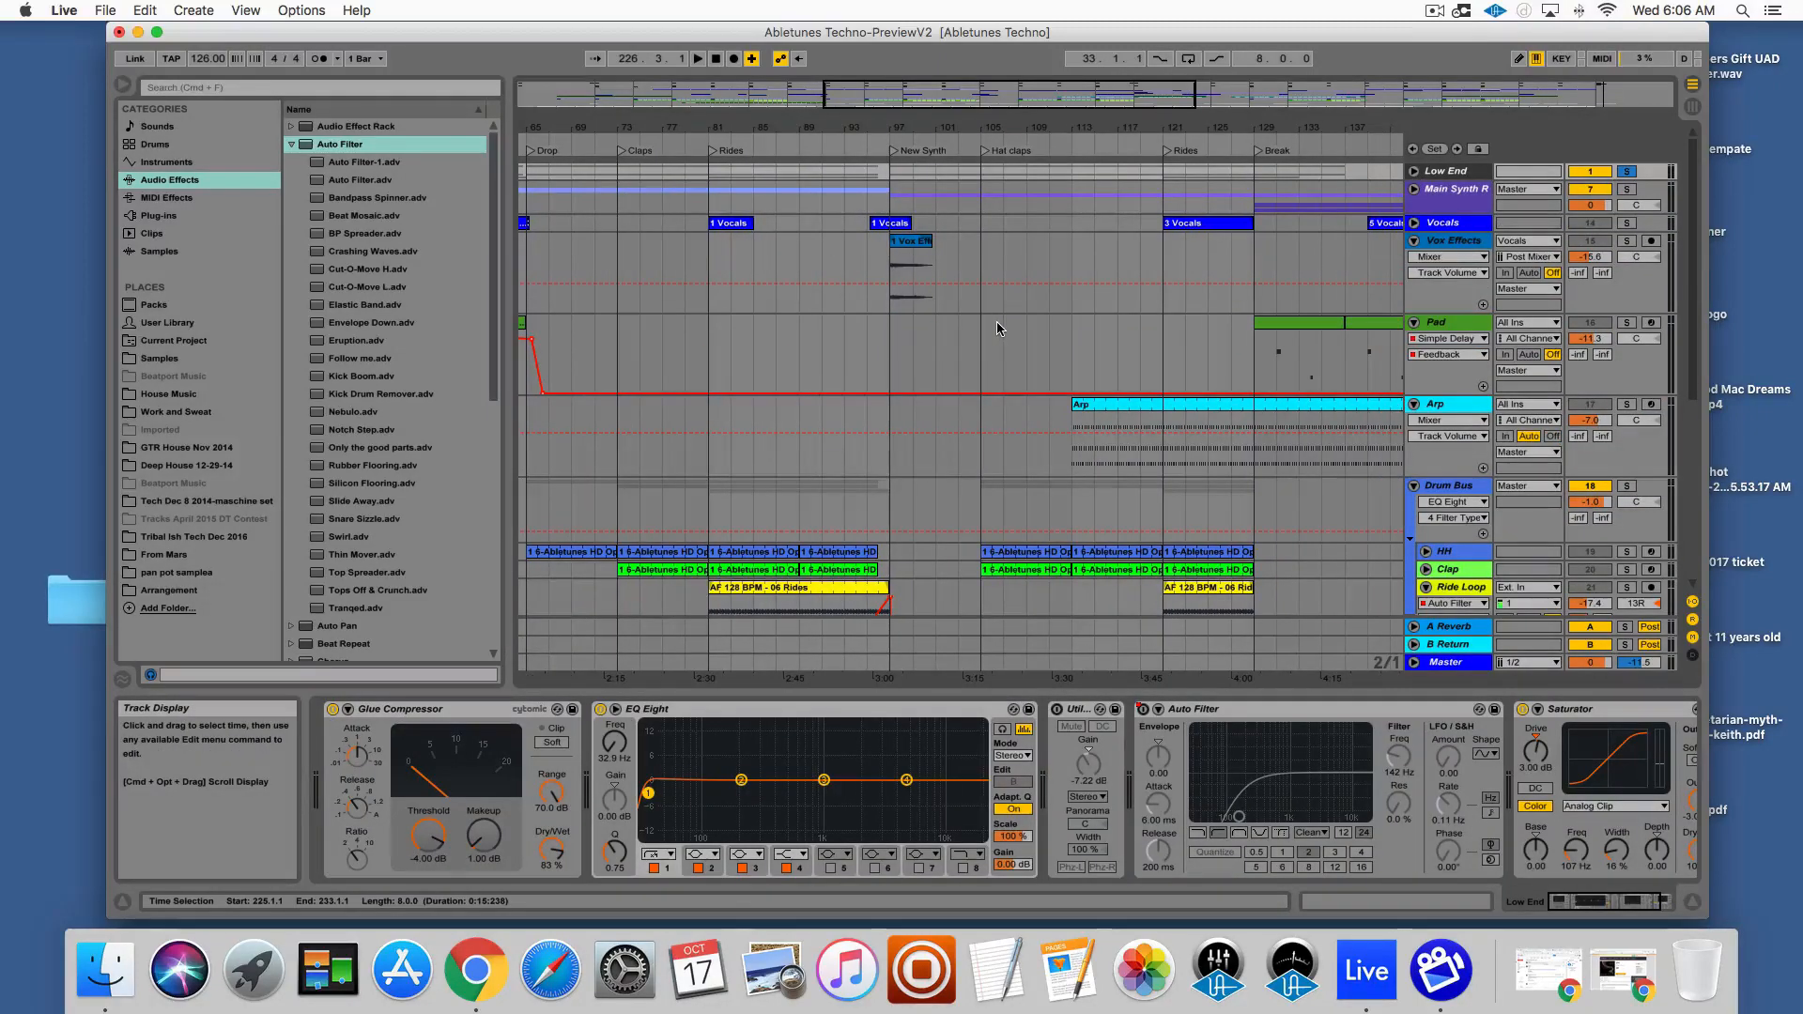
# Switch to Chrome, minimize the mail window, view the Afraid techno template page on Abletunes, and minimize that window too
pyautogui.click(477, 967)
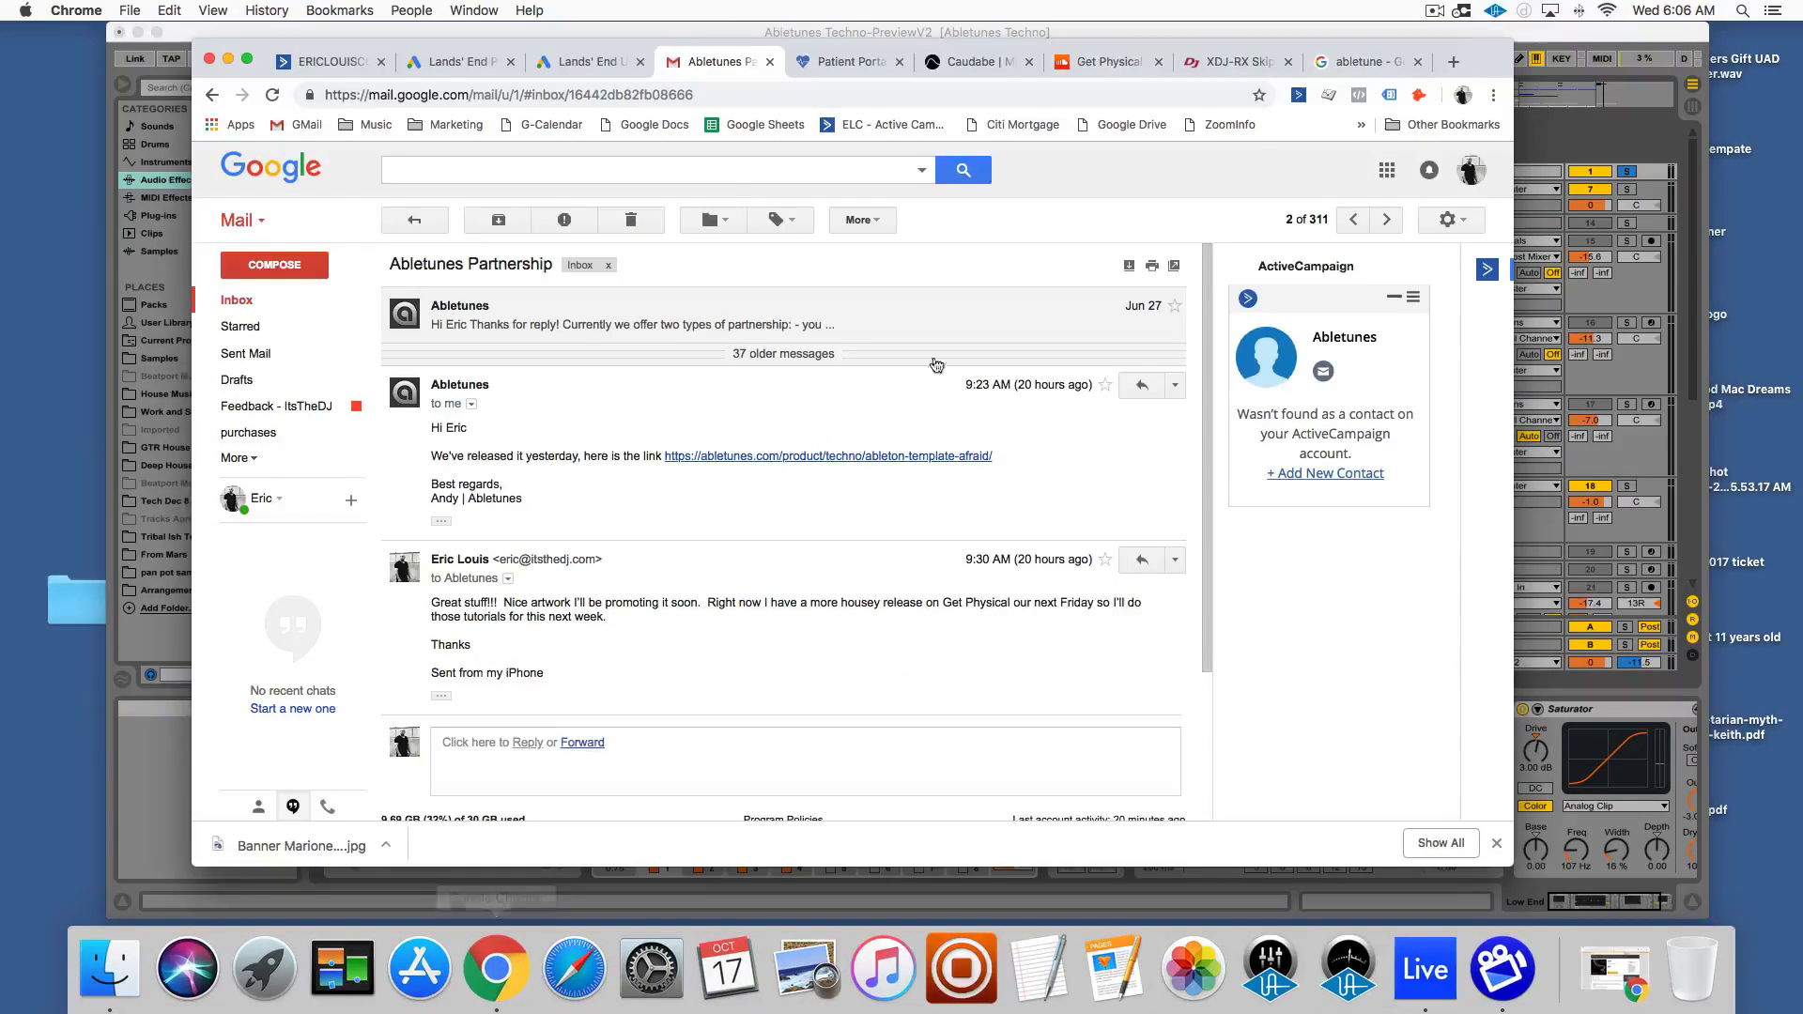
pyautogui.click(228, 61)
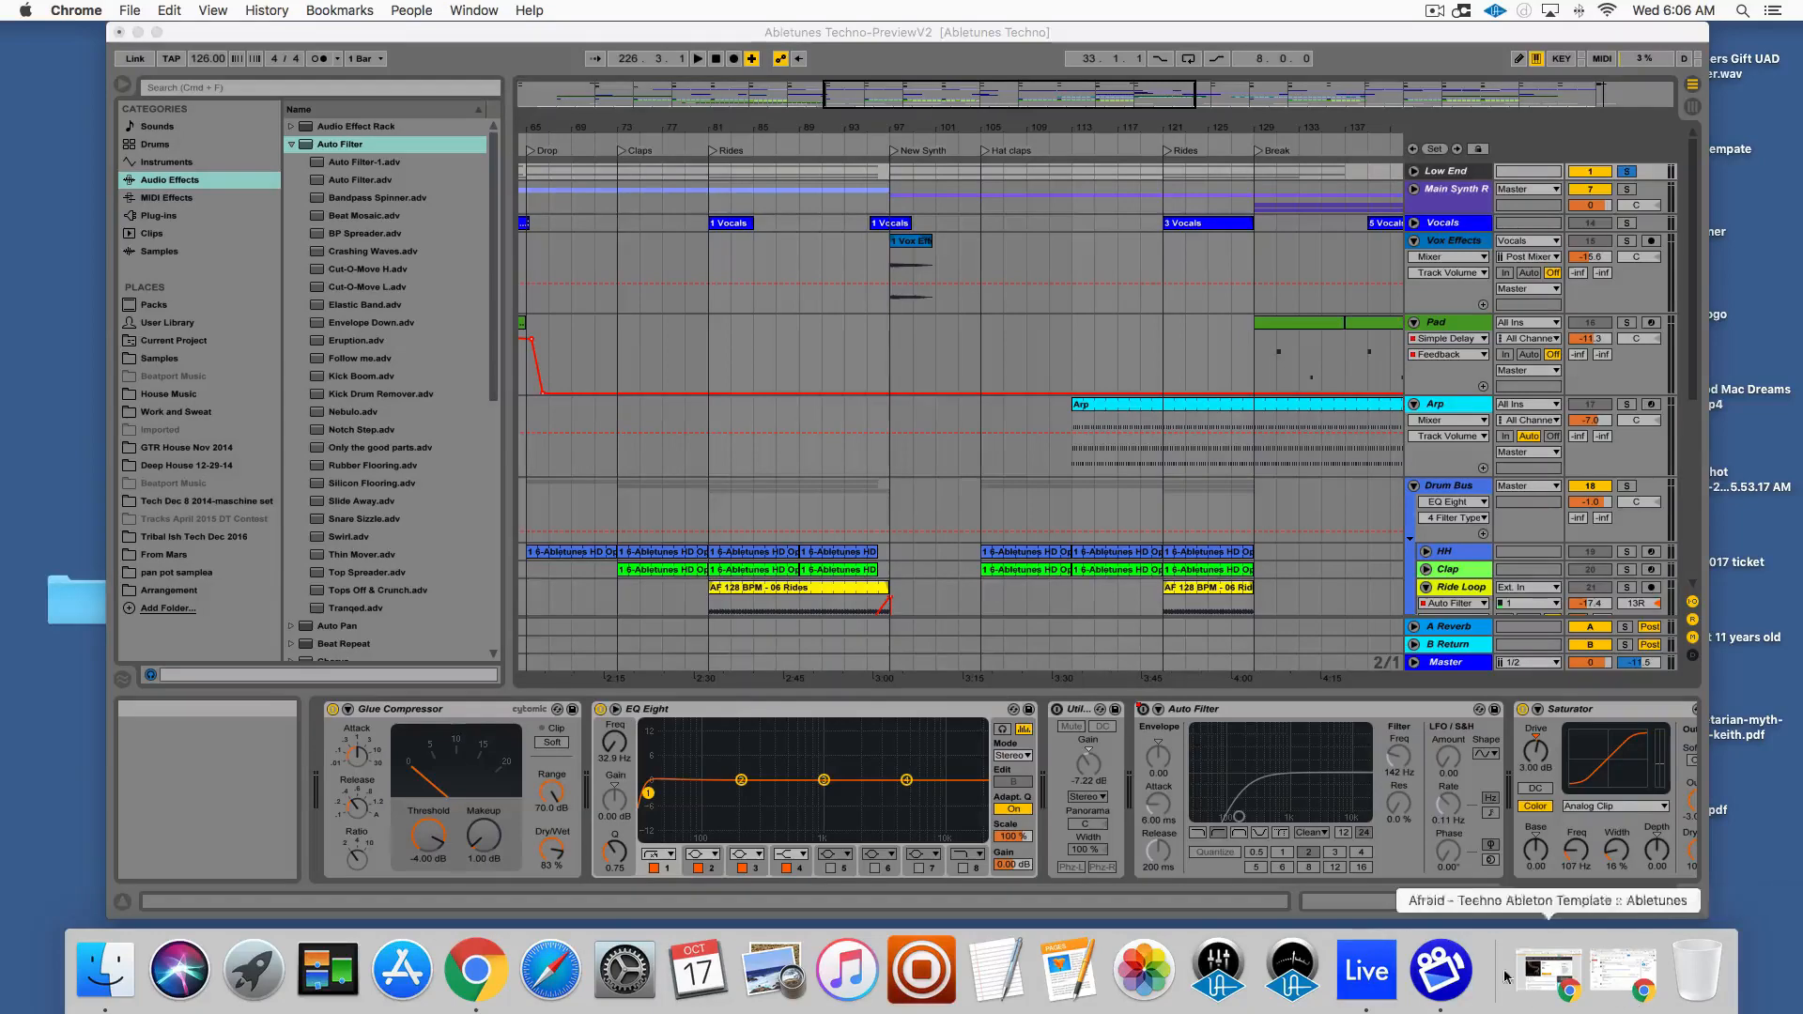
pyautogui.click(1547, 973)
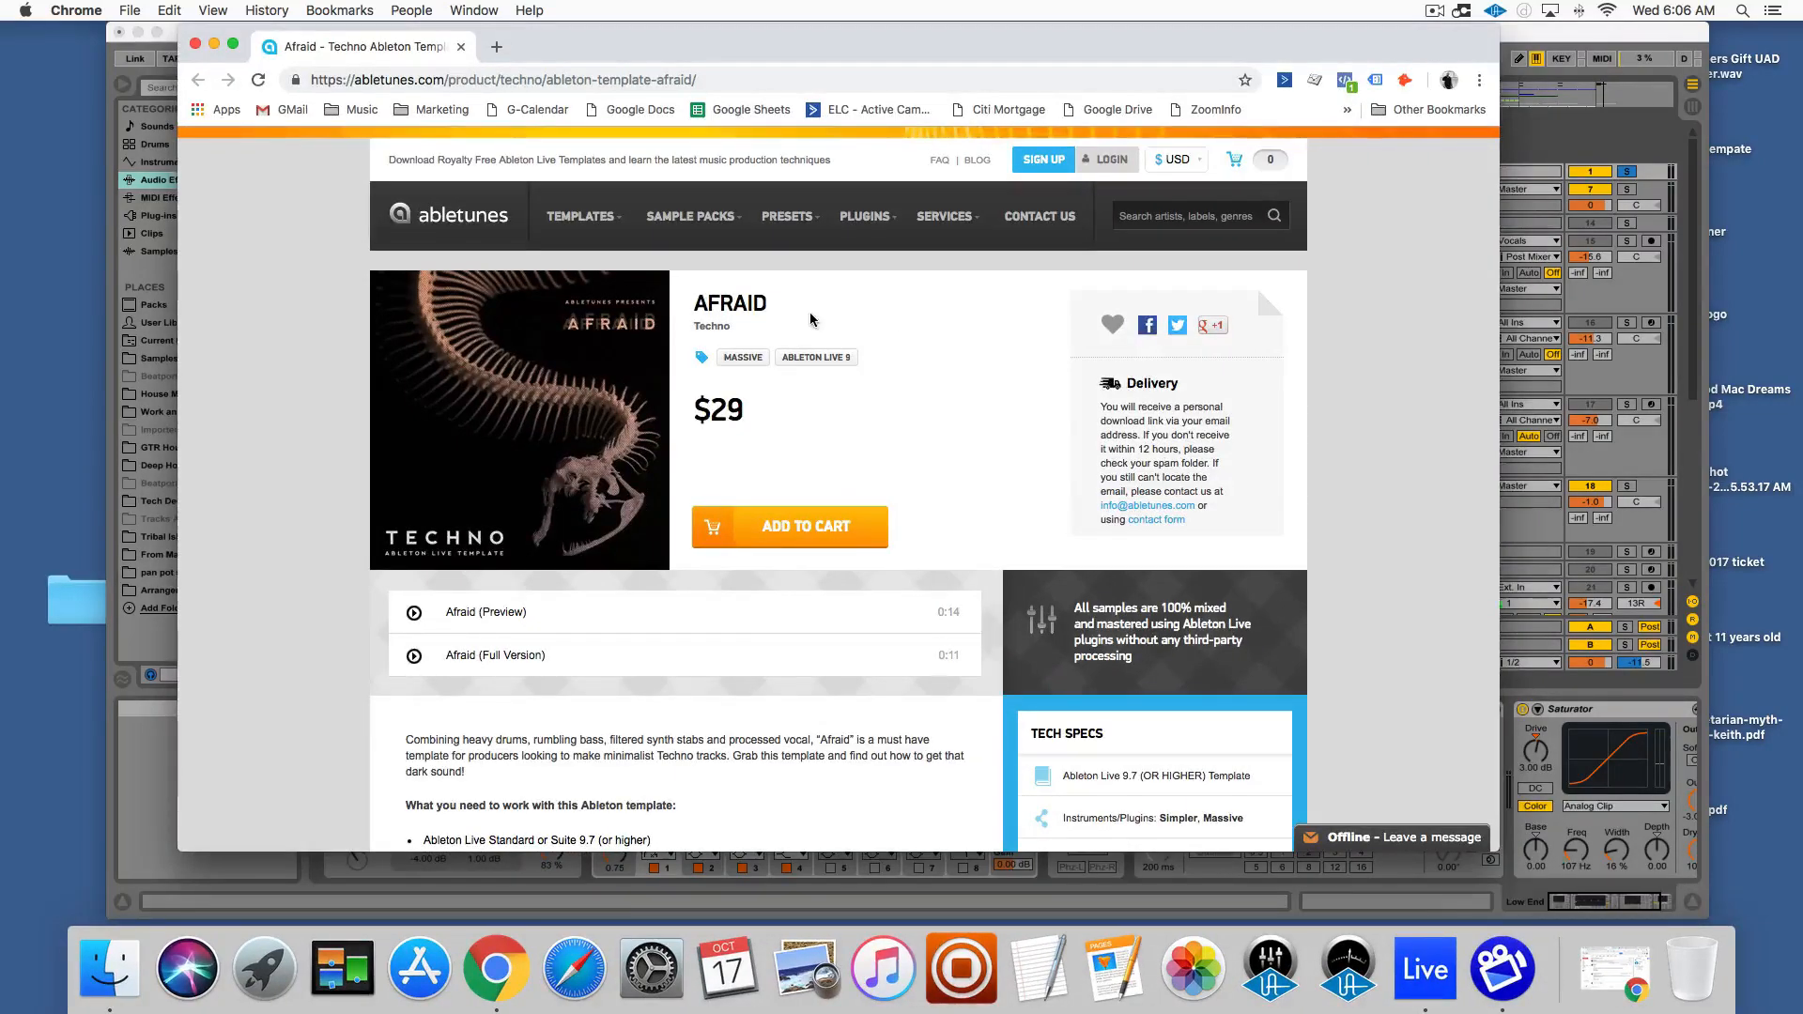
pyautogui.moveTo(587, 205)
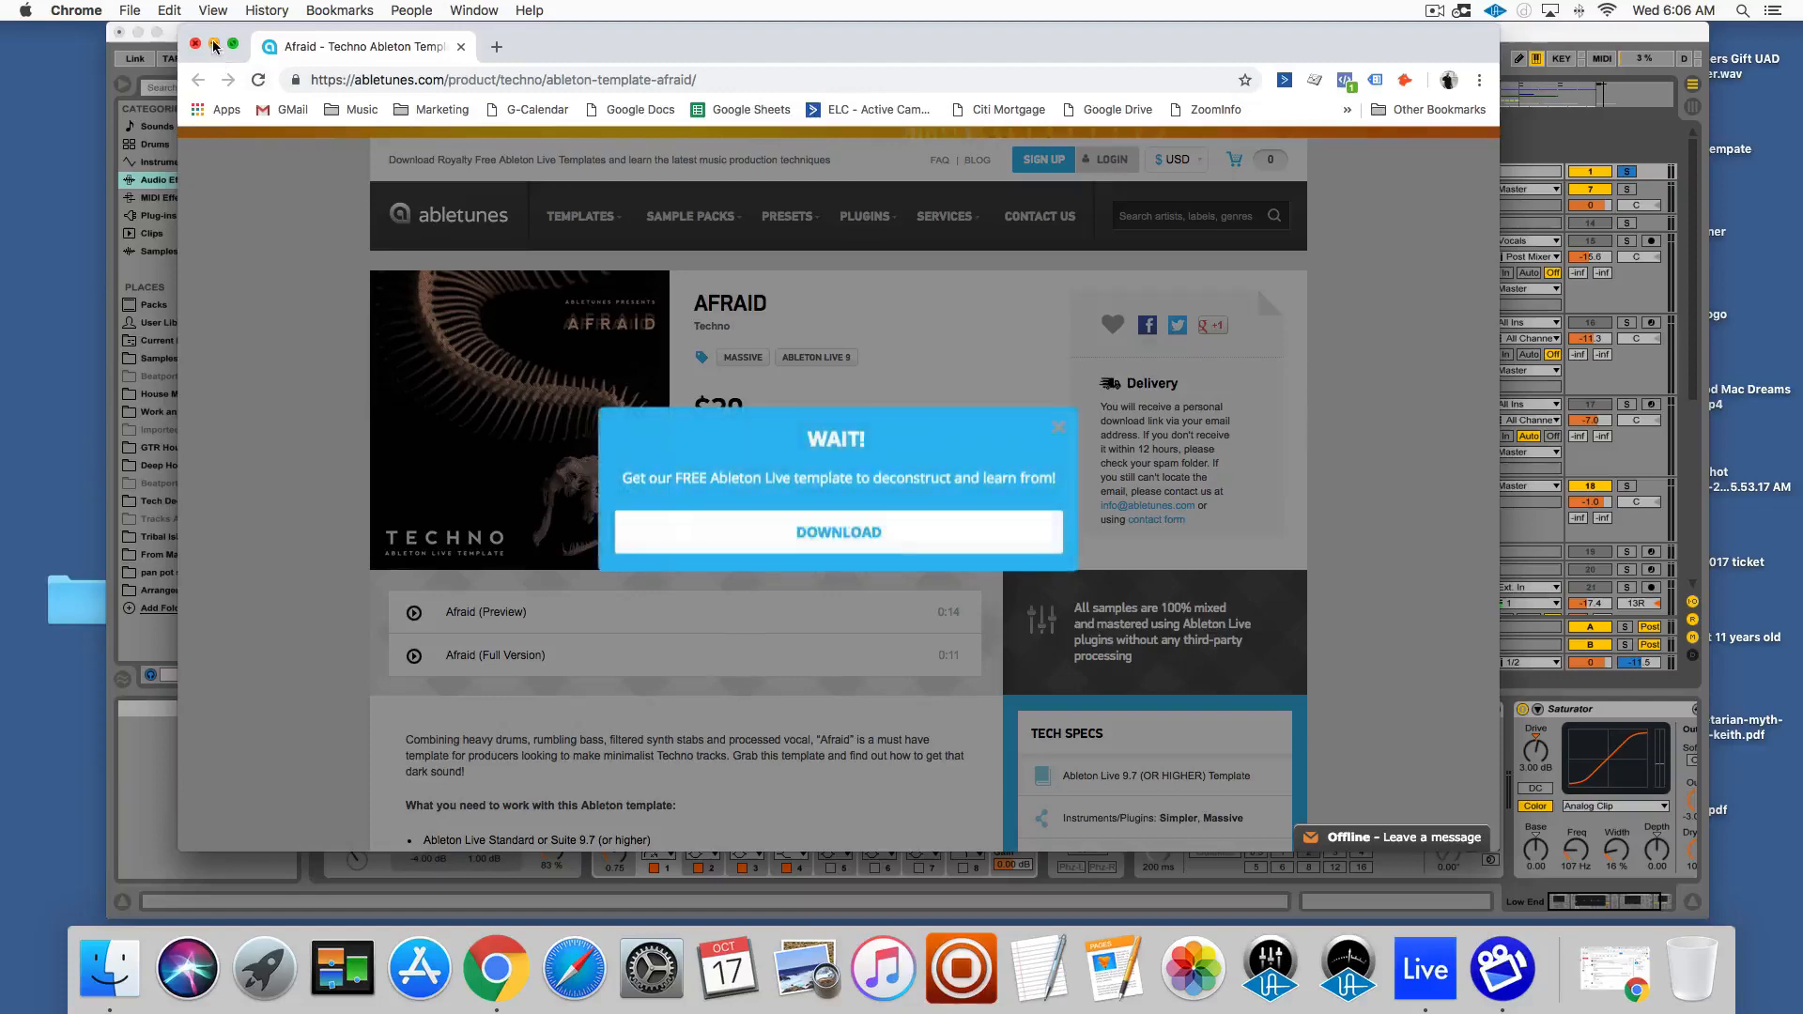
pyautogui.press('super+m')
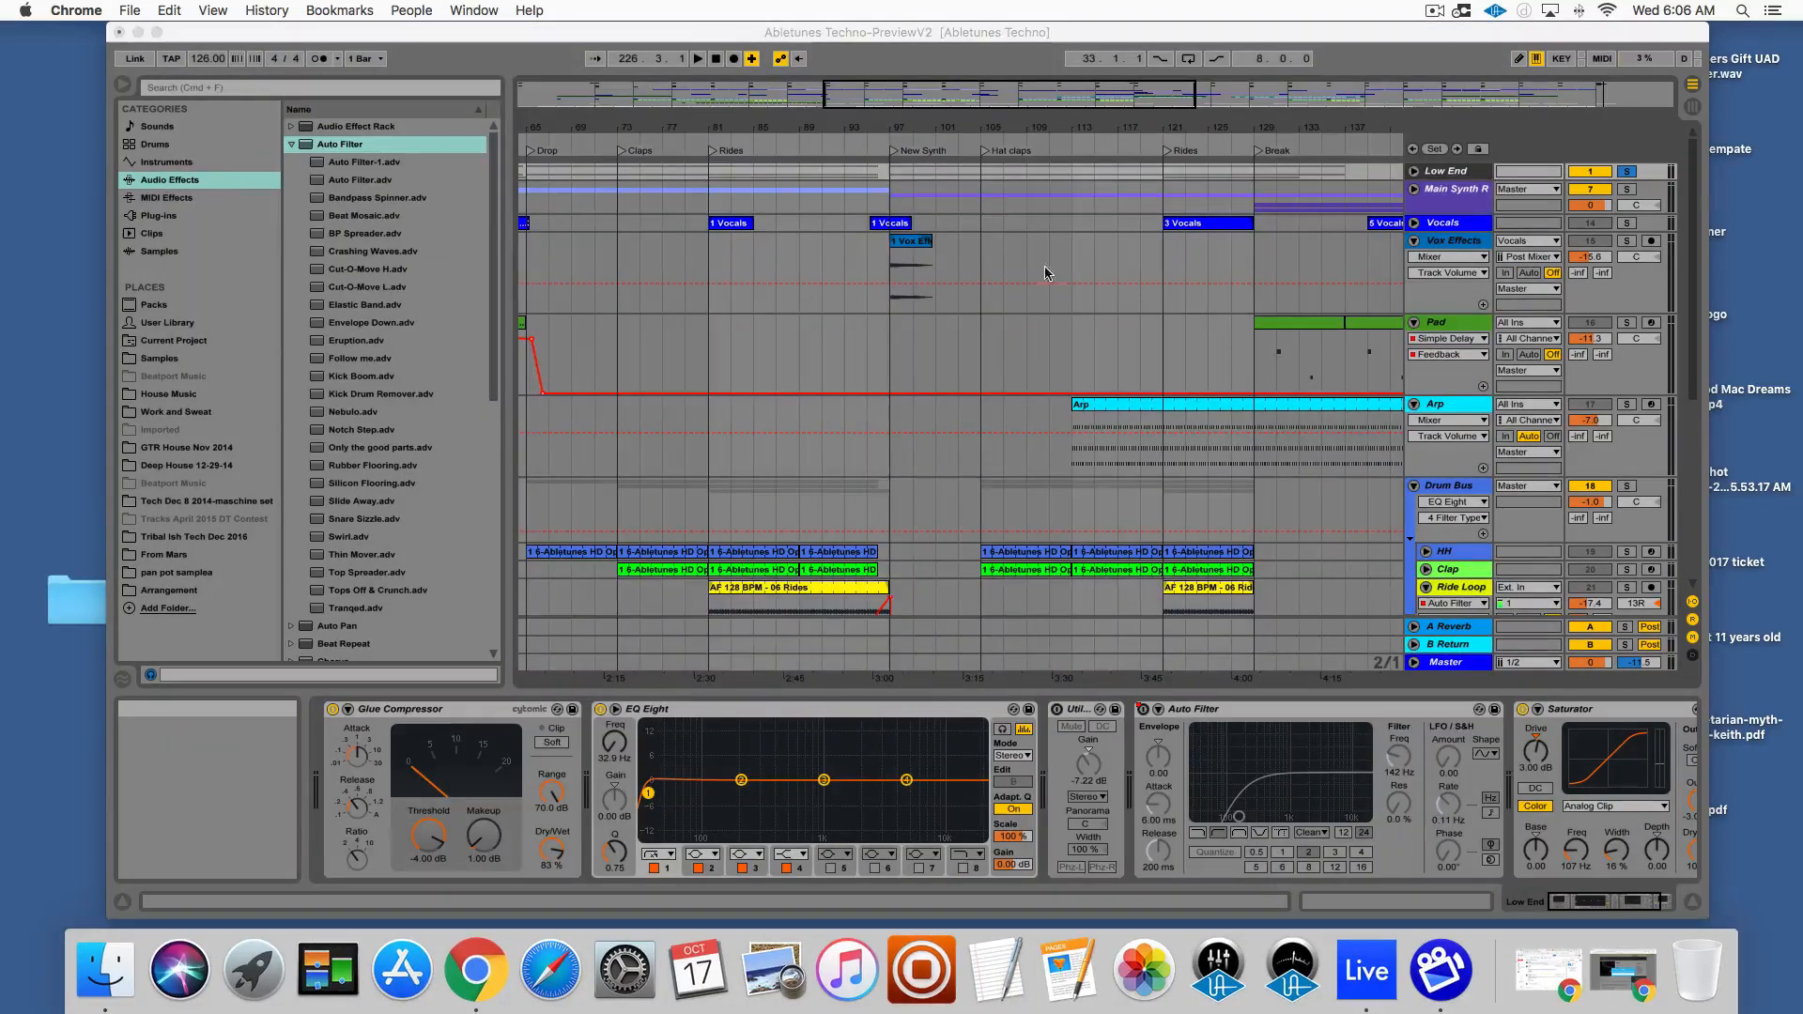
# Examine the arrangement's vocal, pad, arp, drum, FX and noise tracks across its sections, ending with an overview of the whole song
pyautogui.scroll(-5, 746, 475)
pyautogui.scroll(5, 746, 469)
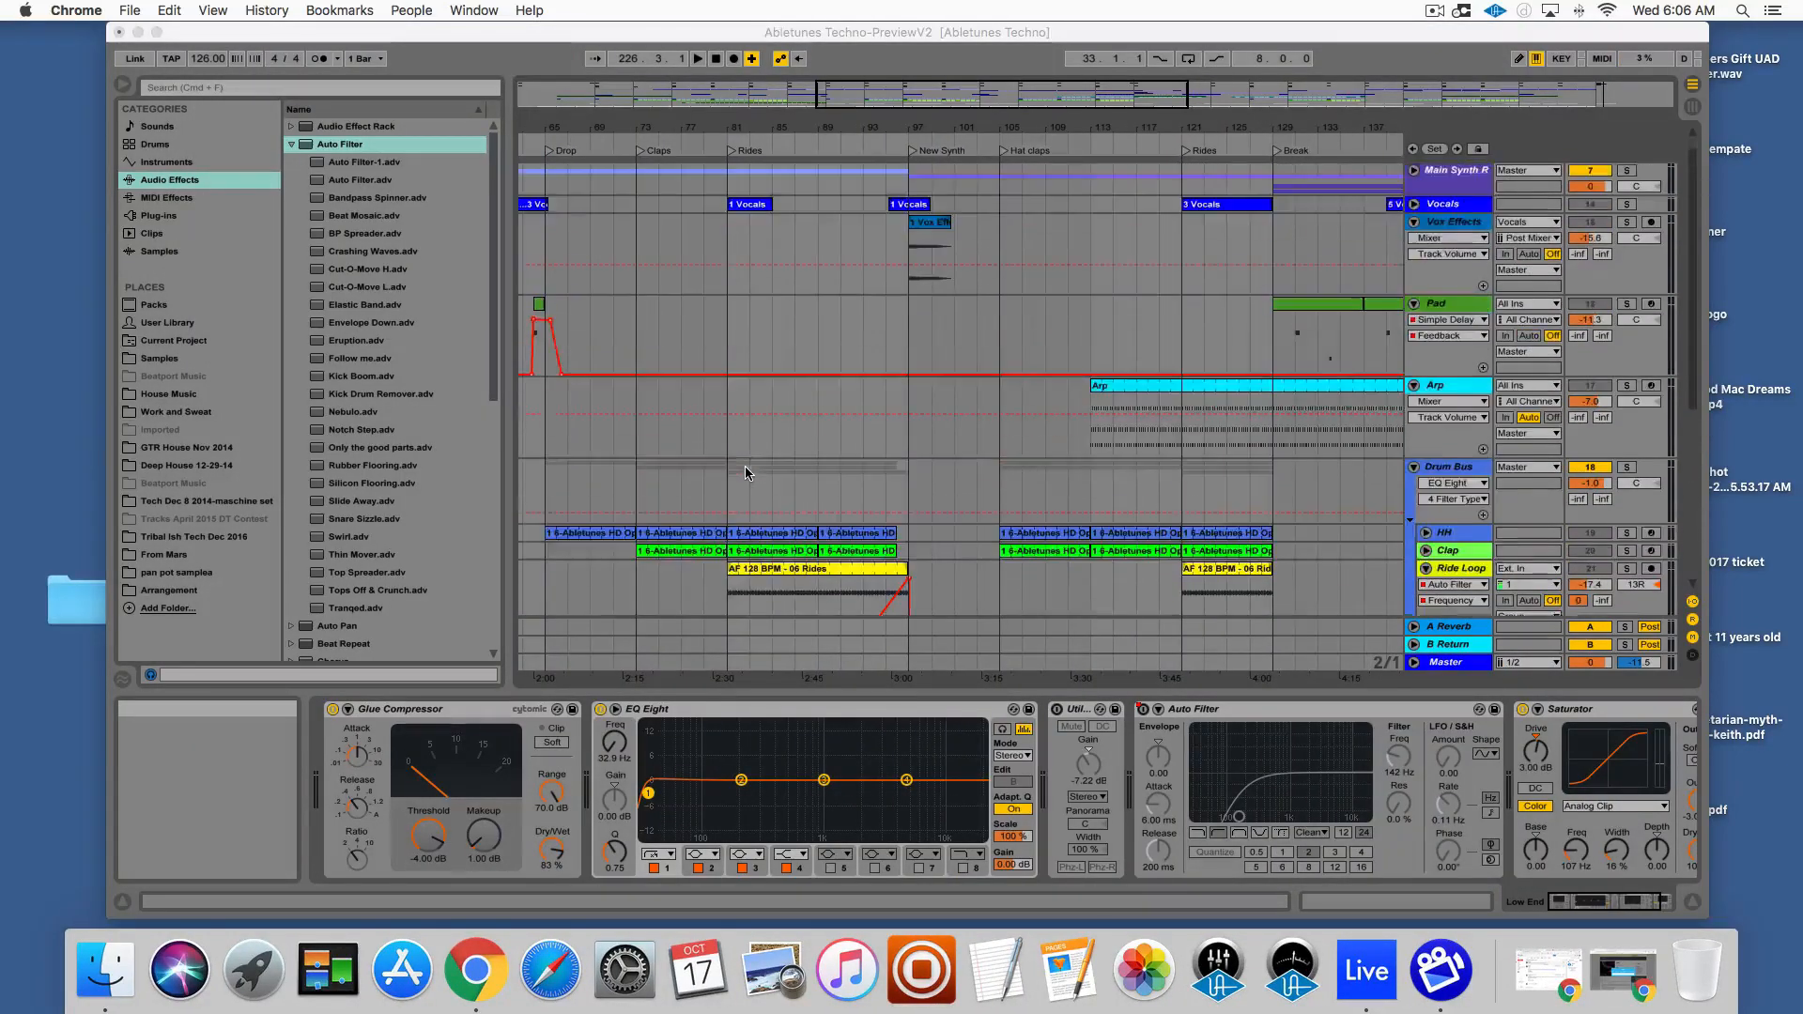
pyautogui.hscroll(-1, 746, 465)
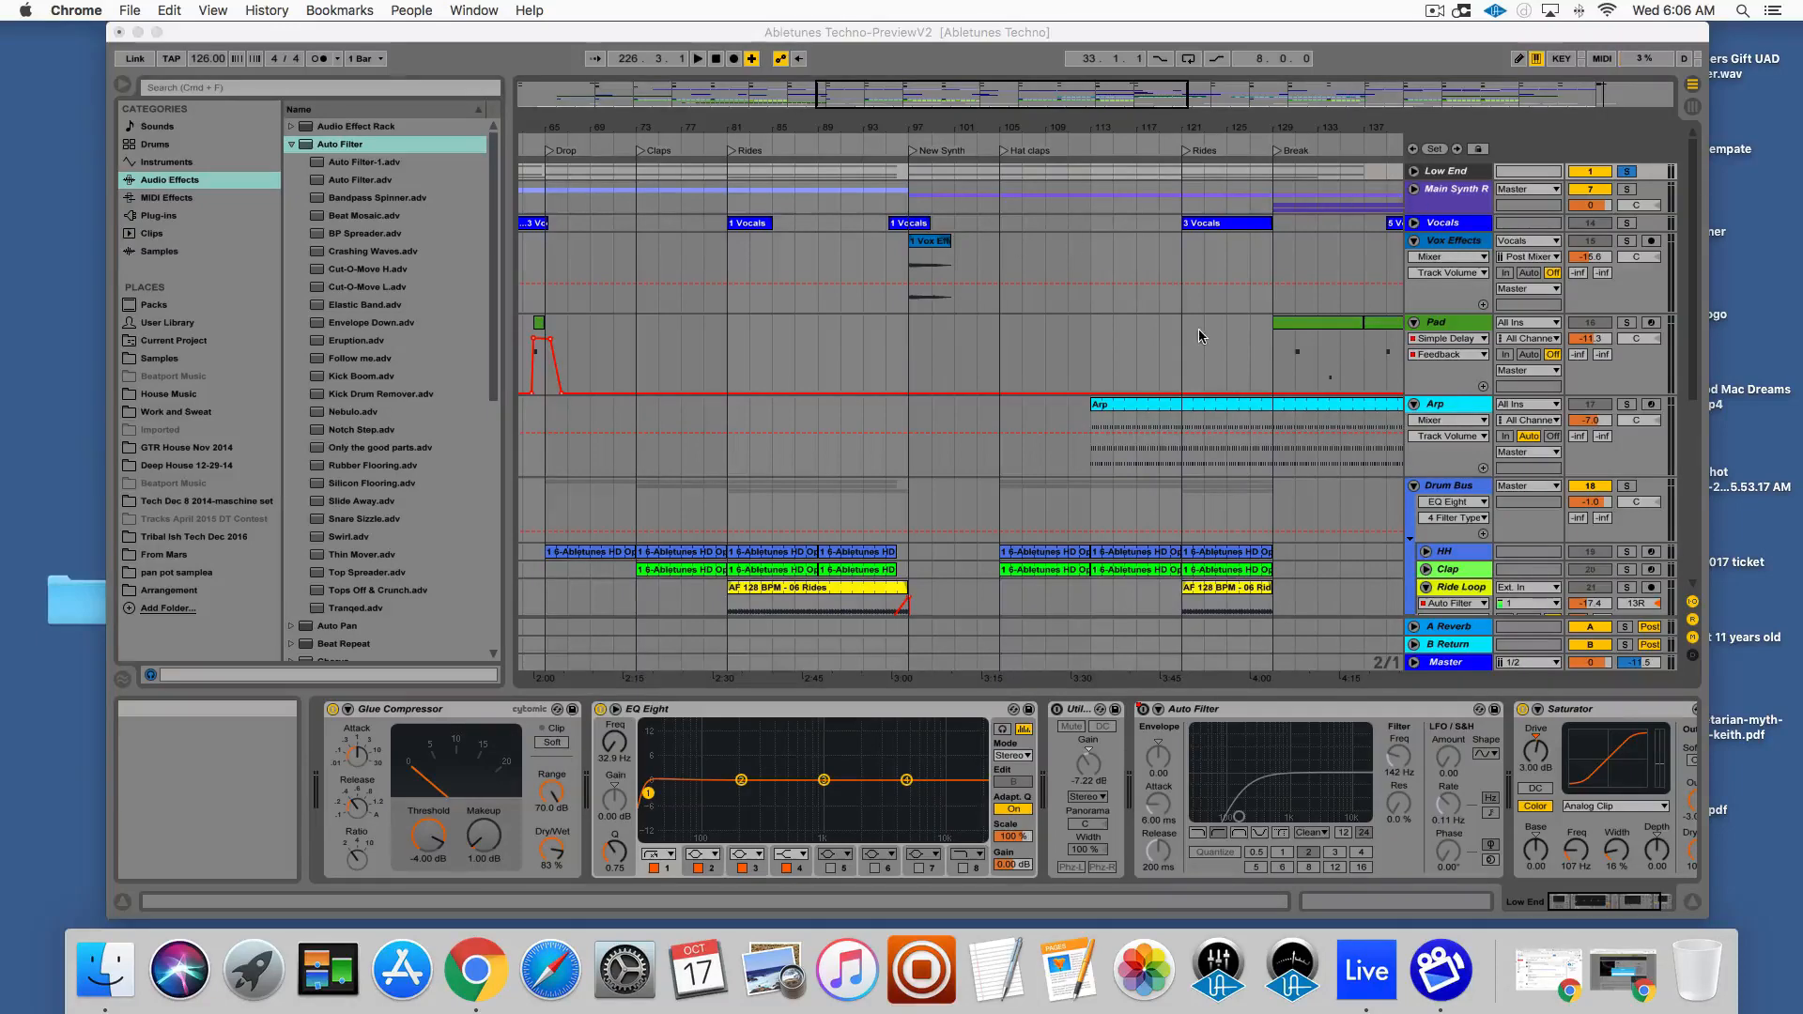
pyautogui.scroll(-10, 1349, 551)
pyautogui.hscroll(-1, 1350, 551)
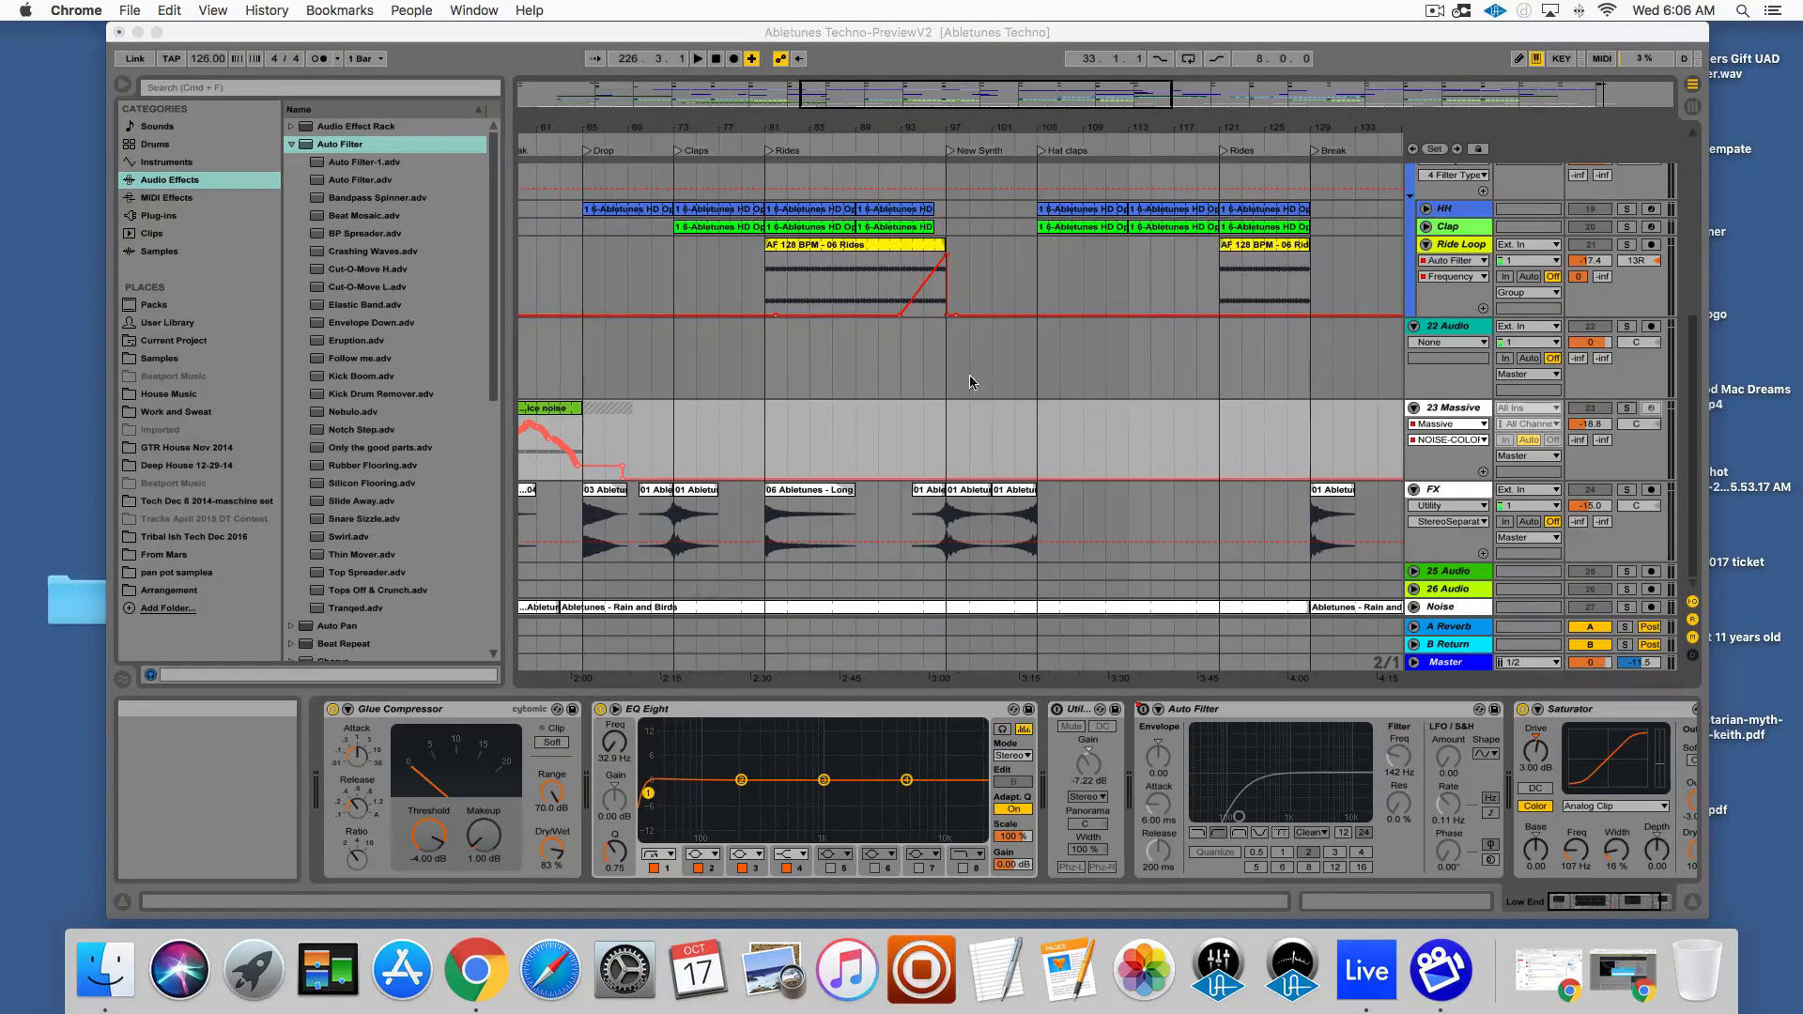
pyautogui.scroll(8, 1458, 426)
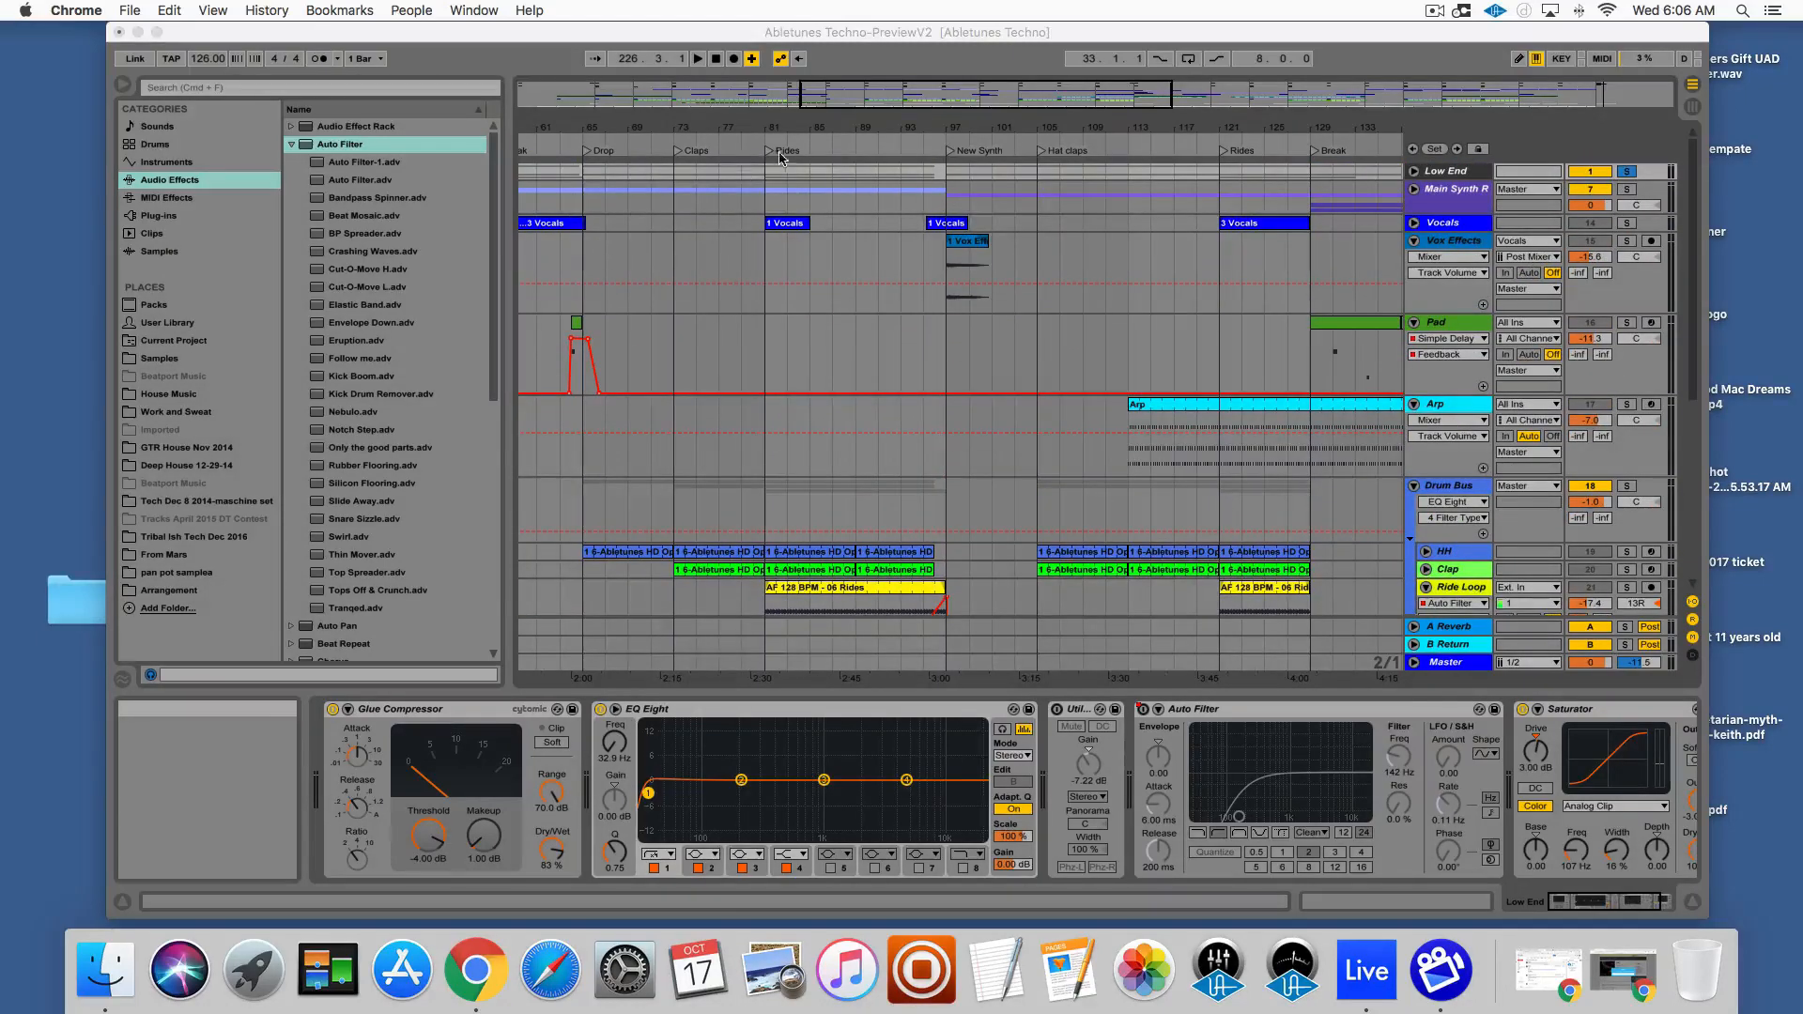
pyautogui.scroll(-10, 1011, 324)
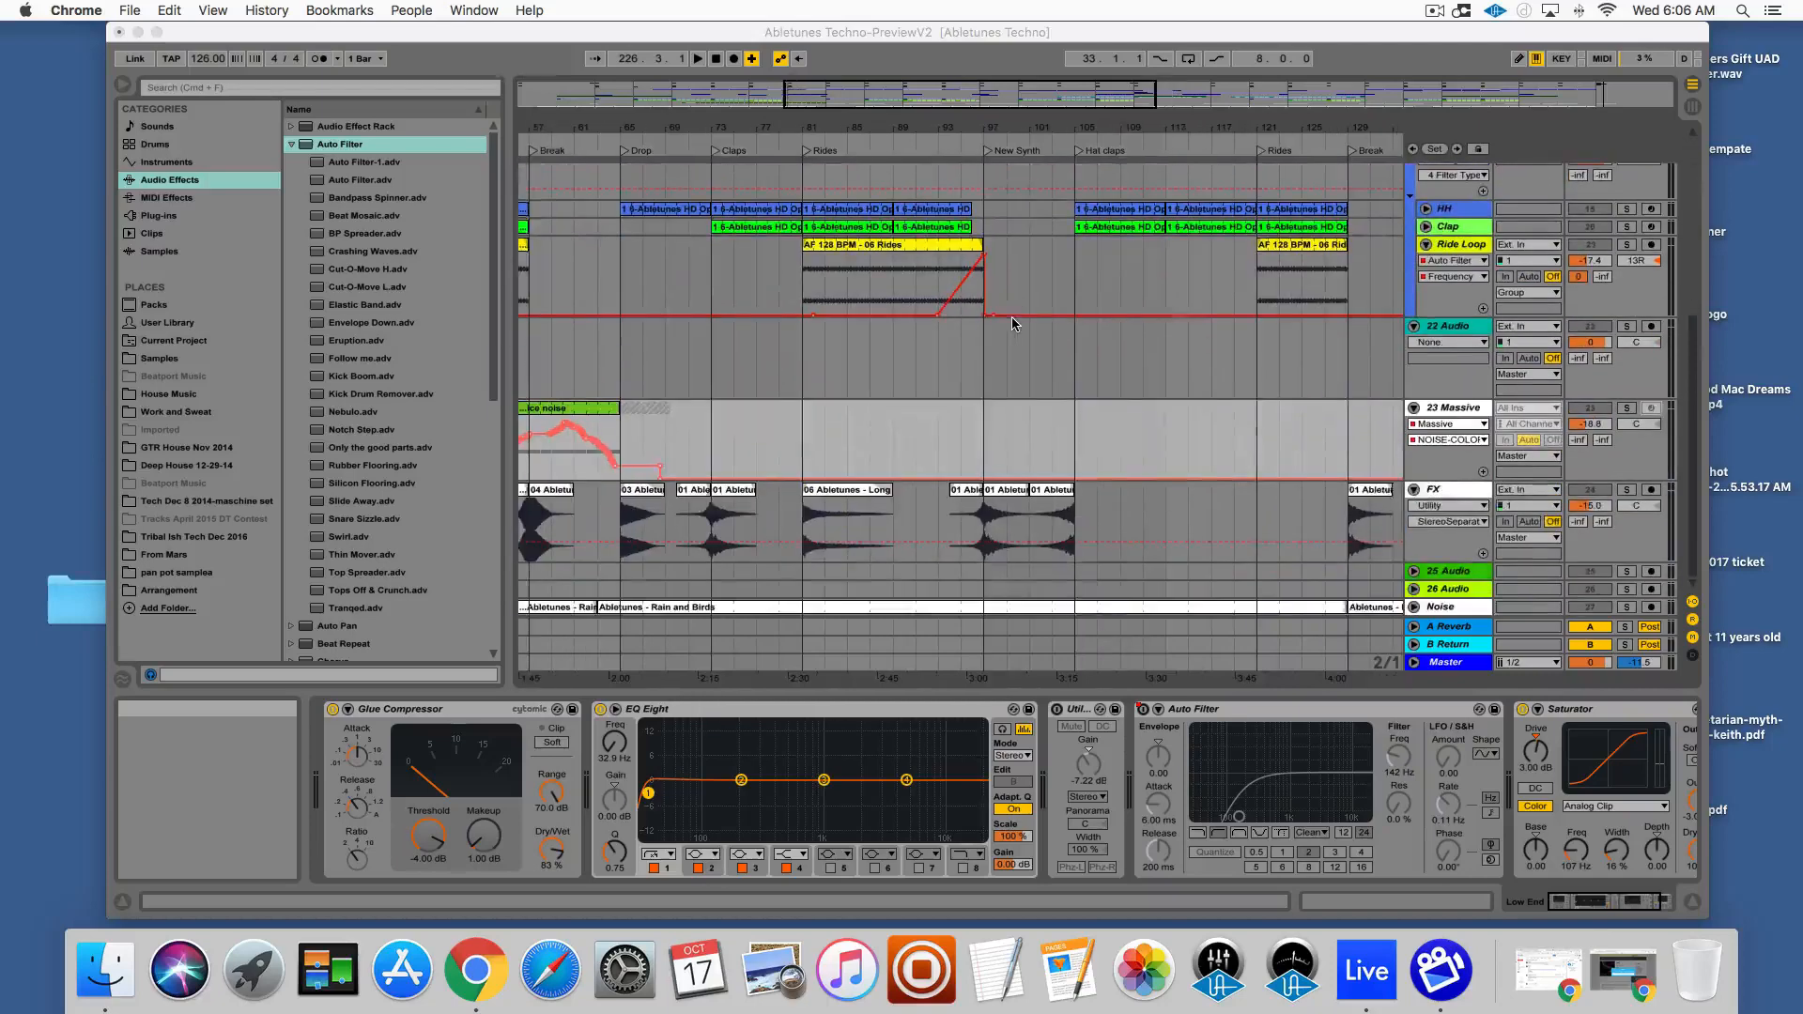
pyautogui.hscroll(-1, 1011, 324)
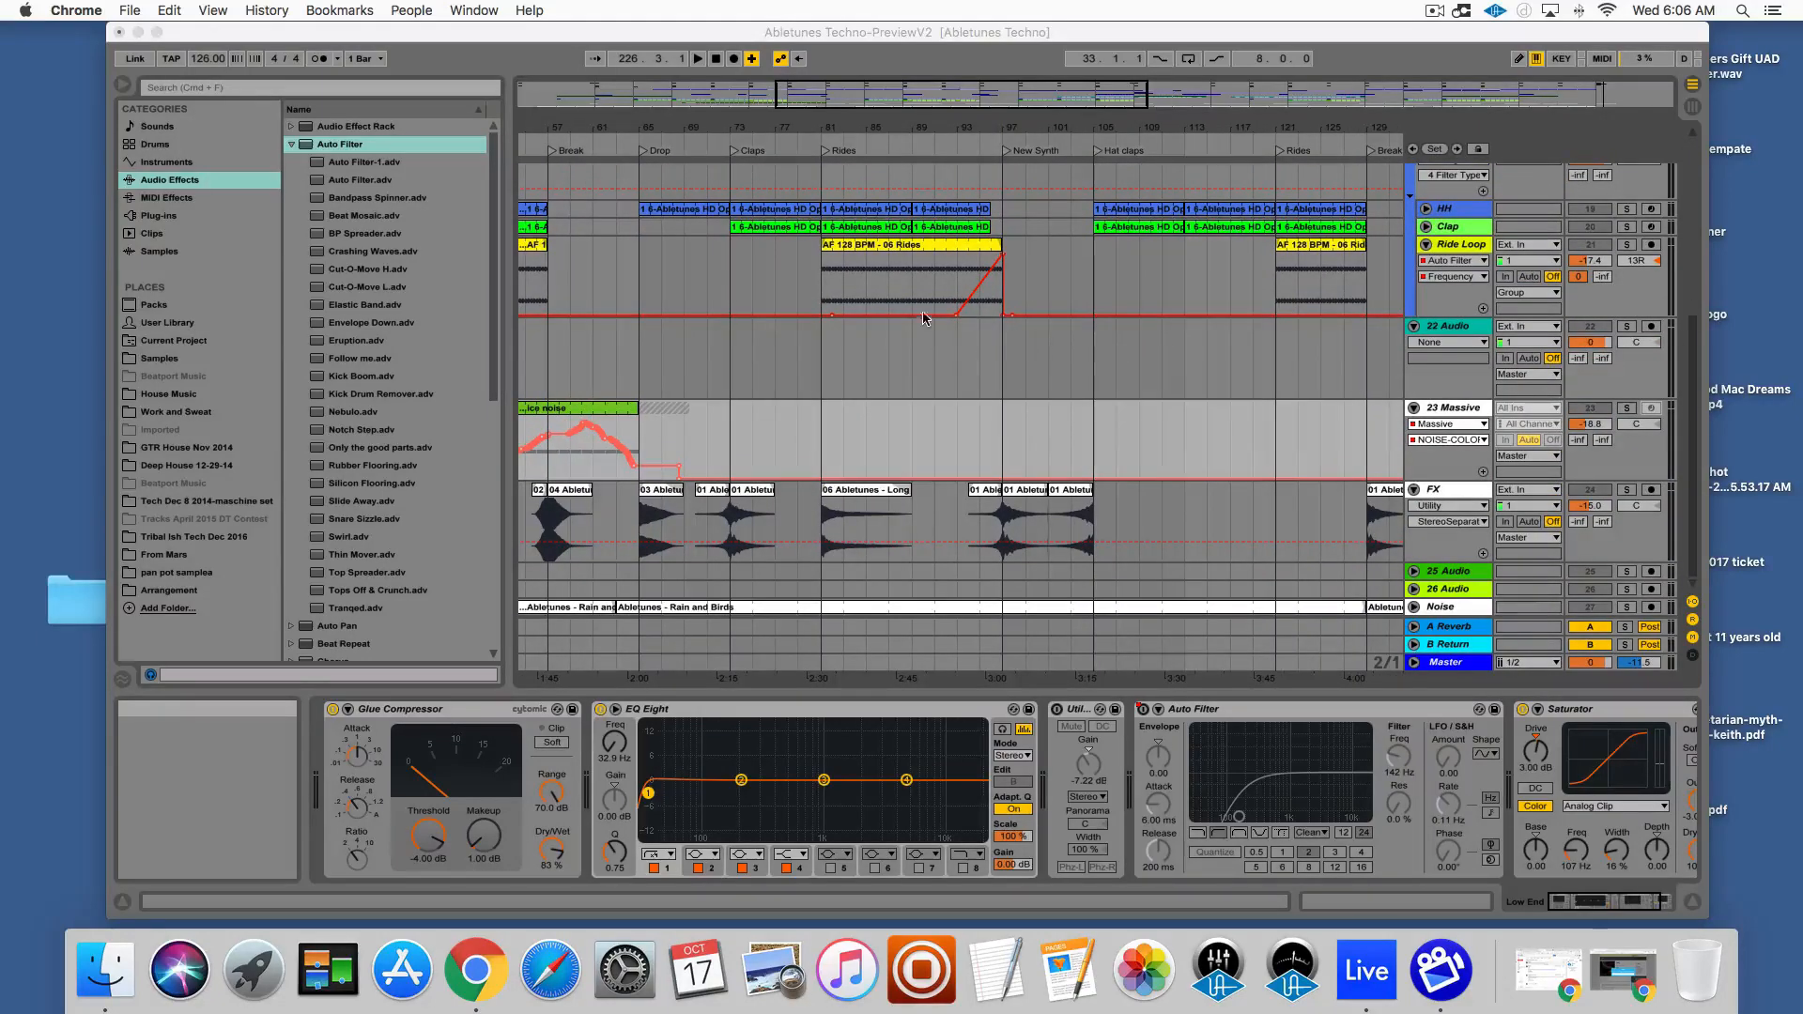
pyautogui.click(909, 123)
pyautogui.moveTo(891, 125); pyautogui.dragTo(891, 42)
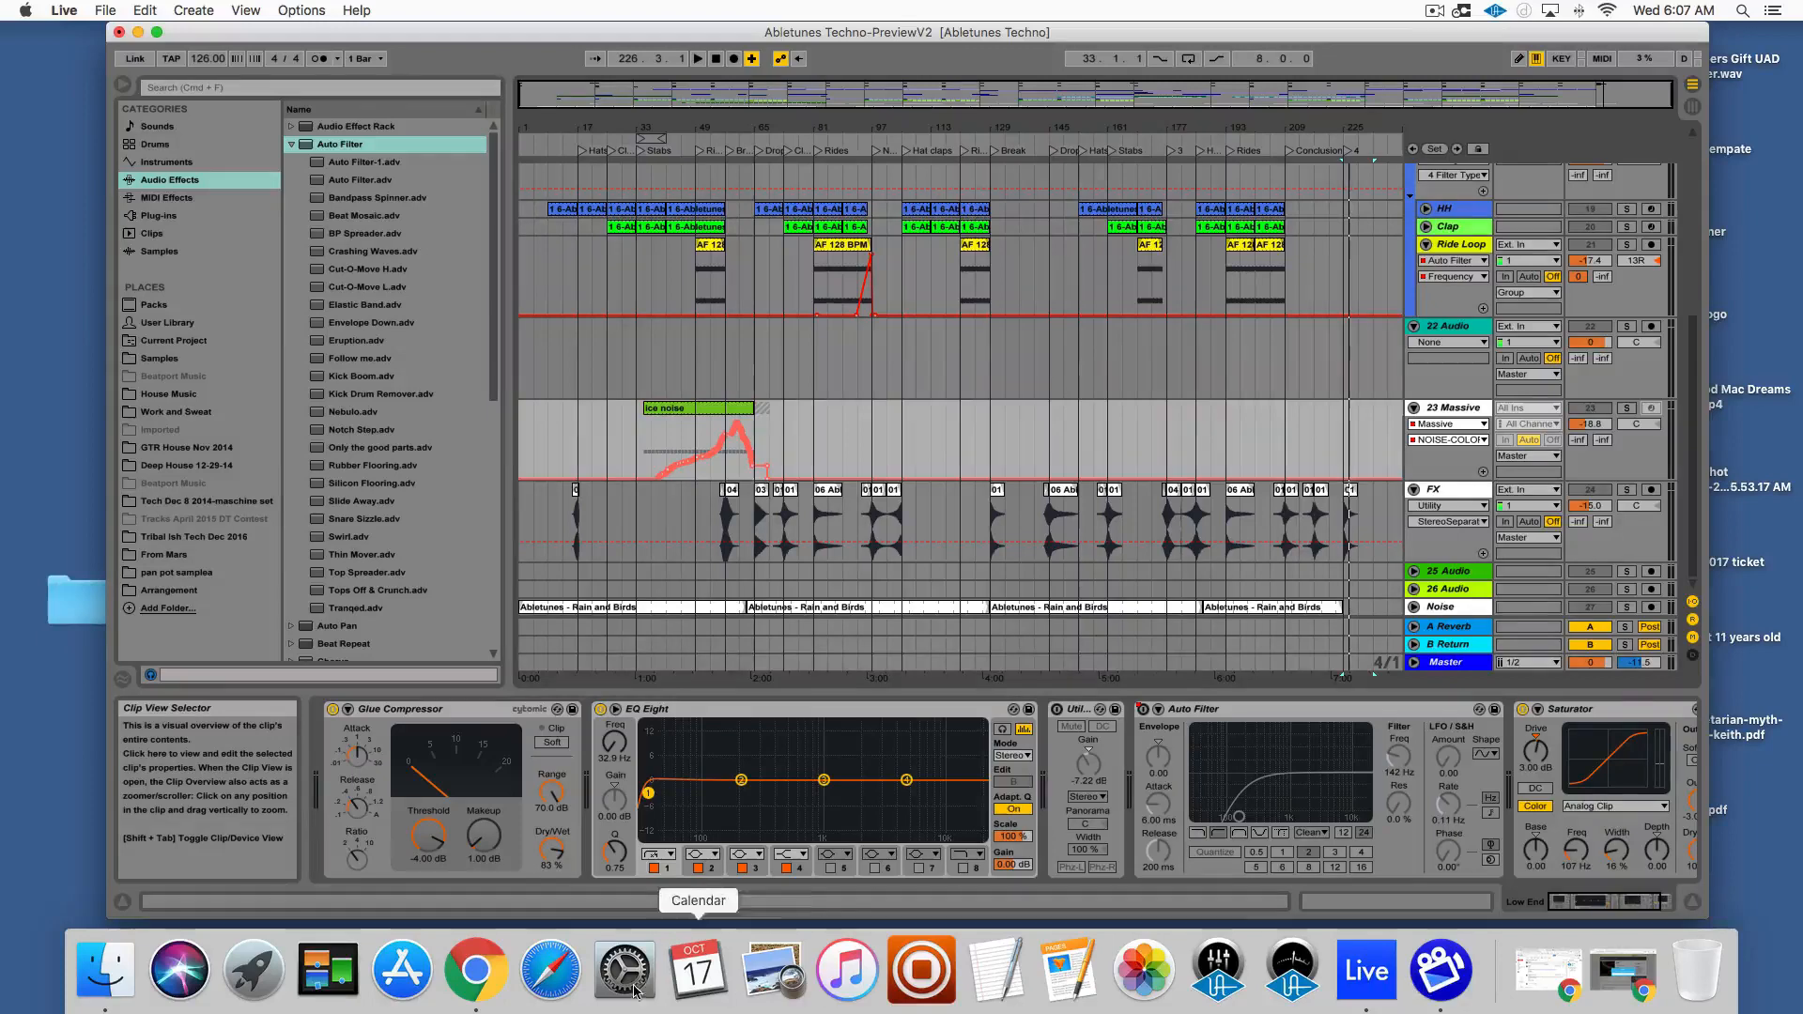
# Reopen the Afraid template page in Chrome, dismiss the free template pop-up, and briefly play the Afraid (Preview) track
pyautogui.click(1638, 984)
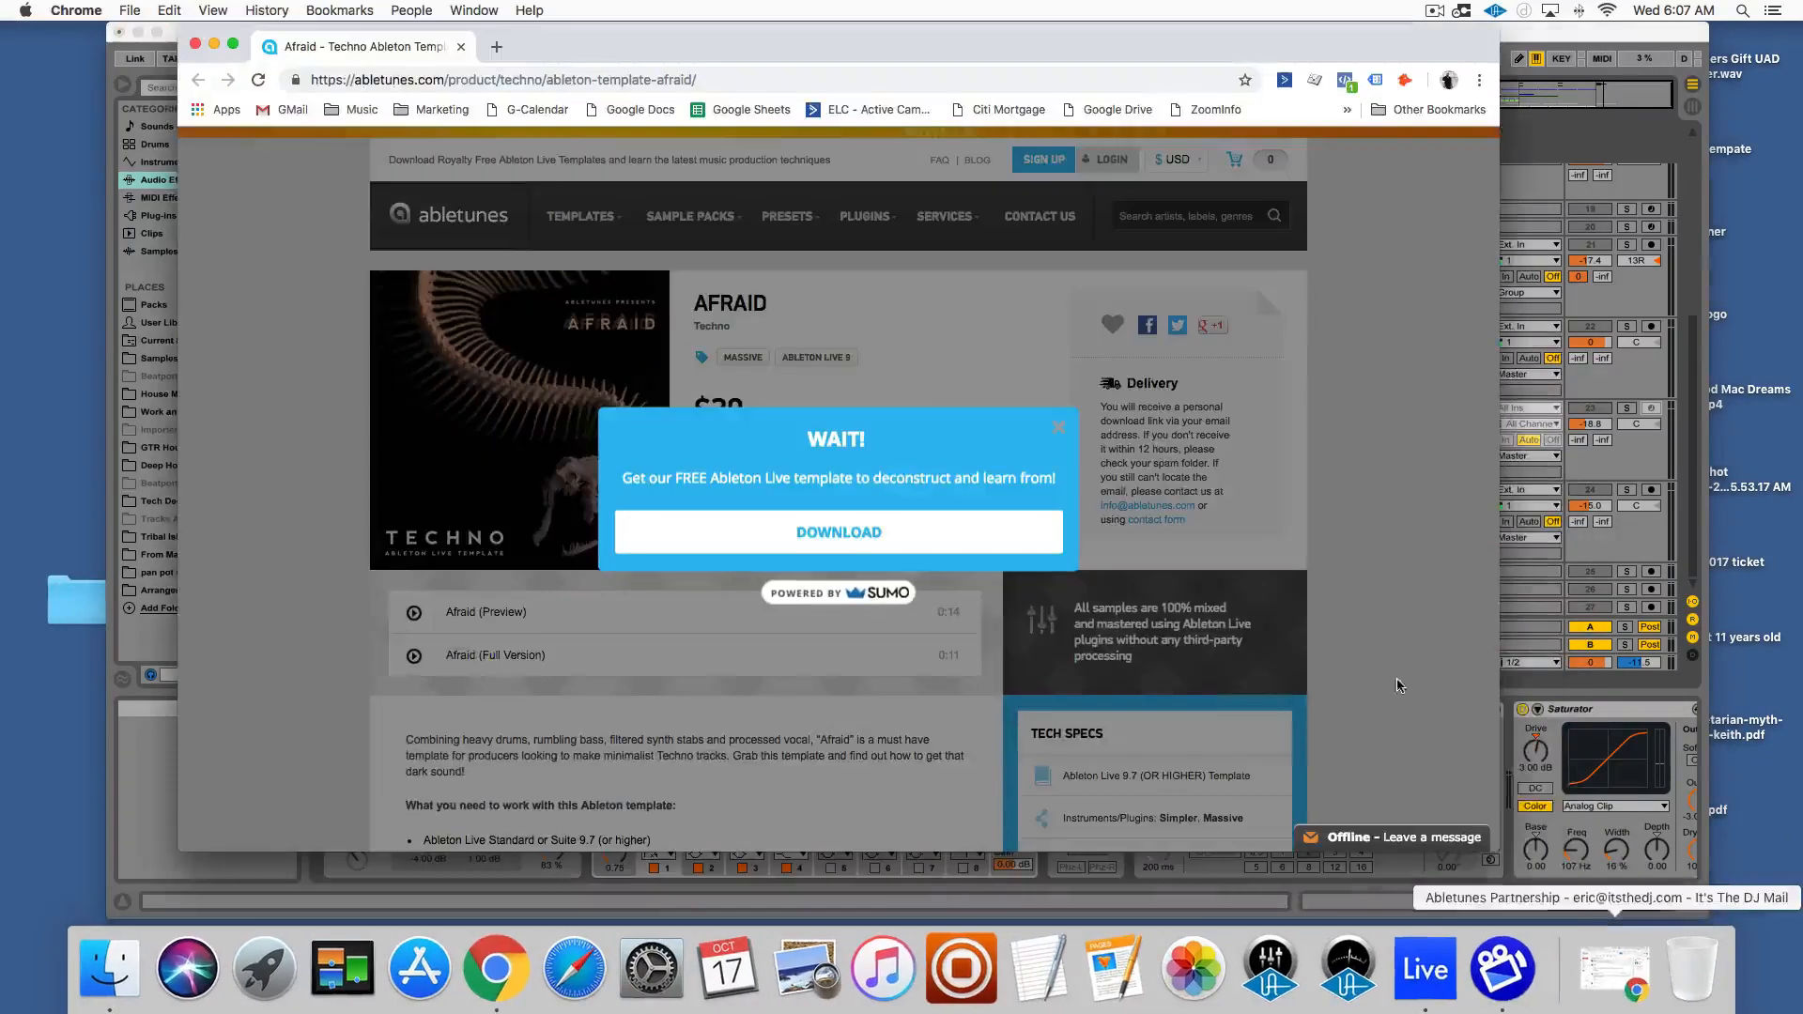
pyautogui.click(1061, 433)
pyautogui.click(420, 614)
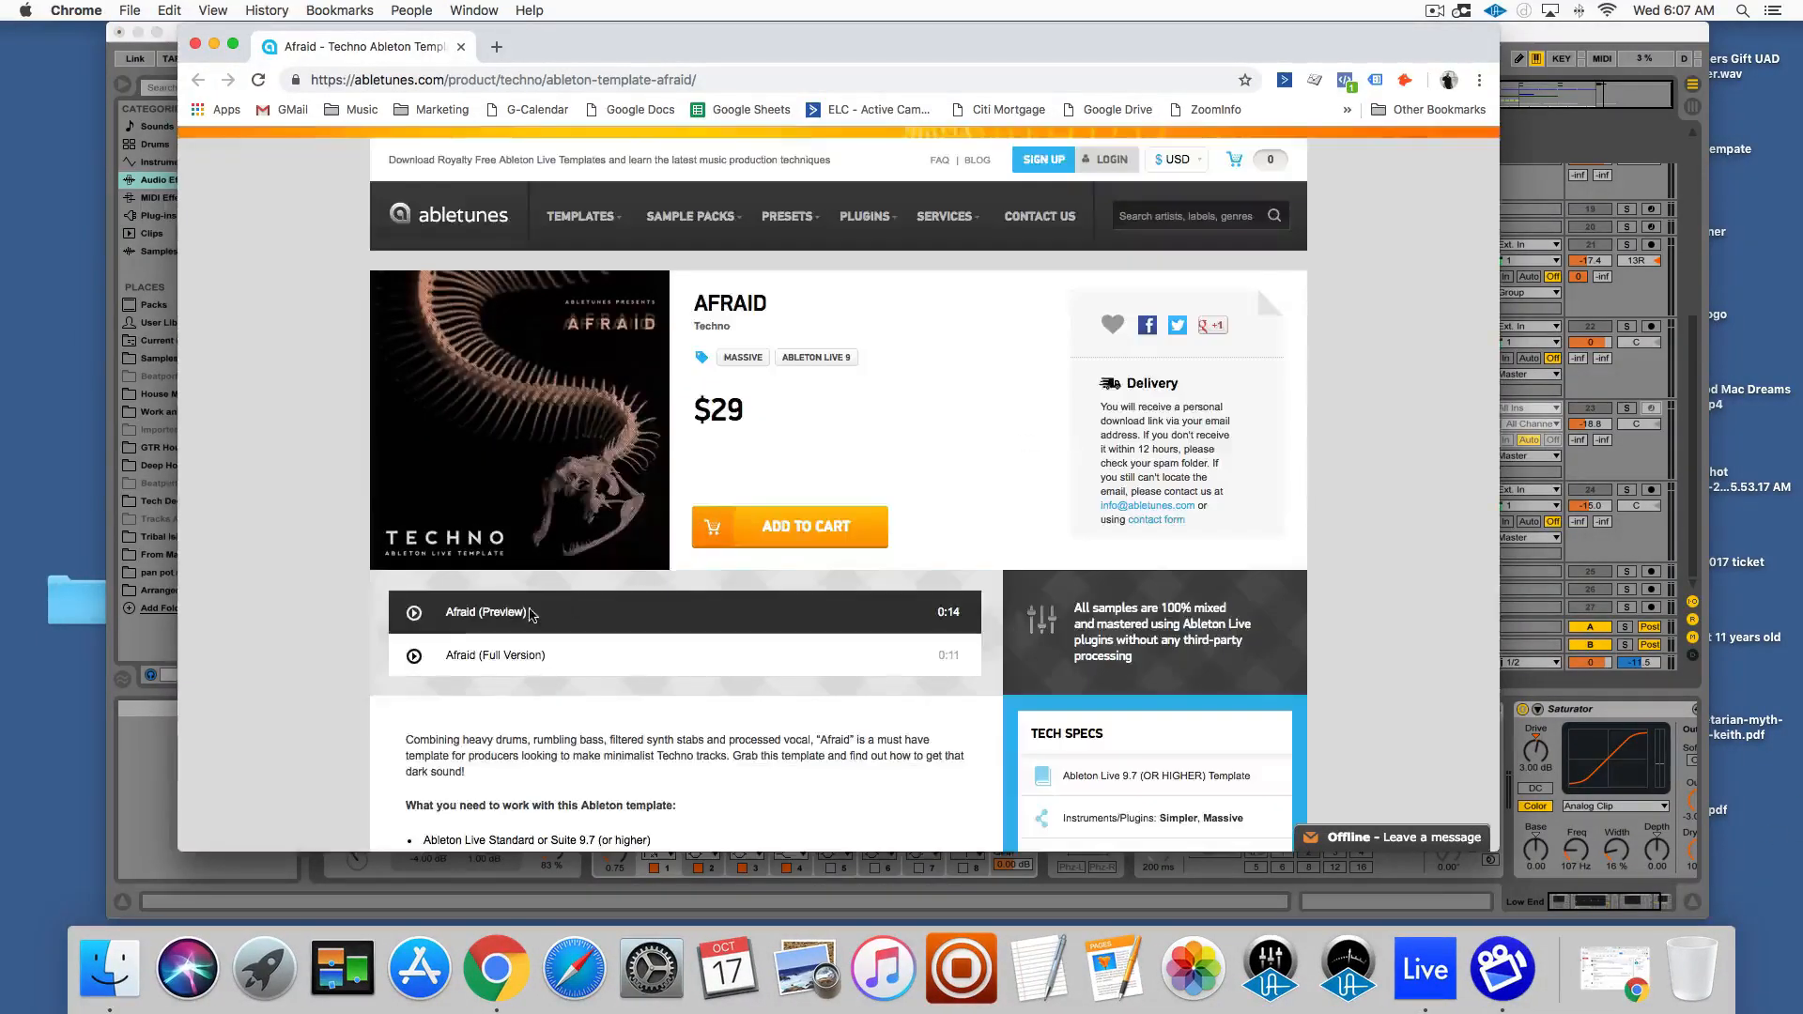
pyautogui.click(414, 614)
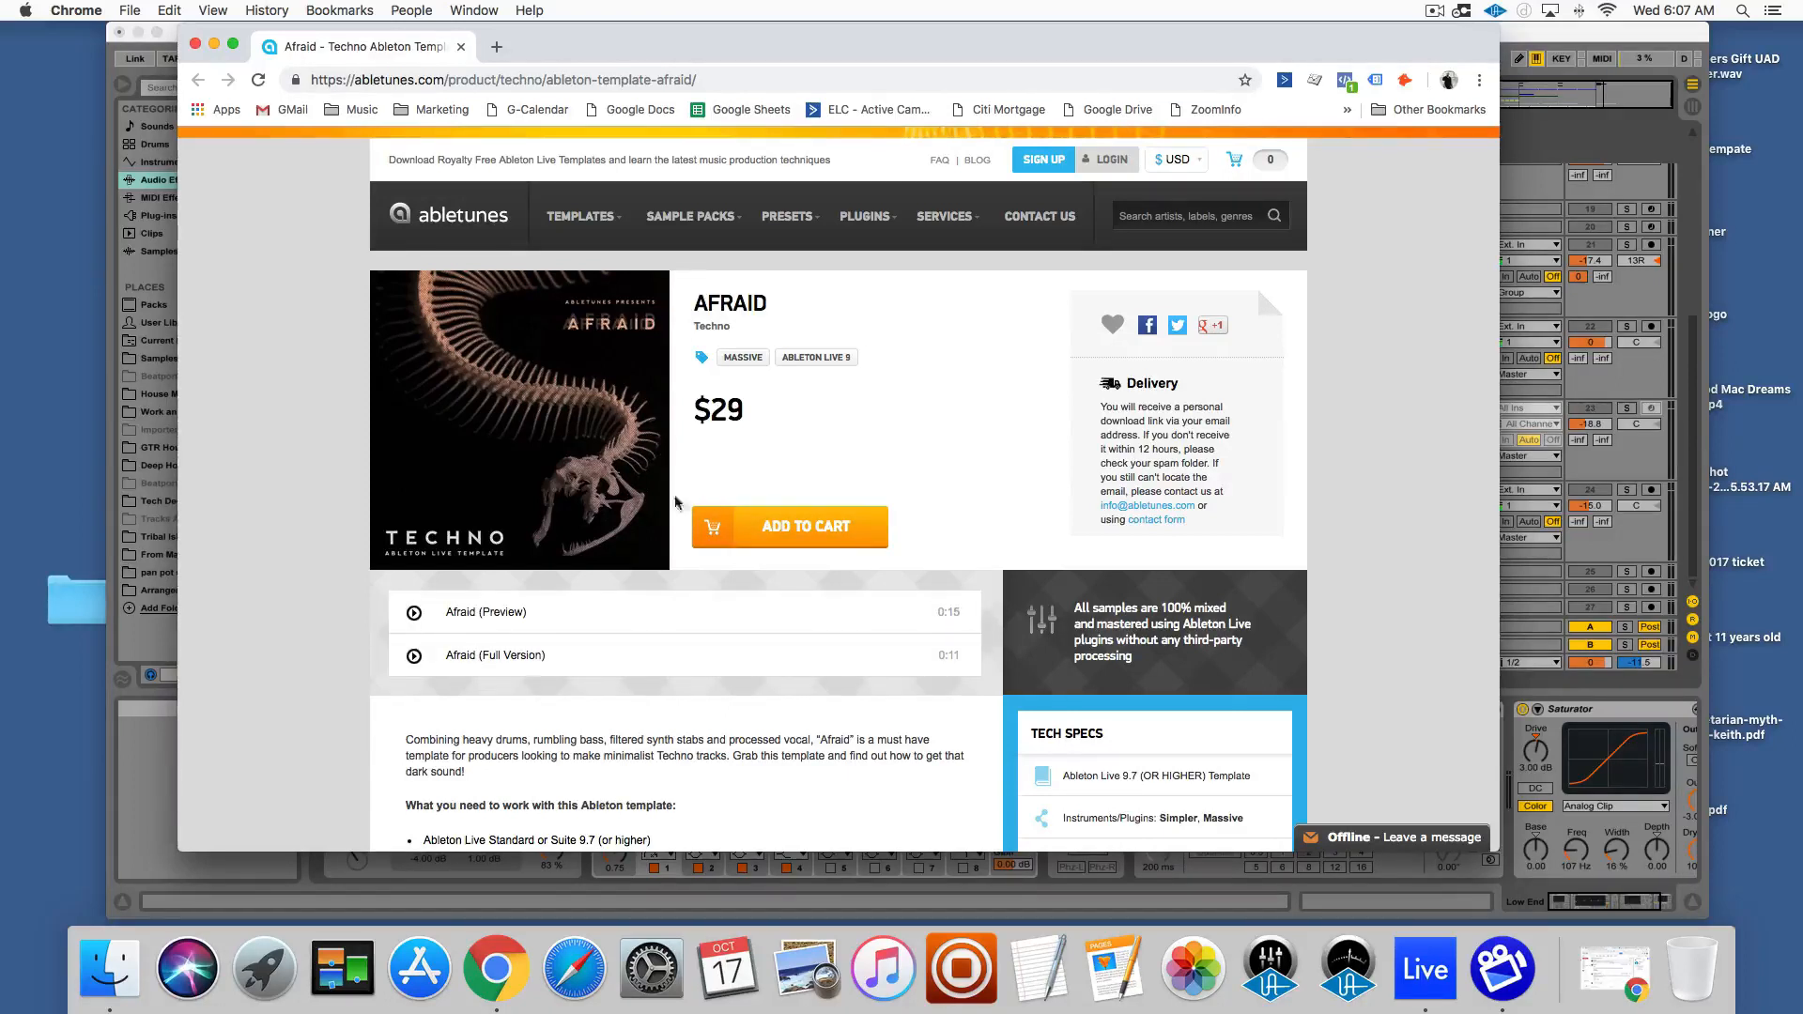
# Look over the template's description, requirements and tech specs on the Afraid page, and minimize the browser window
pyautogui.scroll(-3, 729, 391)
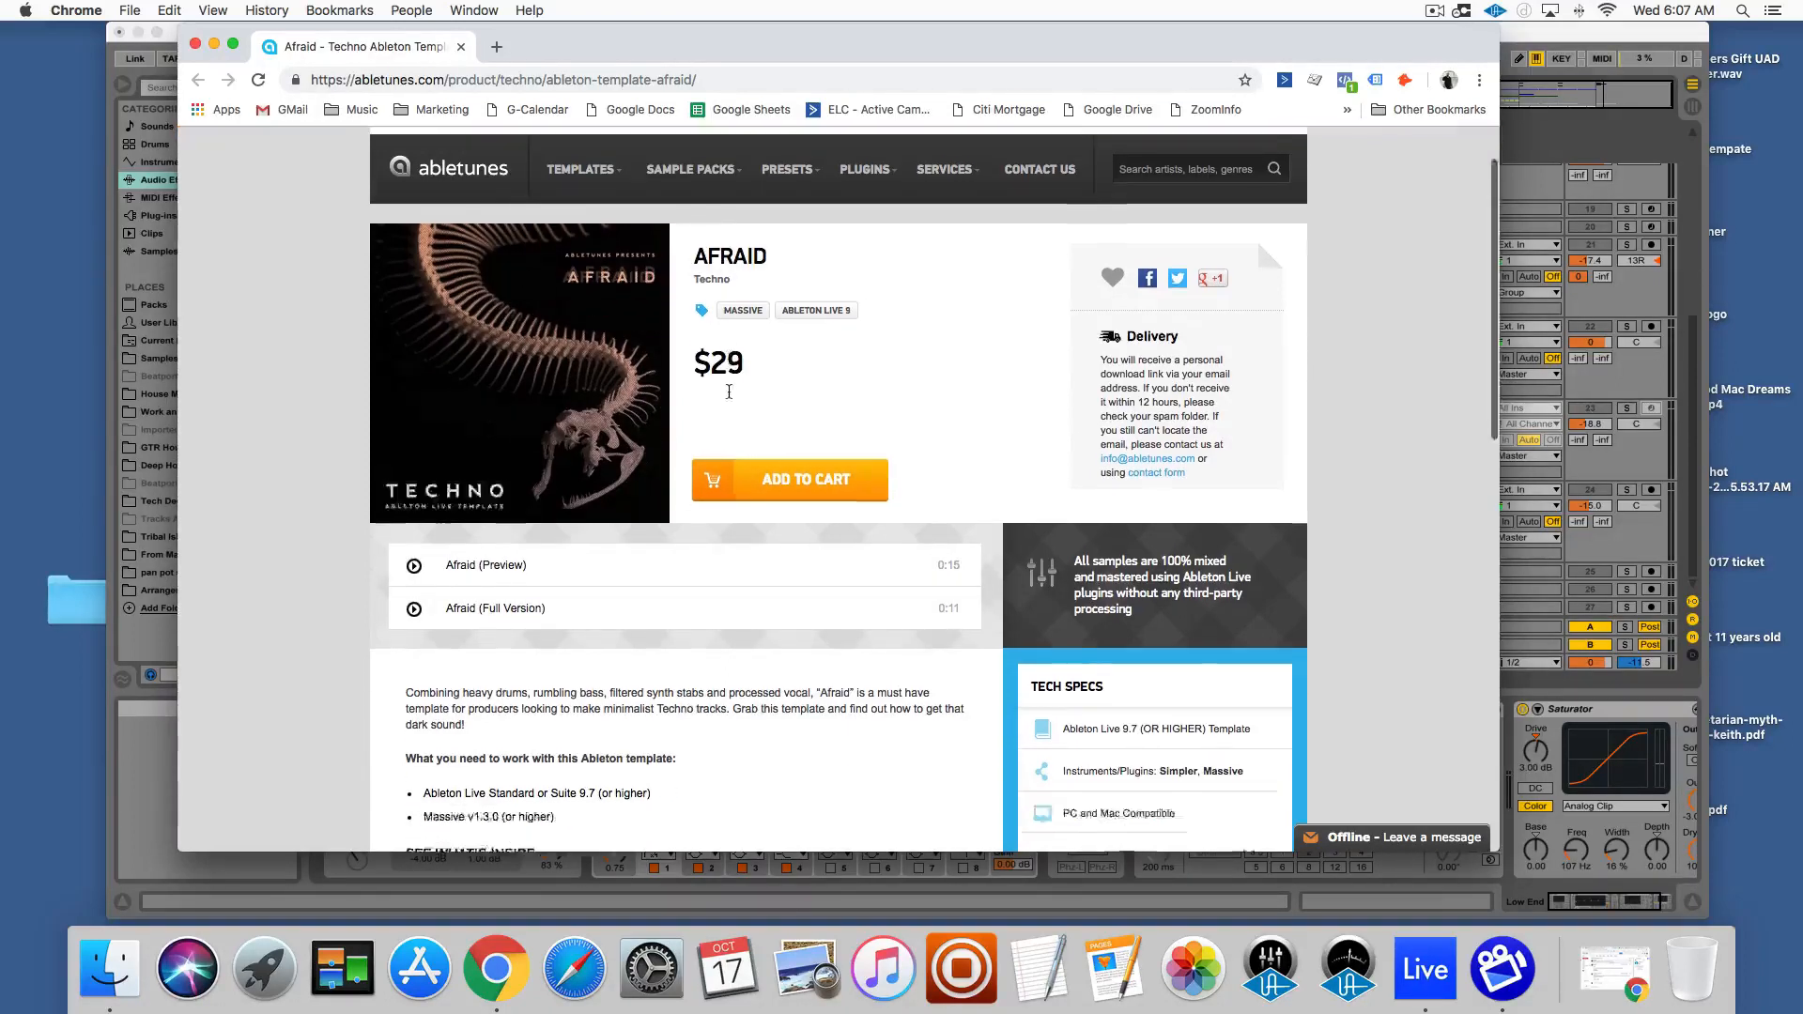
pyautogui.scroll(-2, 788, 364)
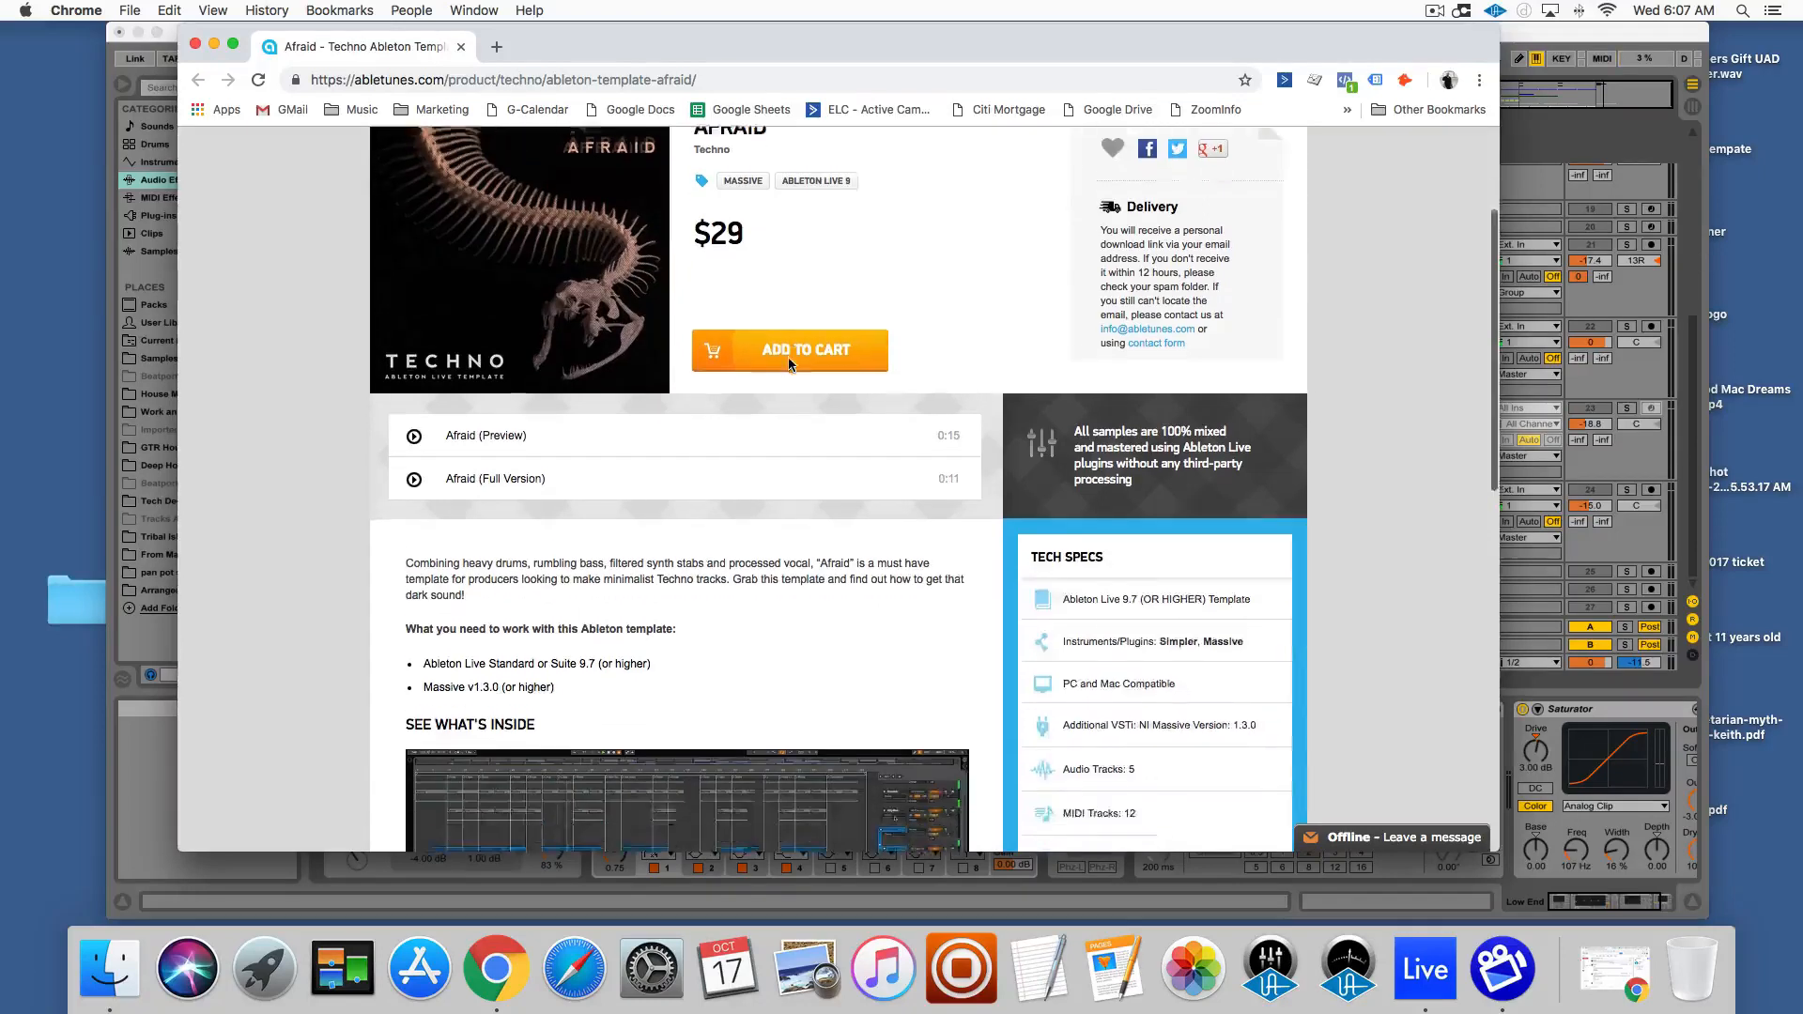
pyautogui.scroll(2, 788, 365)
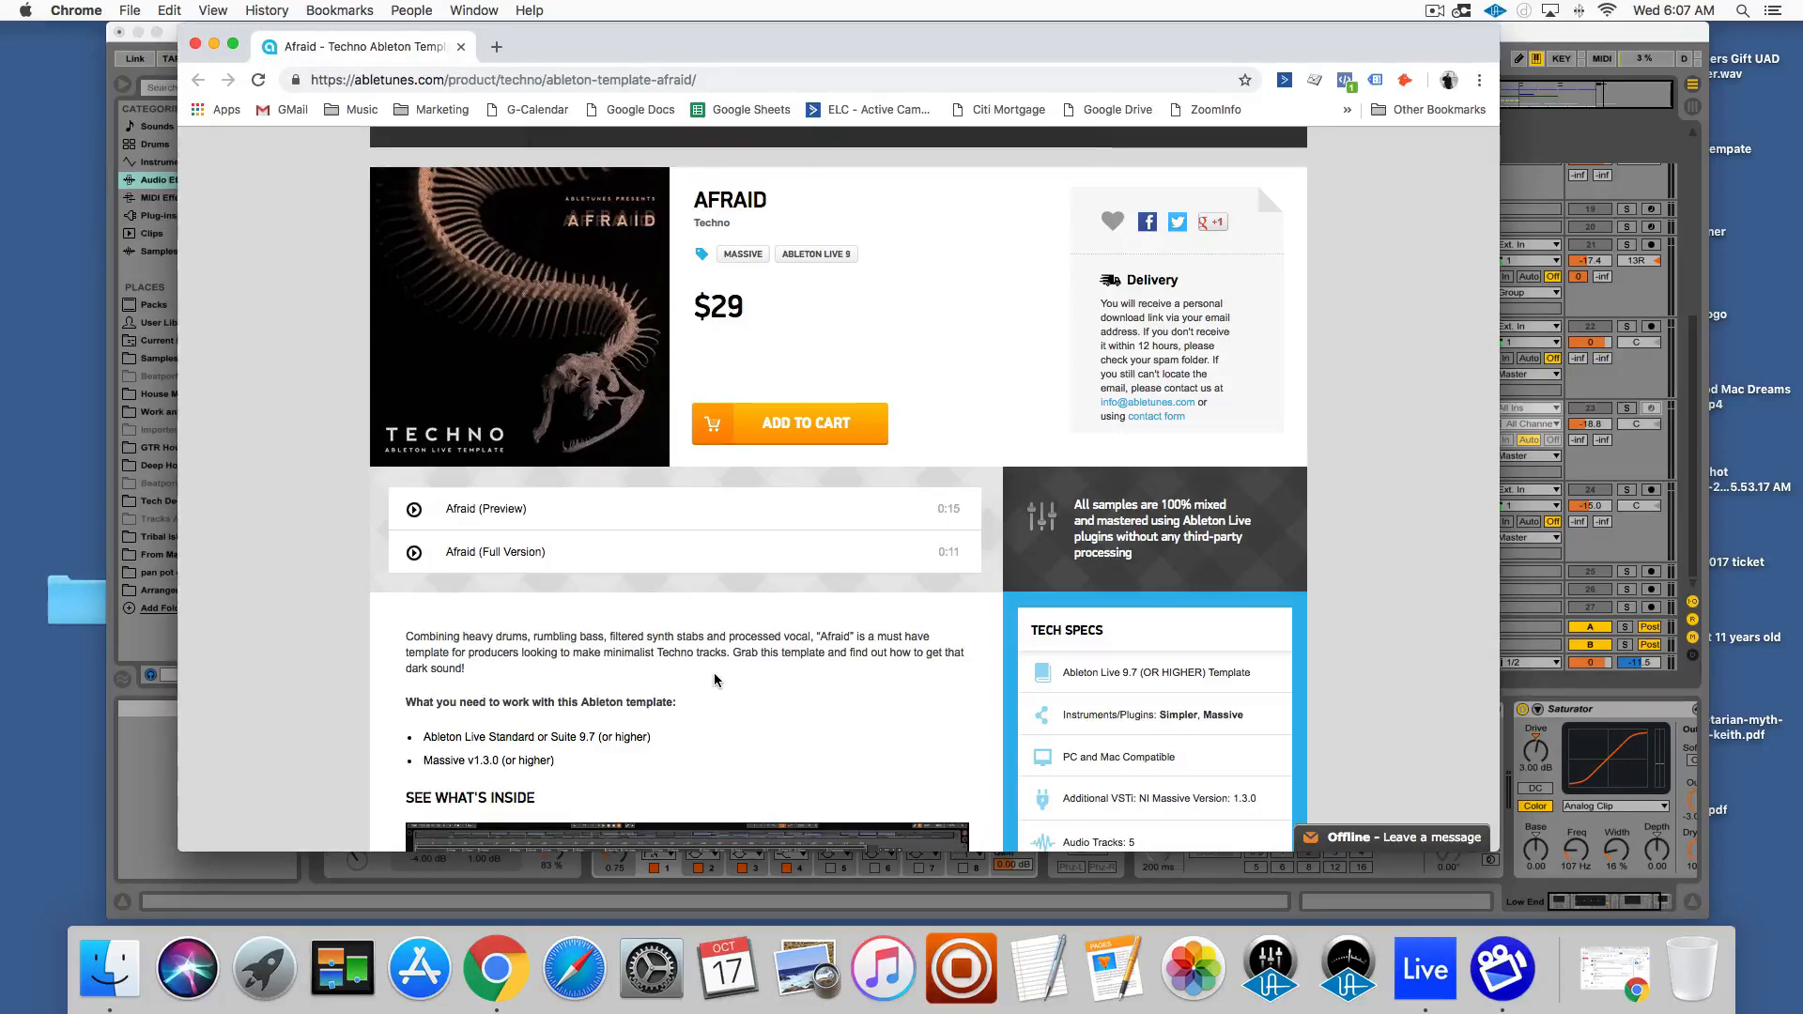
pyautogui.scroll(-2, 713, 672)
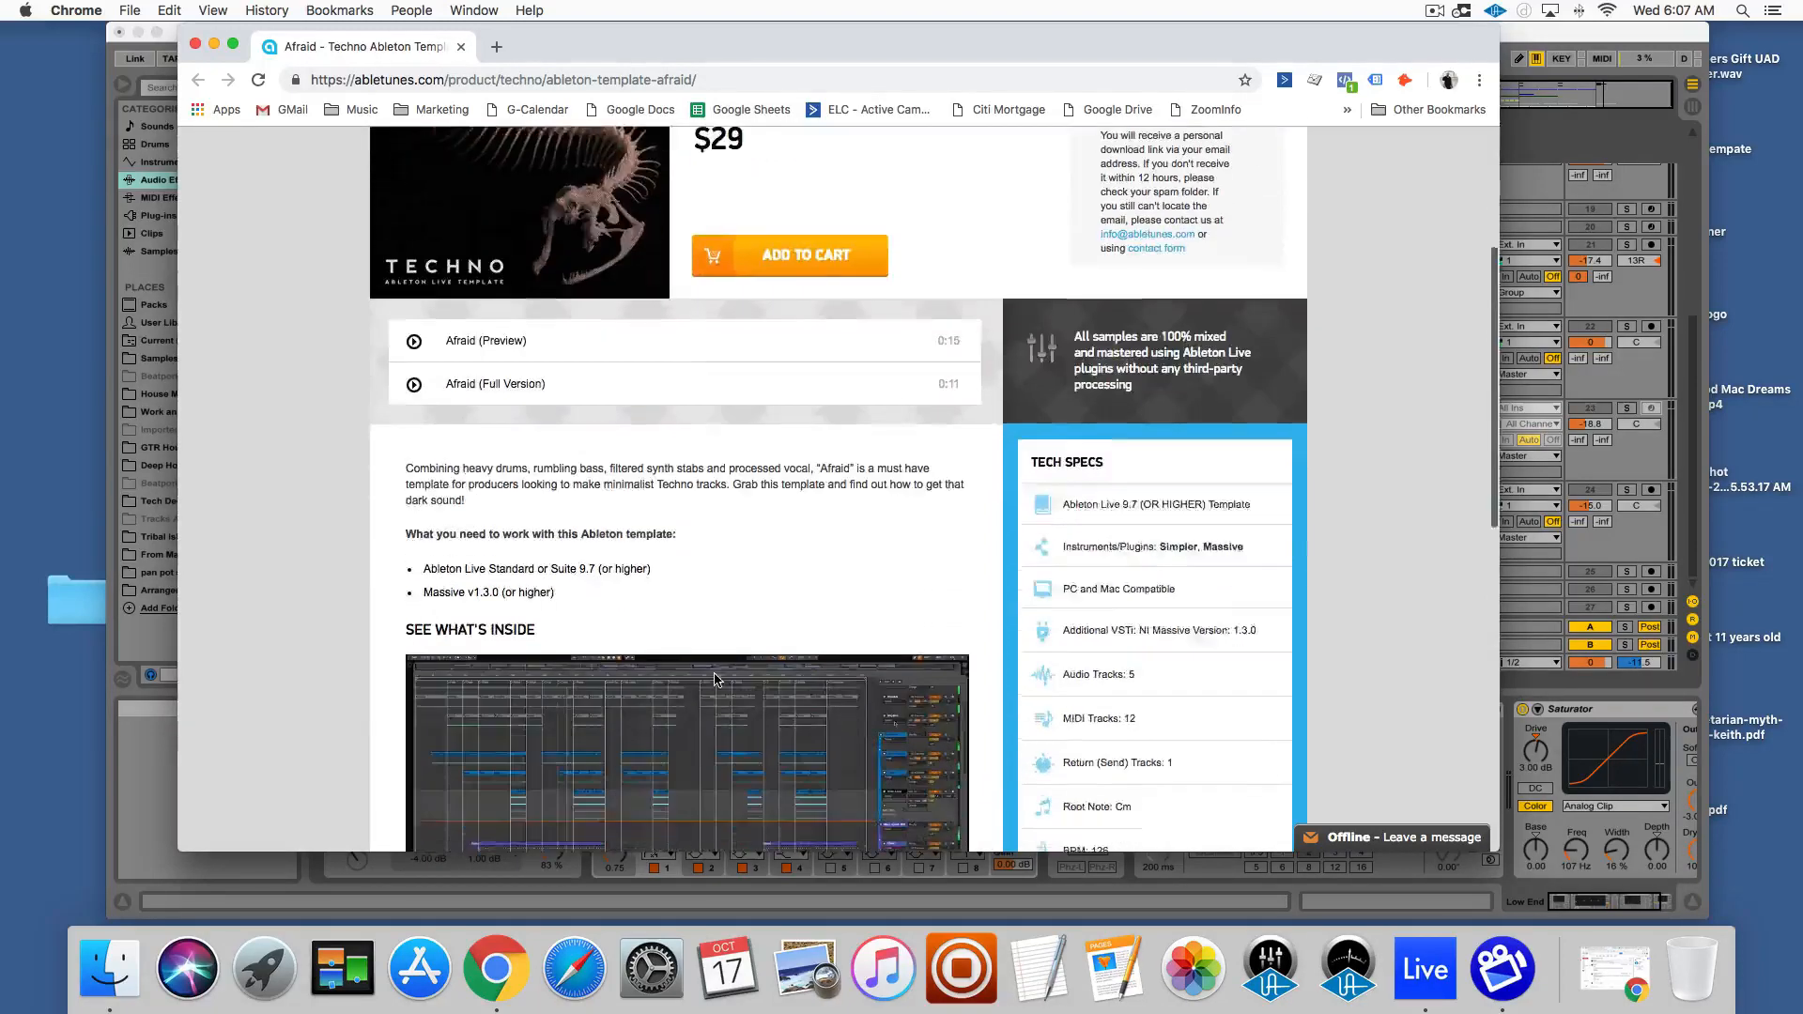
pyautogui.scroll(5, 714, 672)
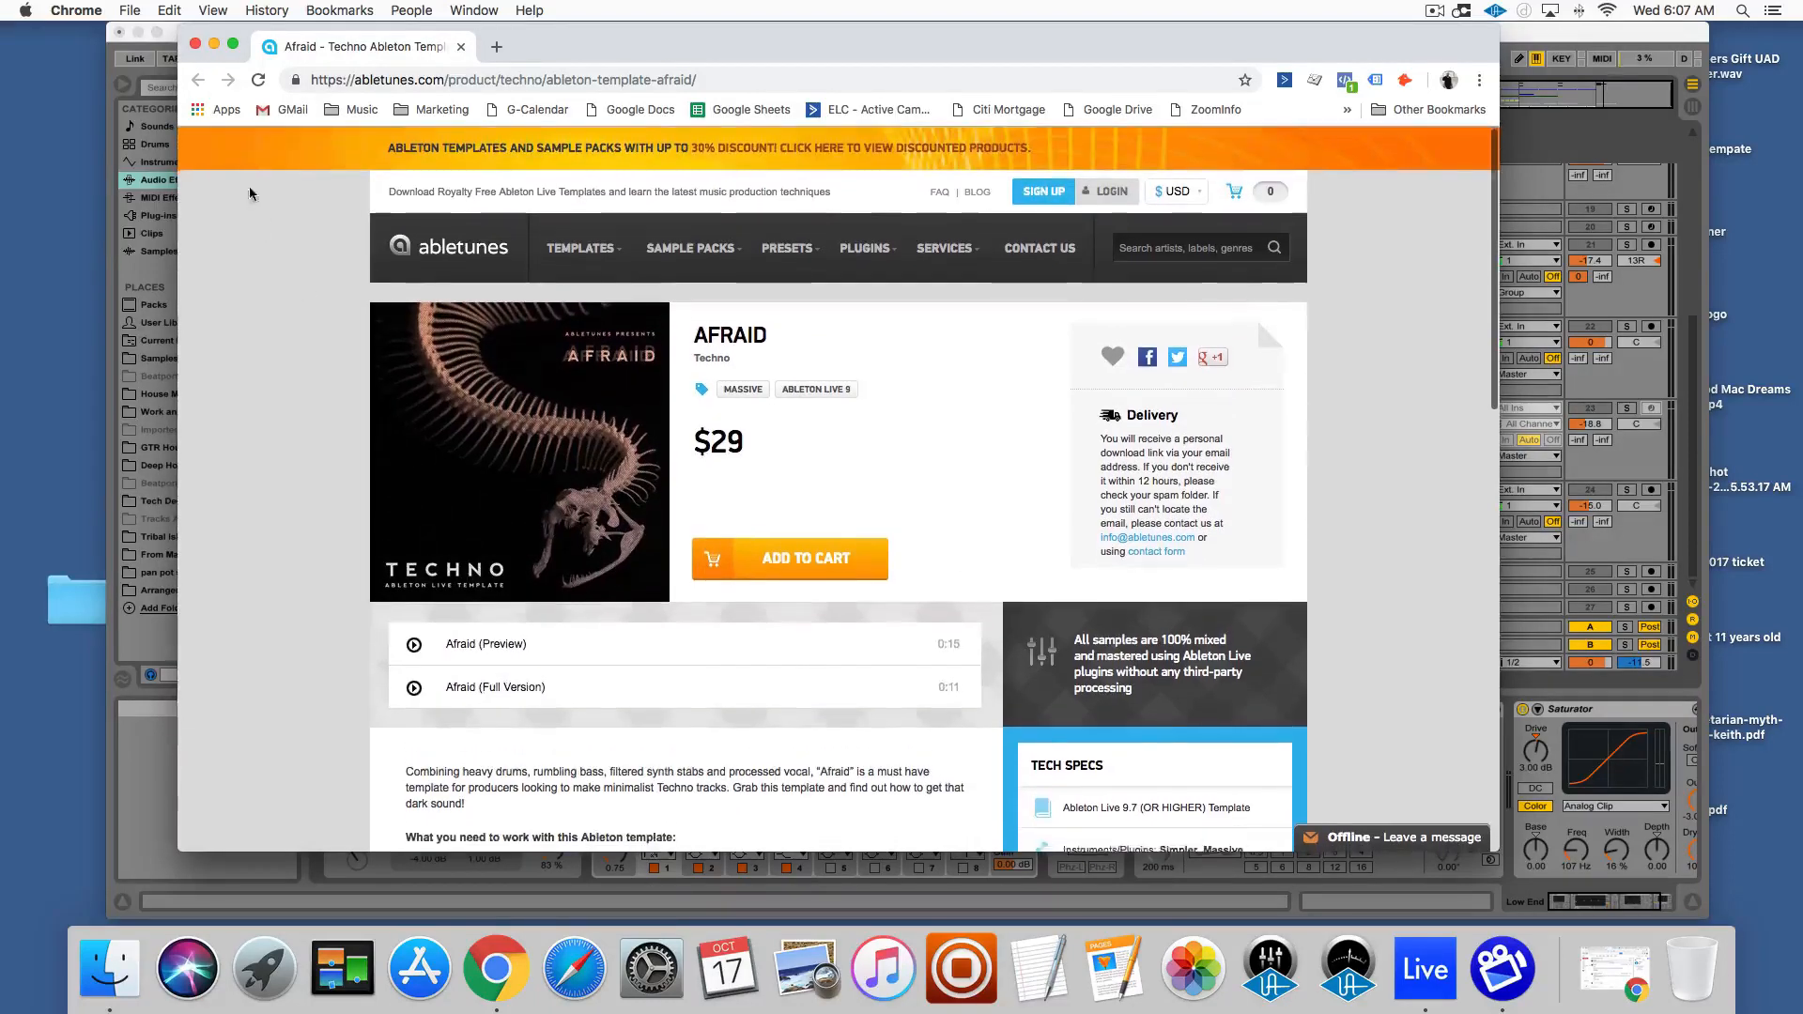
pyautogui.click(214, 44)
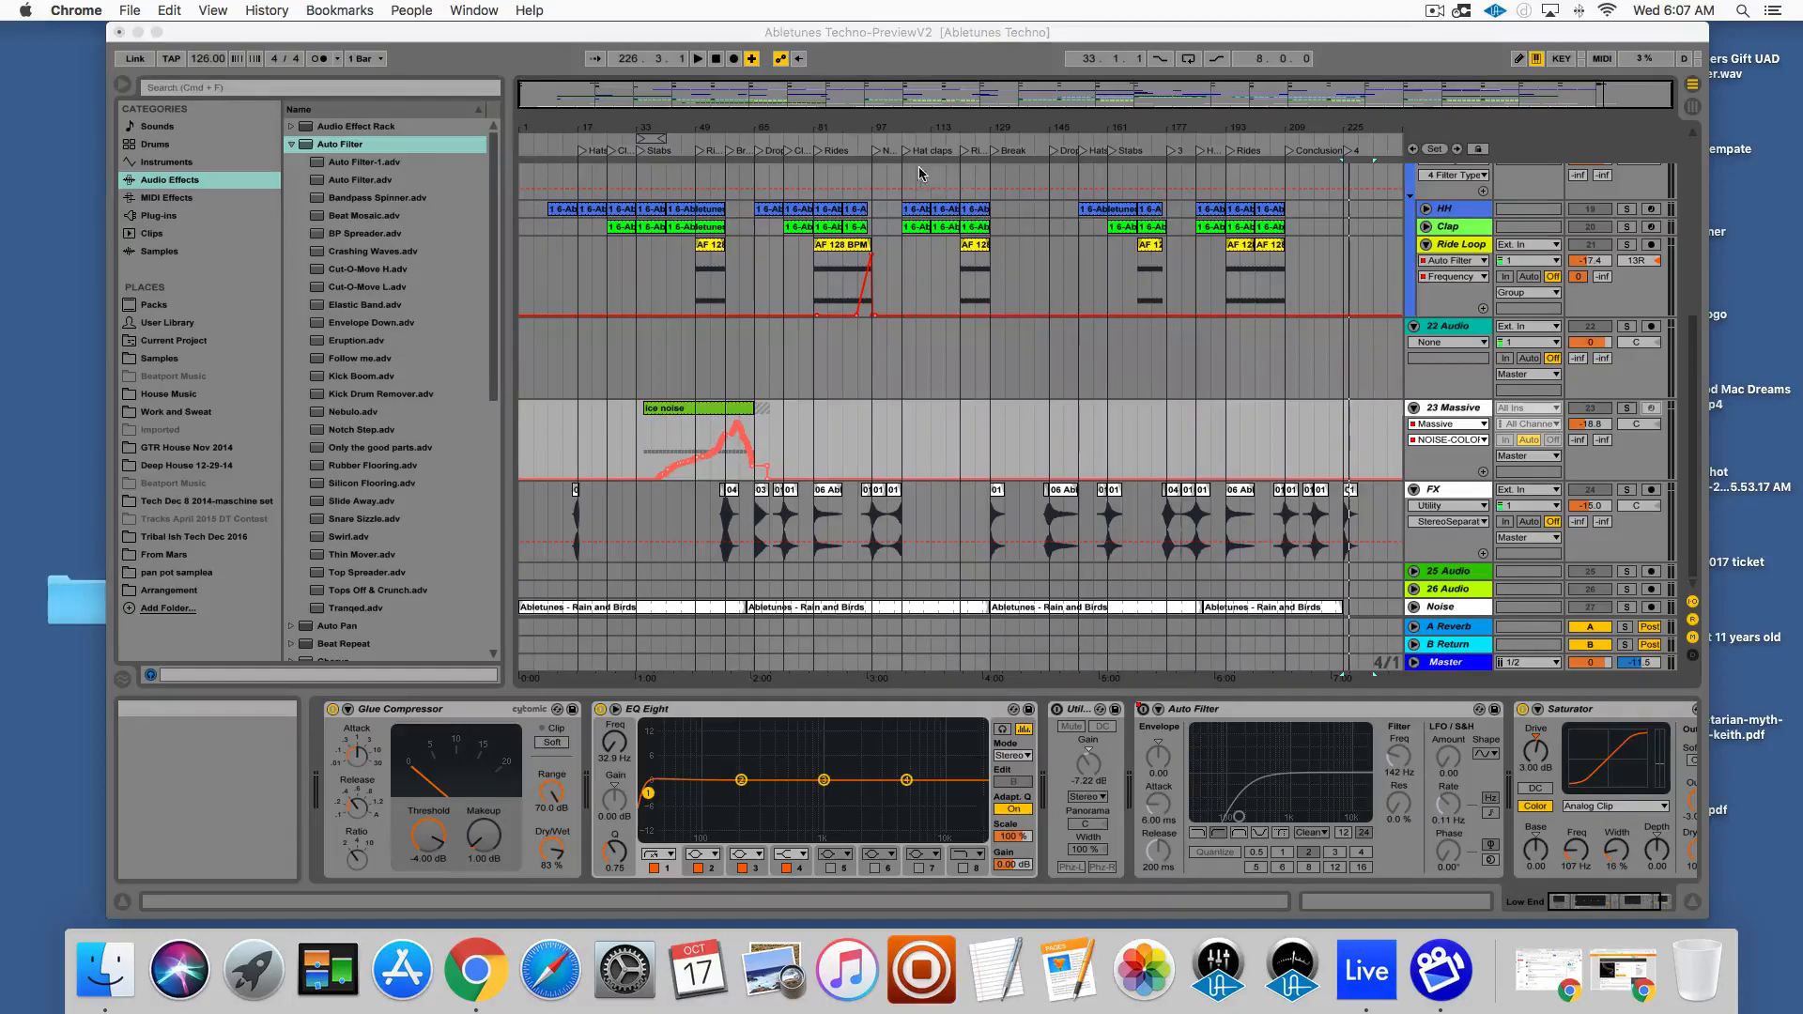
# Play the arrangement from the New Synth locator, stop it, and play from the Break locator through to the drop
pyautogui.doubleClick(879, 153)
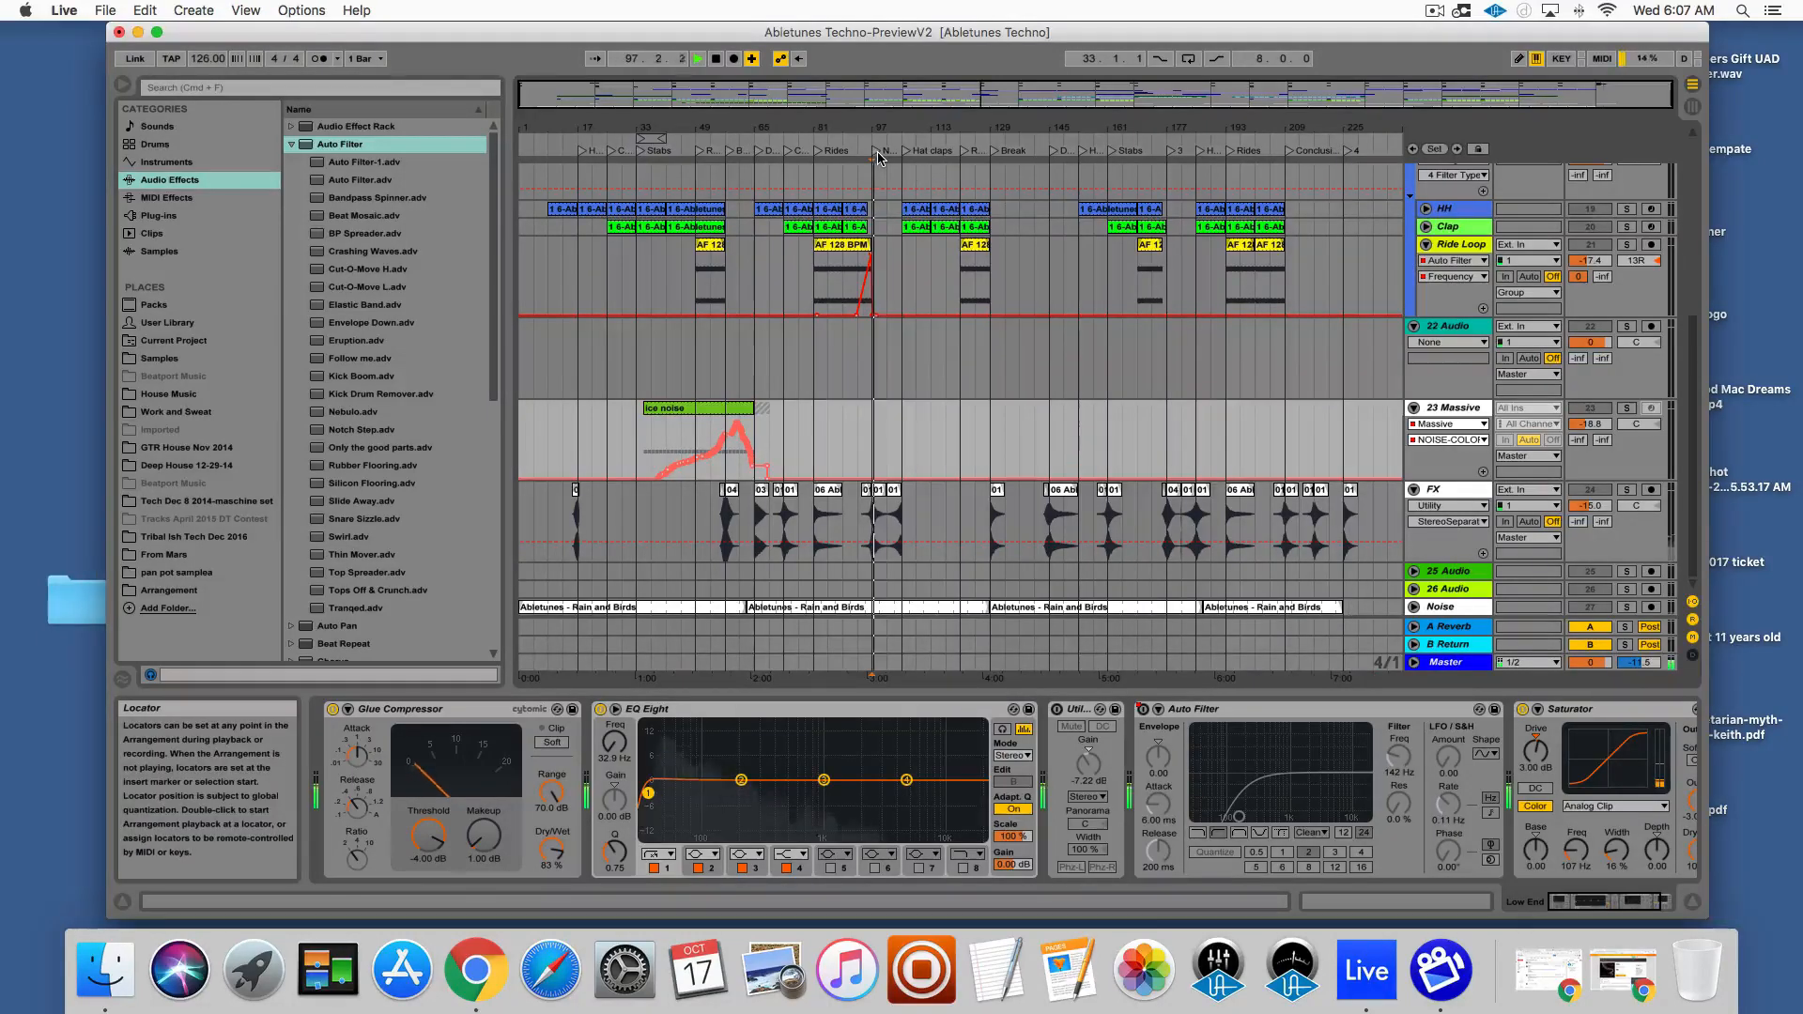
pyautogui.scroll(5, 1615, 187)
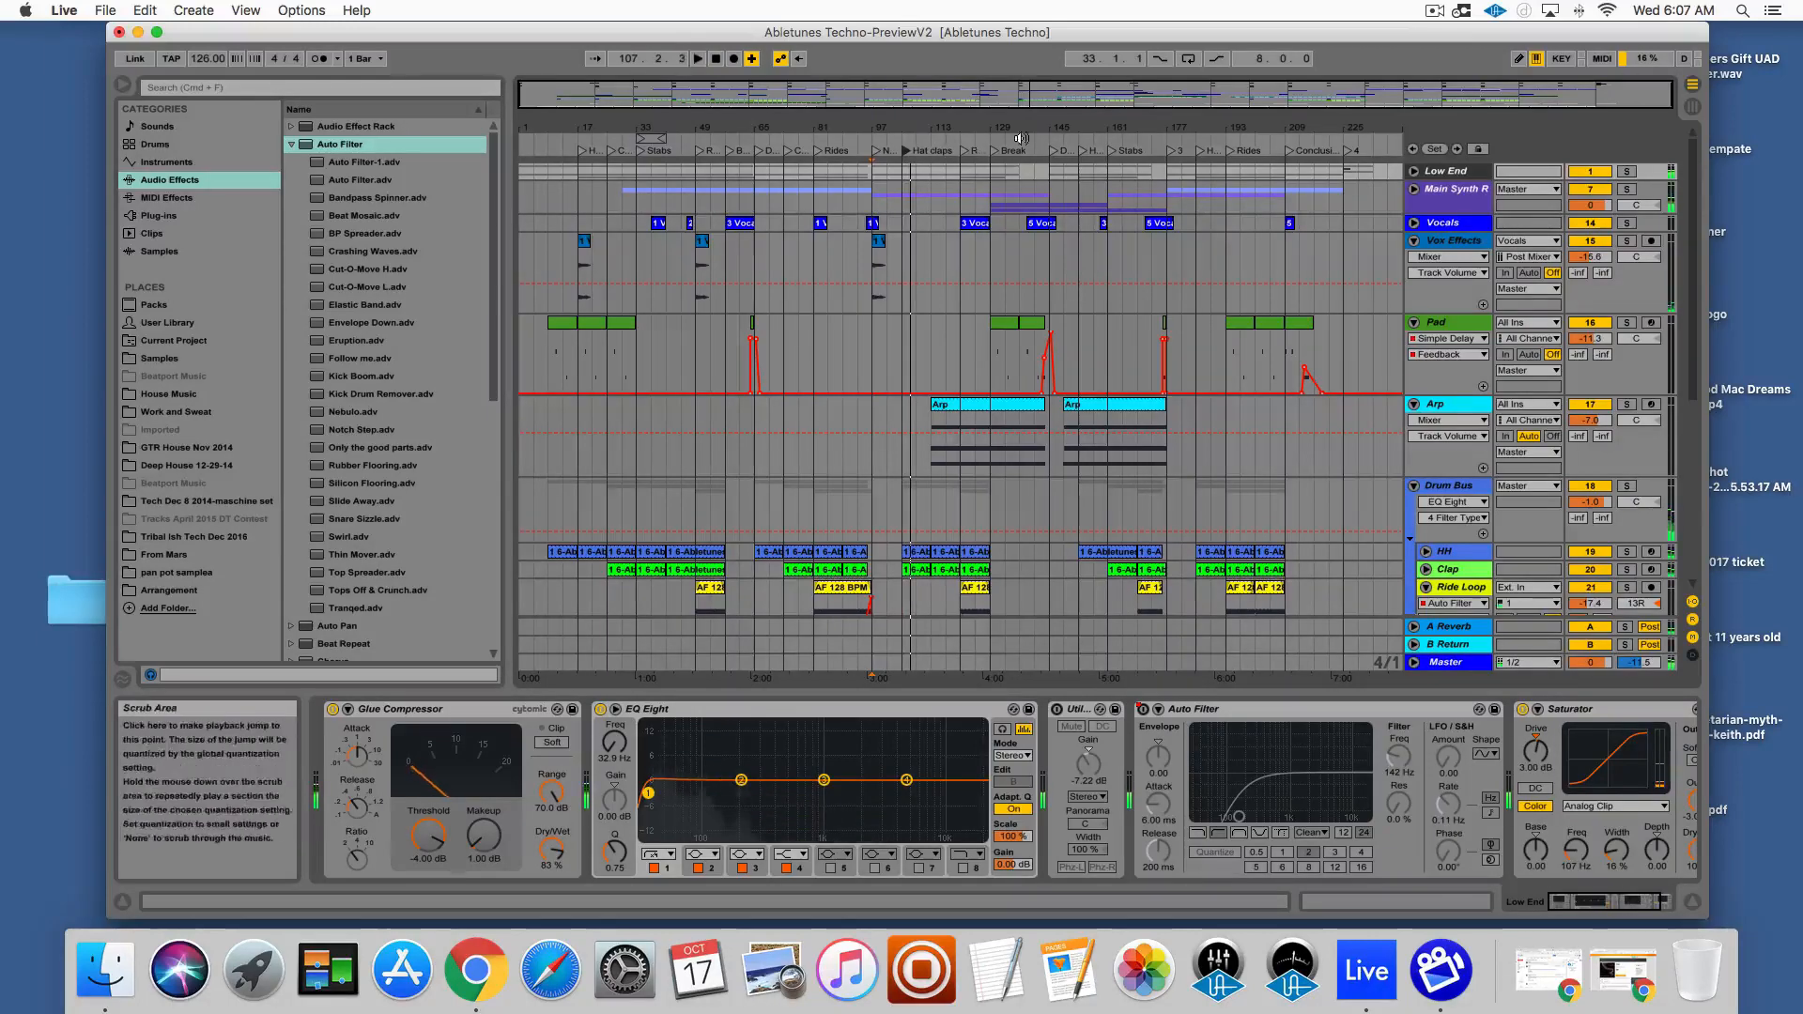
pyautogui.moveTo(967, 128); pyautogui.dragTo(953, 165)
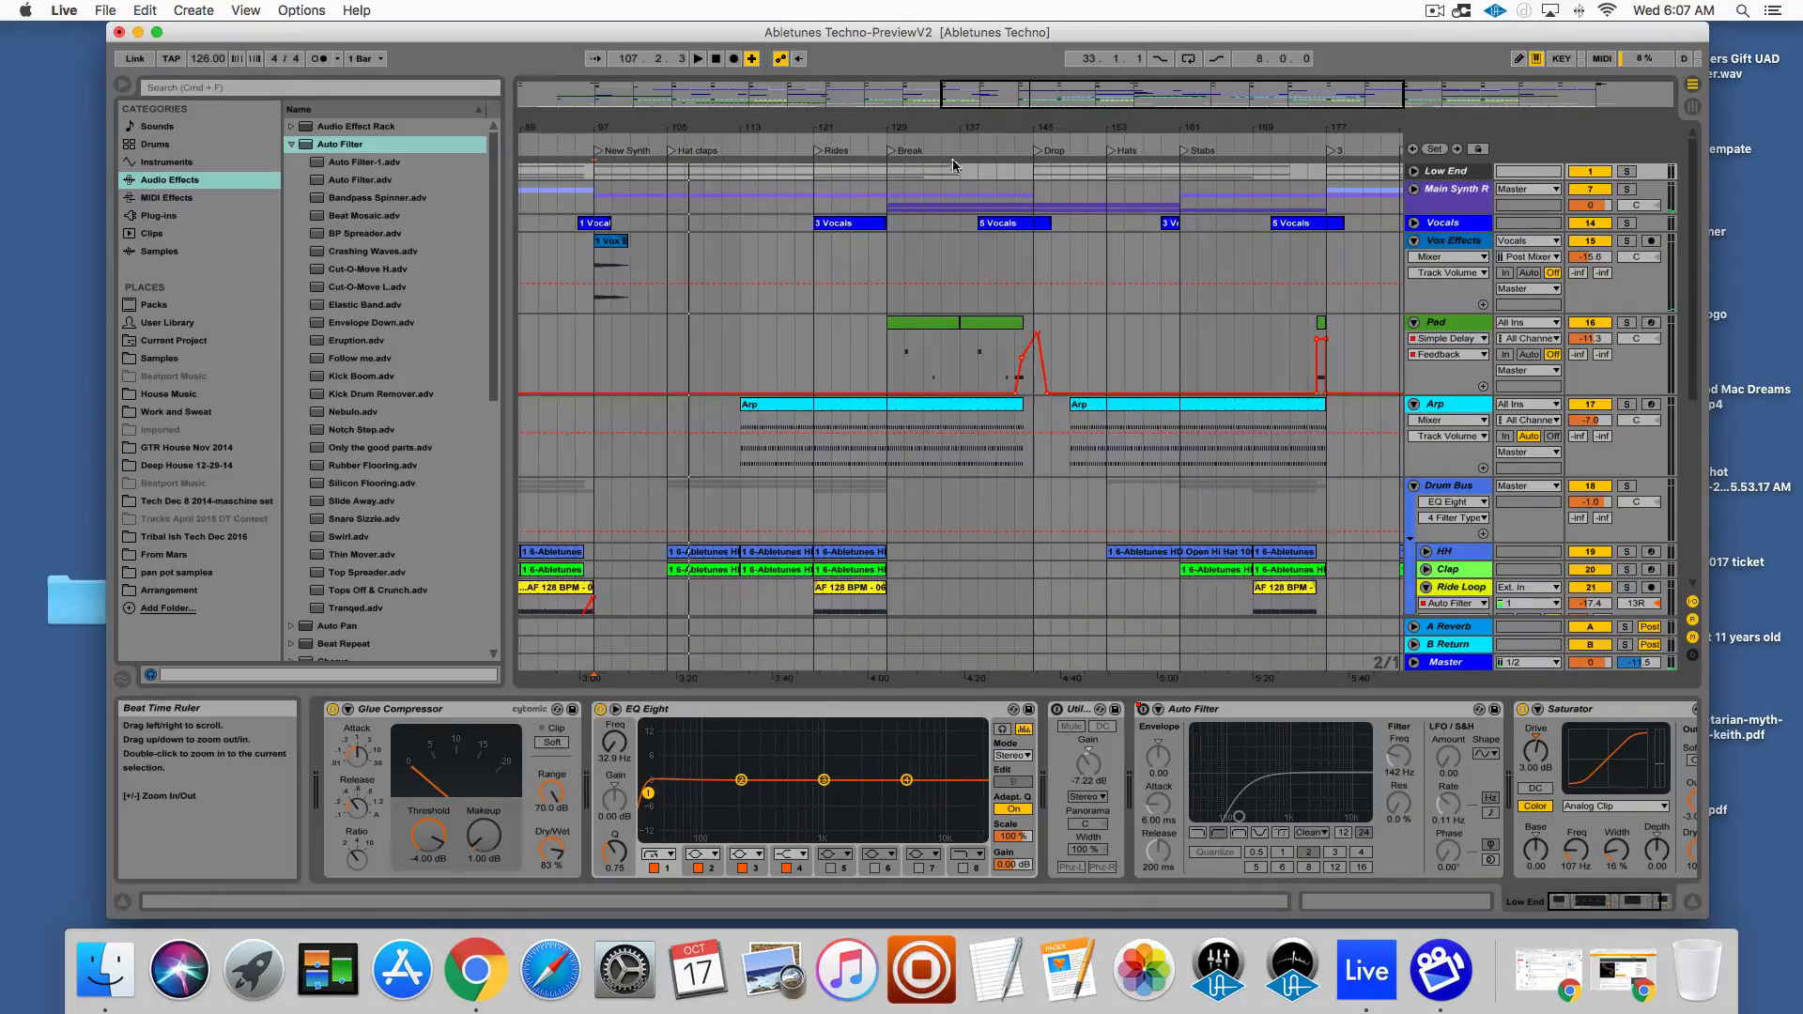
pyautogui.doubleClick(890, 154)
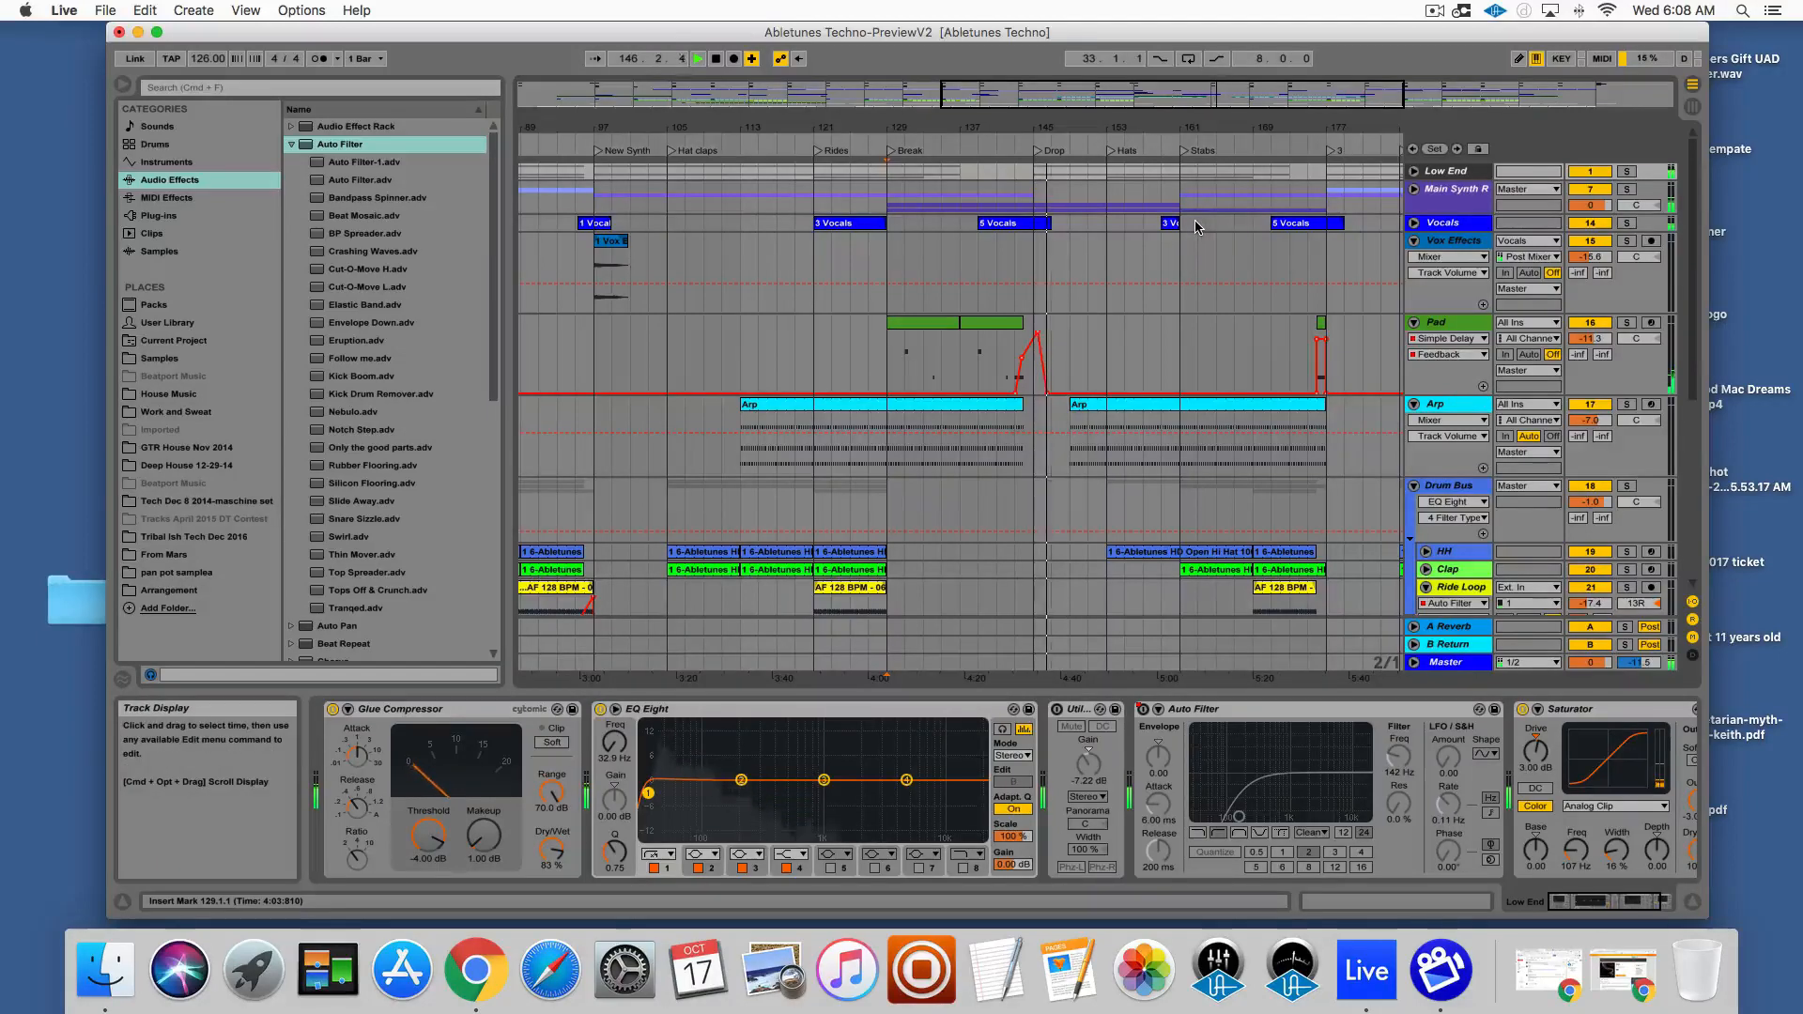
# Show the whole arrangement during playback and look over the tracks from Pad to Ride Loop
pyautogui.moveTo(1102, 128); pyautogui.dragTo(1075, 75)
pyautogui.scroll(-5, 1230, 399)
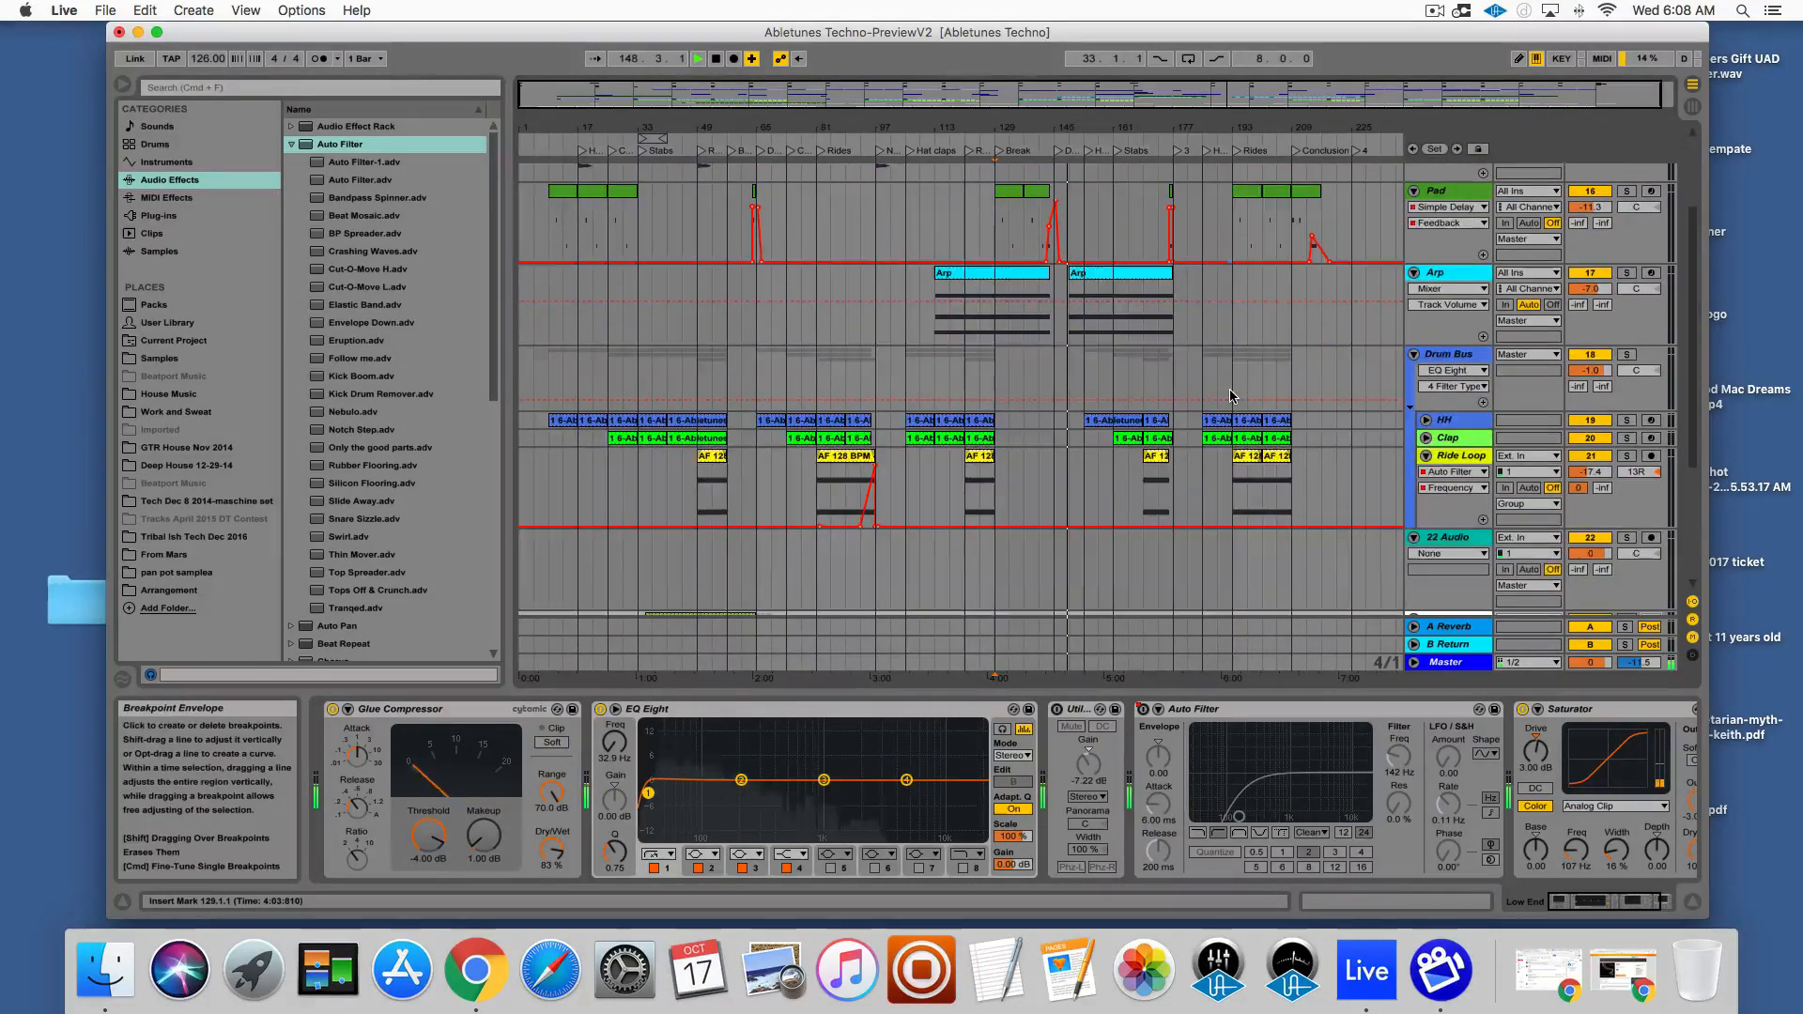
pyautogui.scroll(4, 1232, 397)
pyautogui.scroll(1, 1230, 396)
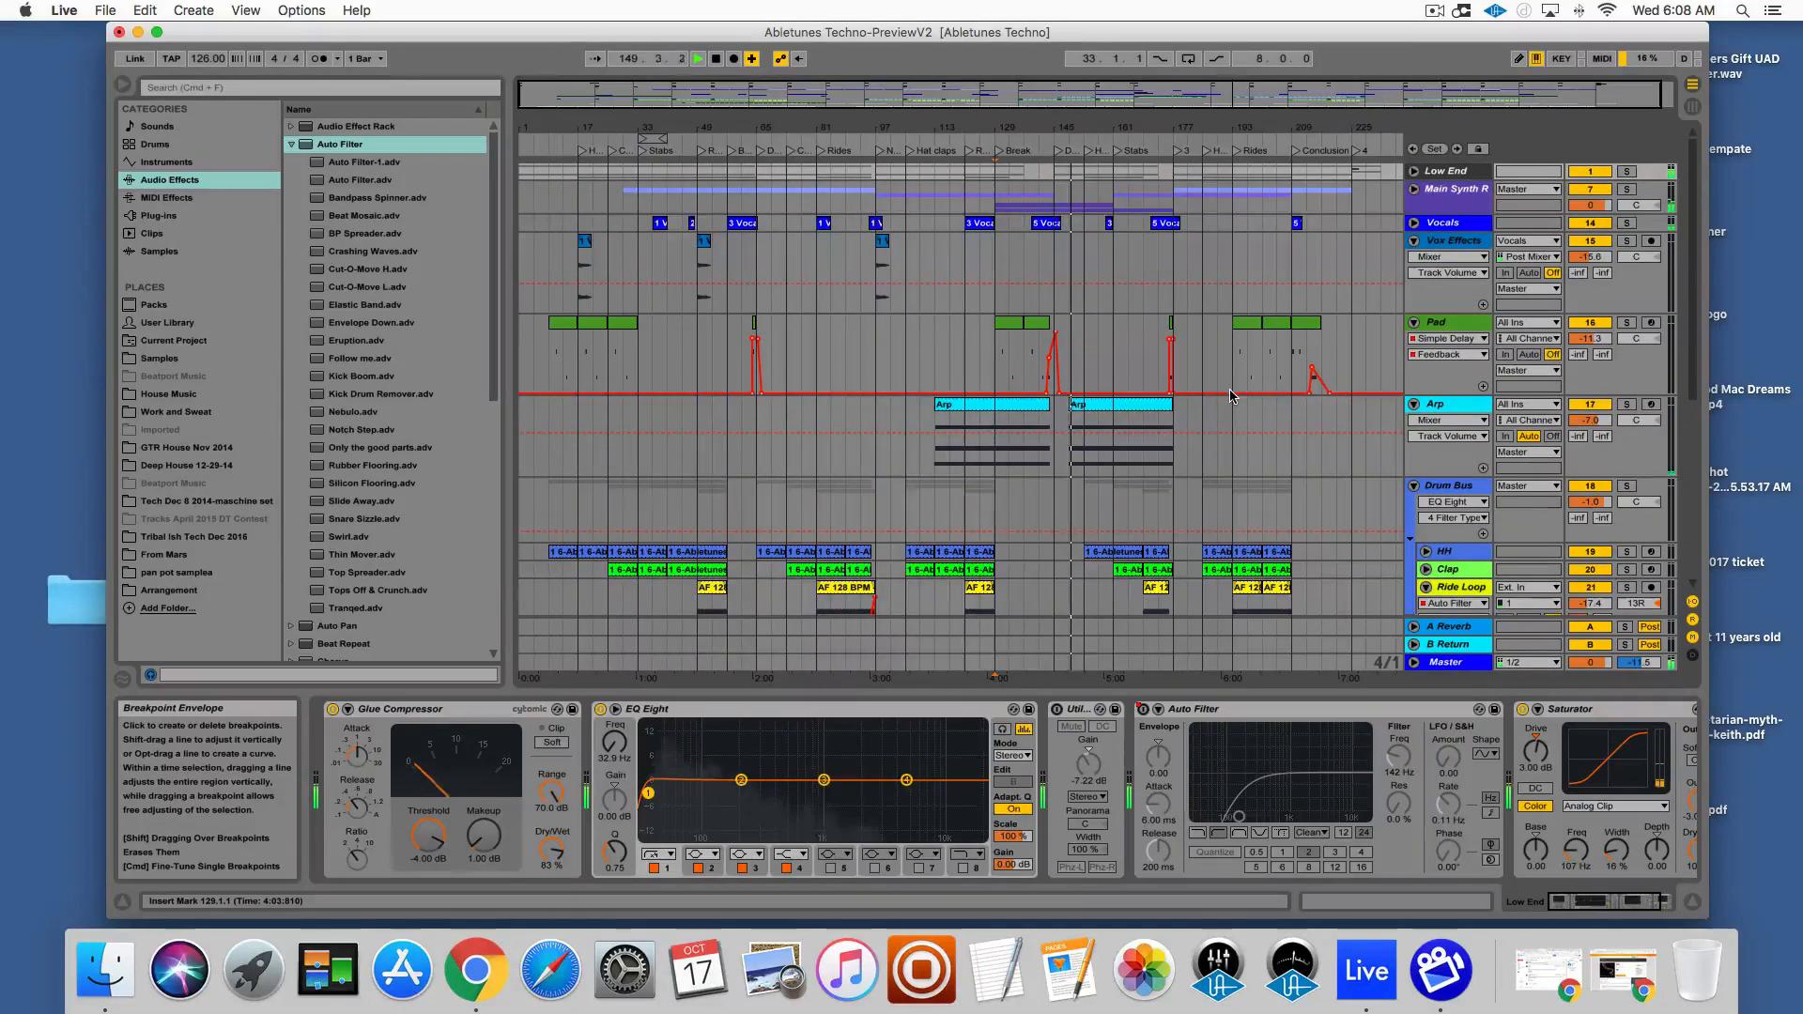
# Look over the lower tracks down to Noise during playback, and unfold the Main Synth group
pyautogui.scroll(-15, 1230, 396)
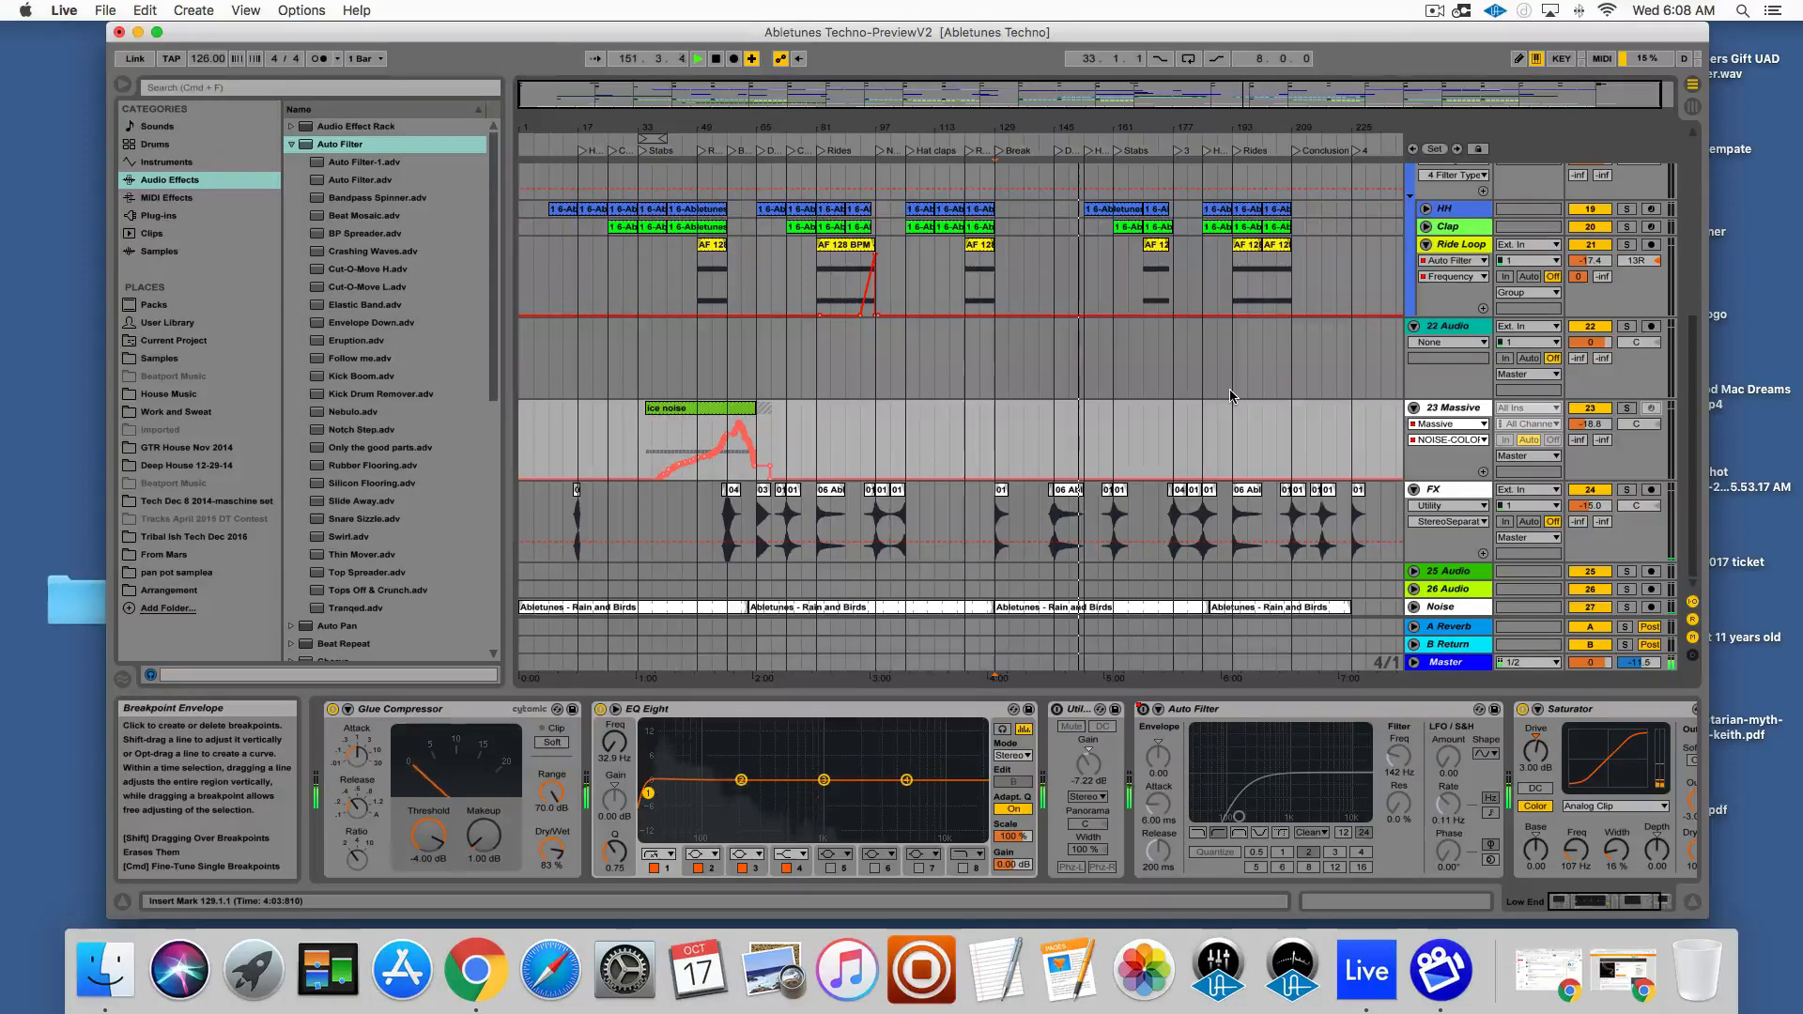
pyautogui.scroll(5, 1230, 396)
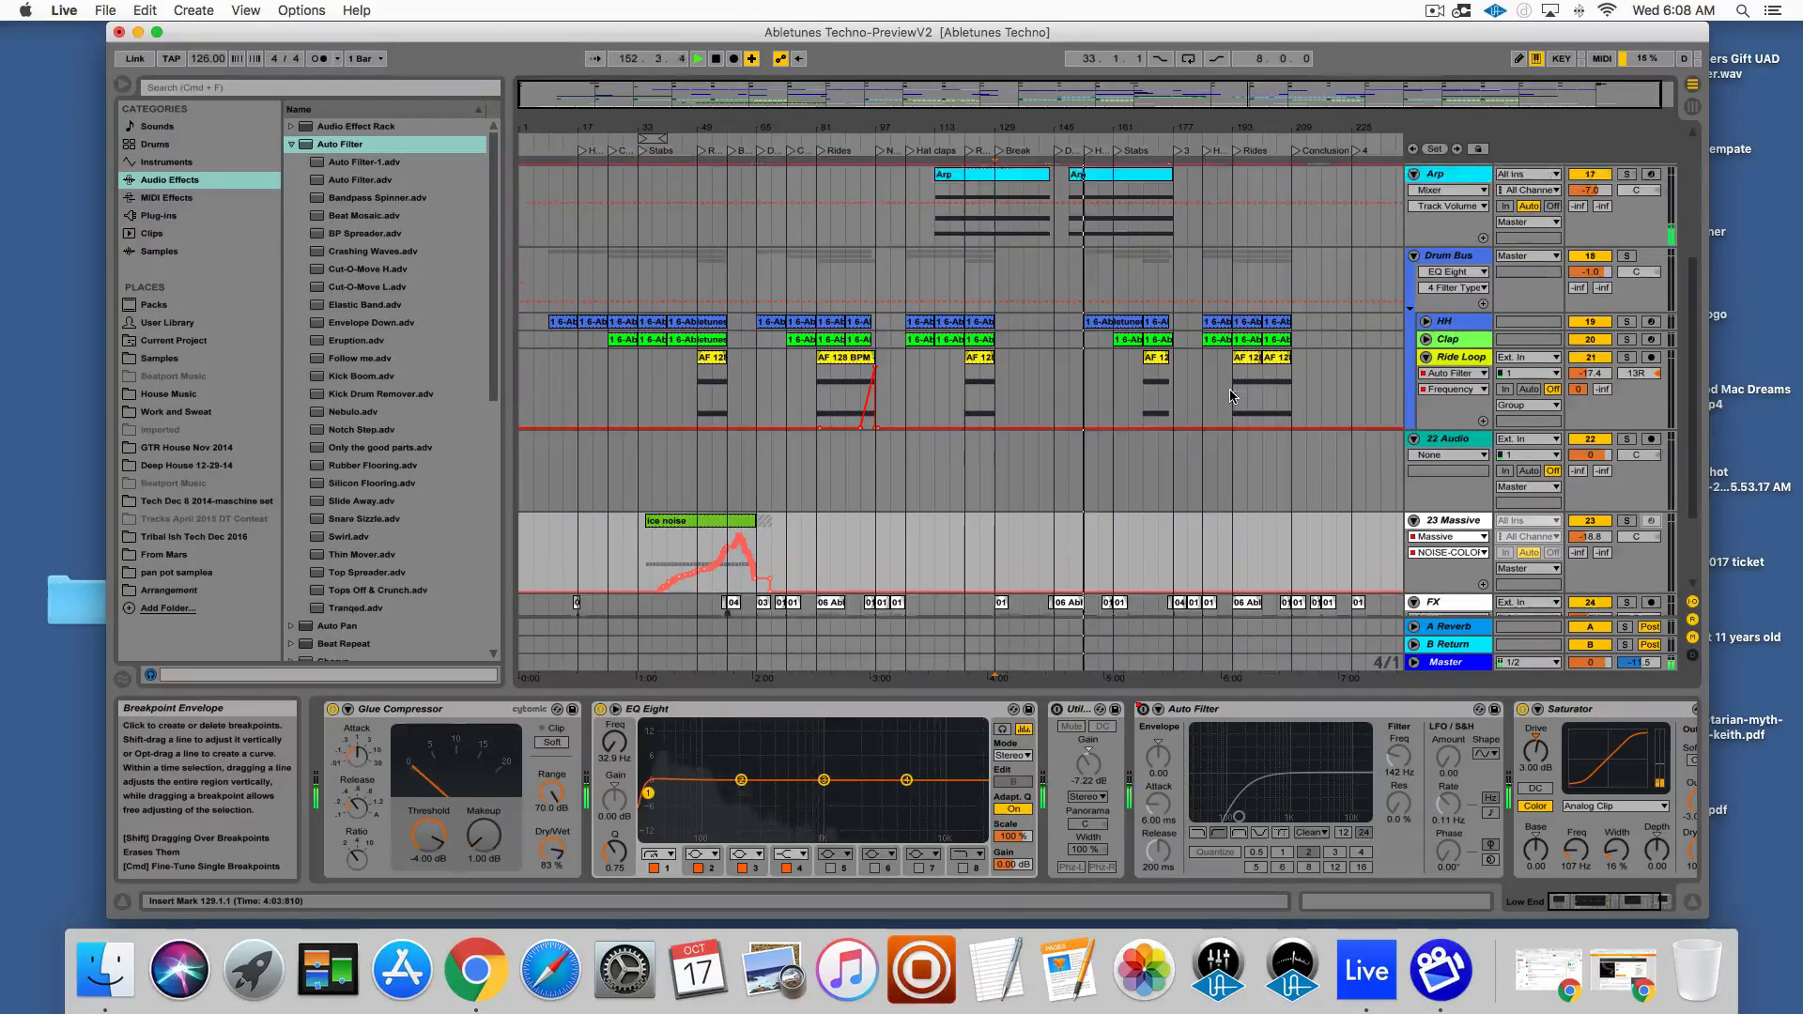
pyautogui.scroll(10, 1230, 396)
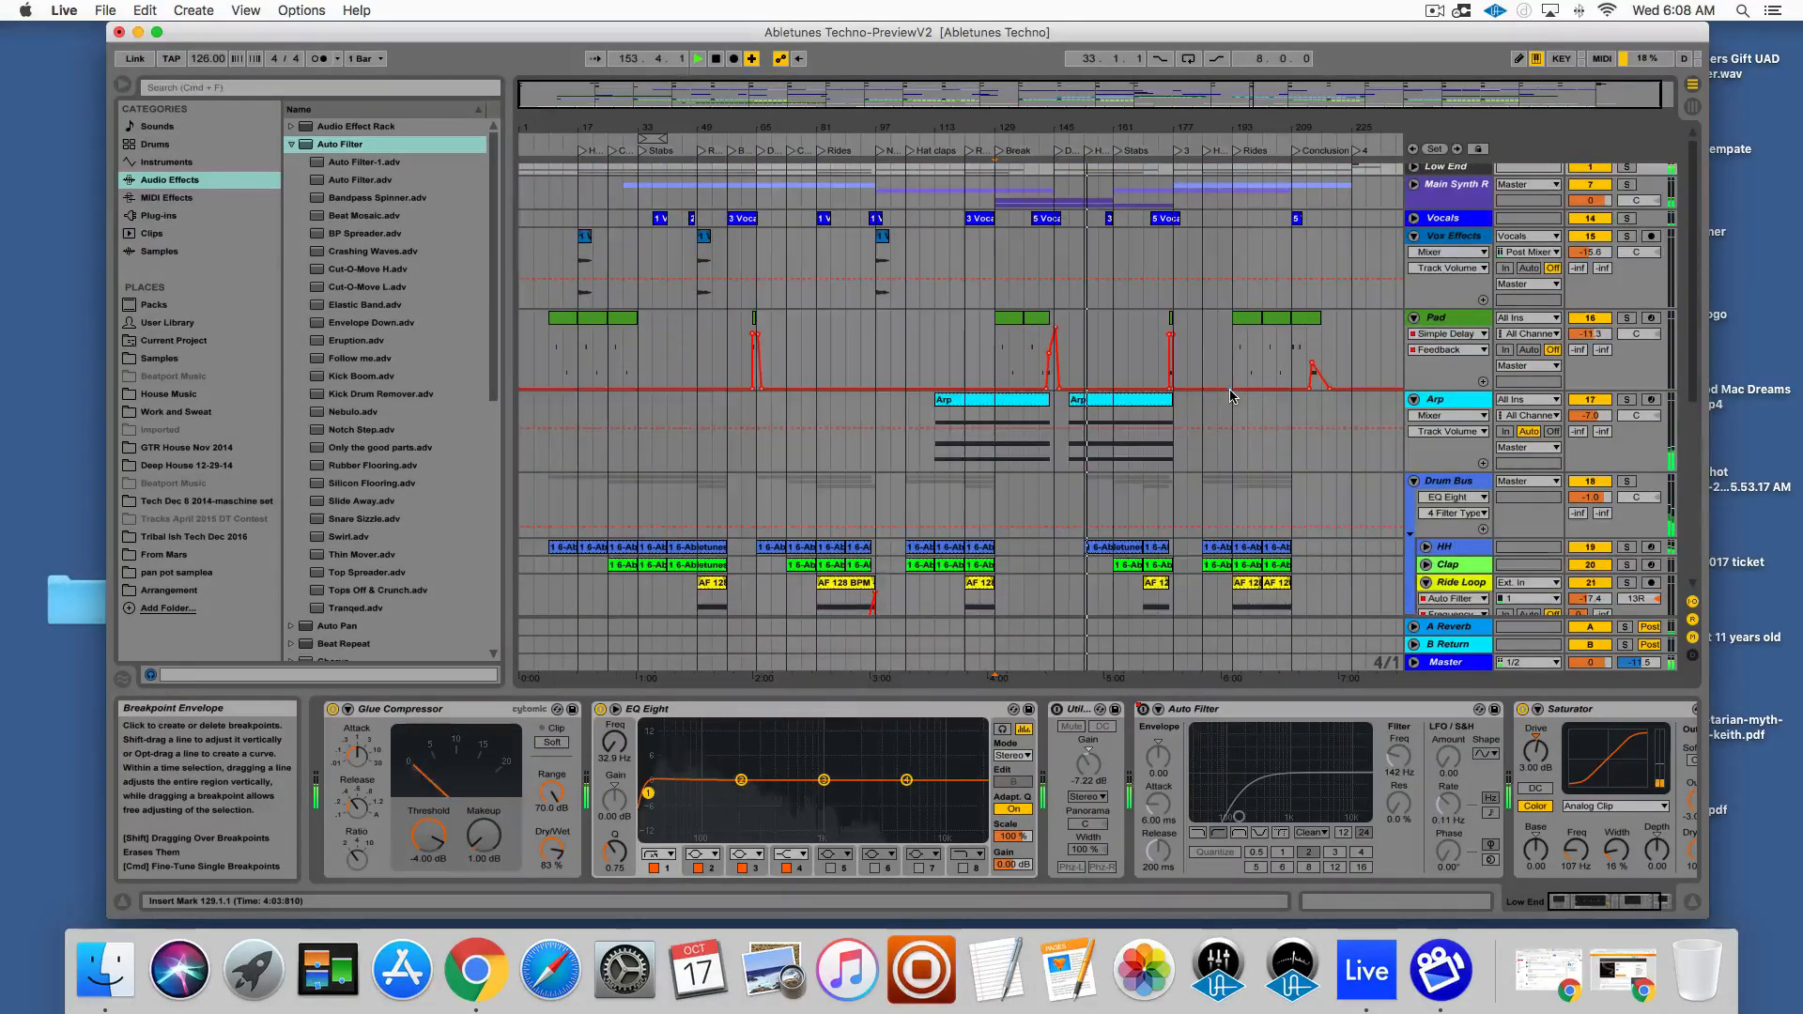
pyautogui.scroll(1, 1229, 396)
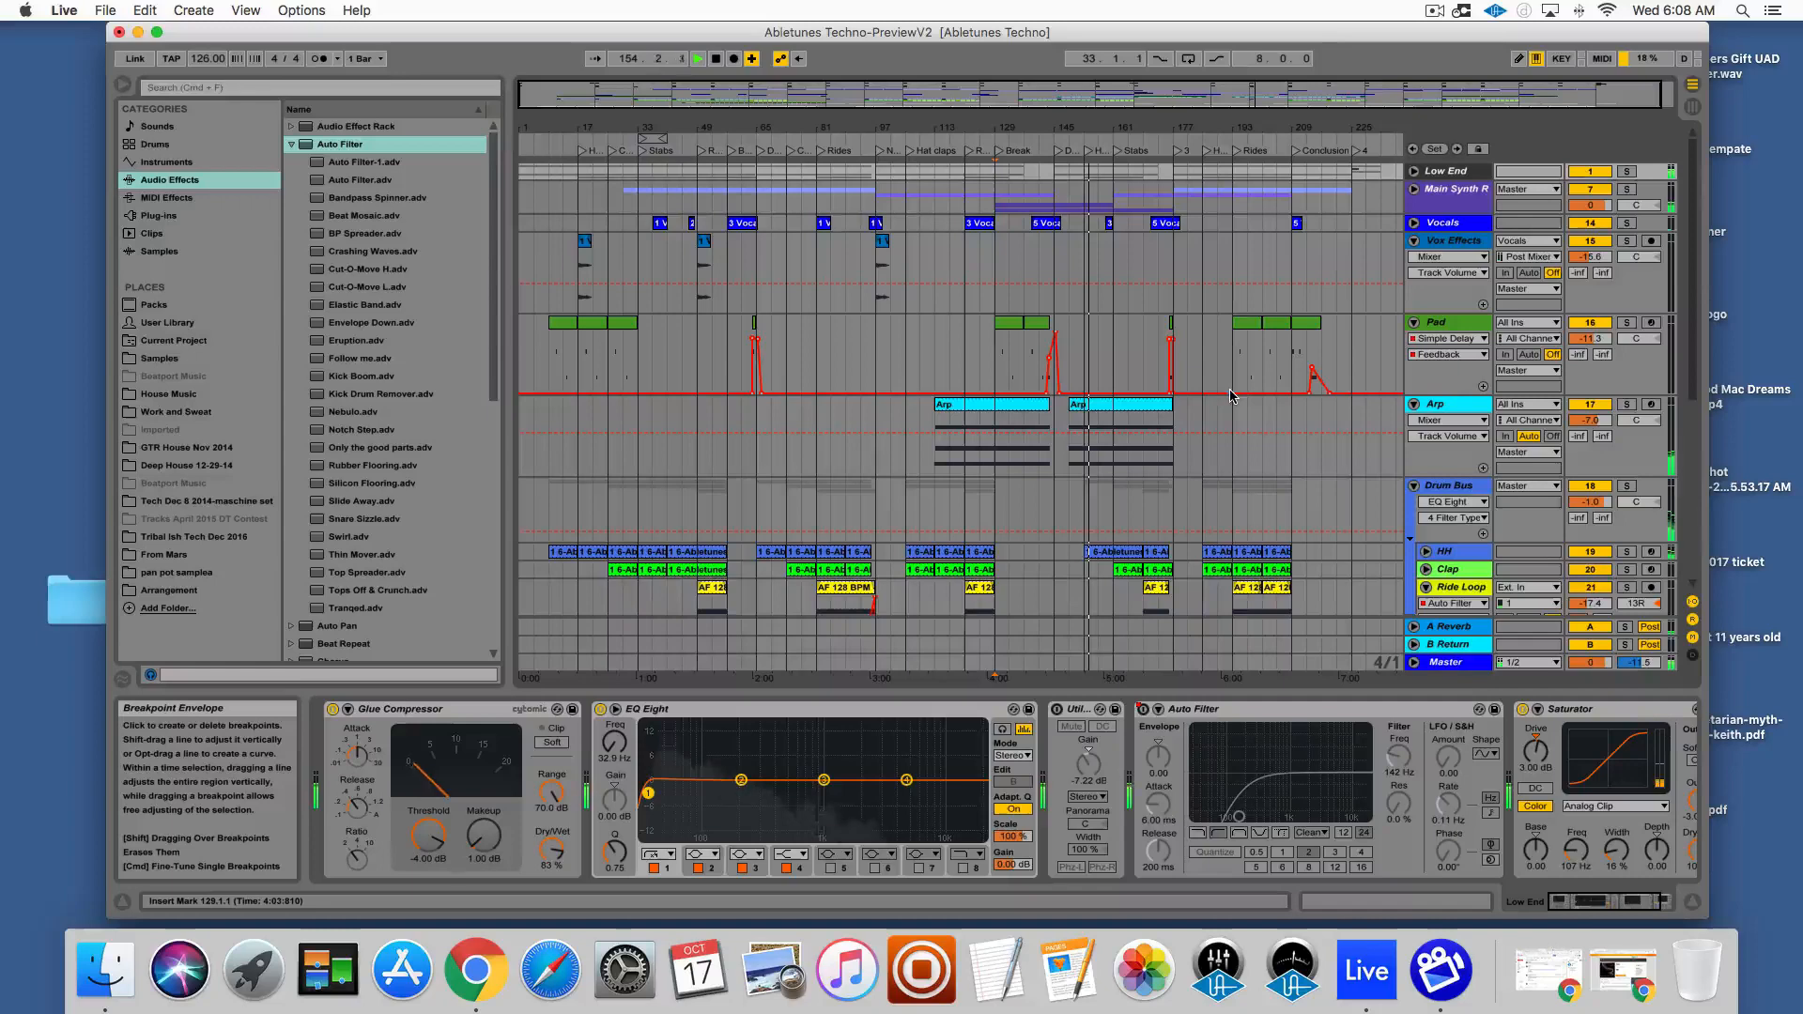
pyautogui.click(1415, 189)
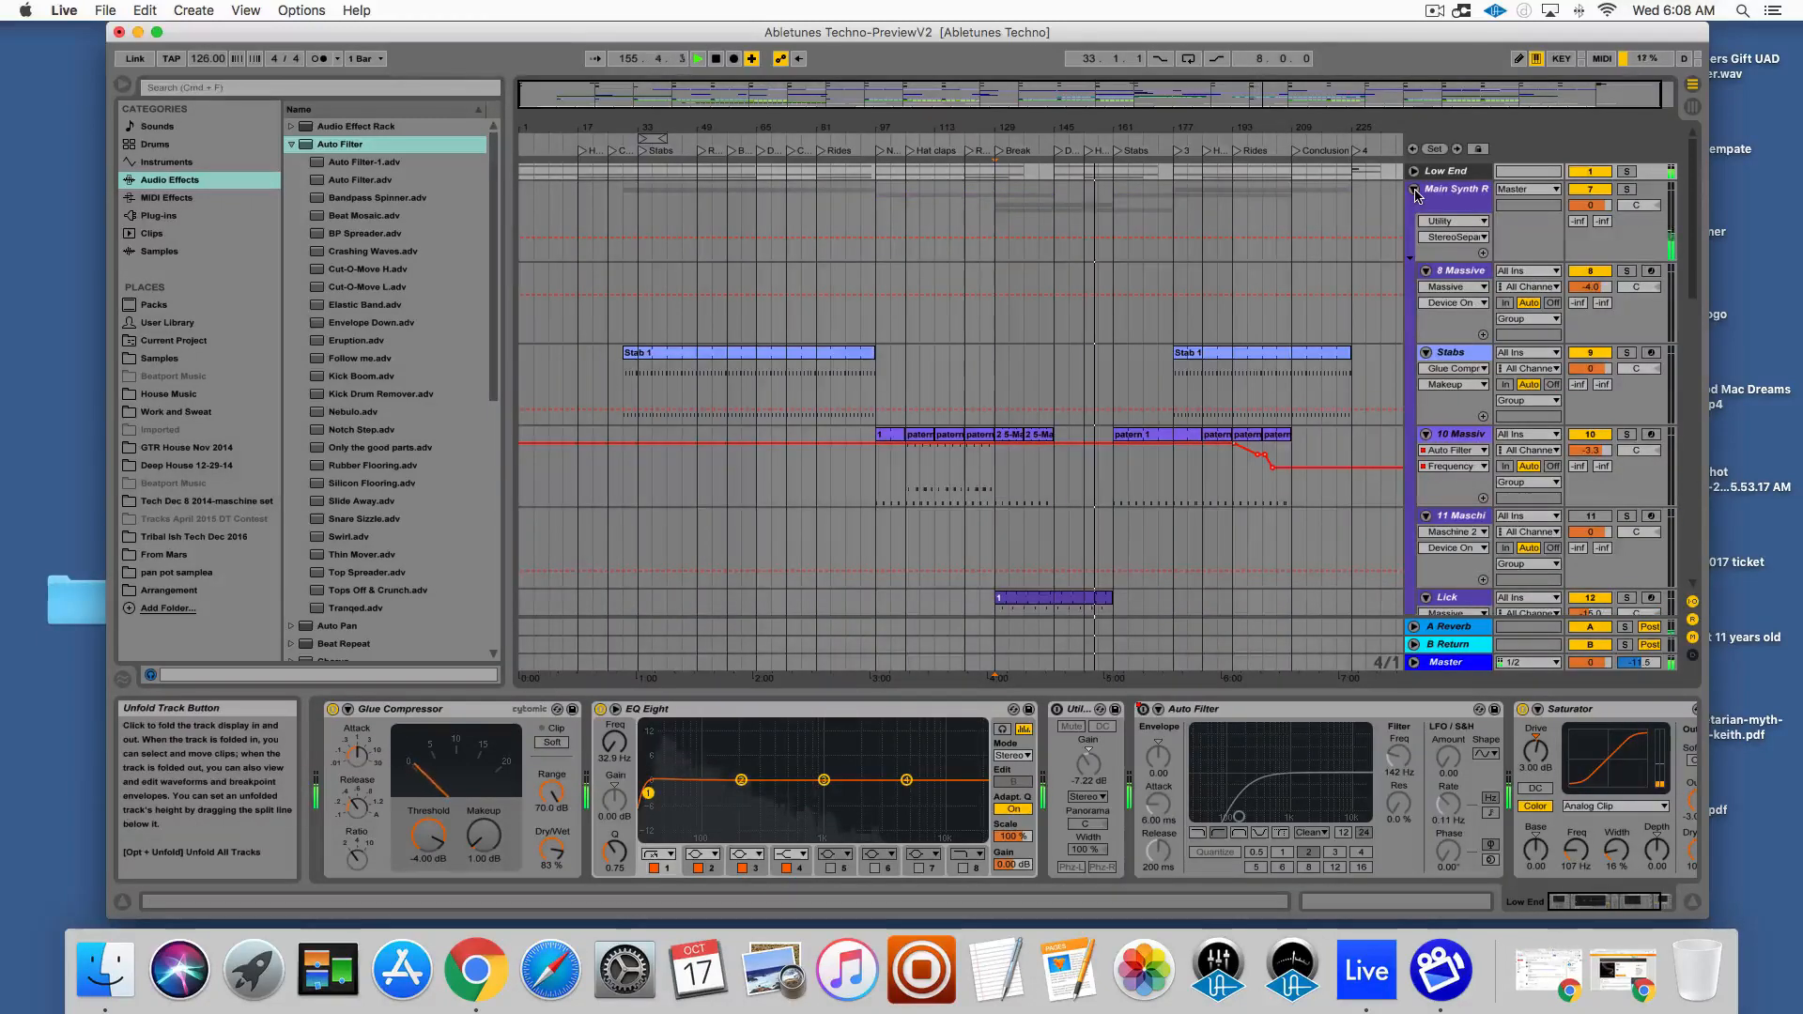
# Jump playback to the hats and claps locator before the last Rides section, and stop playback
pyautogui.moveTo(1165, 128); pyautogui.dragTo(1156, 131)
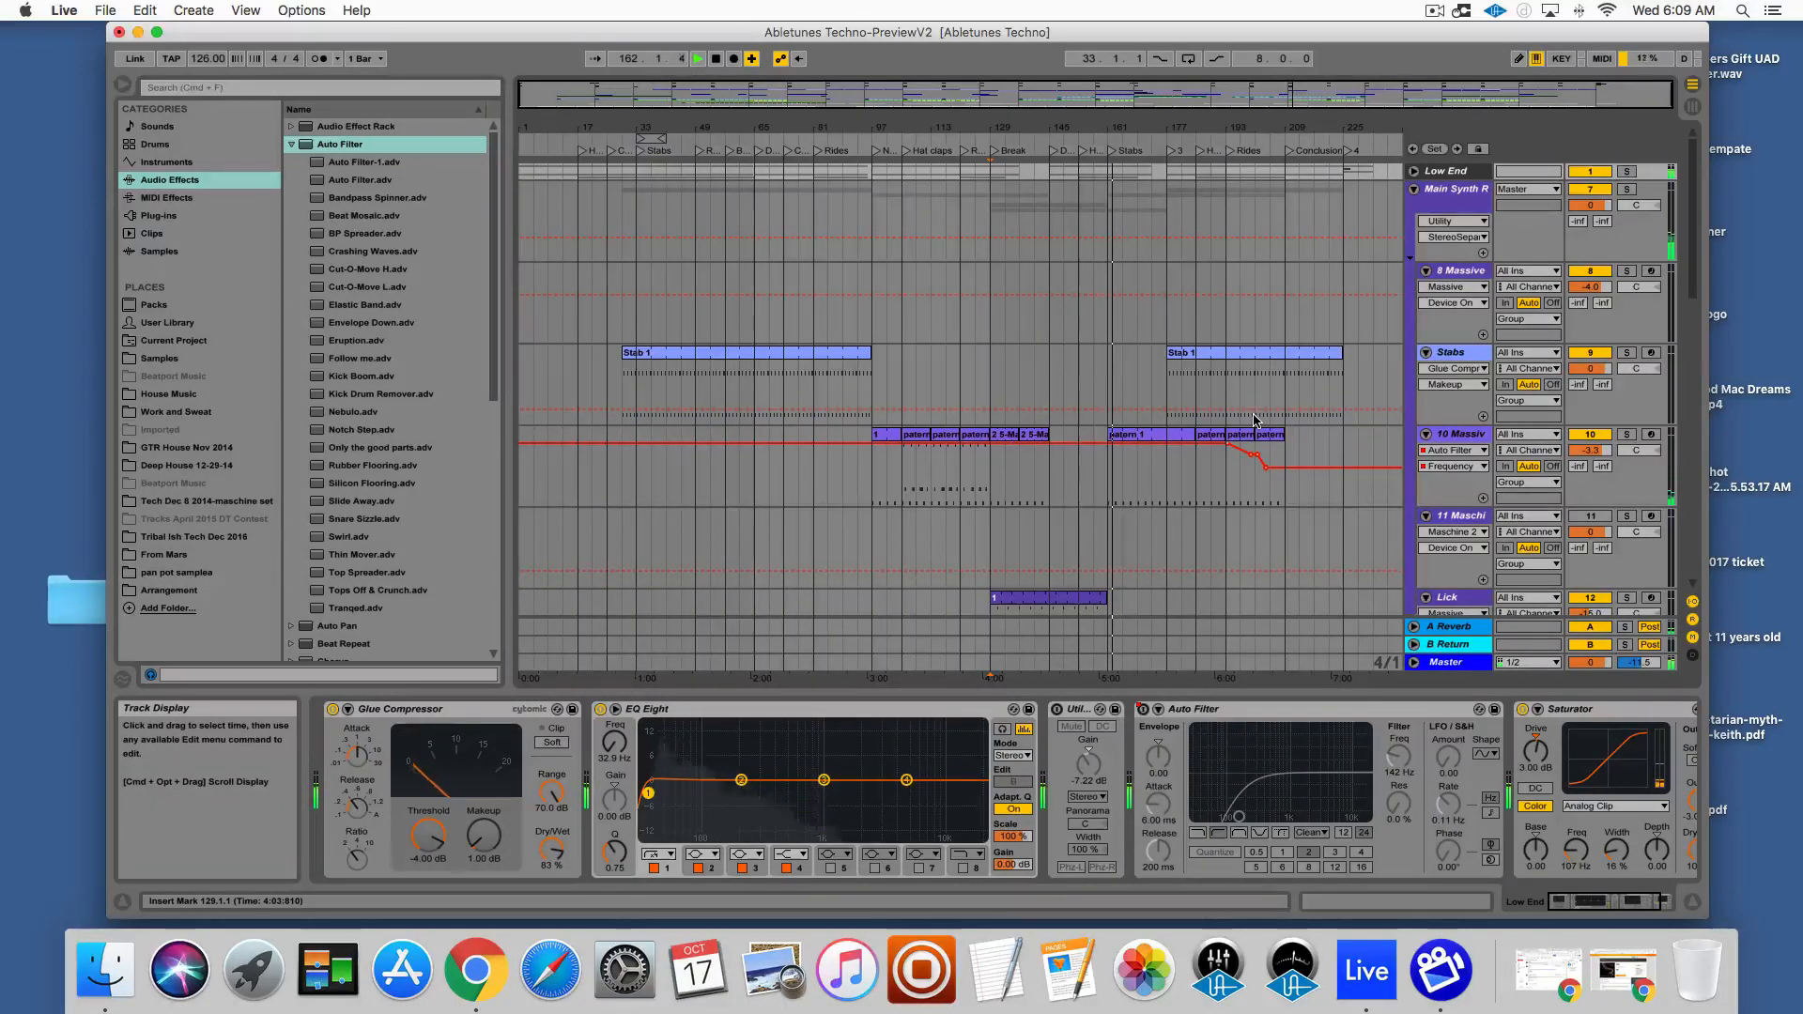
pyautogui.click(1198, 152)
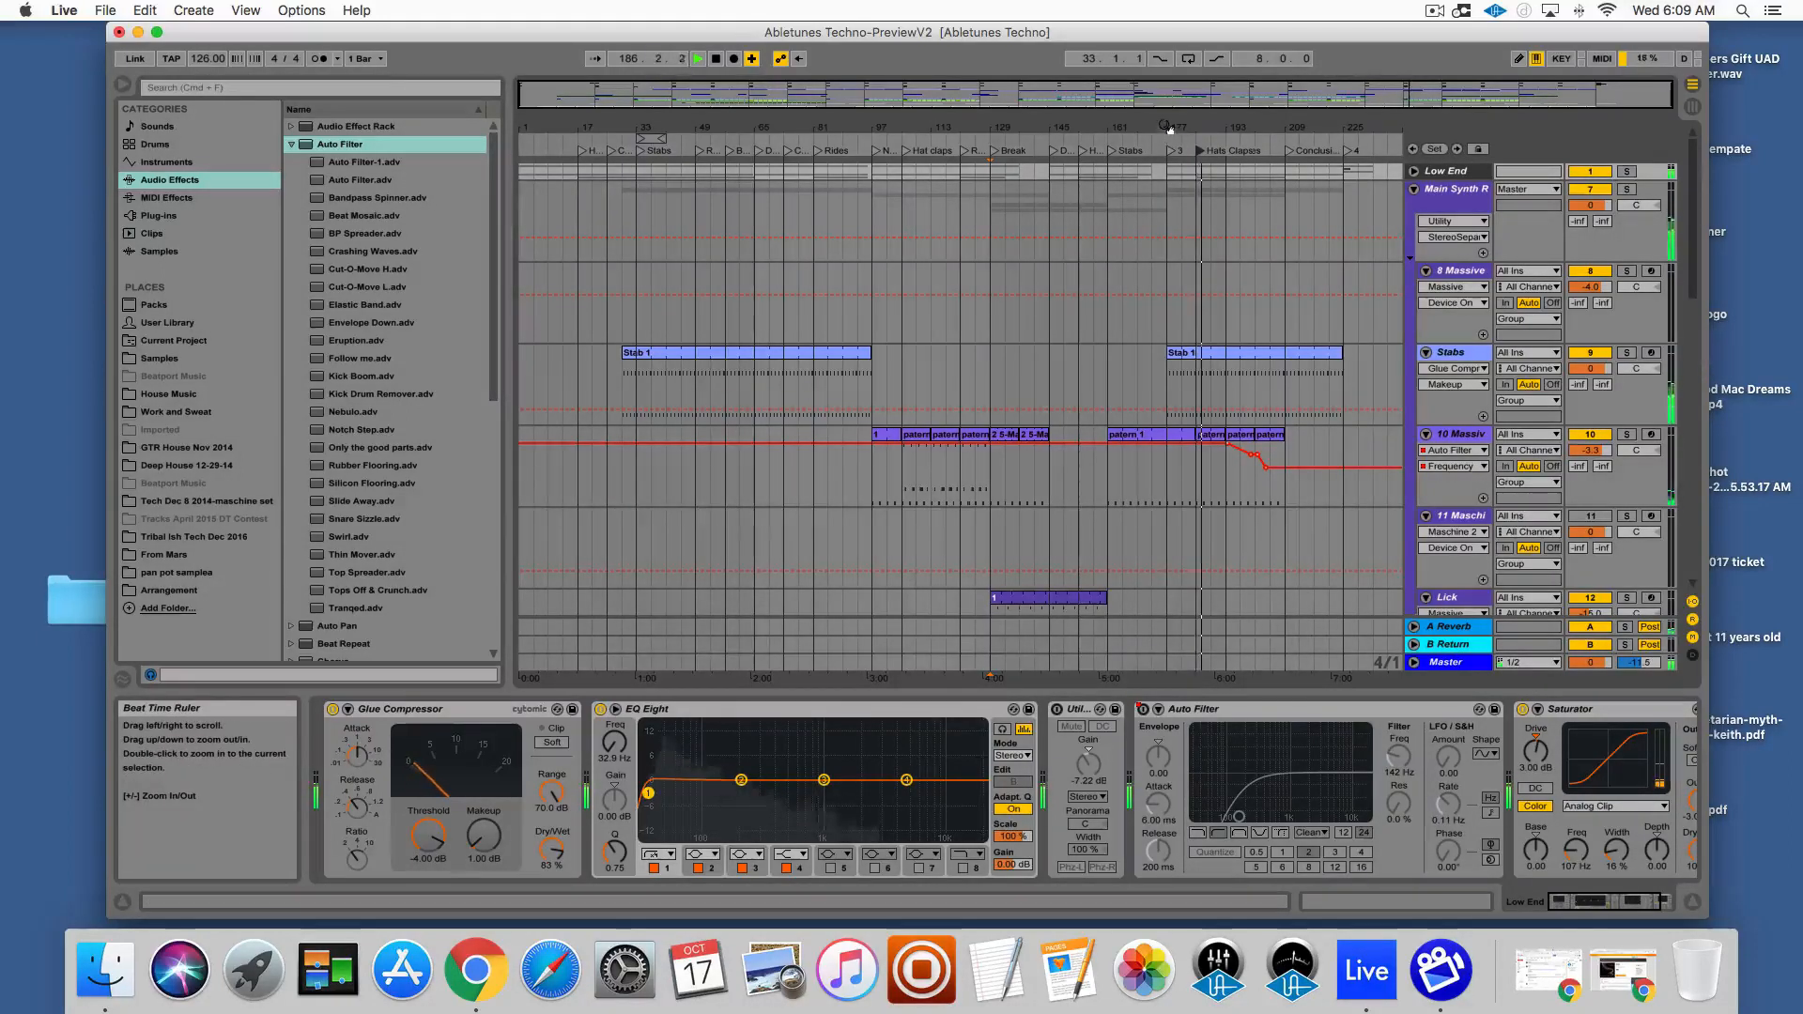
pyautogui.press('space')
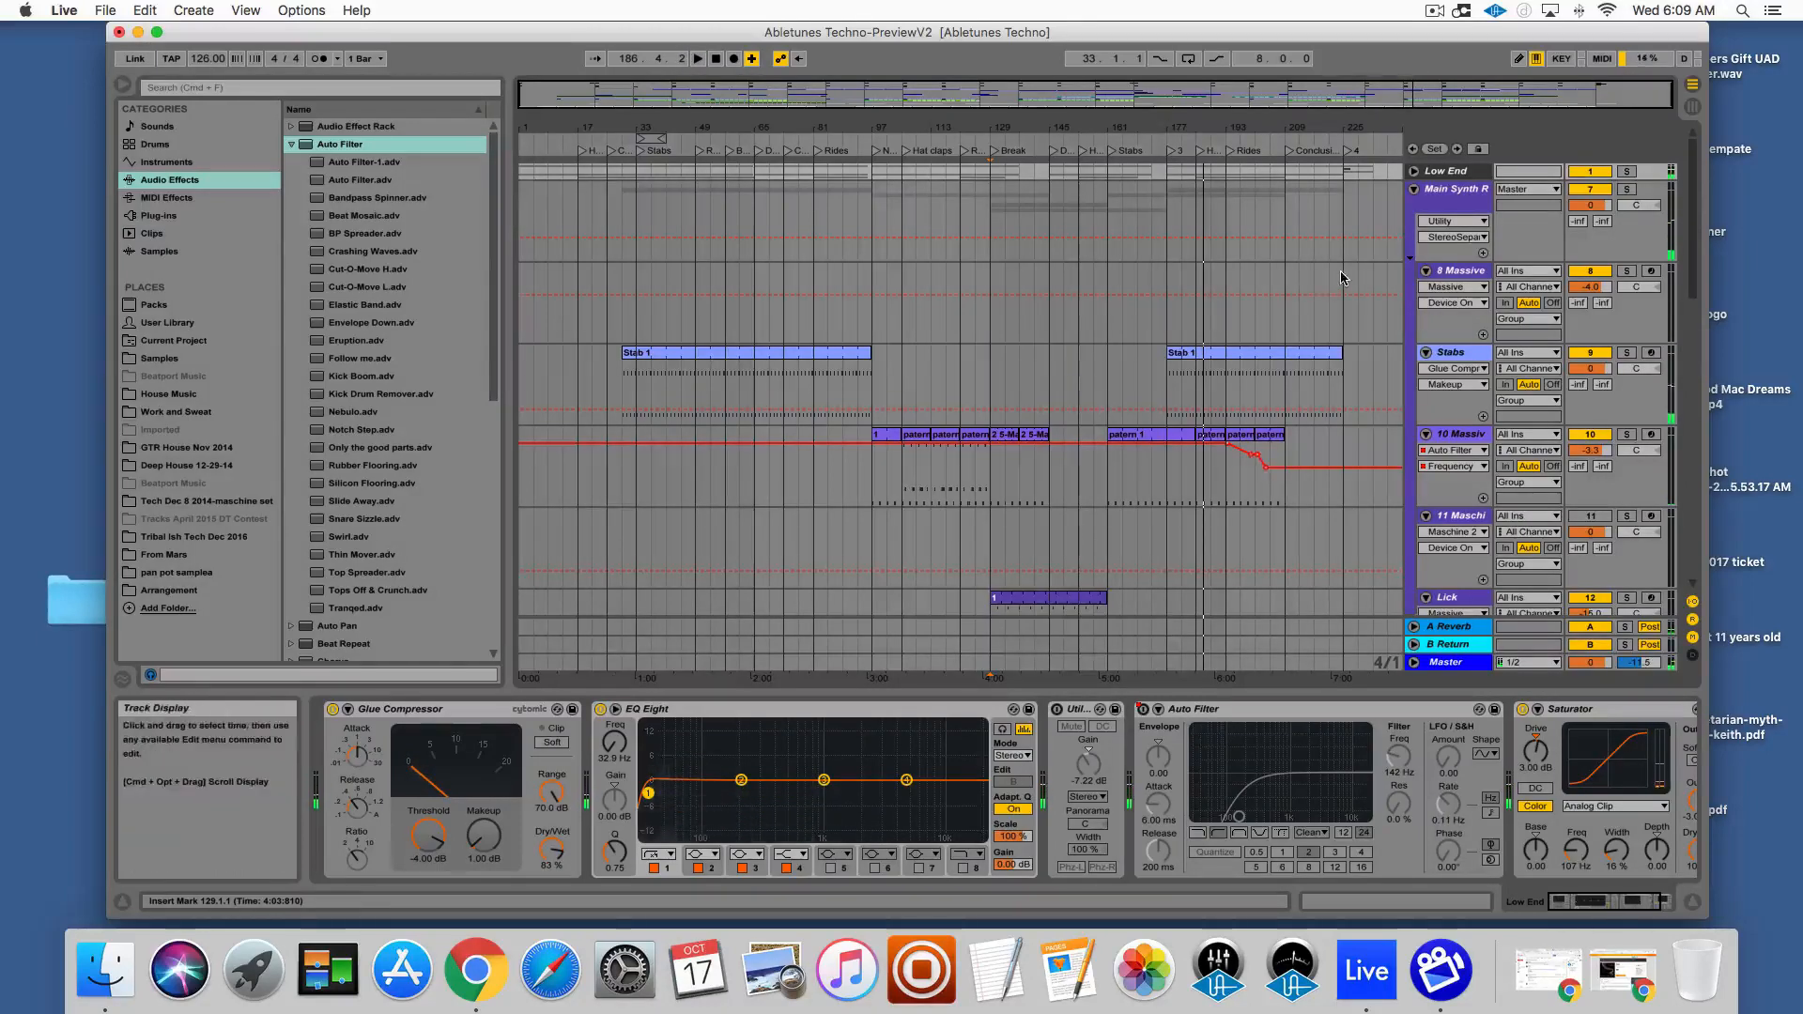
# Fold the Main Synth group, unfold the Low End group, and show the Rumble new track's sampler and Auto Filter
pyautogui.click(1413, 191)
pyautogui.click(1414, 172)
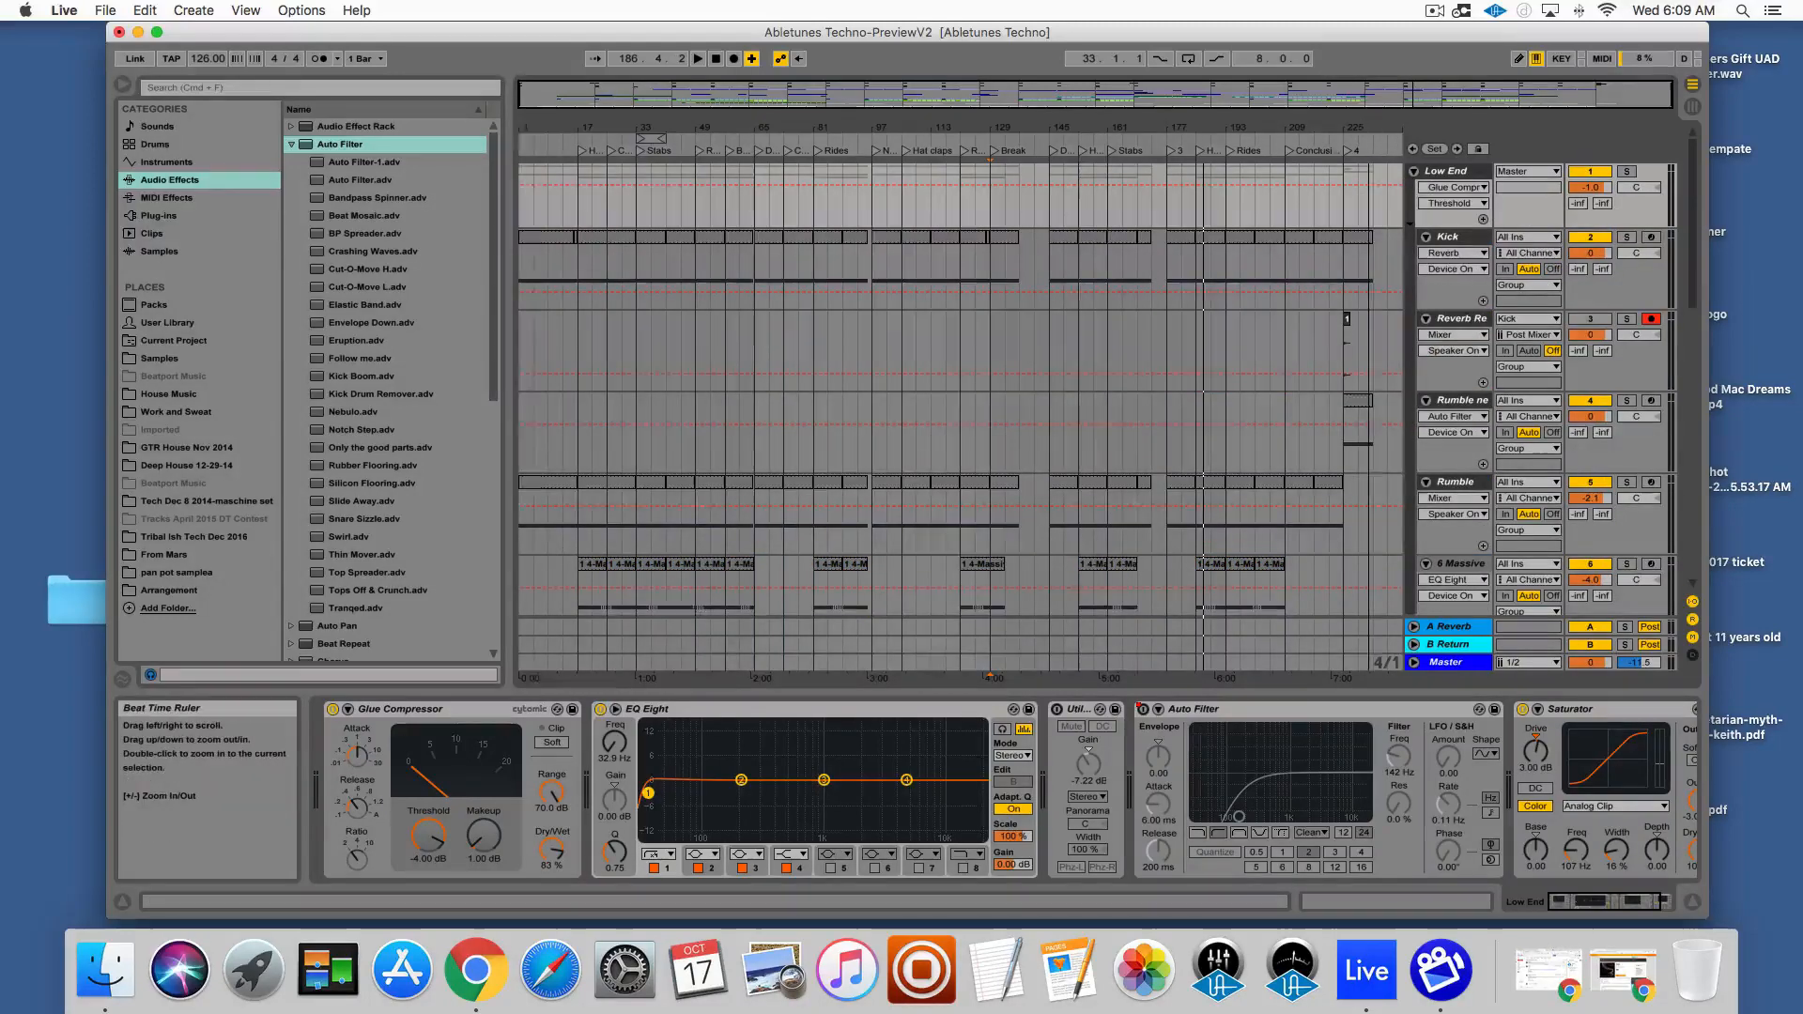
pyautogui.moveTo(1373, 126); pyautogui.dragTo(1372, 130)
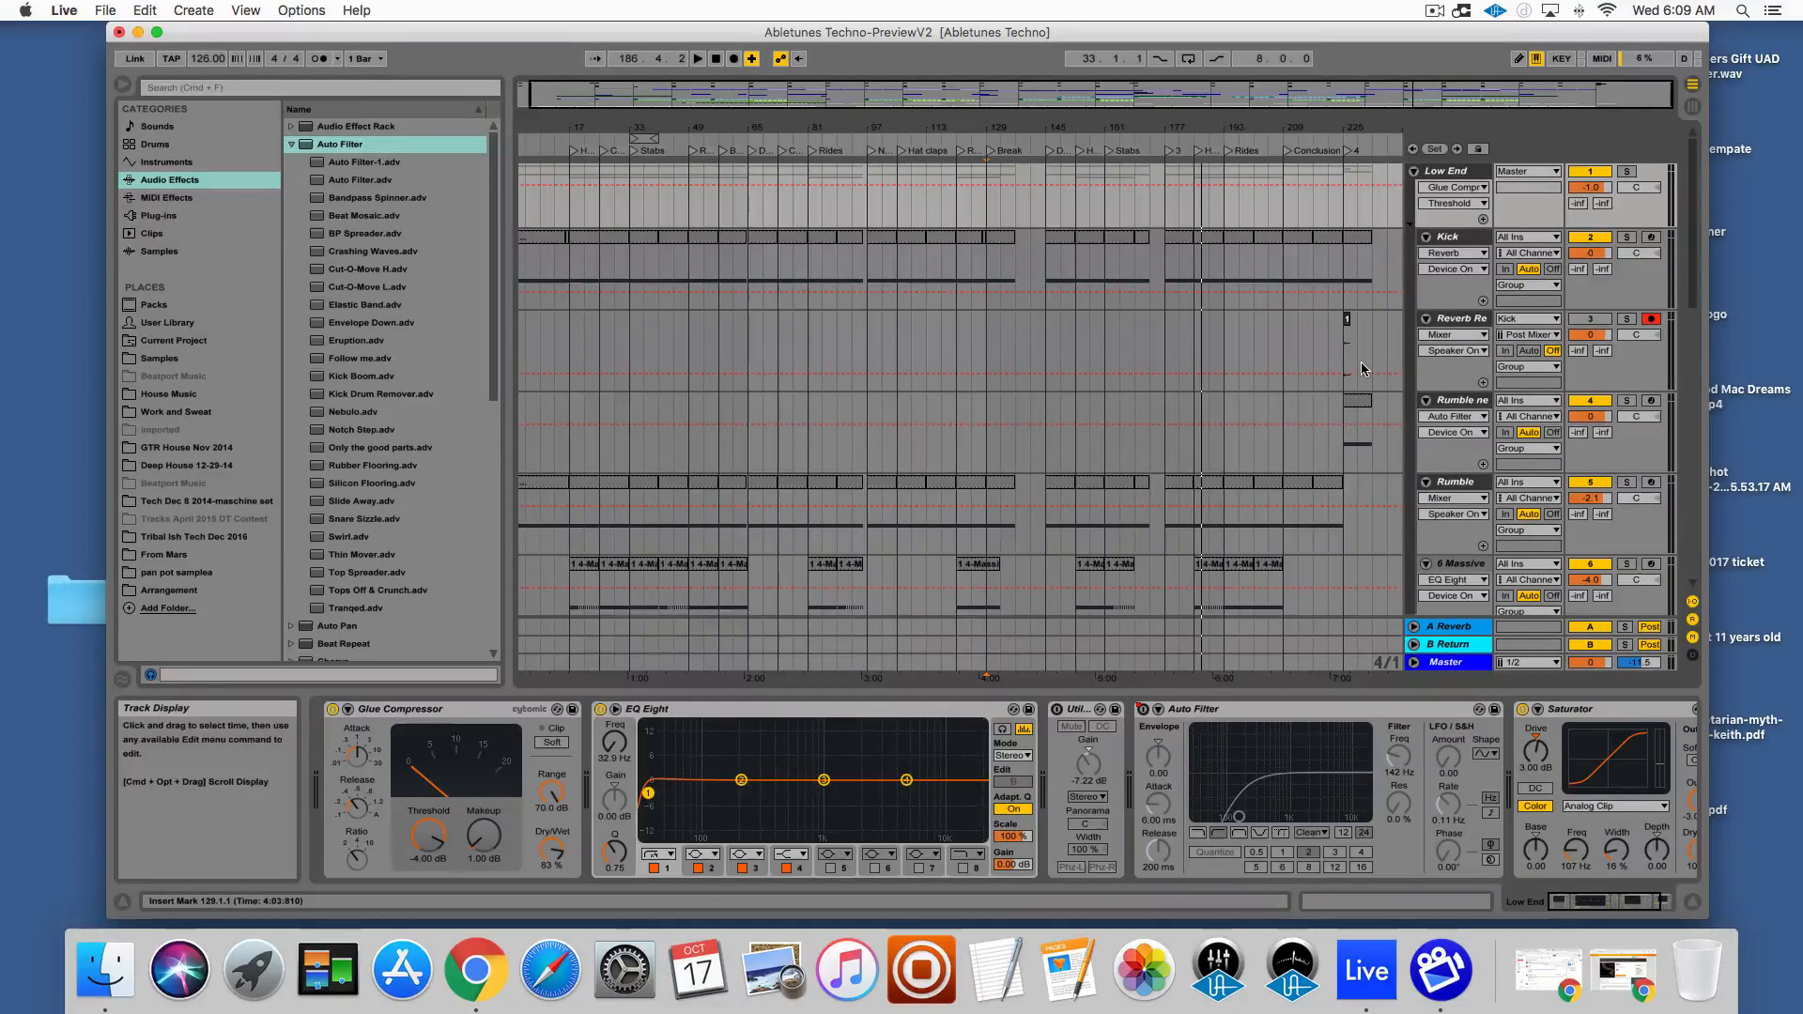
pyautogui.click(1451, 402)
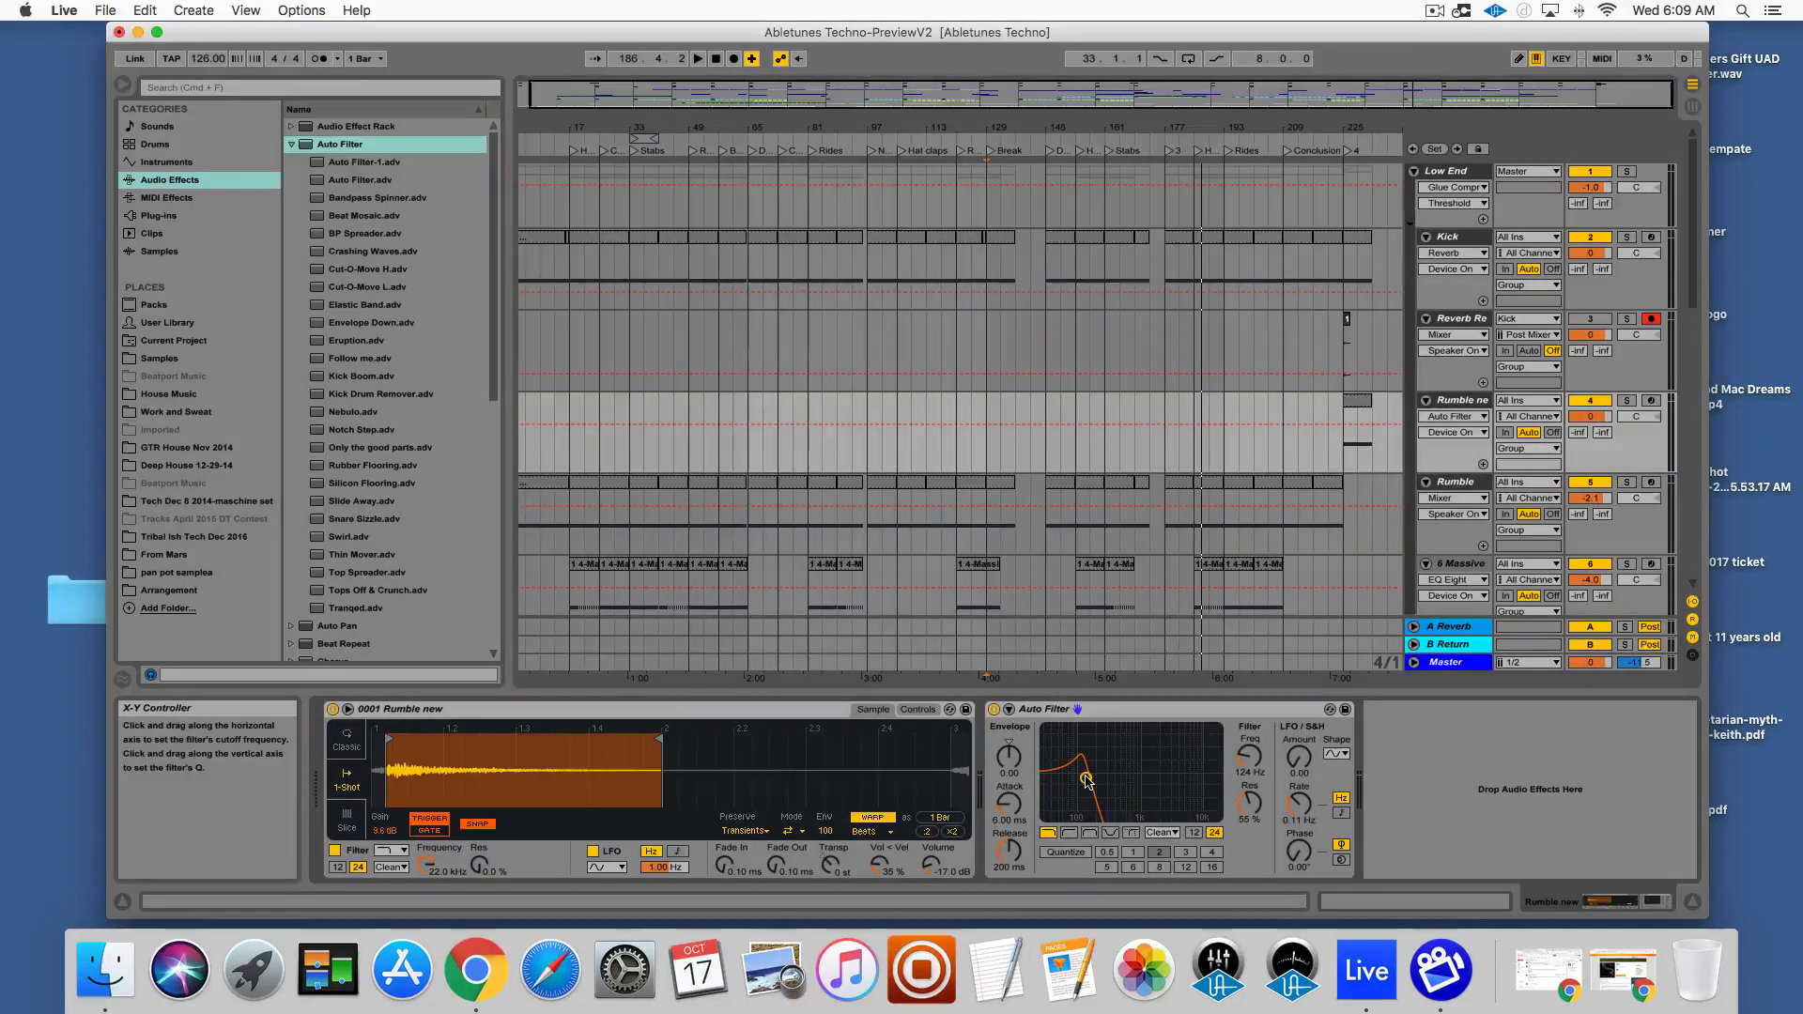
pyautogui.moveTo(844, 127); pyautogui.dragTo(851, 125)
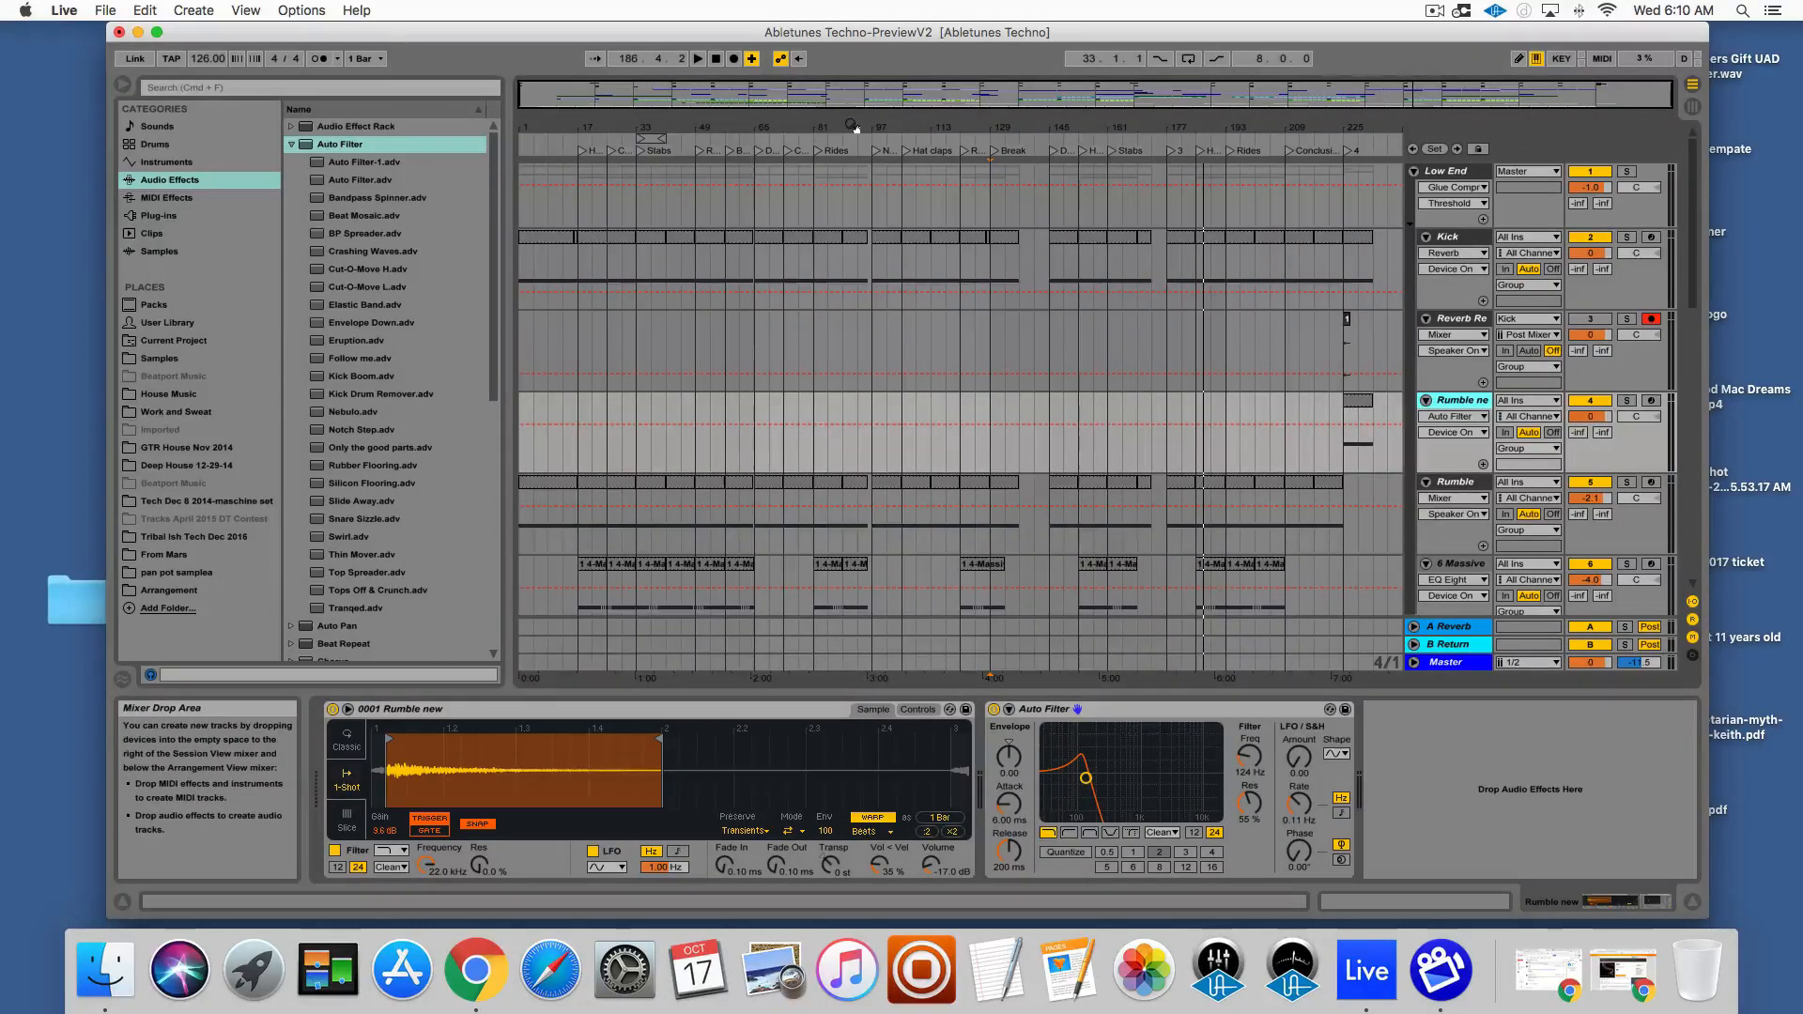
# Show the device chain of the Arp track and that of the Drum Bus group
pyautogui.scroll(-10, 1036, 323)
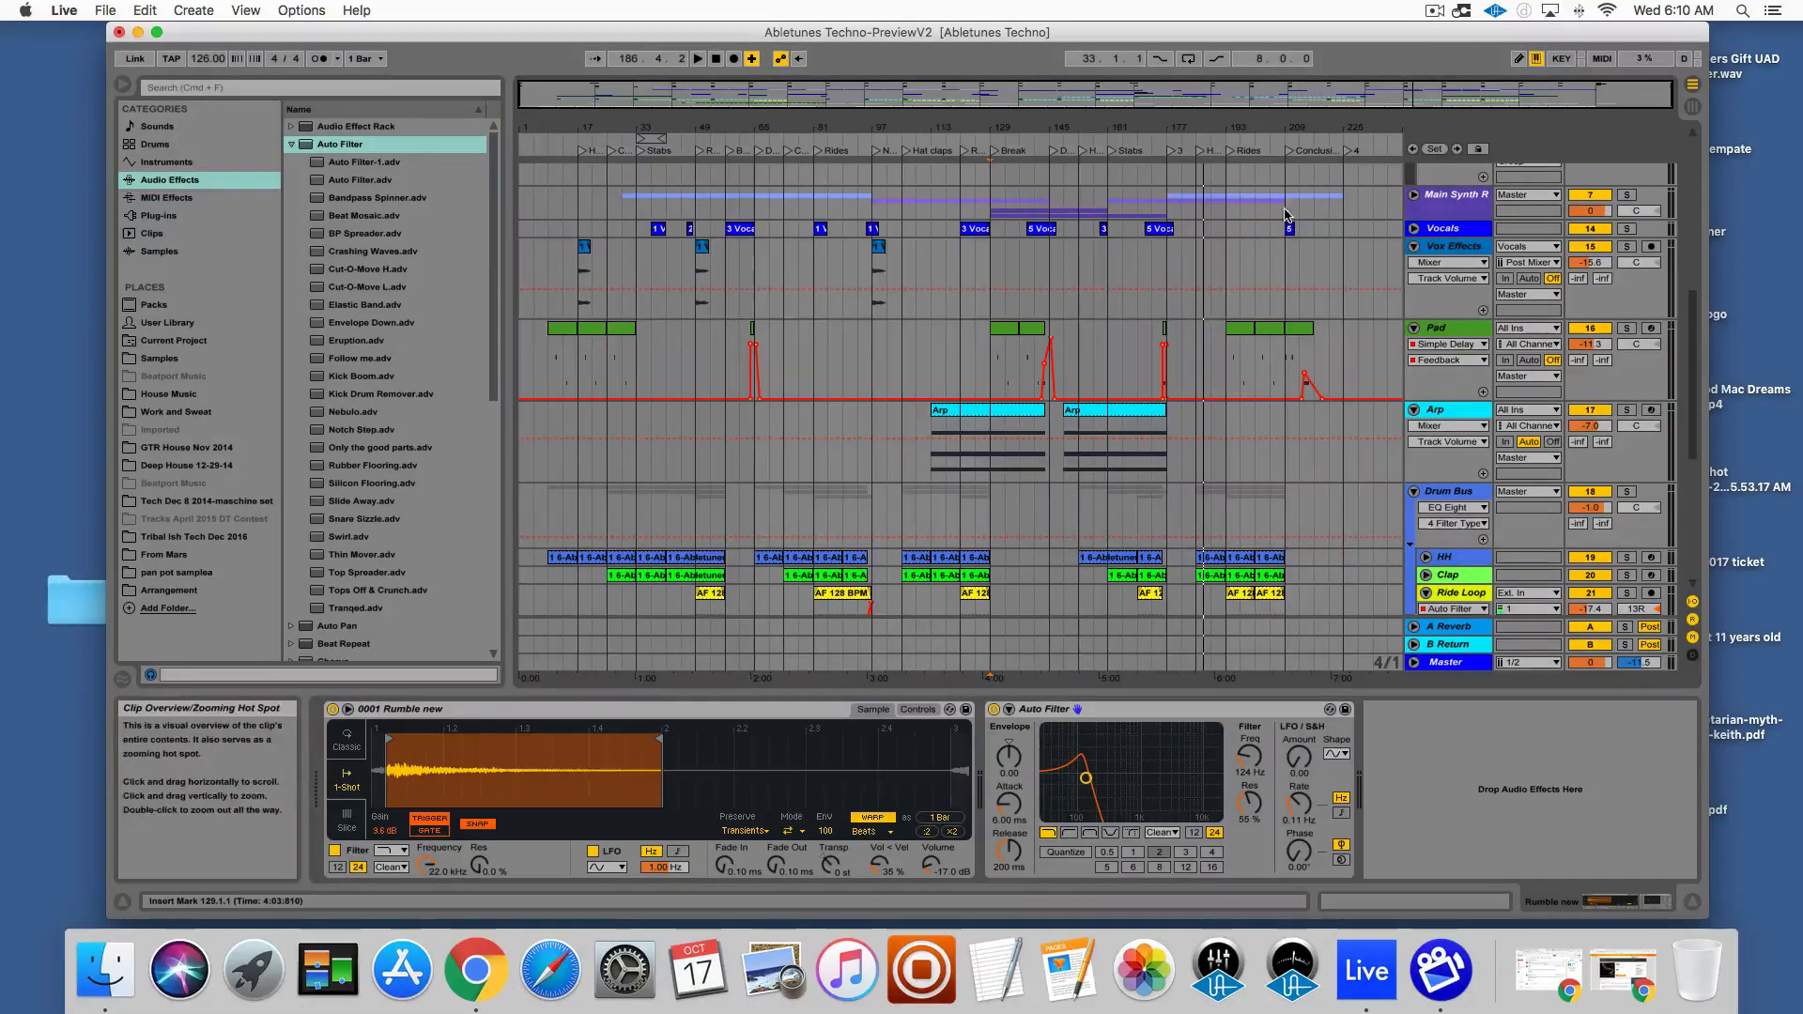
pyautogui.scroll(-3, 1347, 279)
pyautogui.scroll(2, 1348, 278)
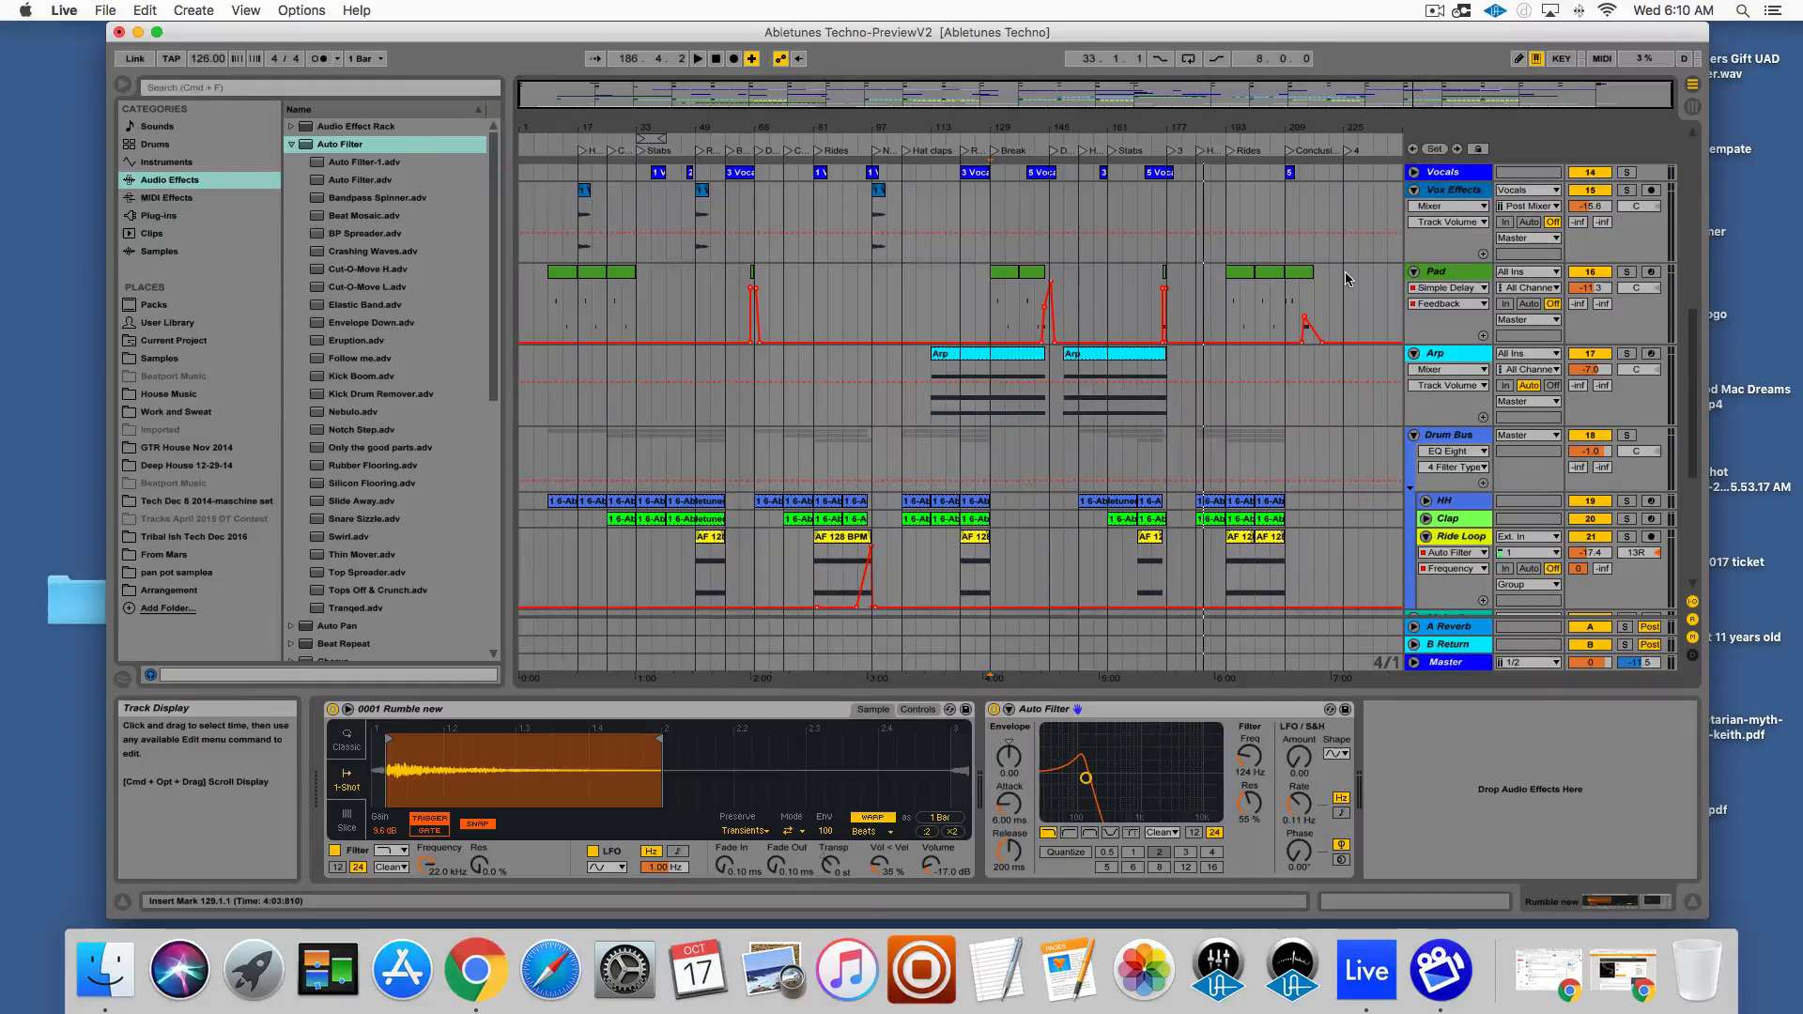
pyautogui.click(1444, 358)
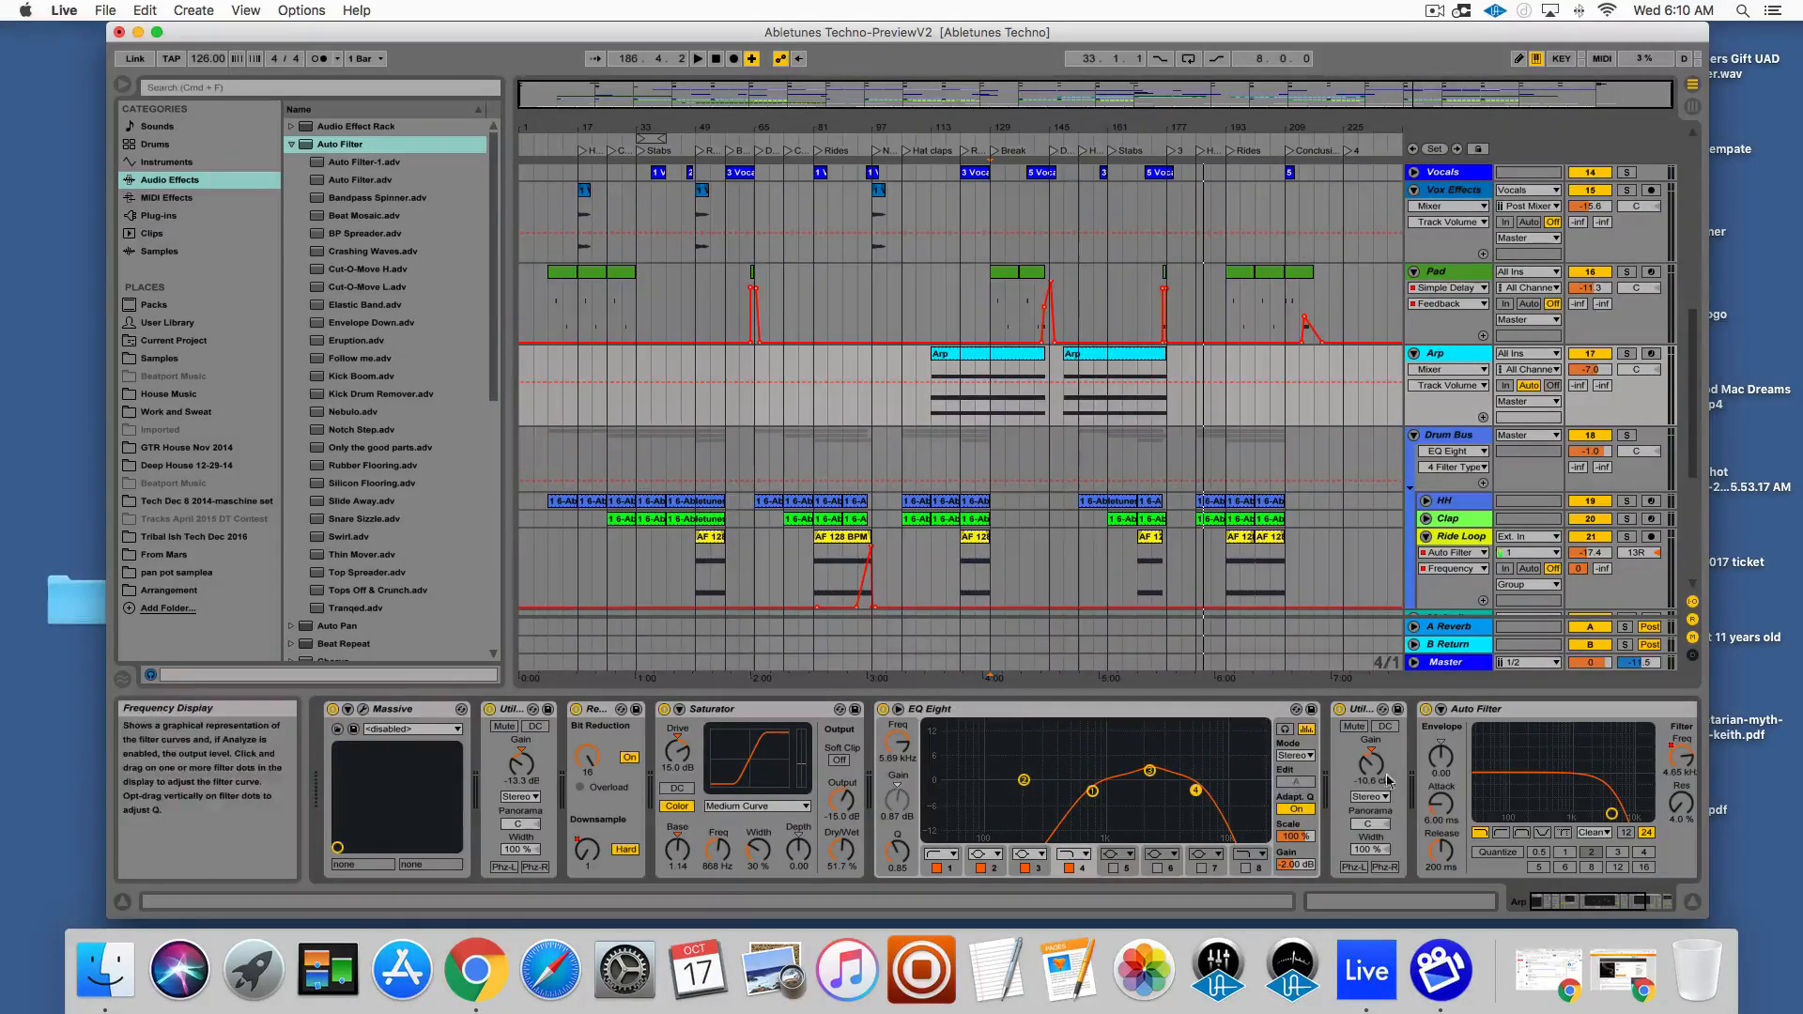
pyautogui.scroll(-5, 1416, 554)
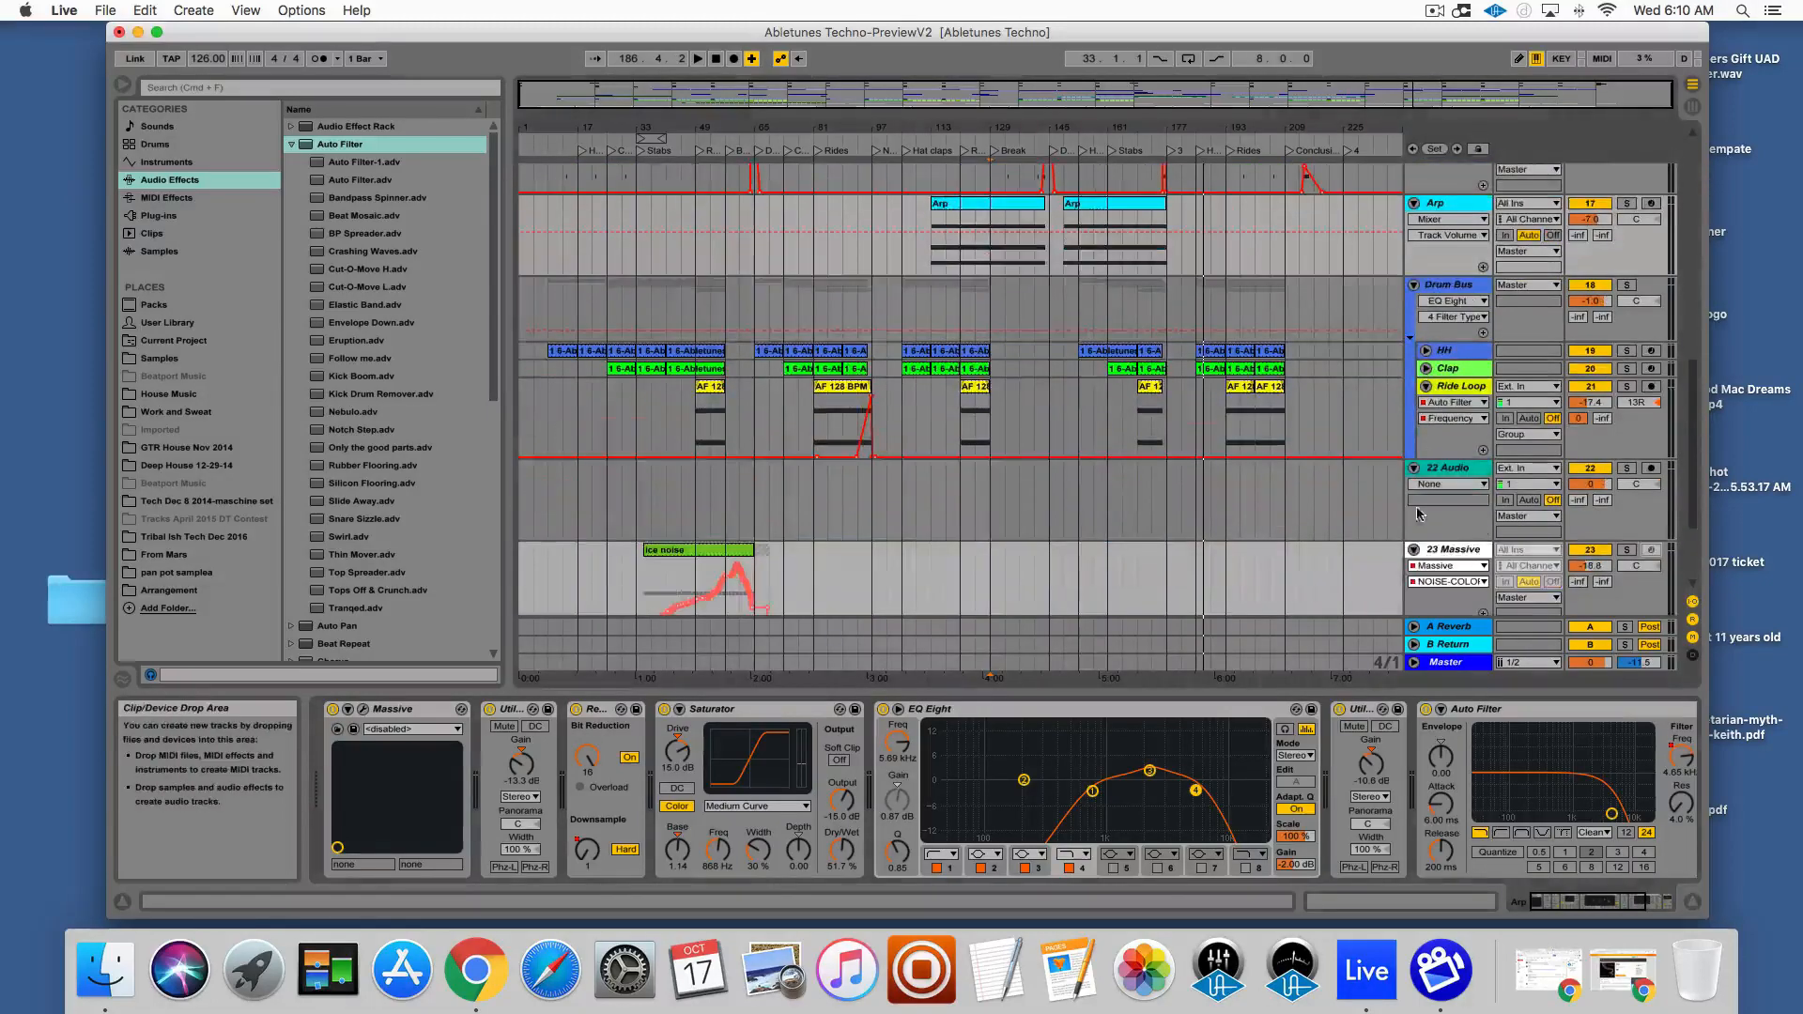
pyautogui.click(1447, 284)
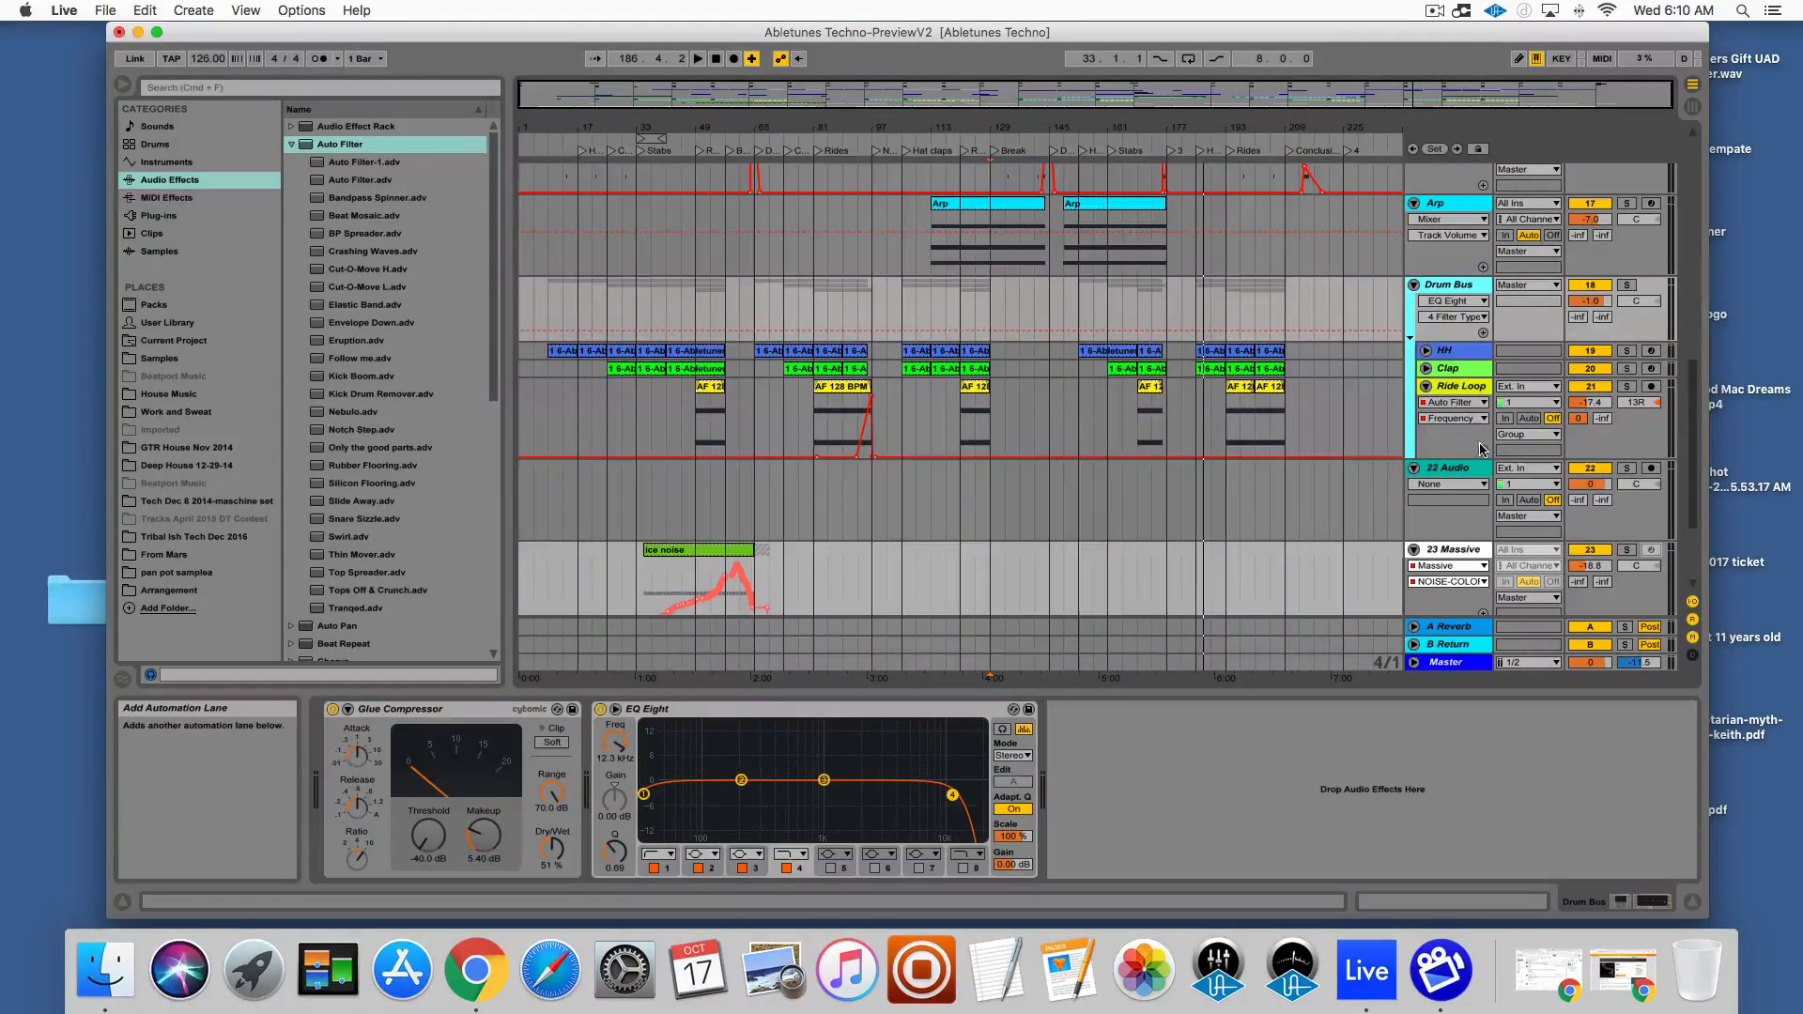
# Look over the tracks from Noise up to Low End, and show the 6 Massive track's device chain
pyautogui.scroll(-5, 1481, 460)
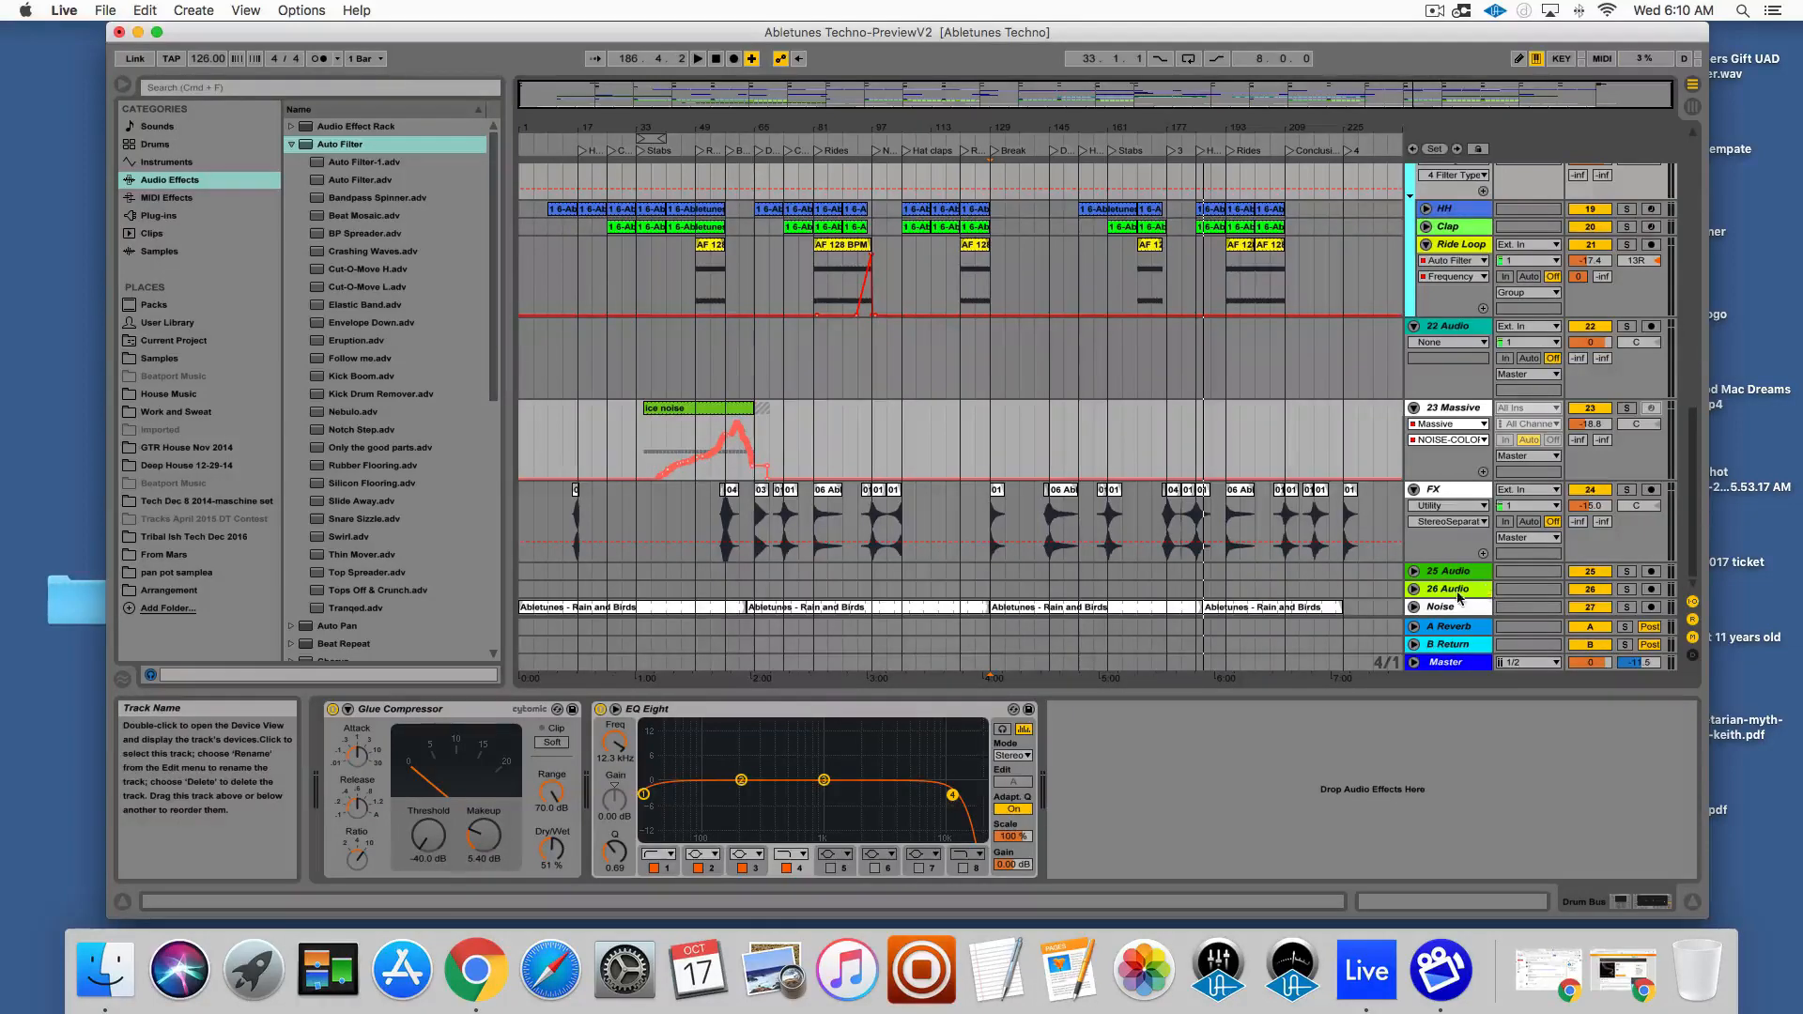
pyautogui.scroll(15, 1457, 598)
pyautogui.scroll(4, 1460, 596)
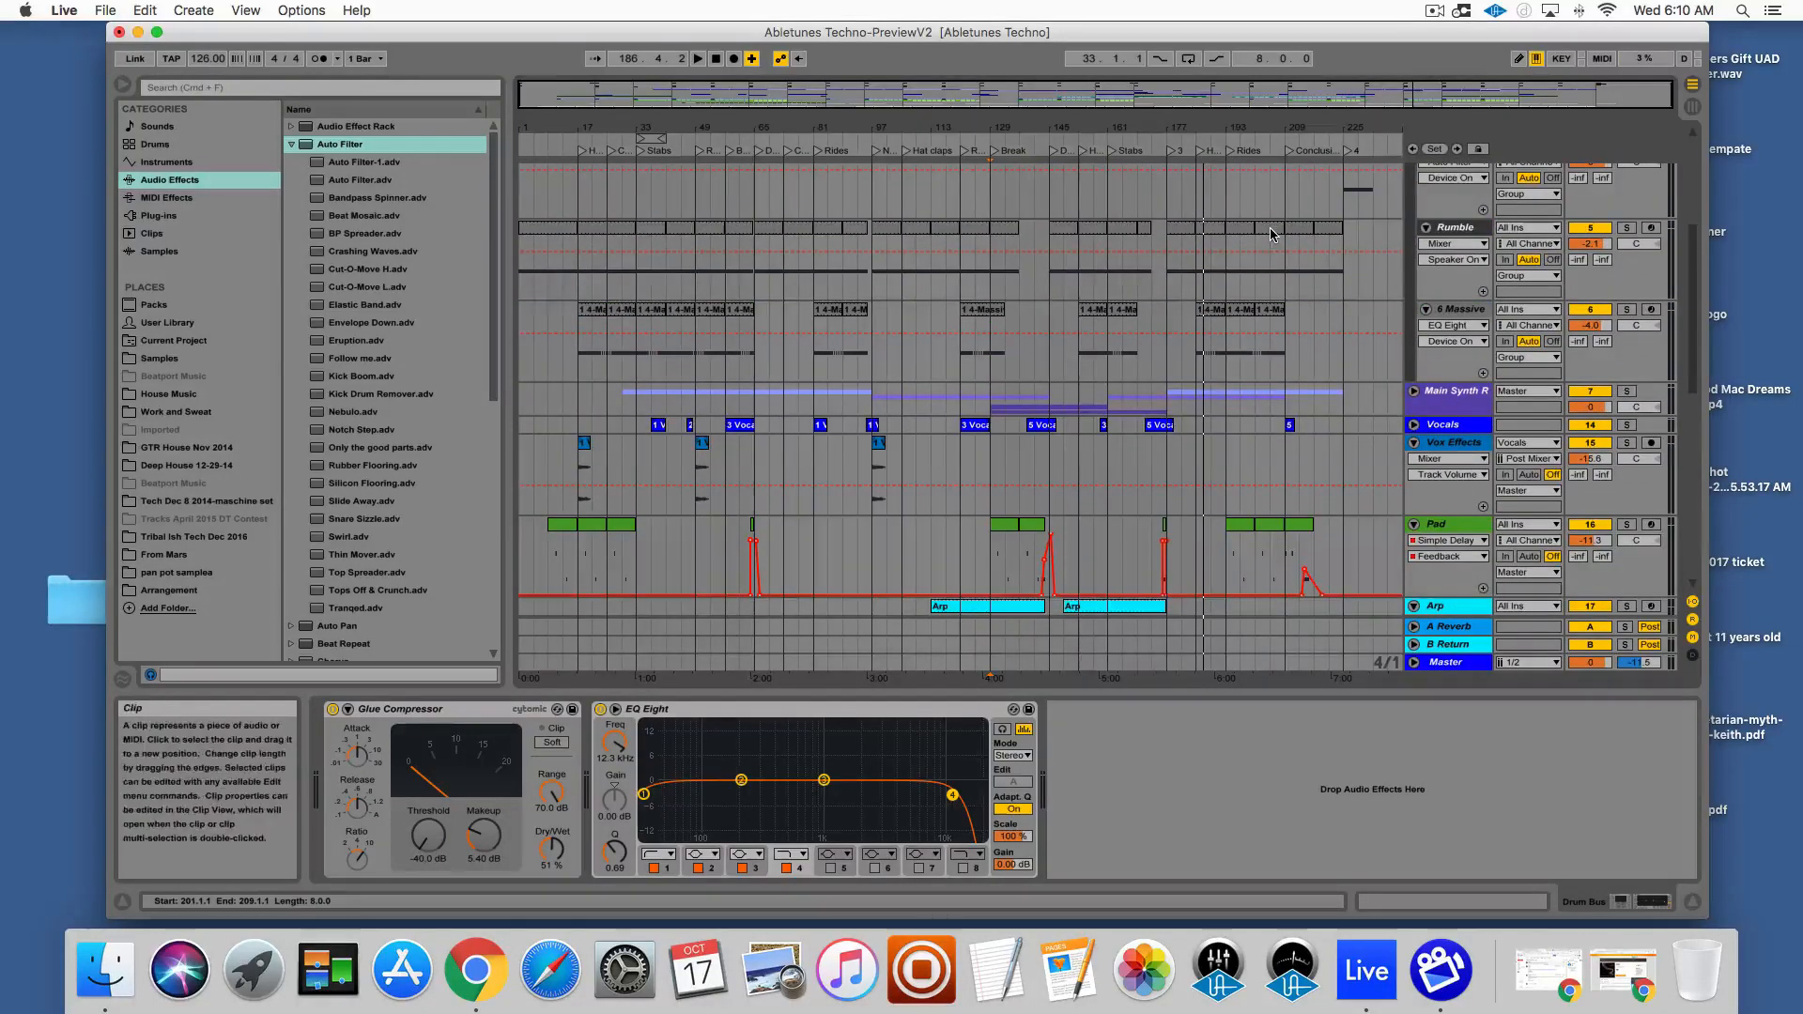
pyautogui.scroll(1, 1272, 234)
pyautogui.scroll(8, 1416, 281)
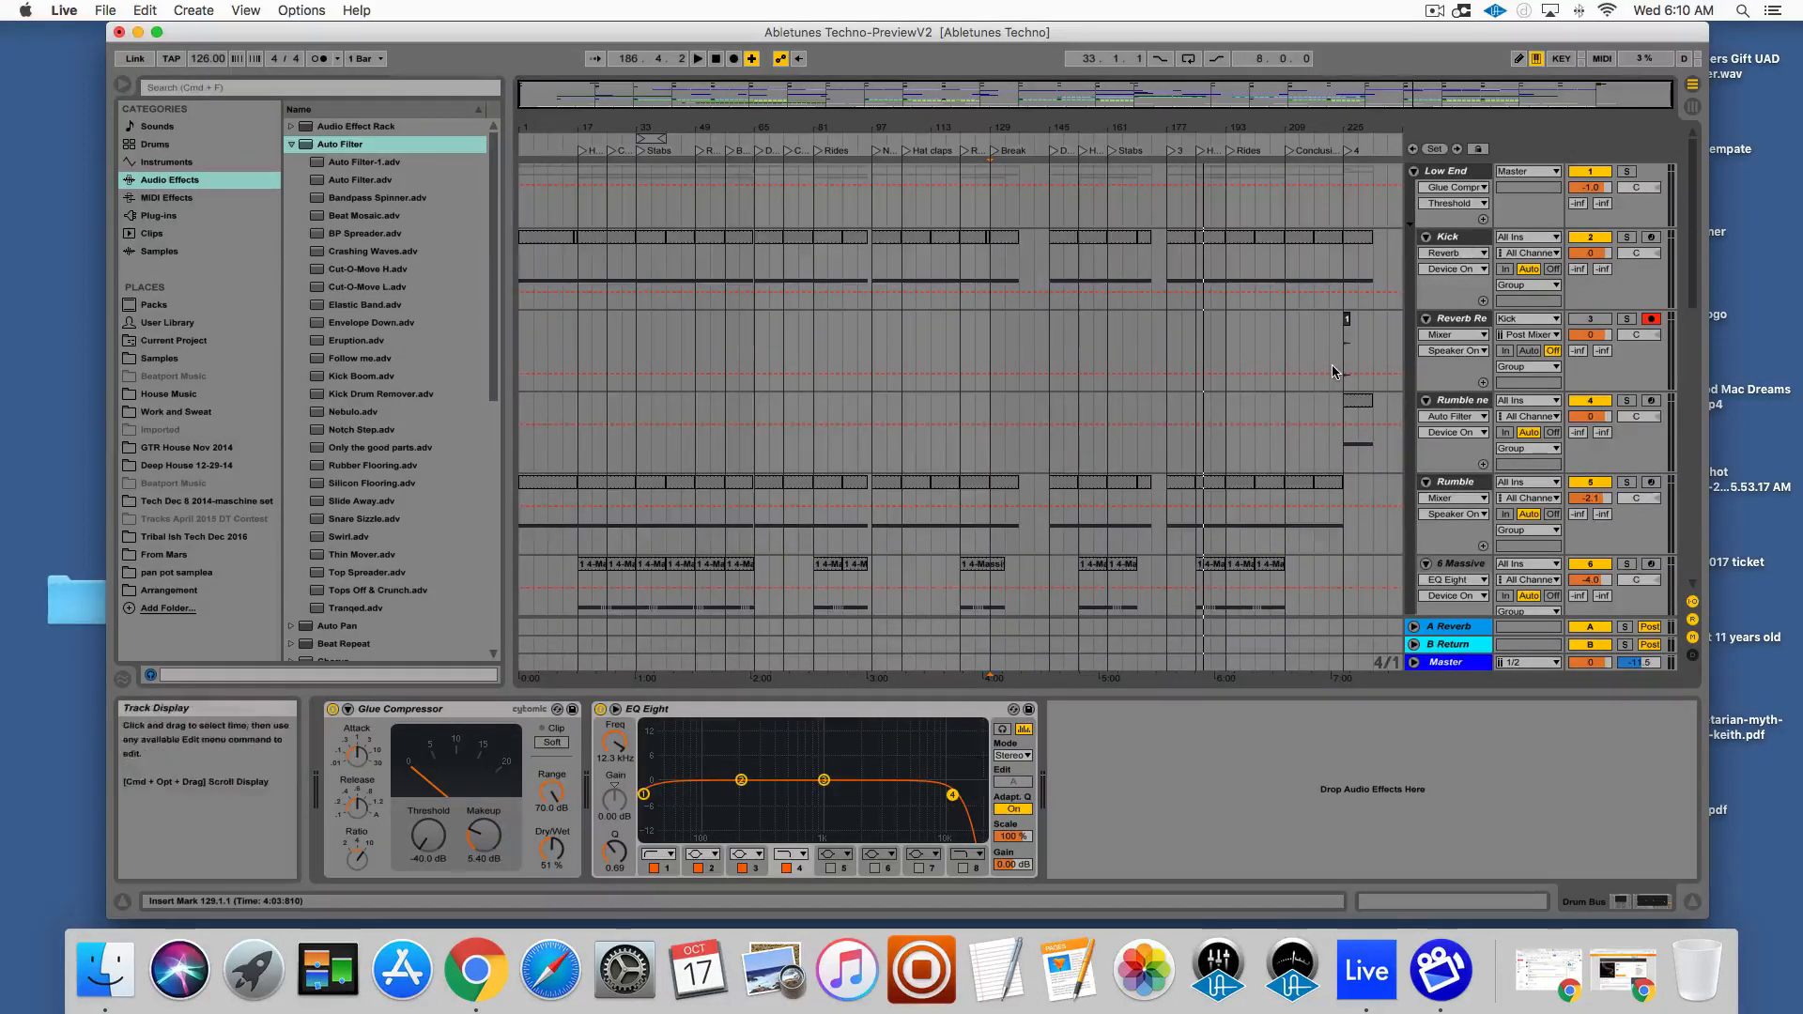
pyautogui.scroll(-5, 1334, 372)
pyautogui.scroll(-2, 1334, 372)
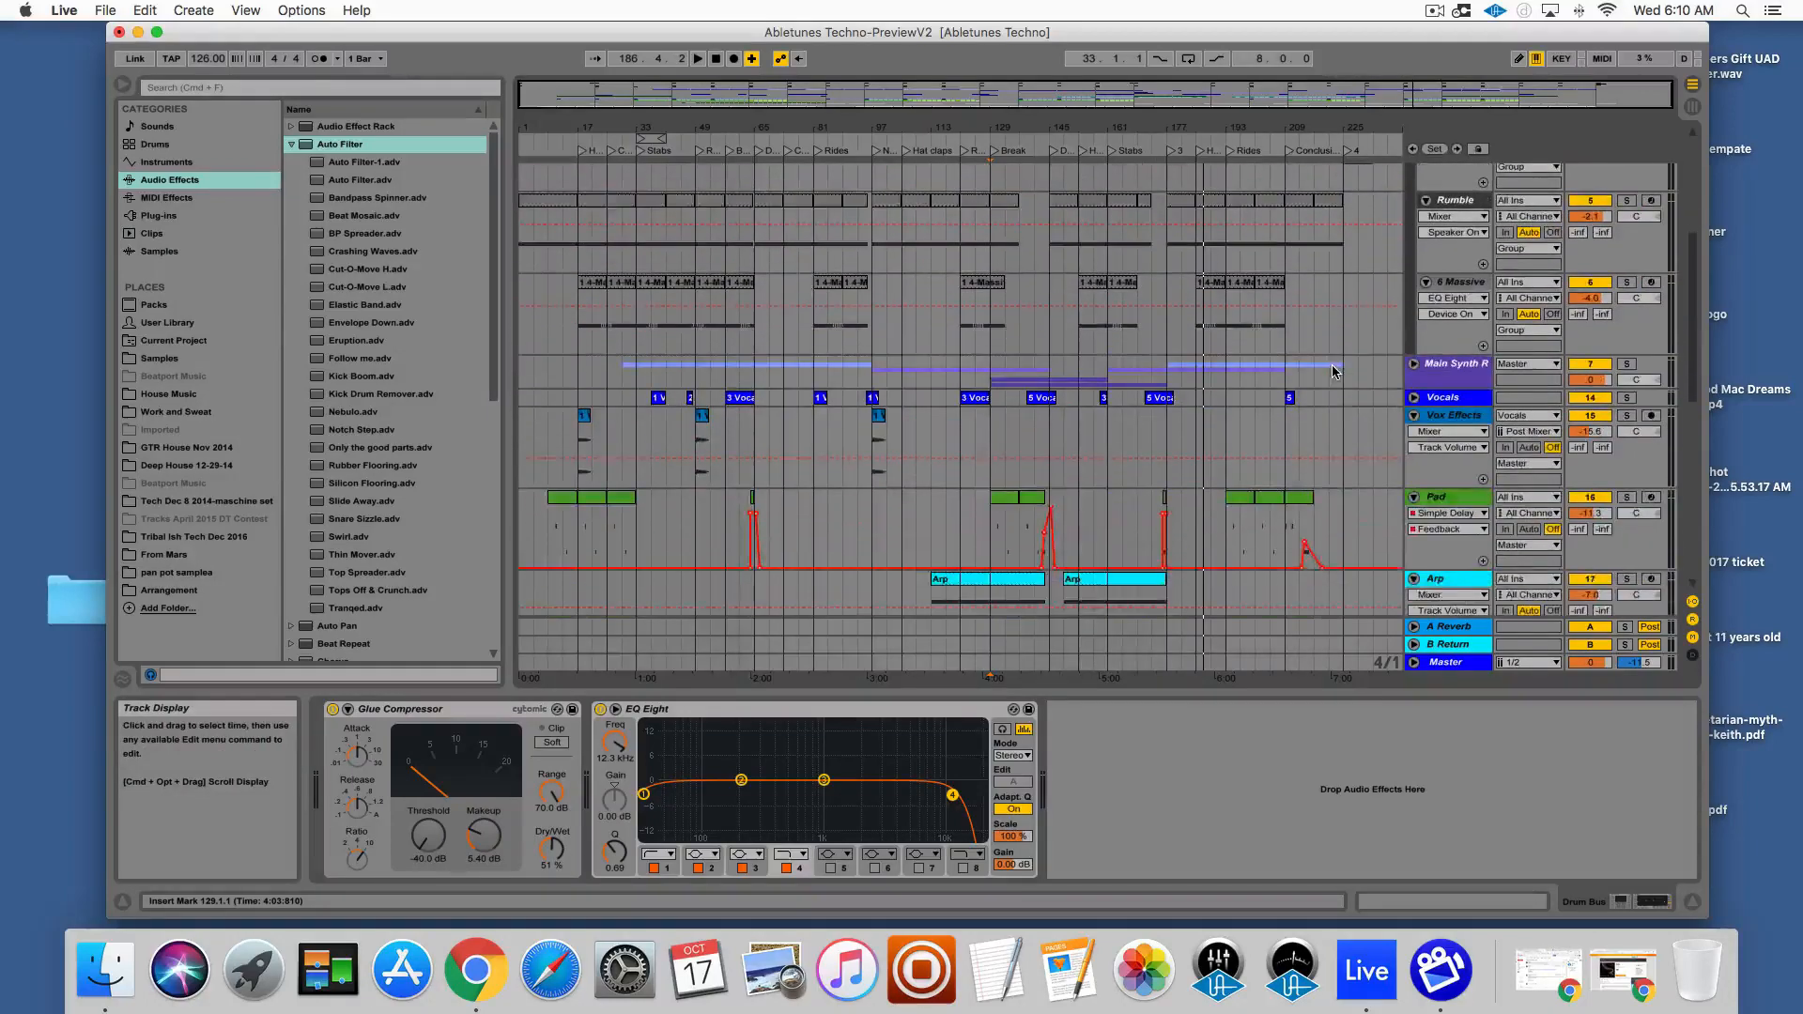
pyautogui.click(1453, 282)
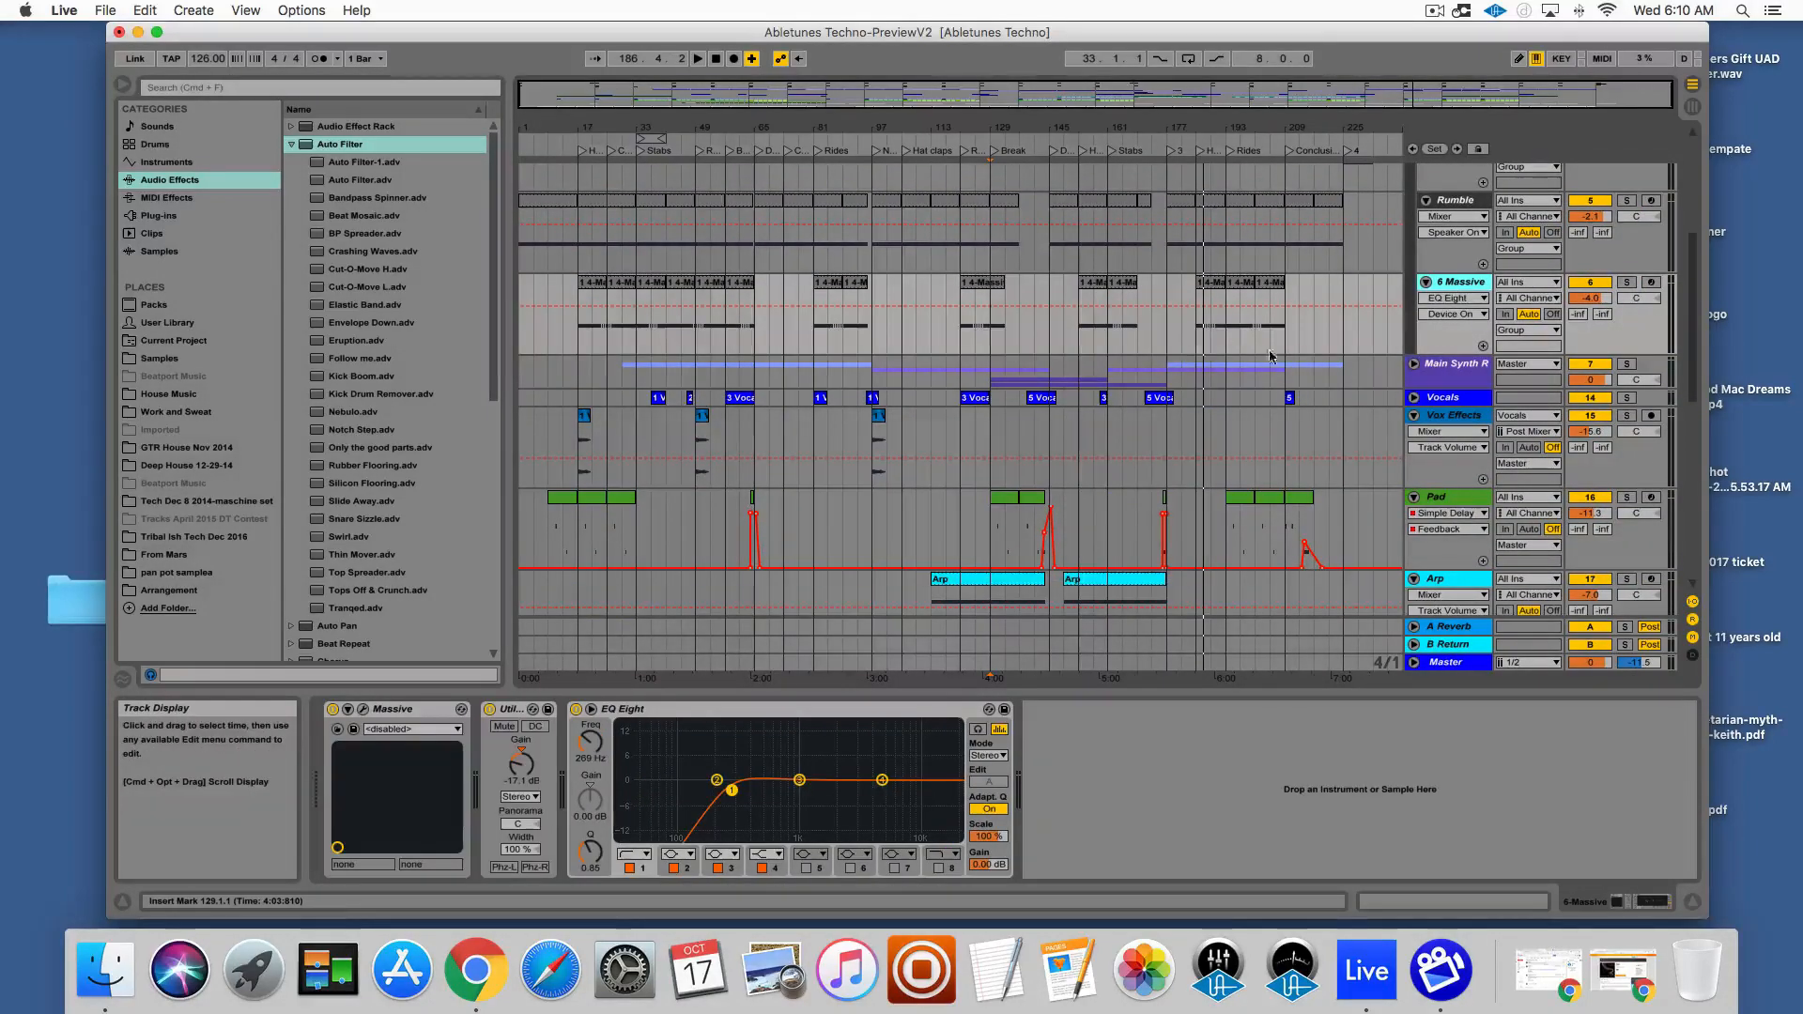
# Review the arrangement's tracks between the Drum Bus and the Low End group, ending at the Low End tracks
pyautogui.scroll(-6, 897, 366)
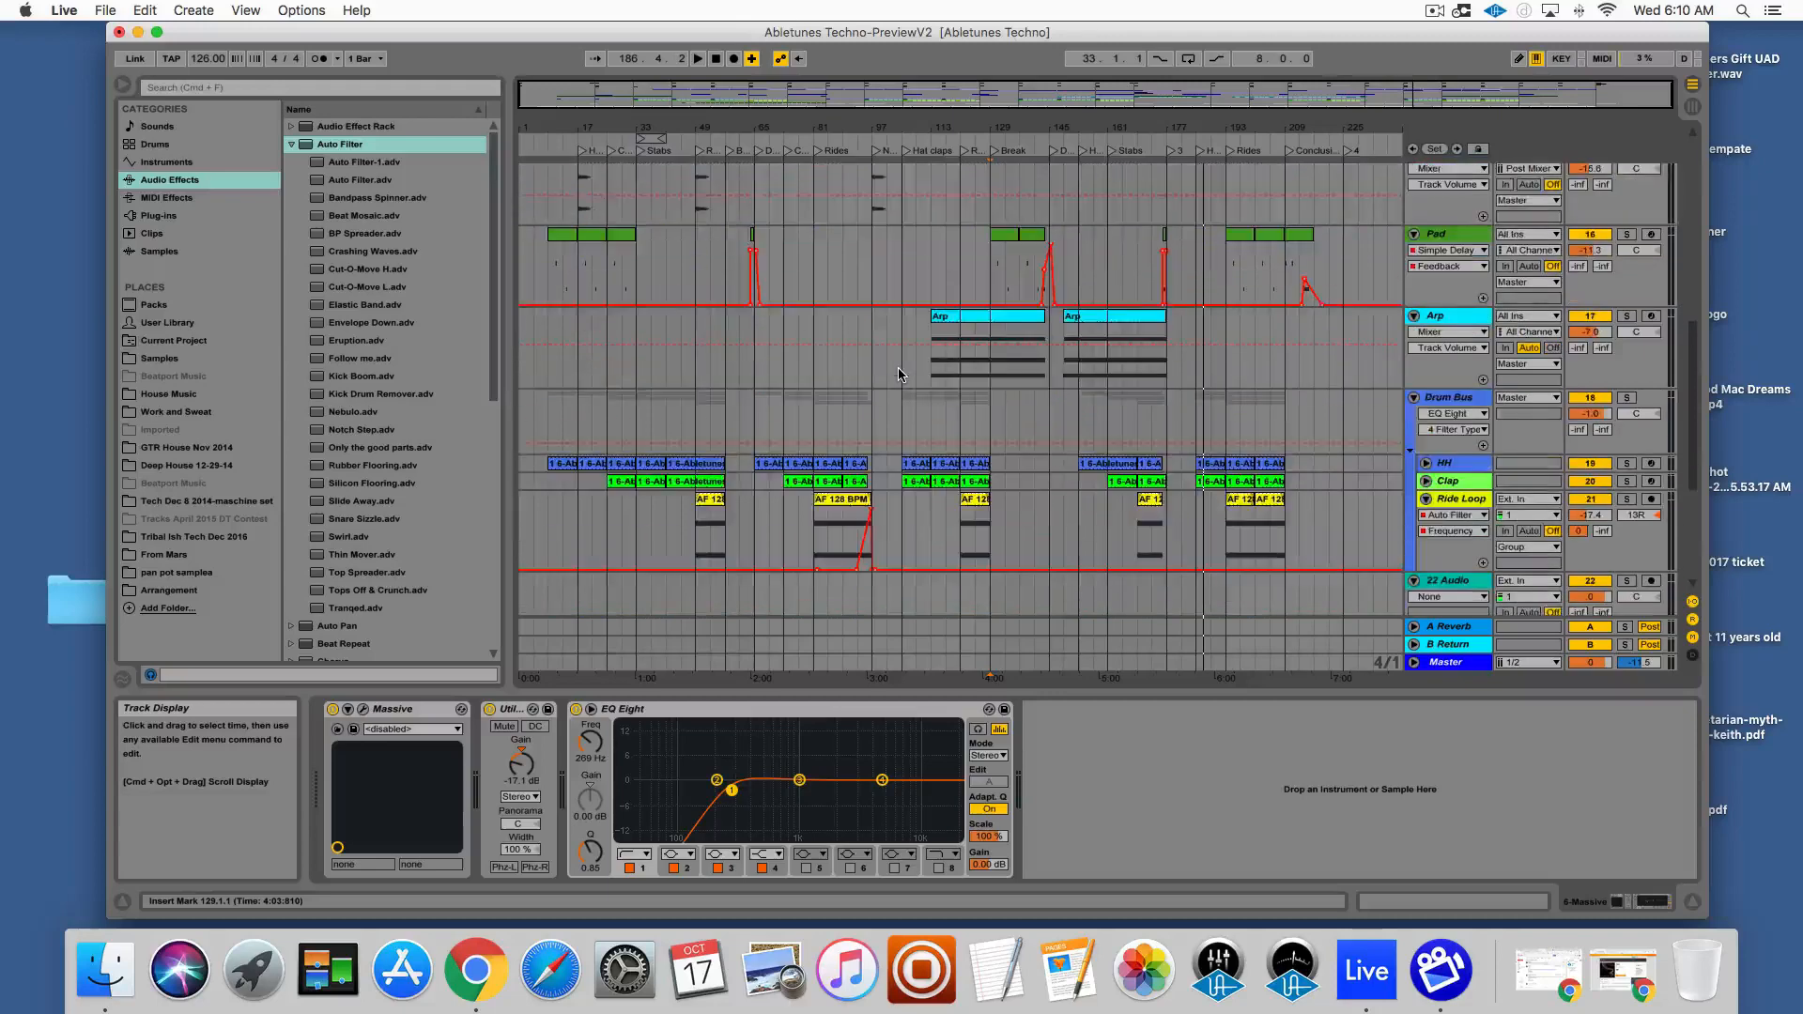
pyautogui.scroll(-2, 898, 373)
pyautogui.scroll(1, 899, 374)
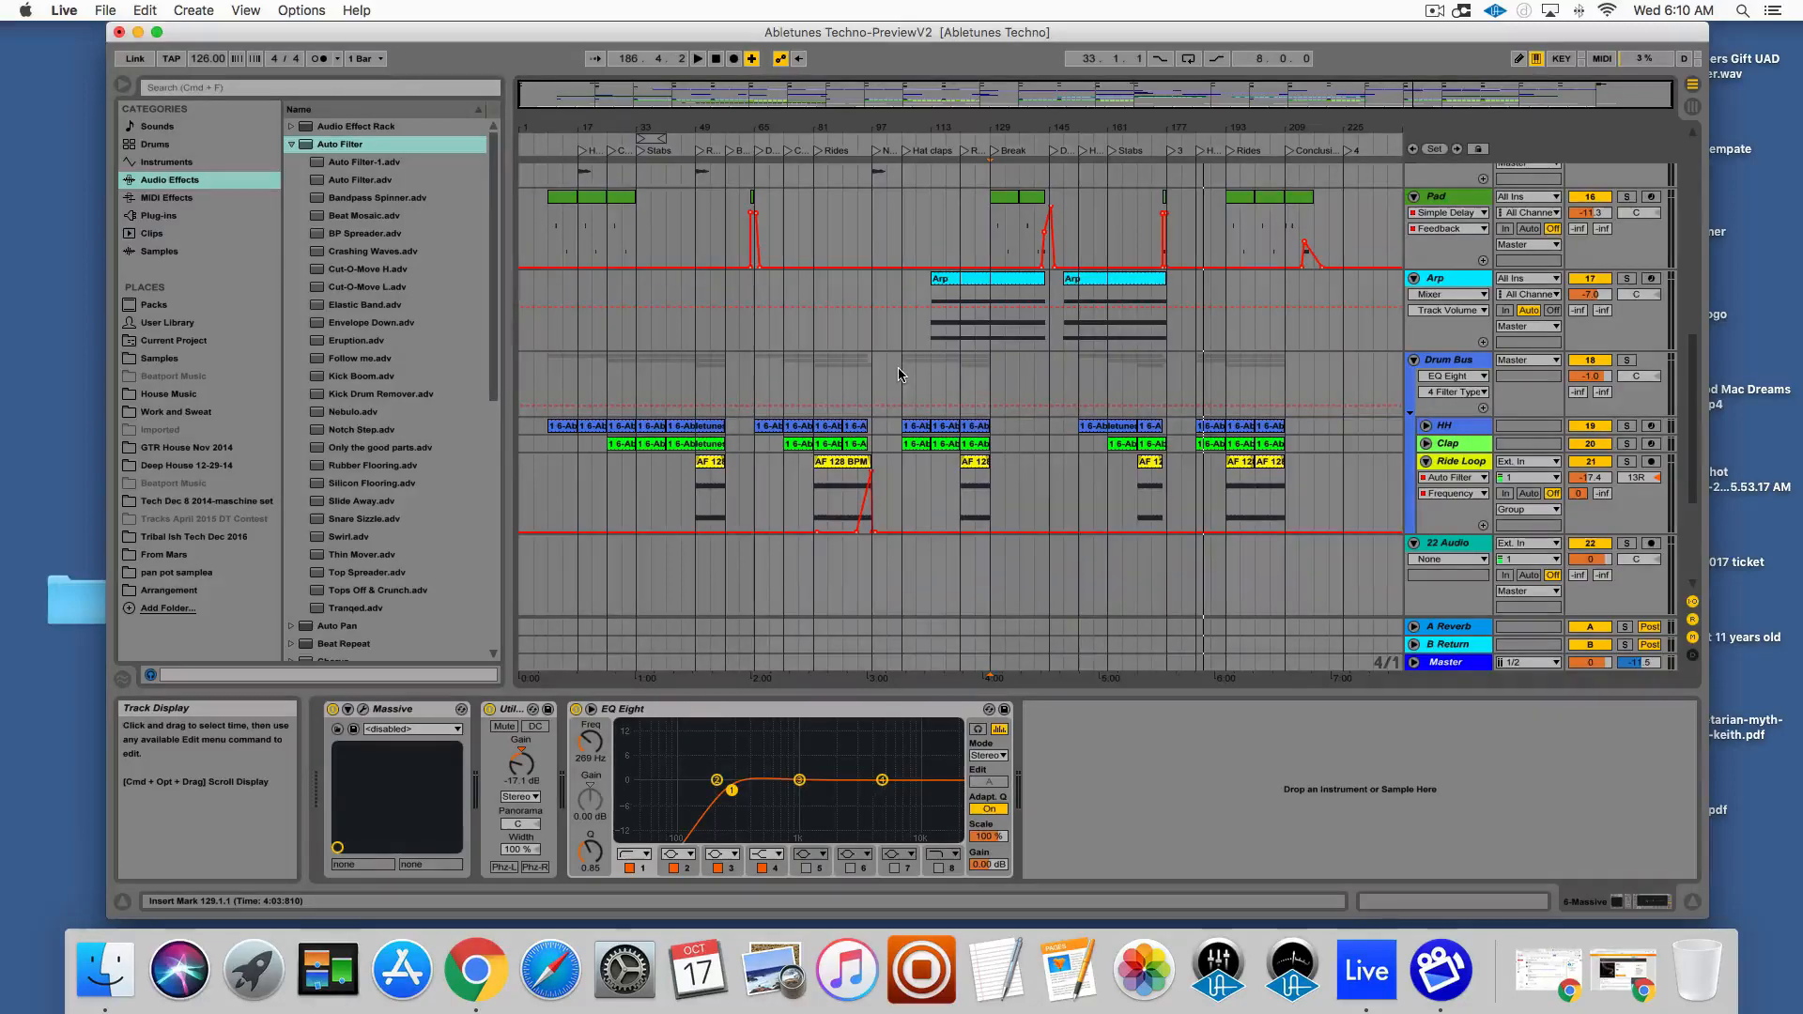
pyautogui.scroll(7, 899, 374)
pyautogui.scroll(7, 898, 374)
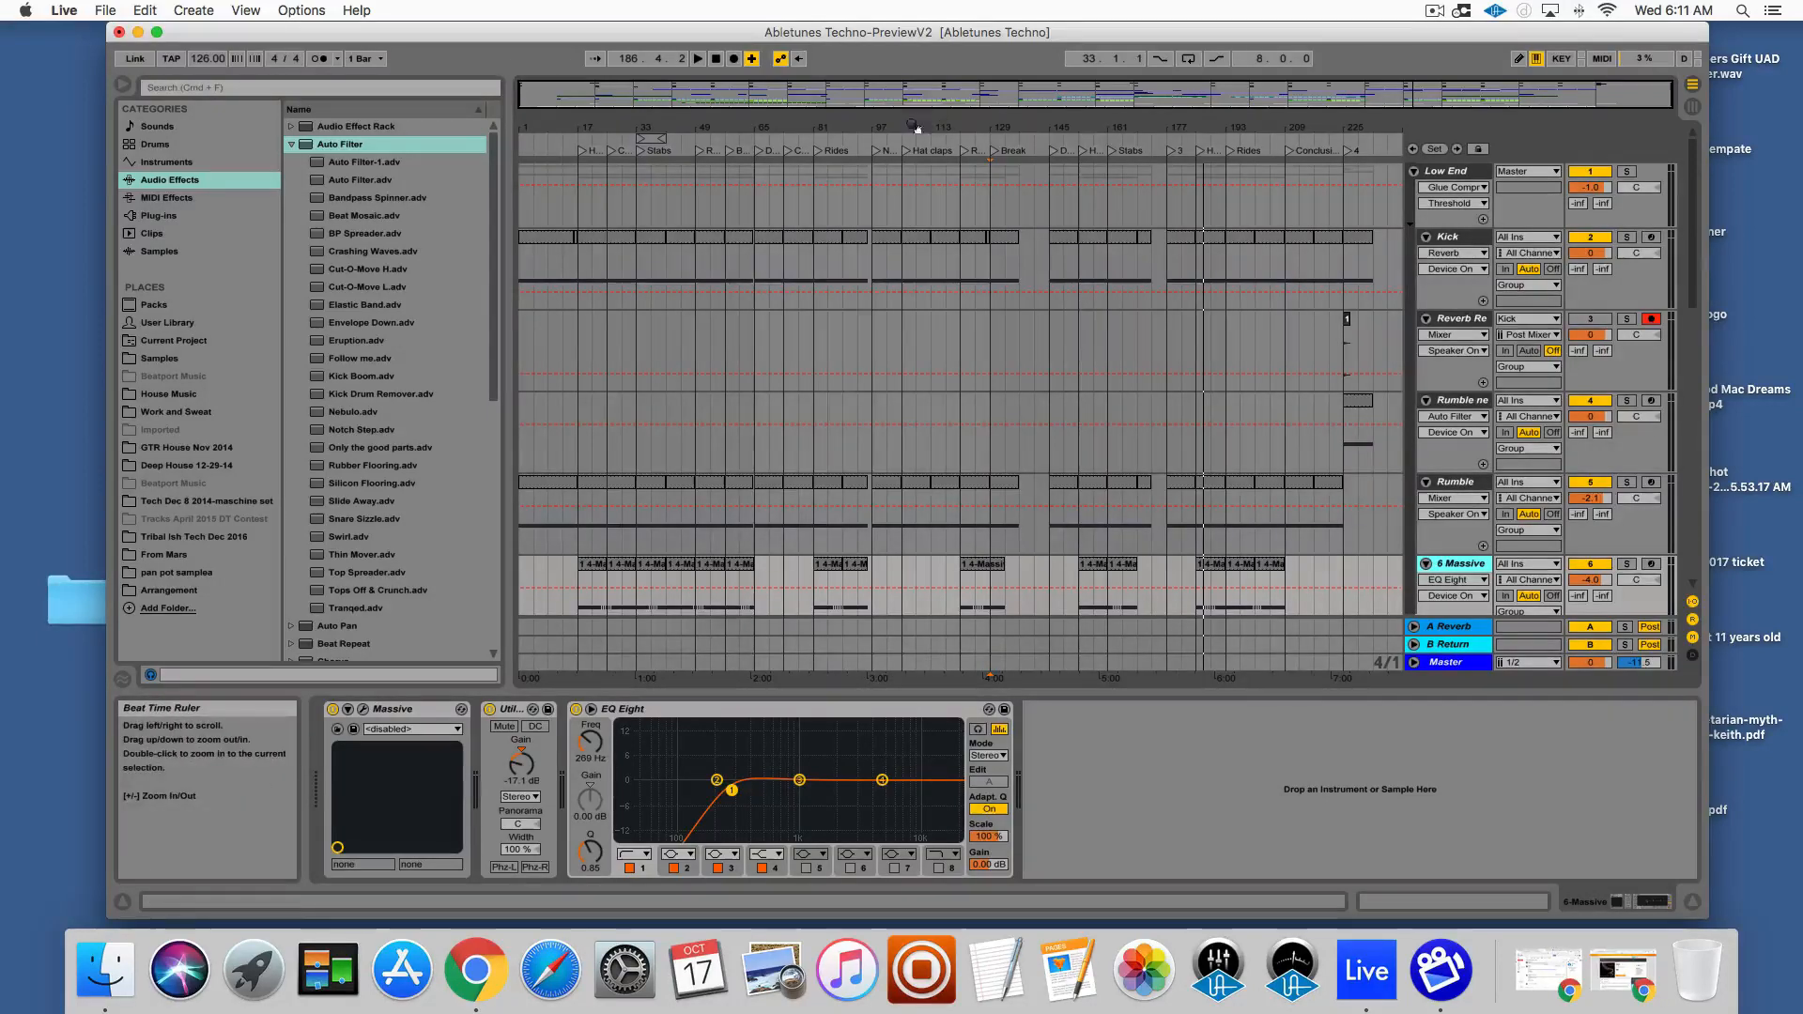
pyautogui.scroll(-8, 1119, 447)
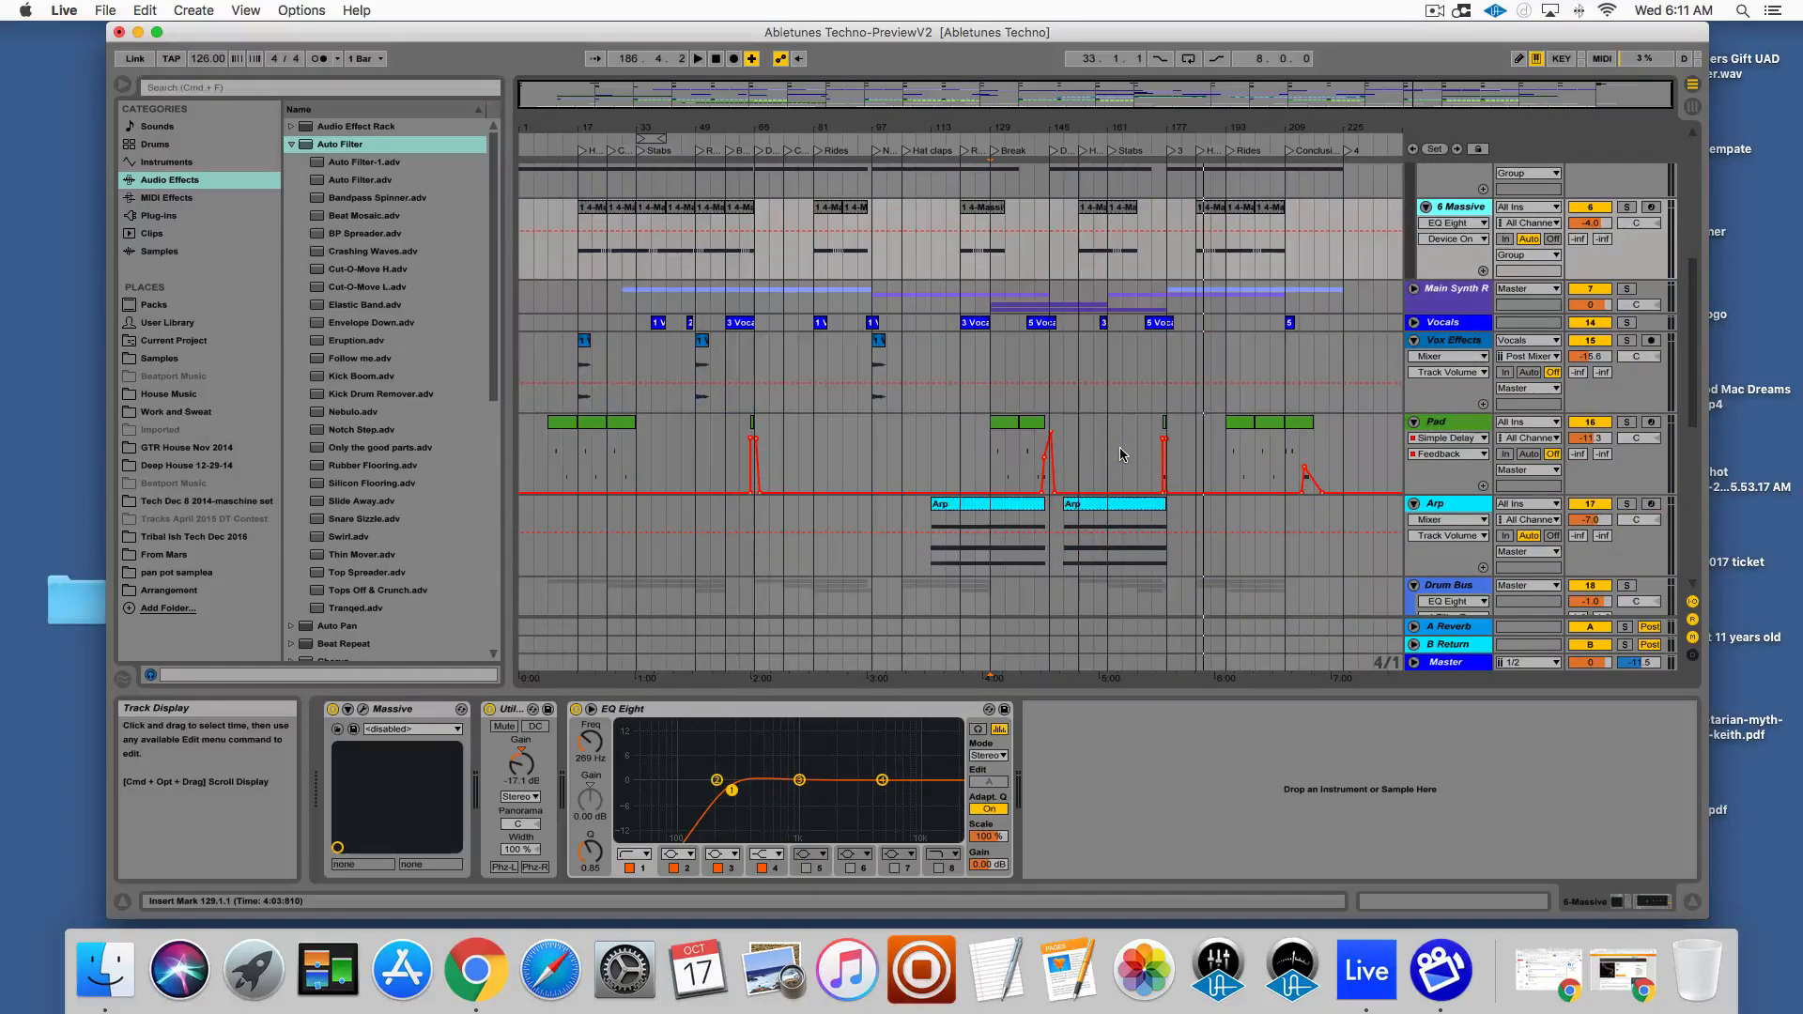
pyautogui.scroll(8, 1118, 440)
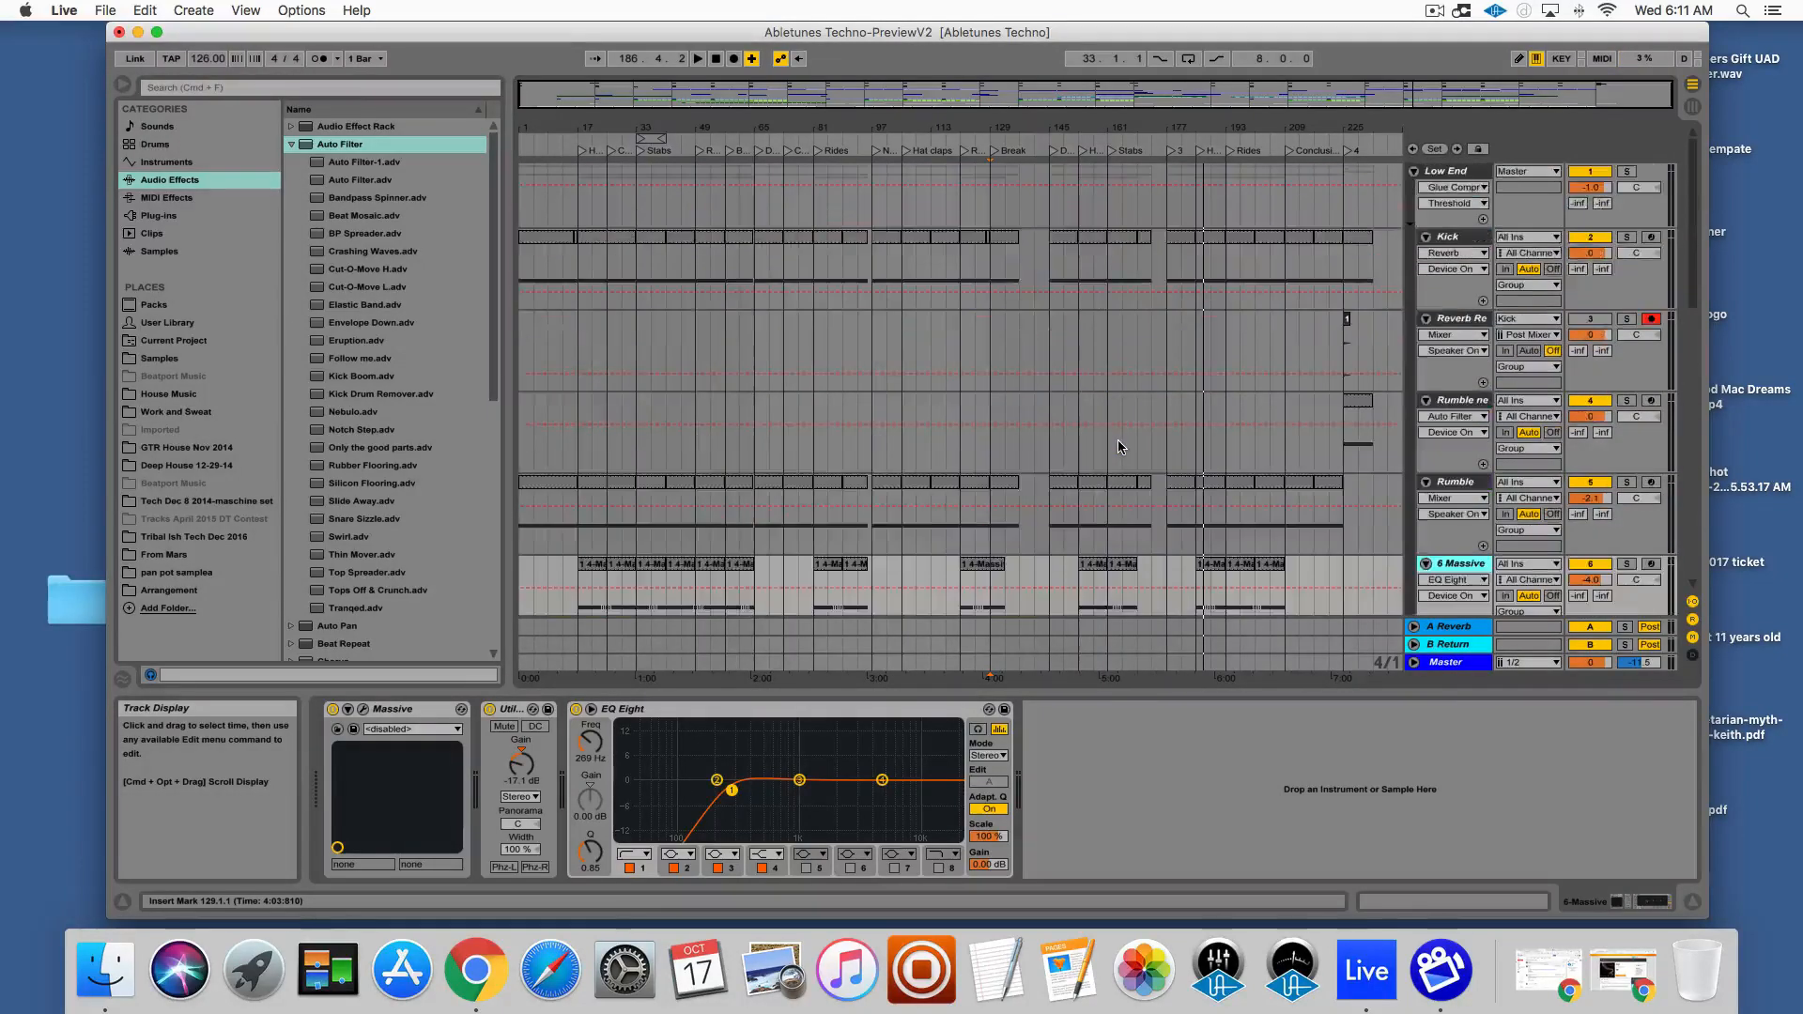